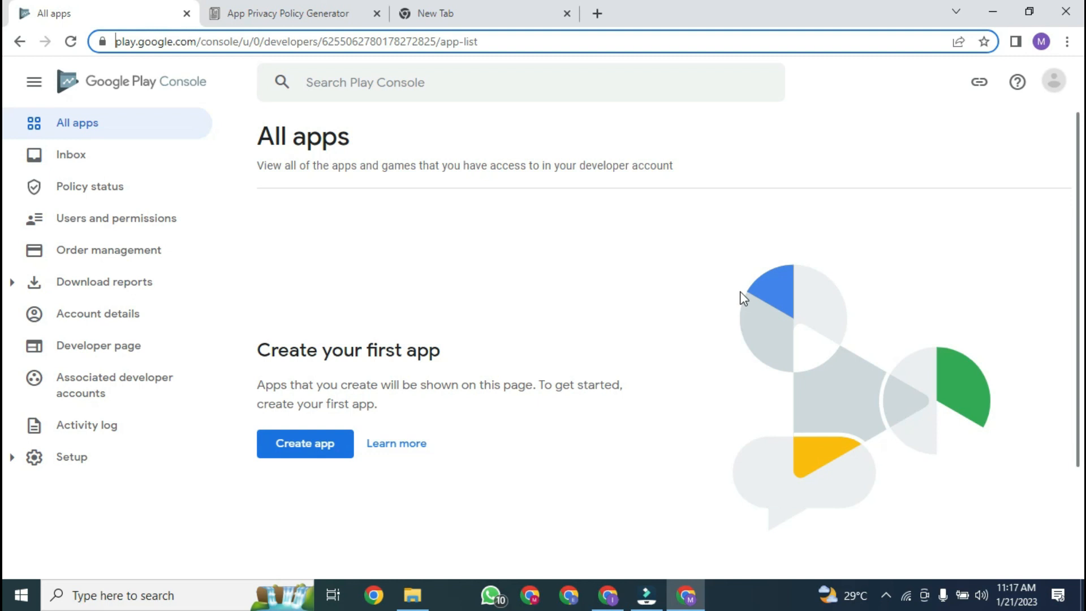
Step: Adjust the screen recorder from the hidden system-tray icons
click(886, 595)
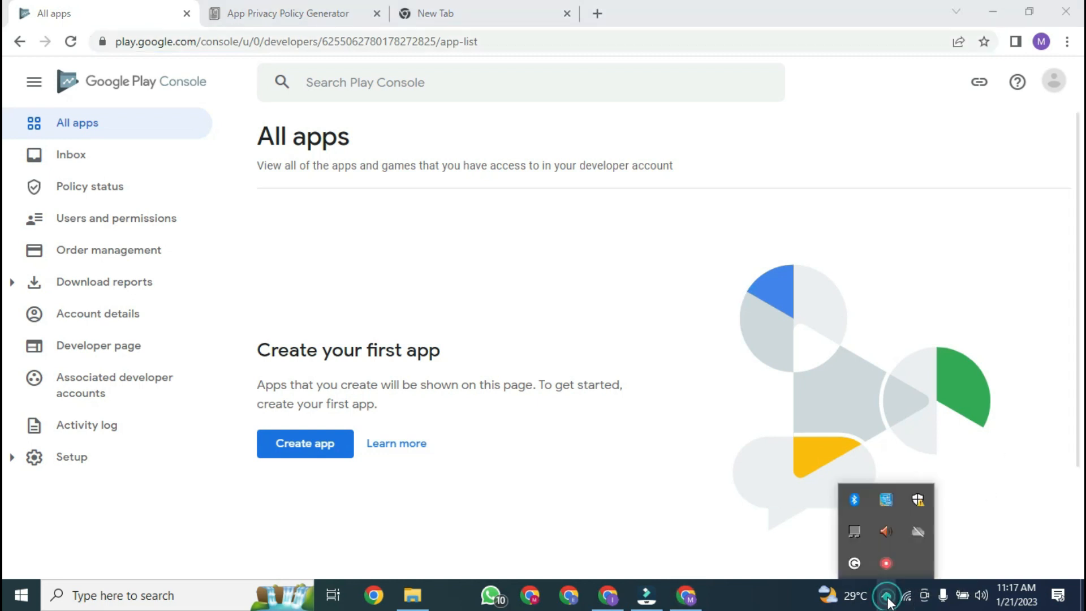
right_click(886, 563)
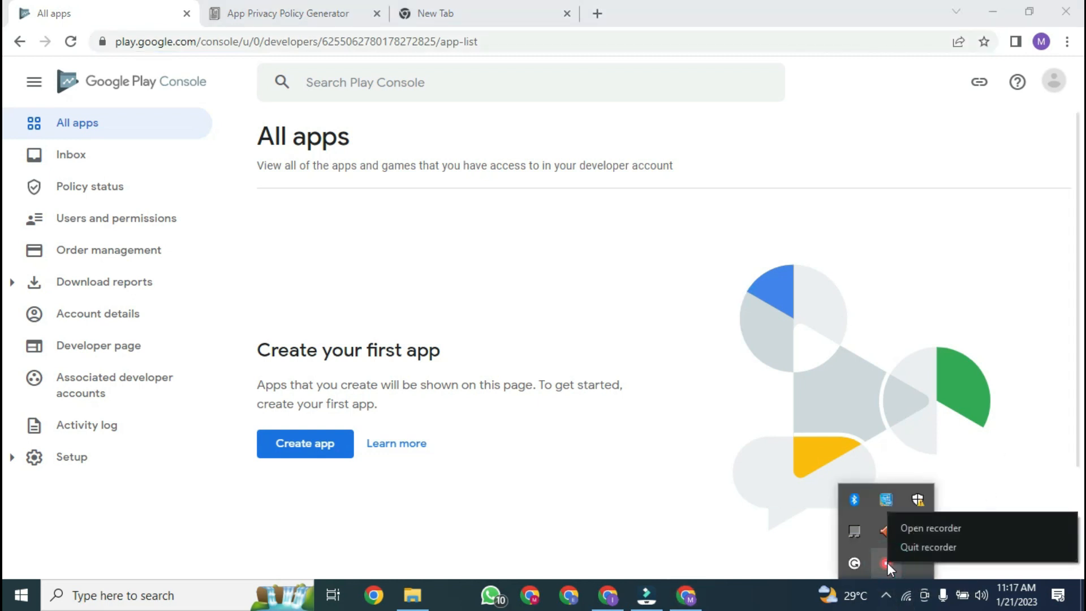
click(956, 526)
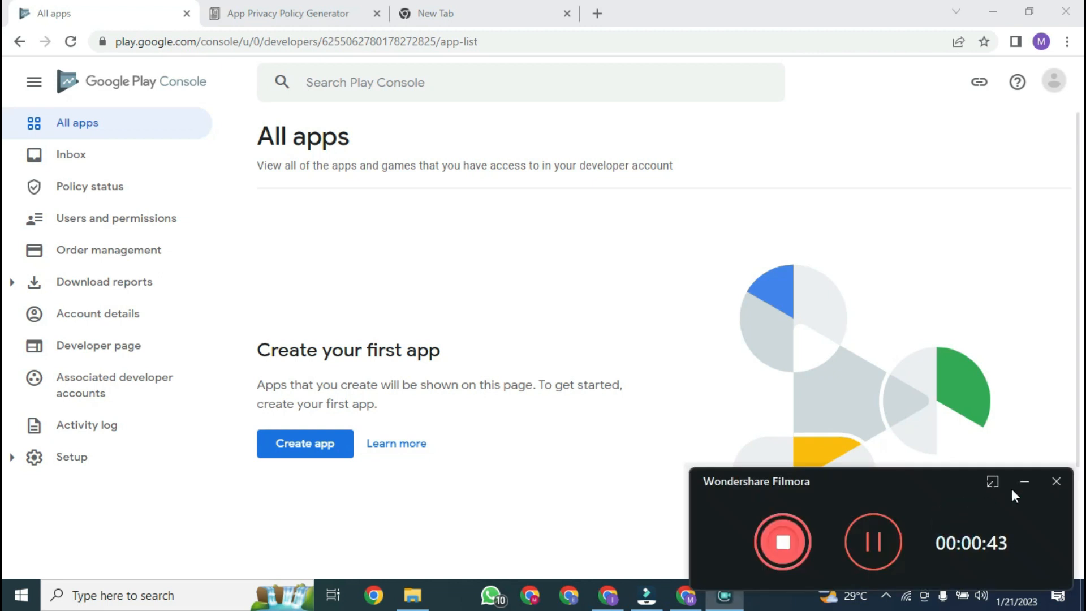
click(1024, 482)
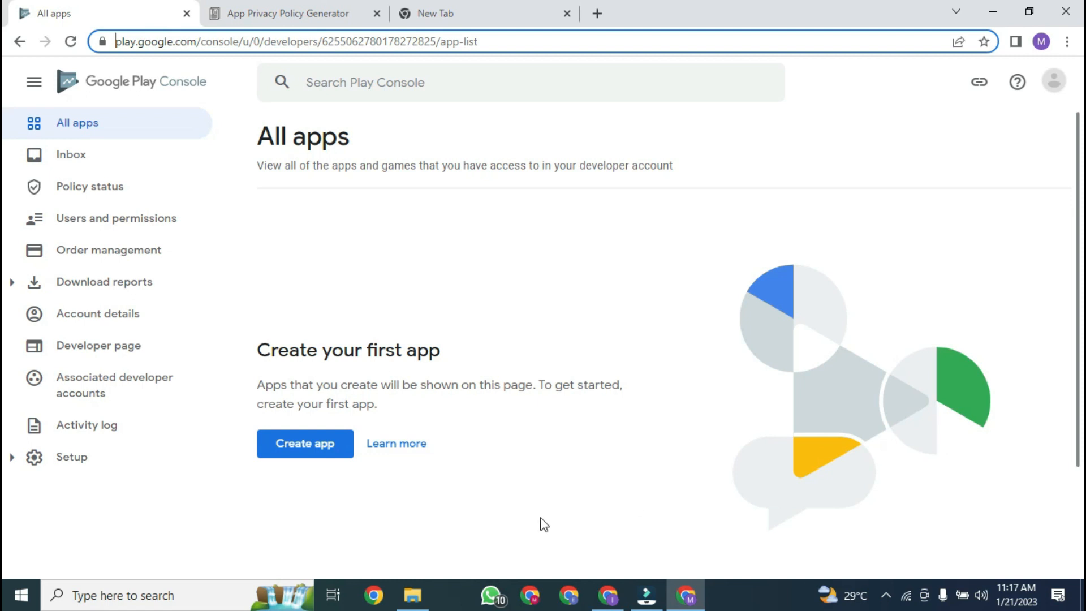
Step: Start a new app named 'Critical OPS Action Game', set as a free game
click(330, 454)
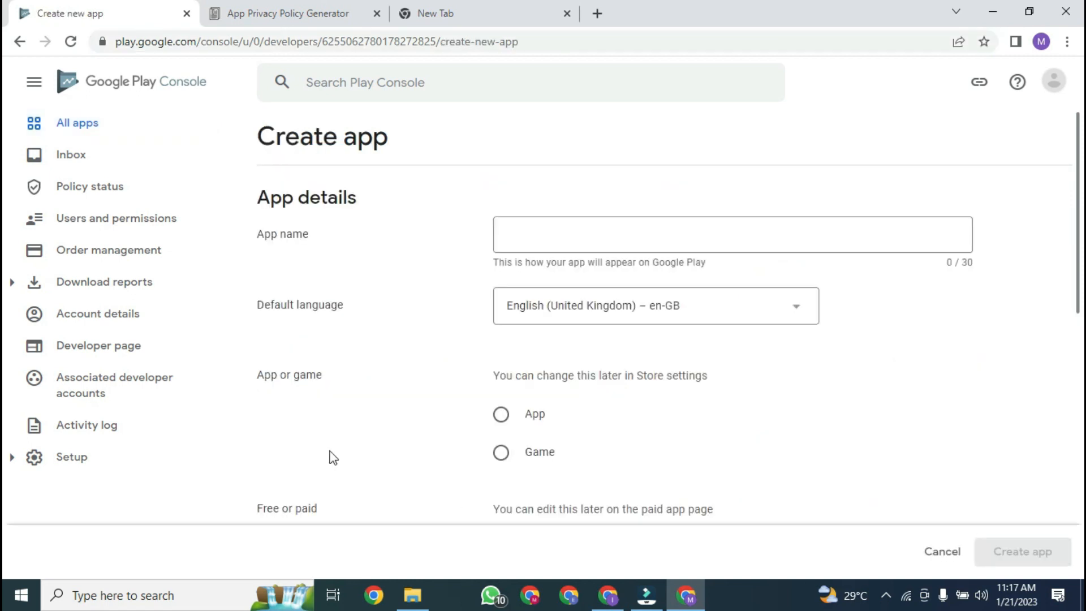
click(577, 244)
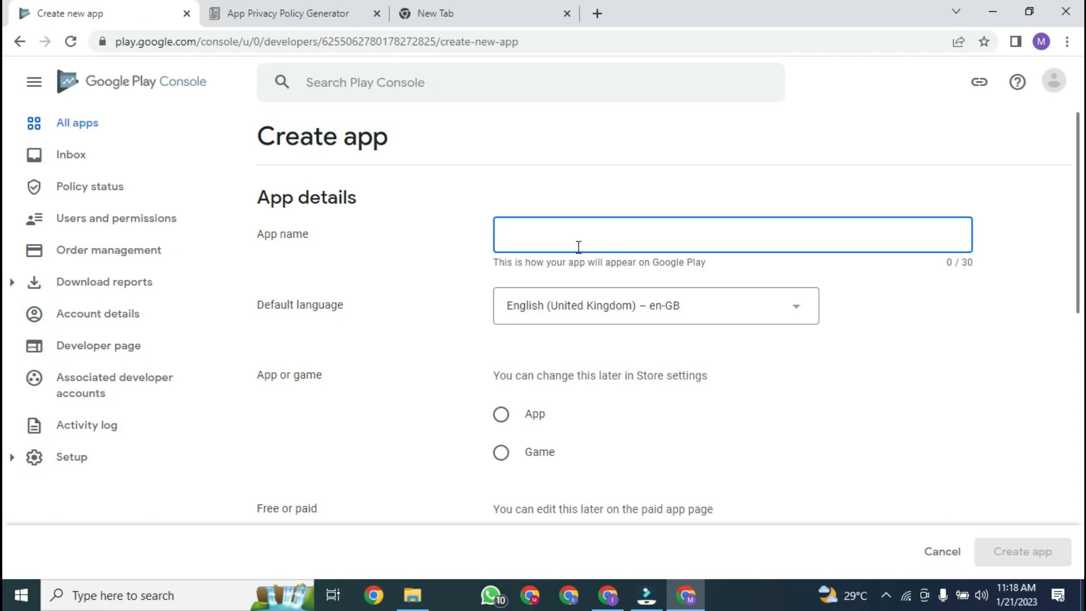
text(Critical O)
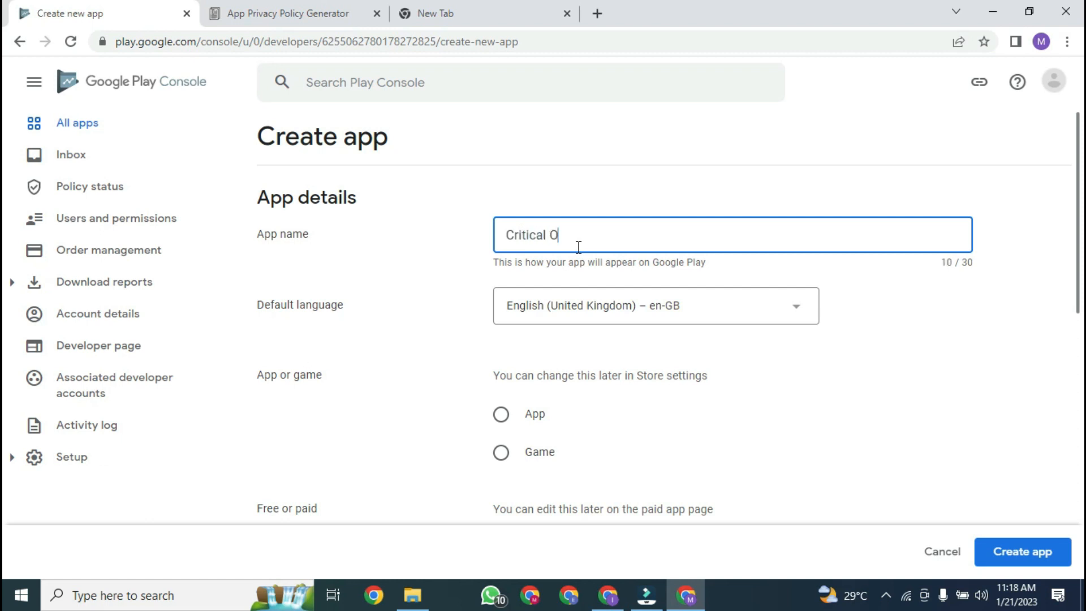
text(PS Action Game)
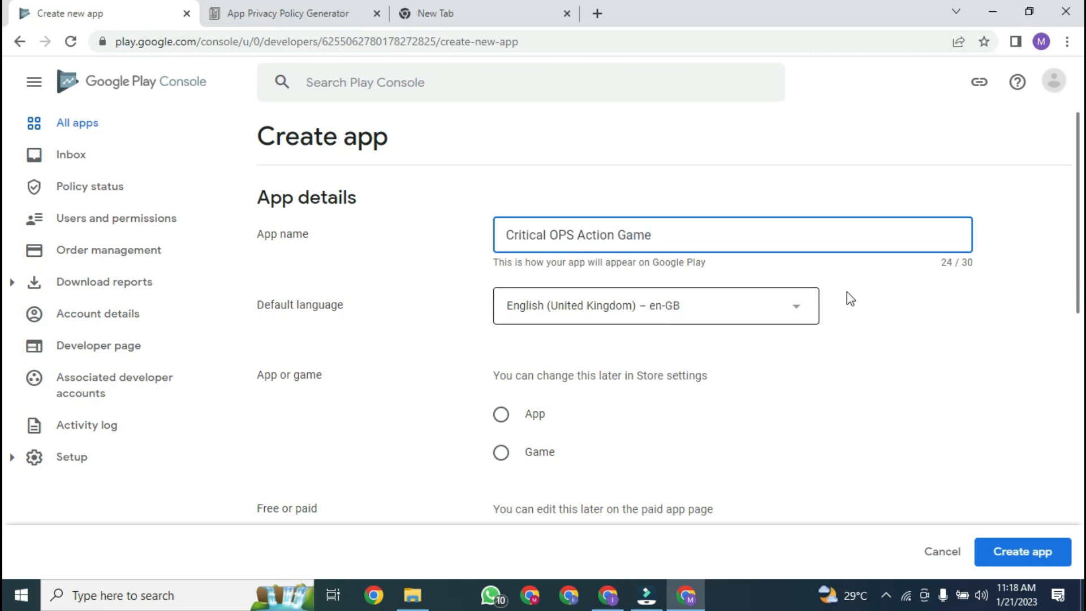
scroll(848, 301, down, 2)
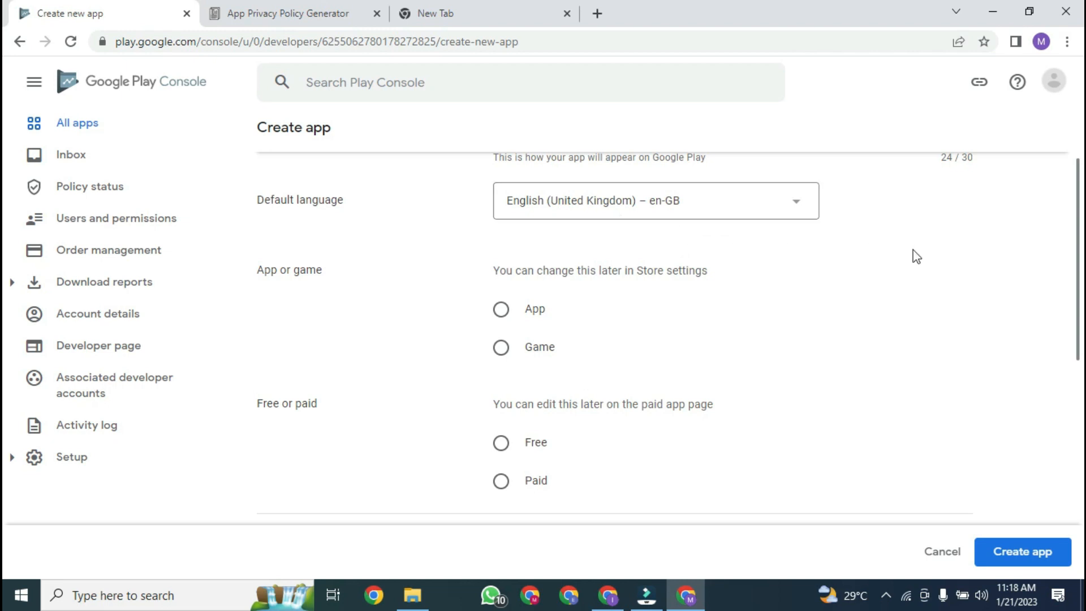
drag(1078, 247, 1078, 284)
click(508, 268)
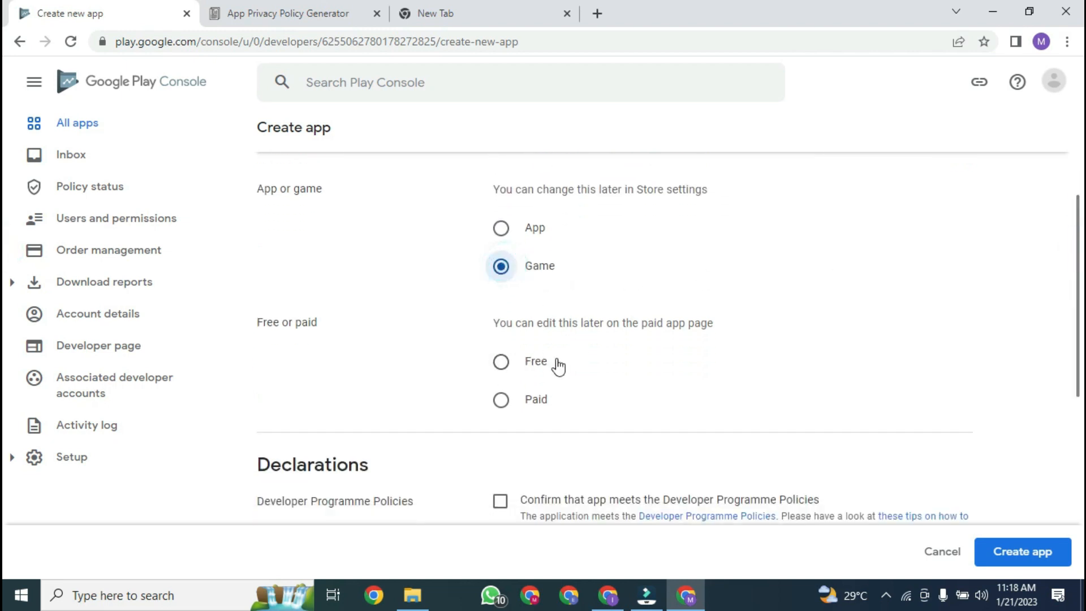
click(501, 362)
Step: Accept the Developer Programme Policies, Play app signing and US export law declarations, then create the app
scroll(1049, 300, down, 1)
scroll(565, 277, down, 5)
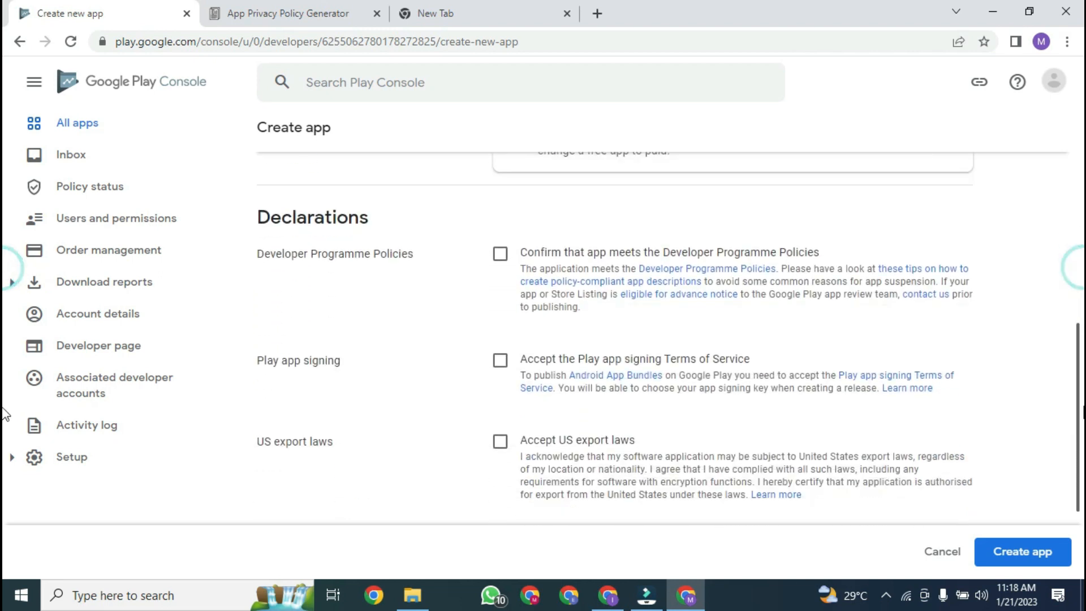
click(500, 244)
click(500, 350)
click(500, 432)
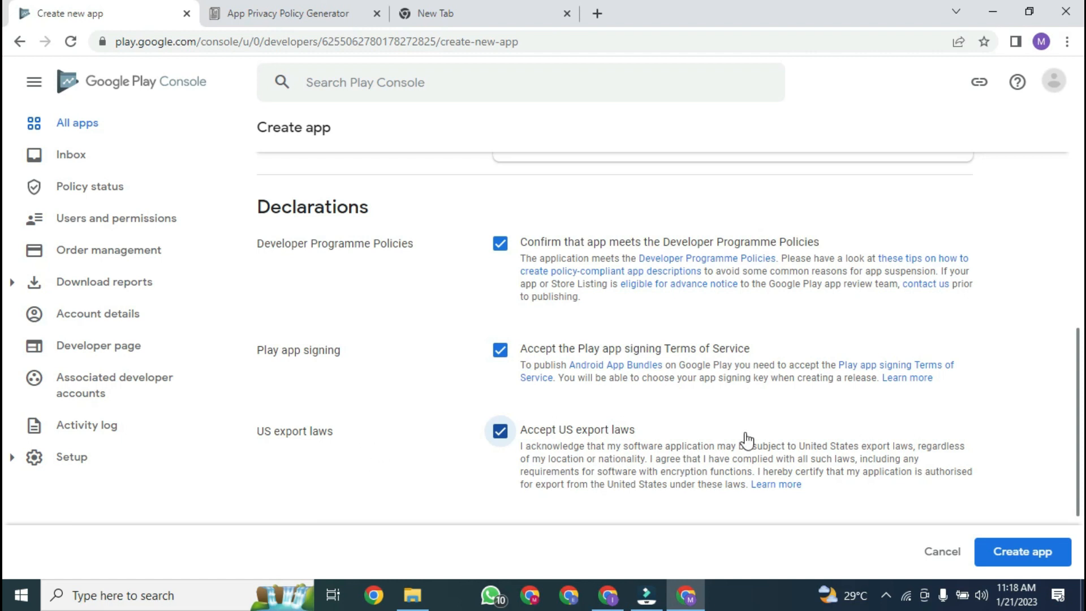
drag(1080, 424, 1081, 286)
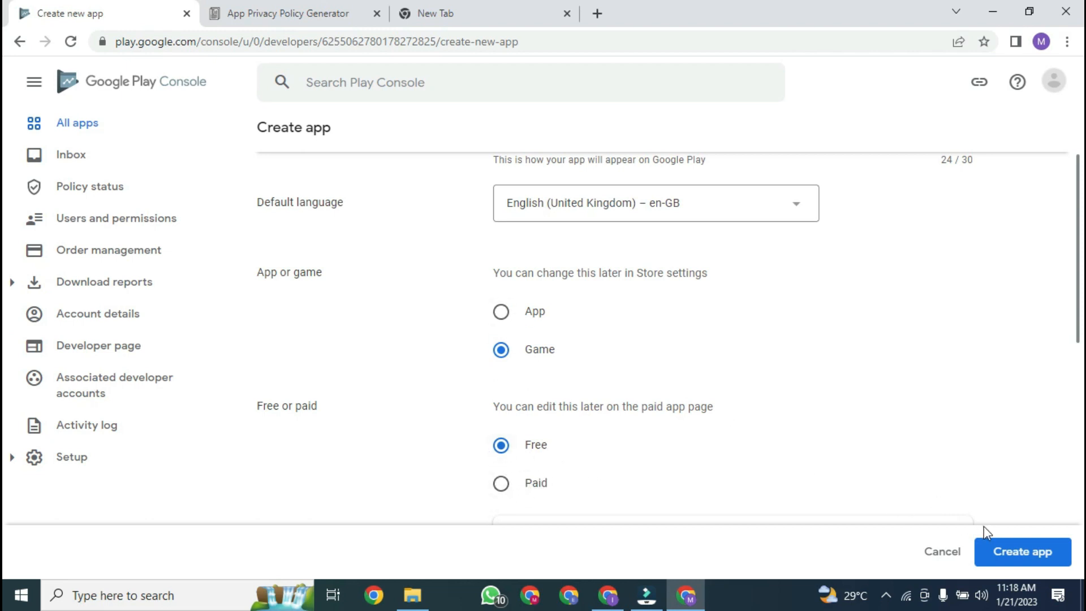
click(1013, 561)
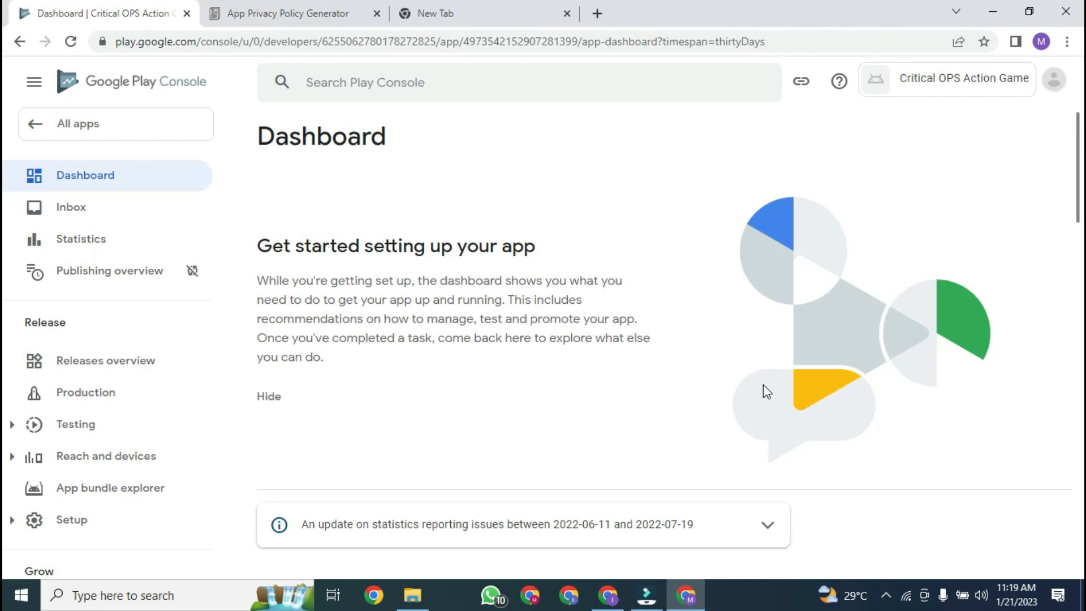
click(293, 8)
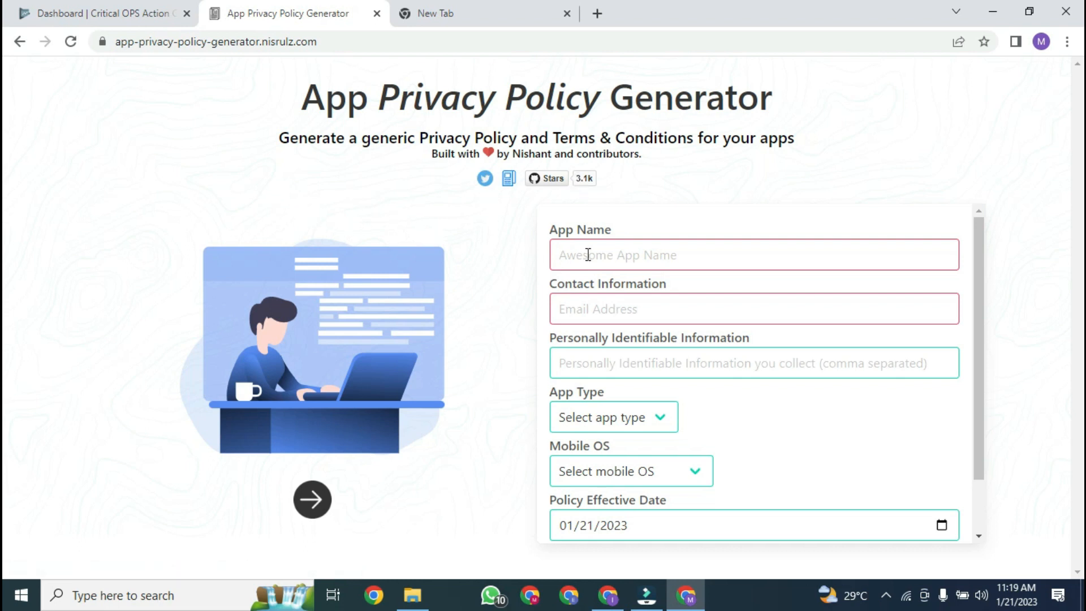
click(54, 2)
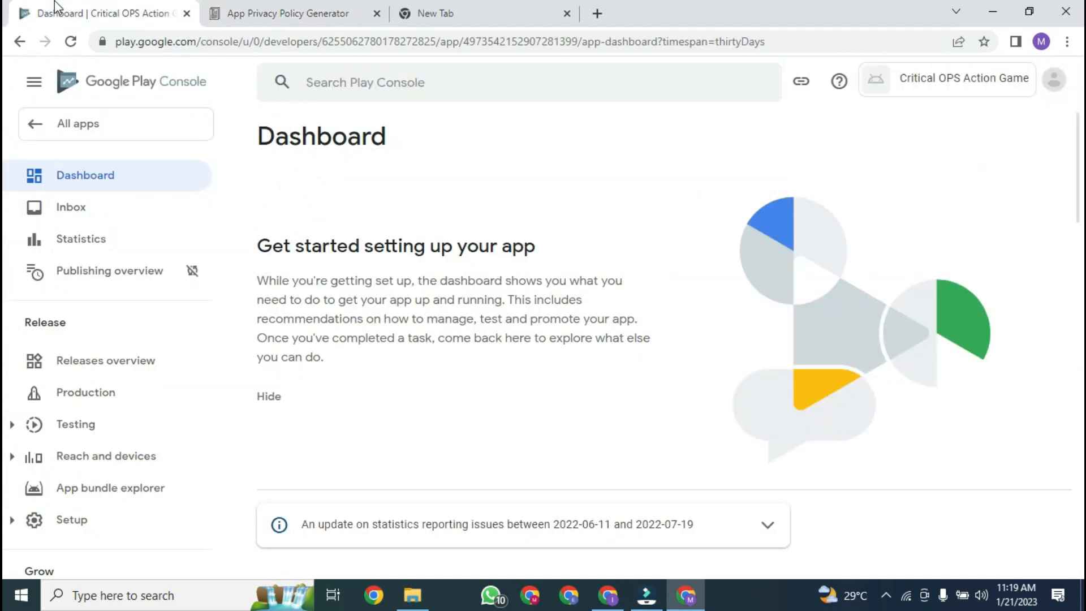
scroll(5, 290, down, 10)
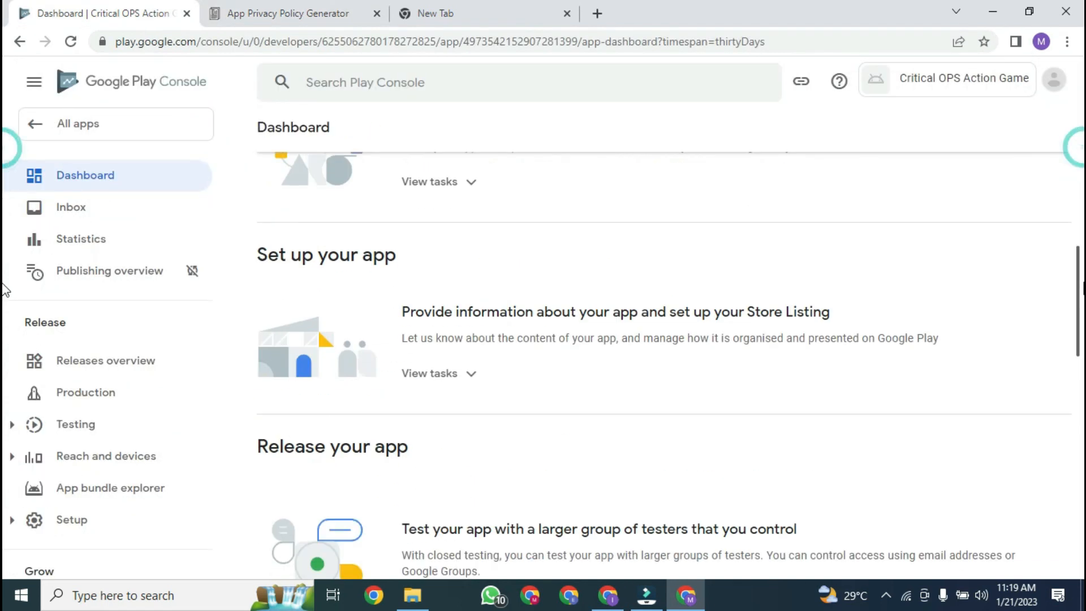
scroll(5, 290, down, 2)
scroll(1071, 391, down, 6)
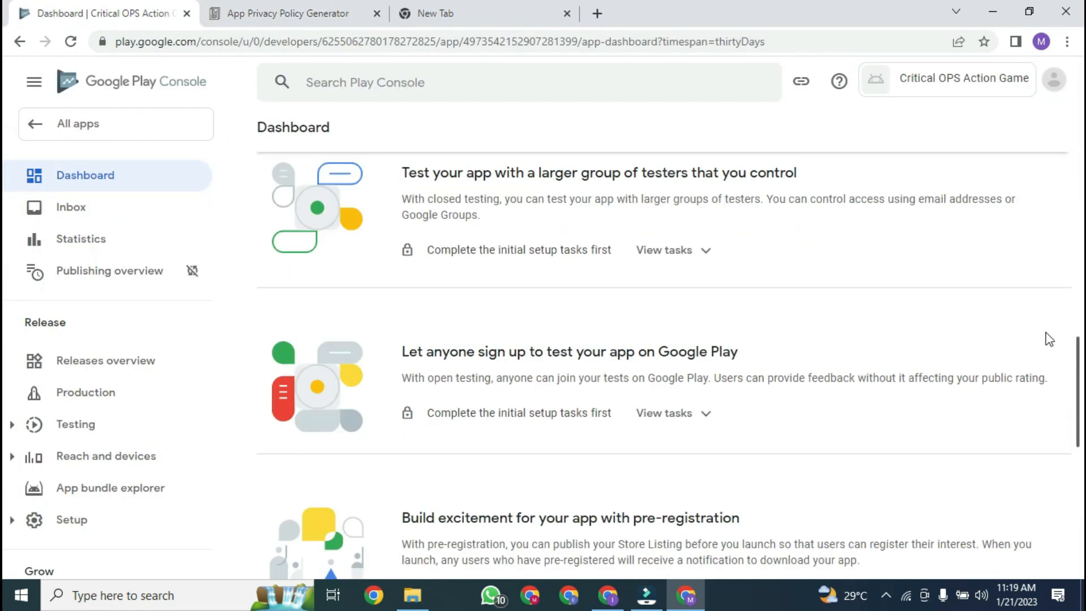
scroll(1016, 199, up, 10)
scroll(1047, 192, down, 5)
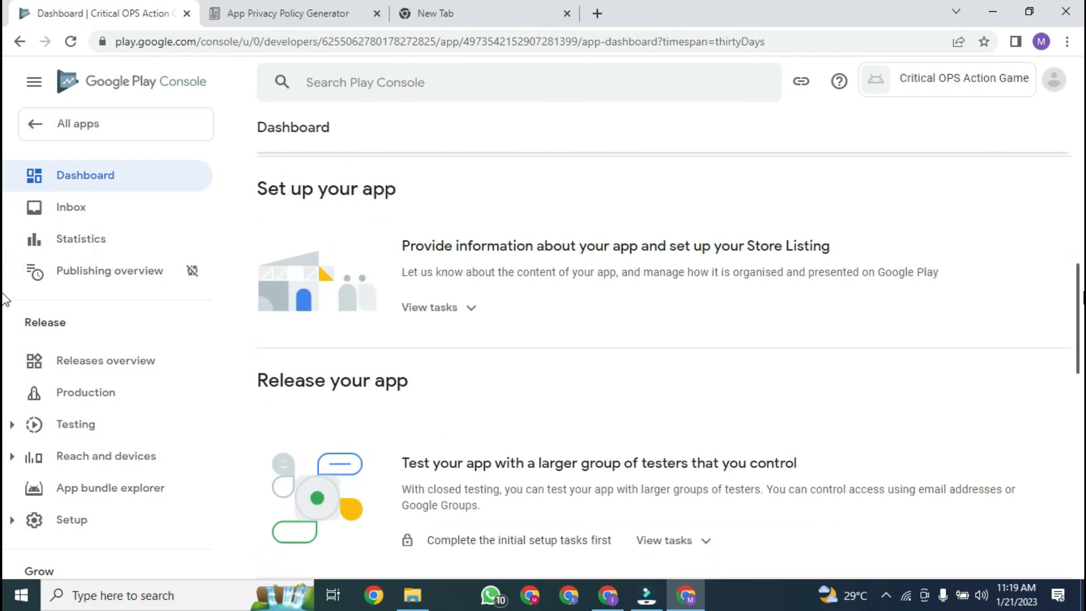
scroll(5, 297, up, 8)
scroll(4, 226, down, 5)
scroll(5, 294, down, 3)
scroll(5, 334, down, 3)
scroll(5, 353, up, 8)
scroll(4, 283, down, 5)
scroll(4, 277, up, 8)
scroll(4, 255, down, 5)
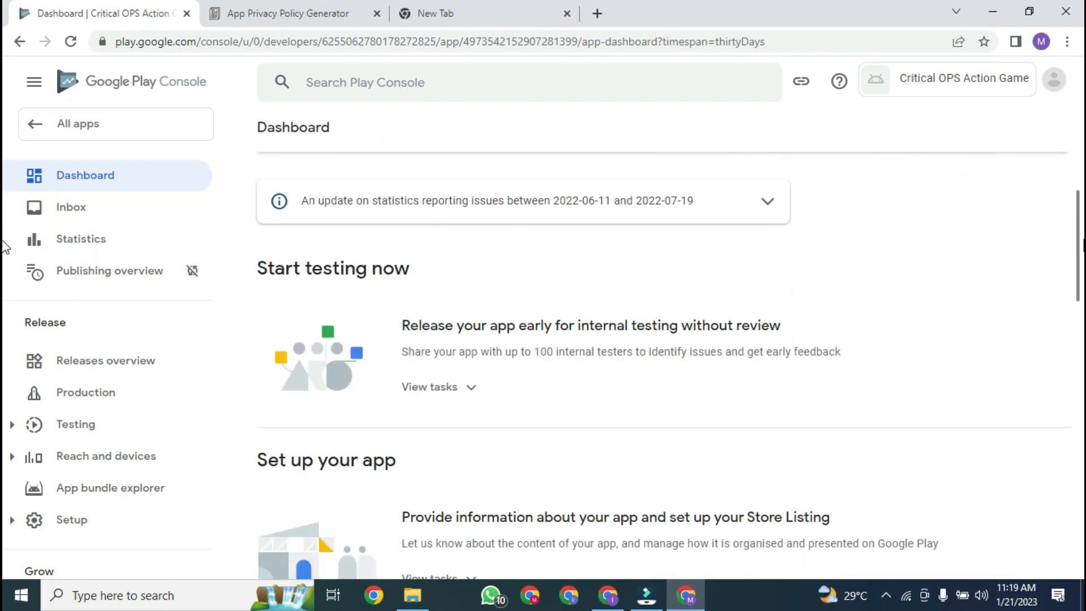
scroll(4, 283, down, 3)
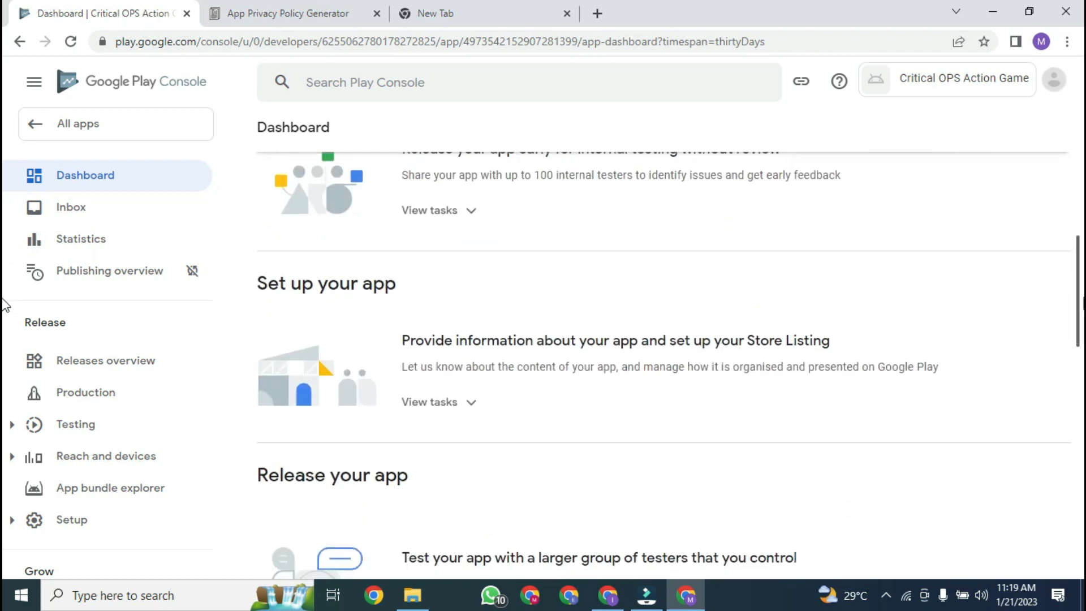
scroll(1075, 306, down, 2)
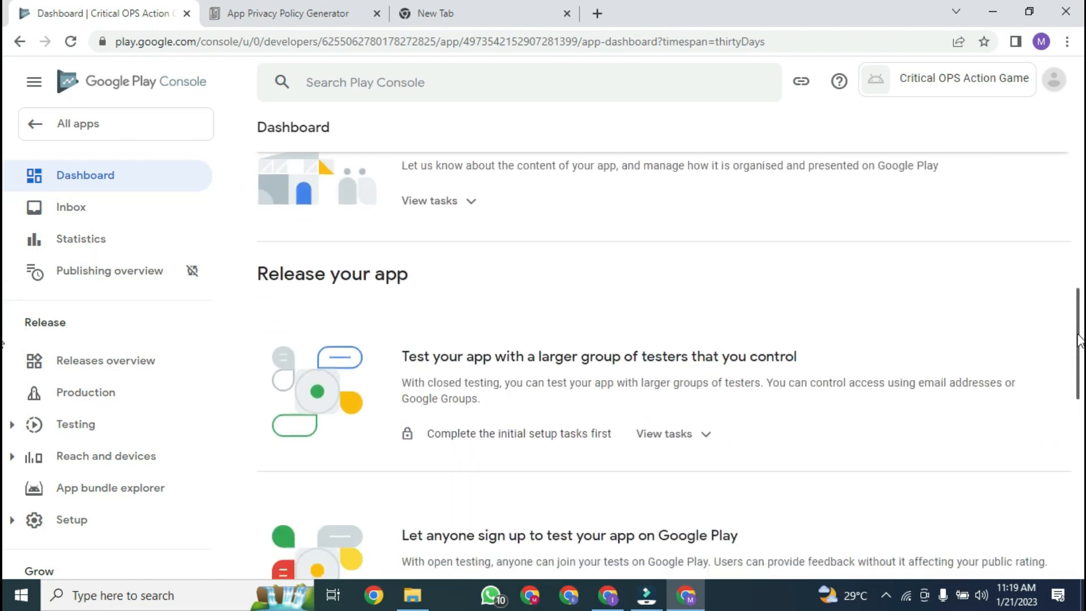
drag(1080, 339, 1080, 490)
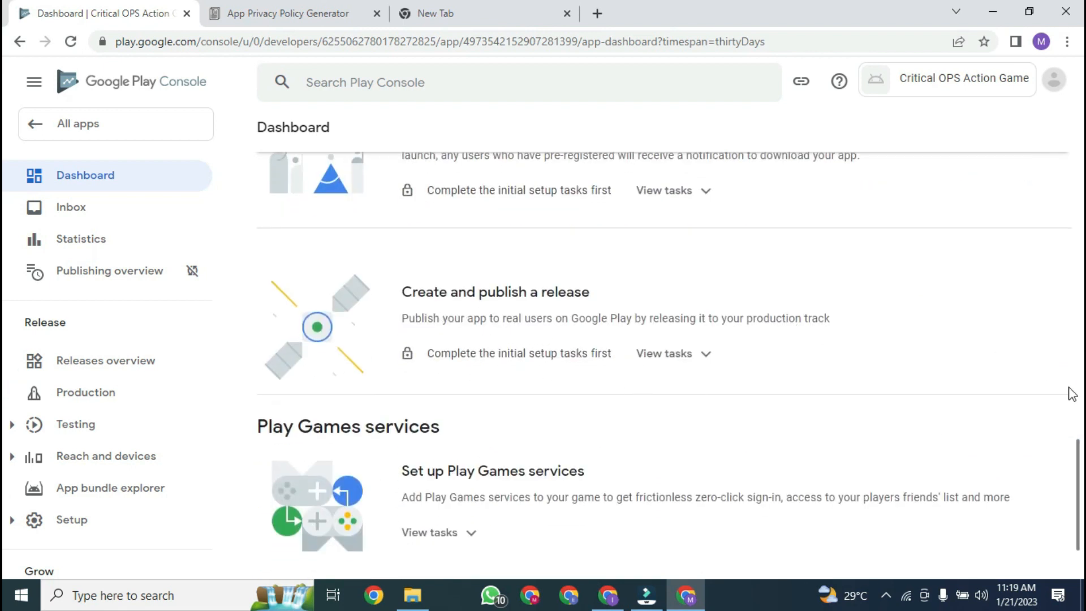
scroll(6, 511, down, 2)
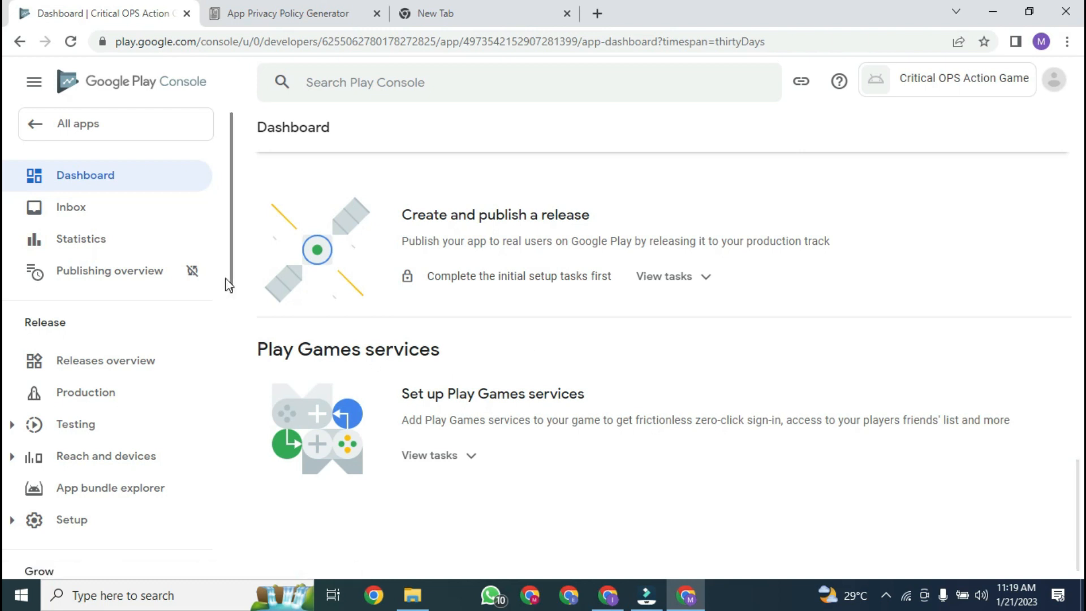
drag(228, 284, 232, 546)
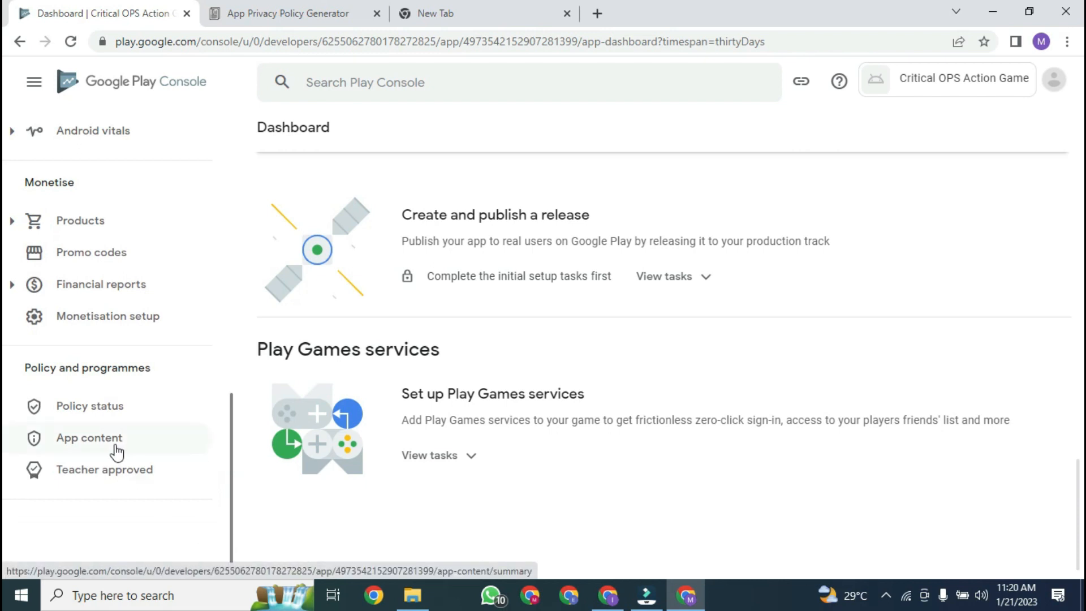
Step: Go to App content, look over the declarations list, and start the Privacy policy section
click(106, 451)
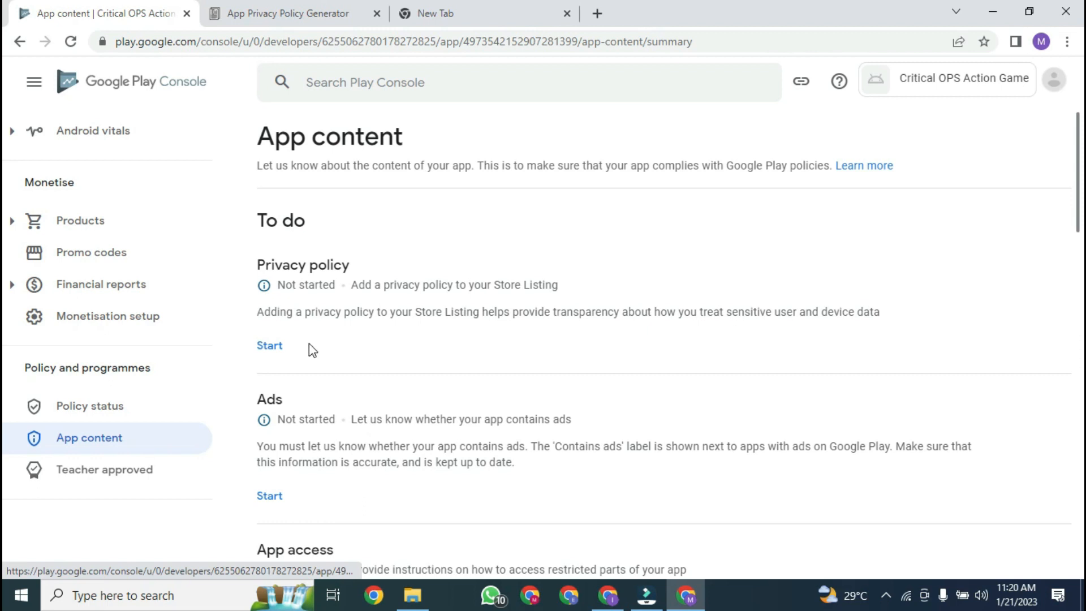
scroll(4, 215, down, 1)
scroll(5, 217, down, 5)
scroll(4, 317, down, 4)
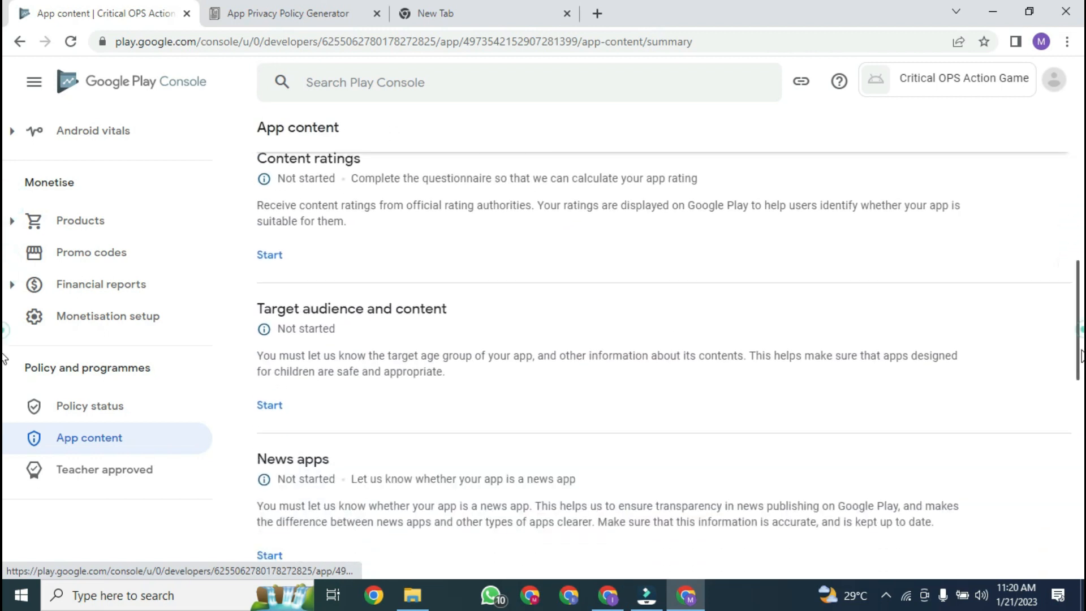
scroll(5, 338, down, 2)
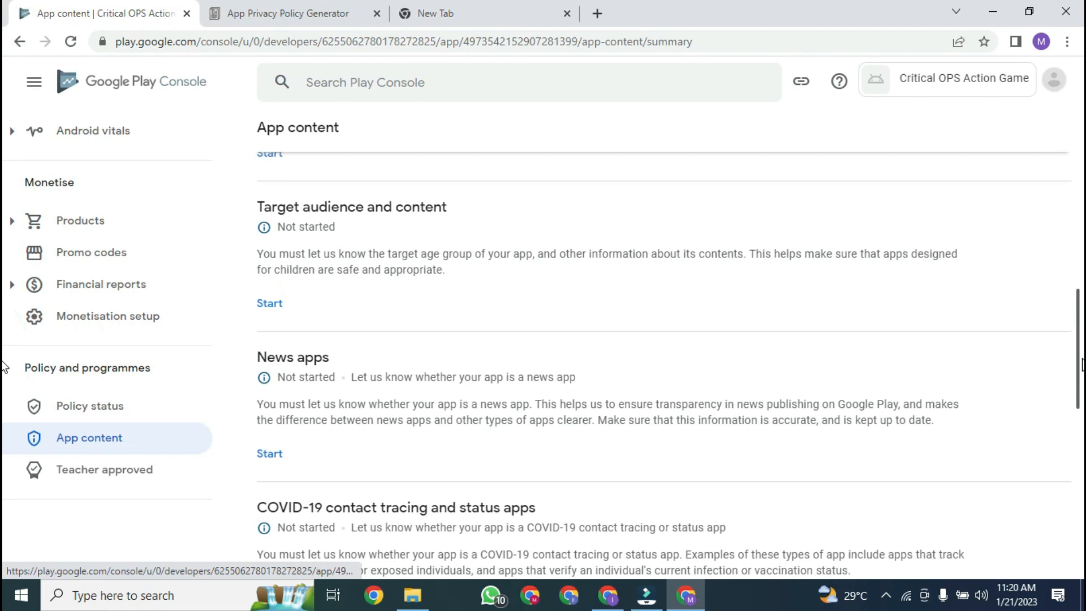
scroll(5, 366, down, 3)
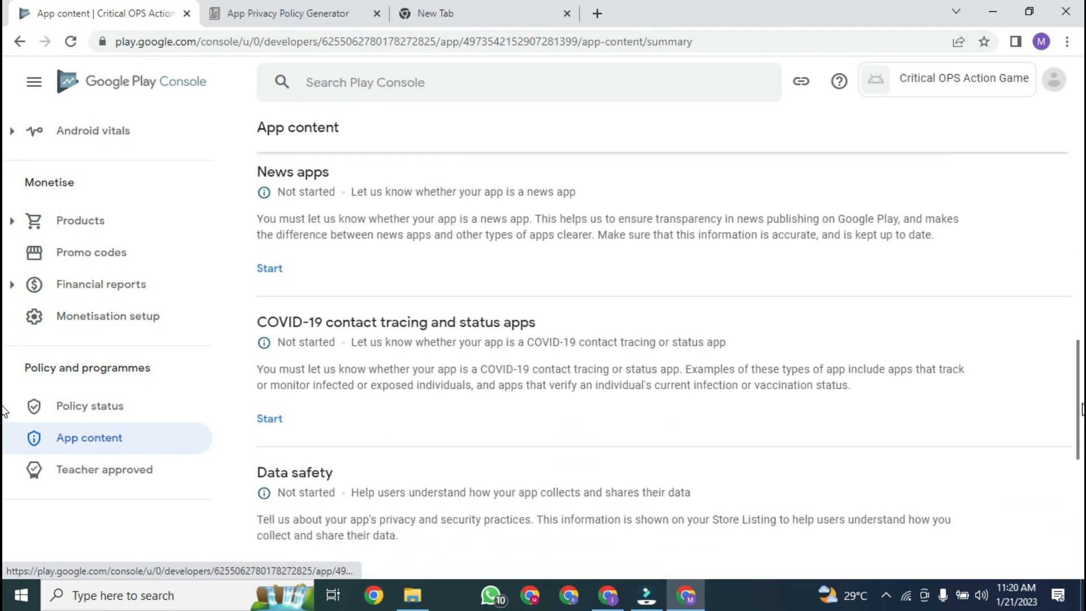
scroll(4, 410, down, 2)
scroll(1041, 305, up, 11)
scroll(3, 240, up, 2)
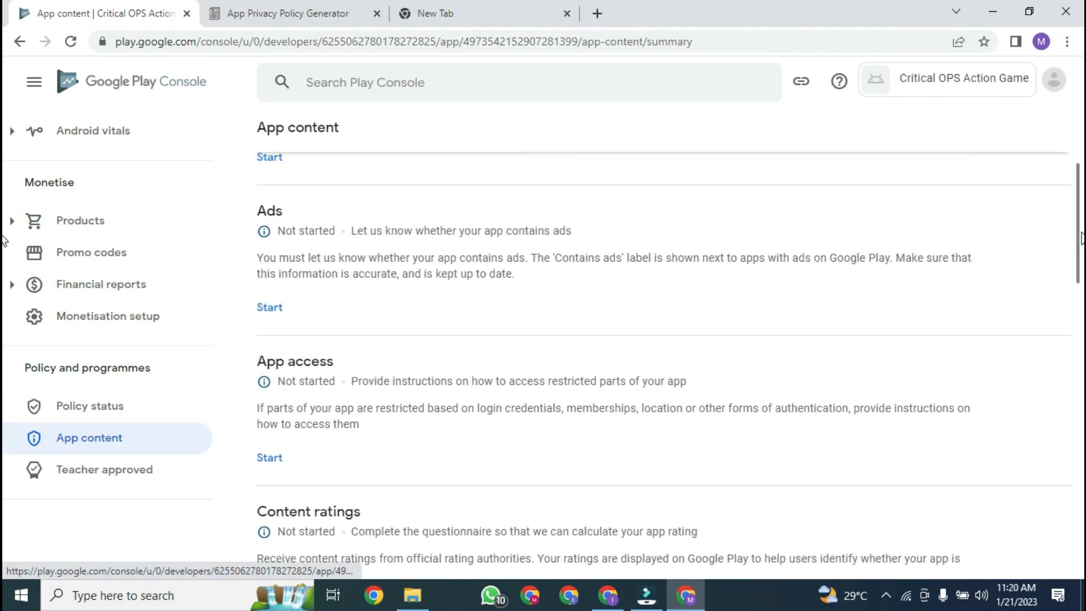
scroll(1073, 192, up, 1)
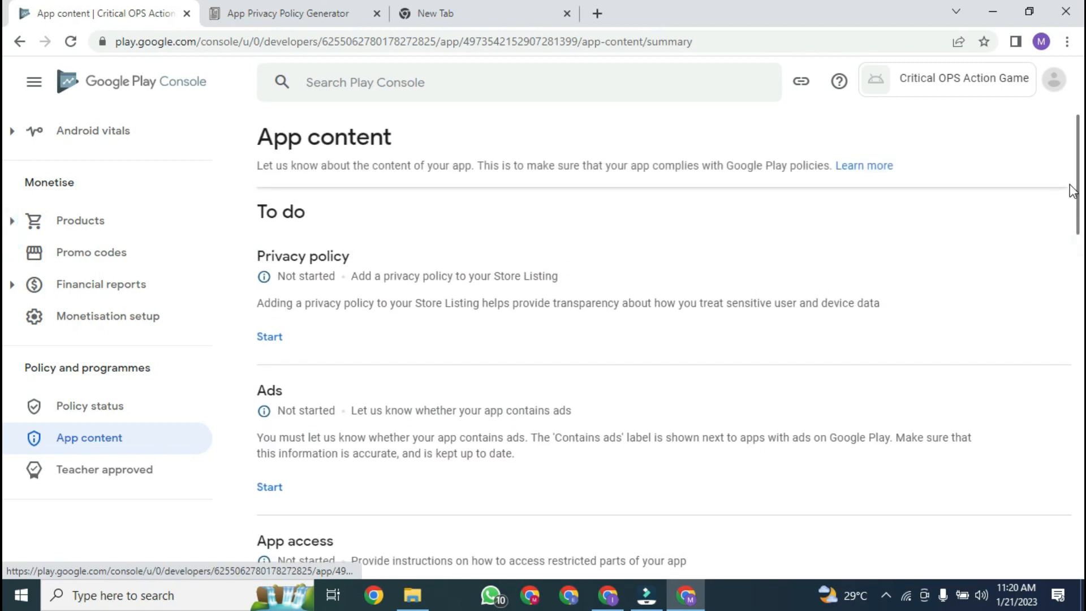
click(271, 338)
Step: Select the empty privacy policy URL field, then switch to the newPlaystore folder in File Explorer
click(329, 330)
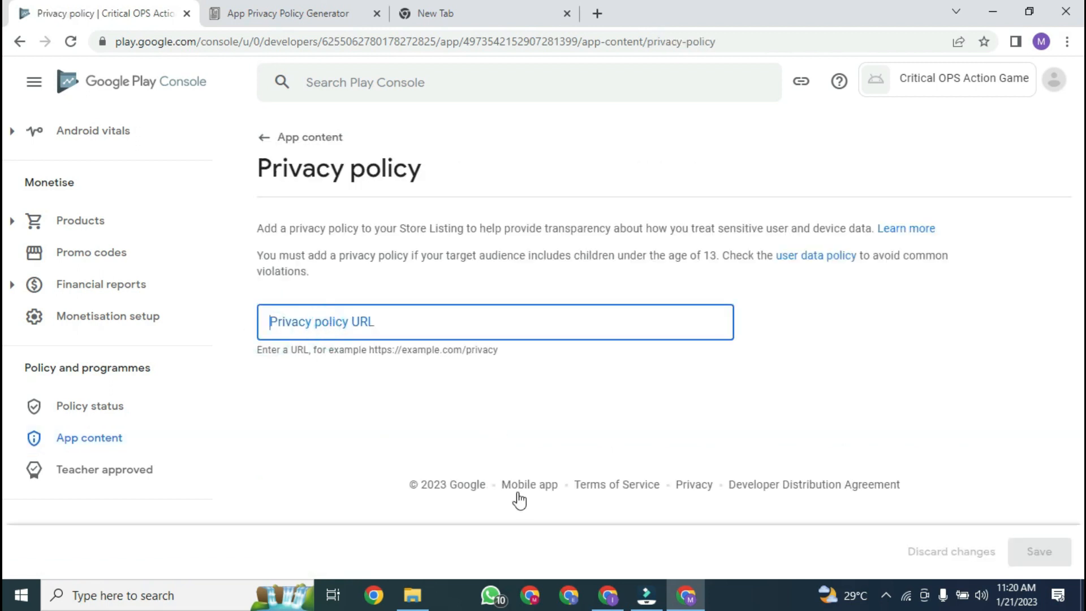
click(419, 595)
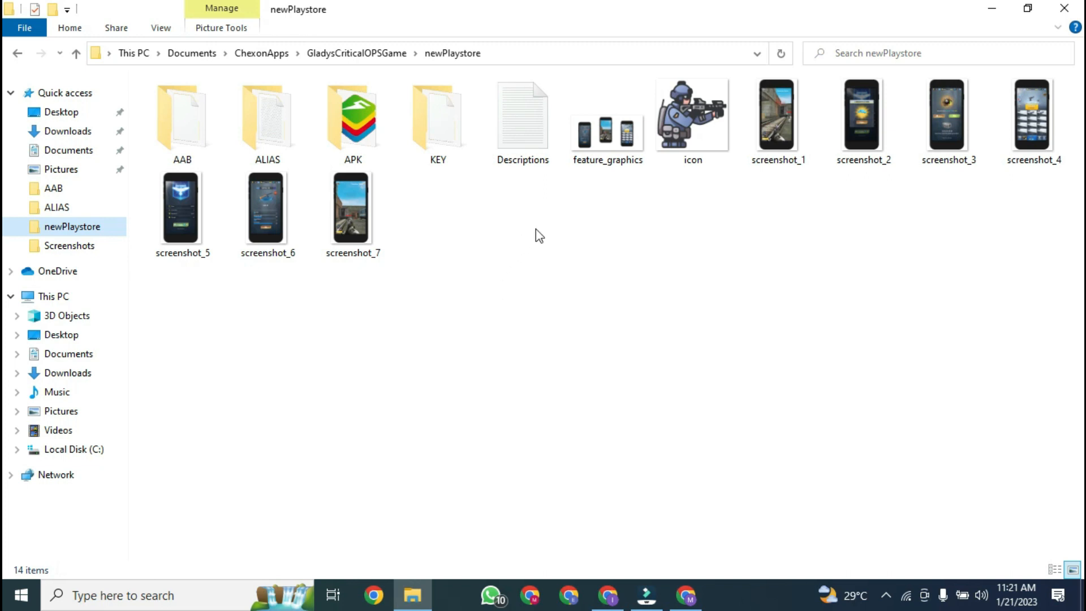
Step: Copy the privacy policy URL from the Descriptions text file in Notepad
double_click(521, 151)
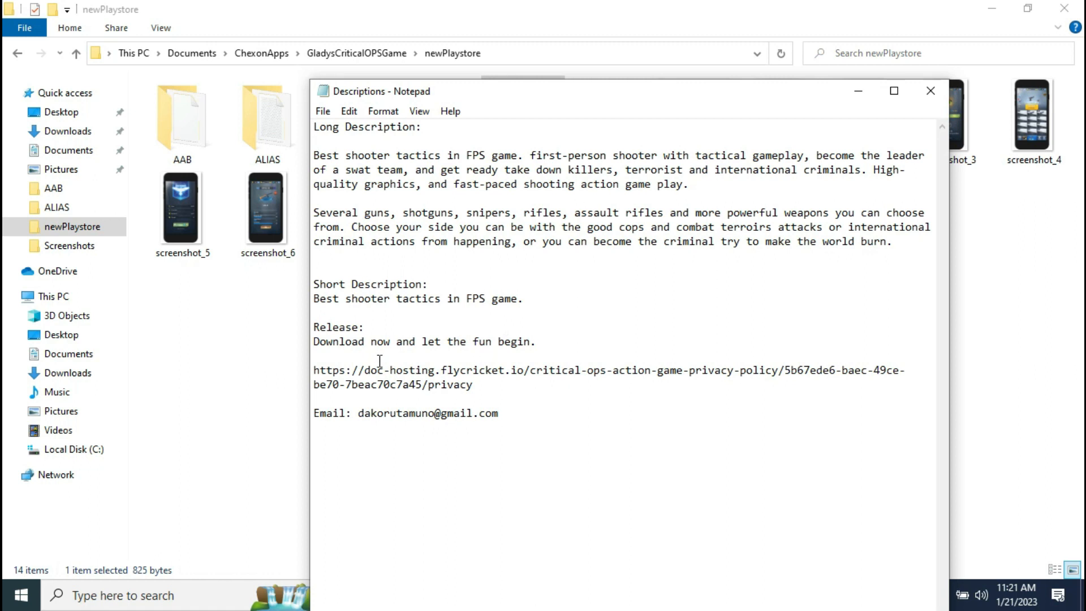
drag(315, 370, 475, 384)
right_click(444, 383)
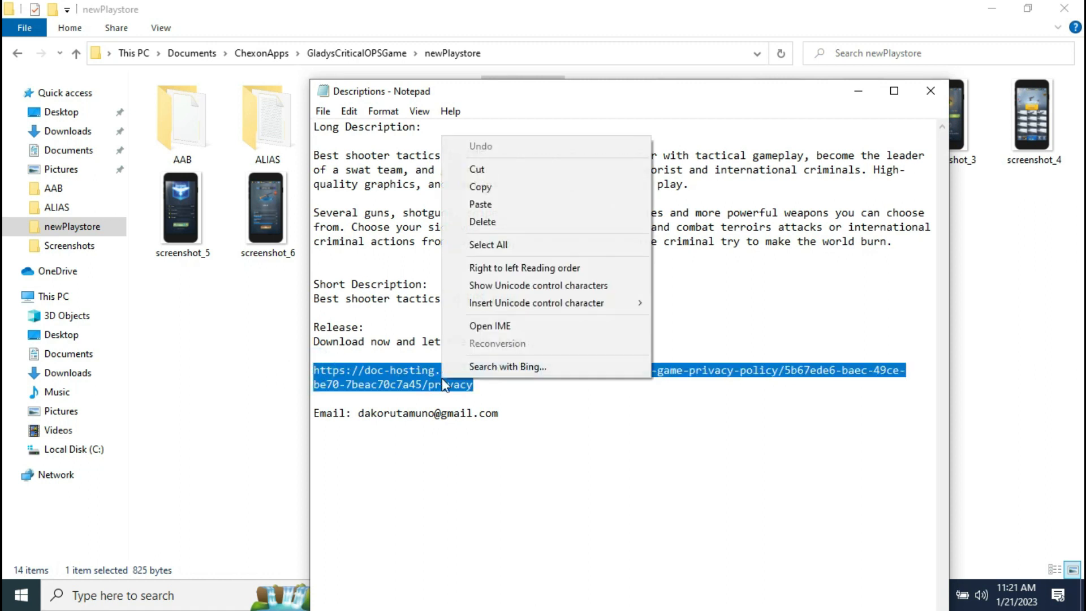
click(556, 187)
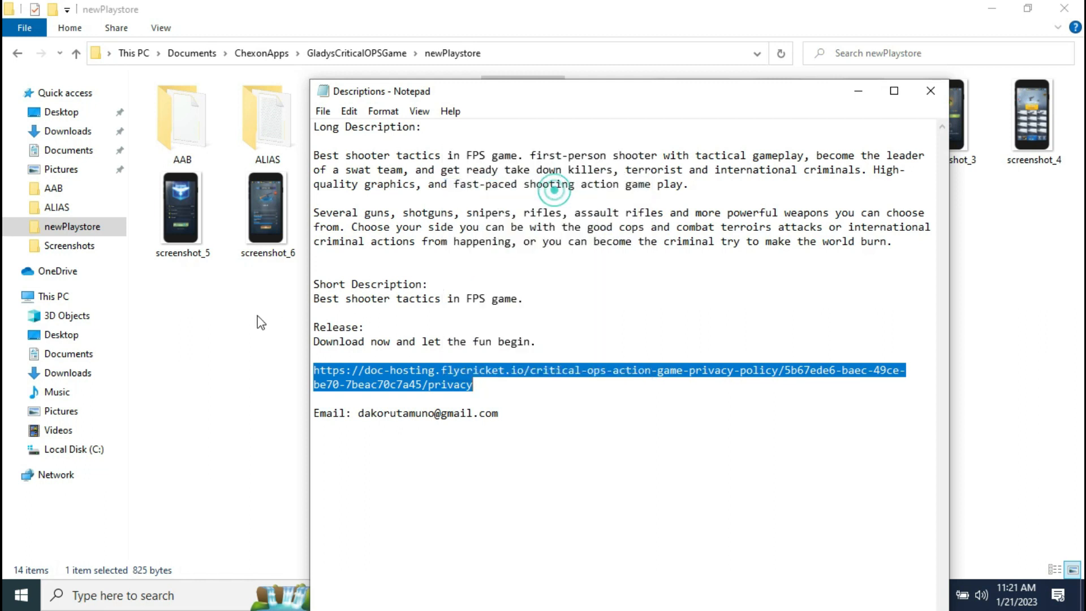
click(247, 325)
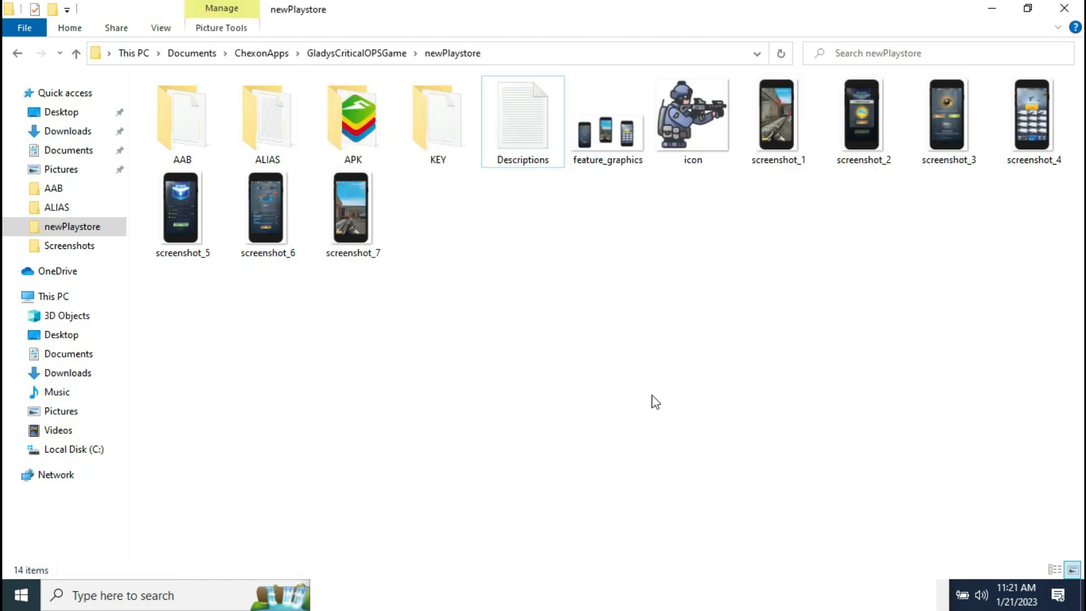
click(1006, 340)
Step: Paste the flycricket privacy policy URL into the Privacy policy field and save it
click(992, 9)
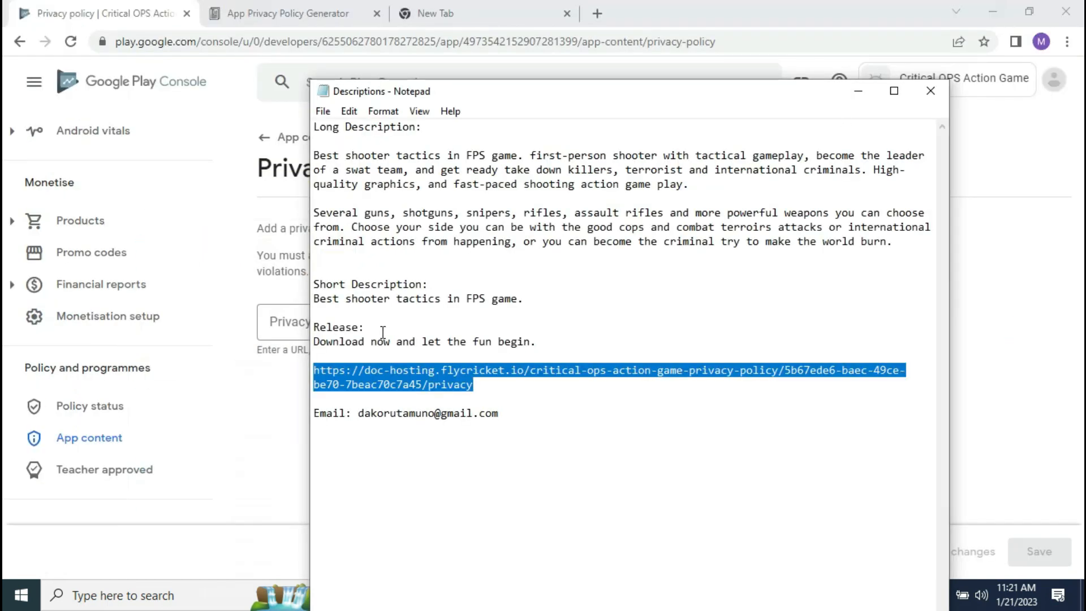
click(244, 418)
click(349, 325)
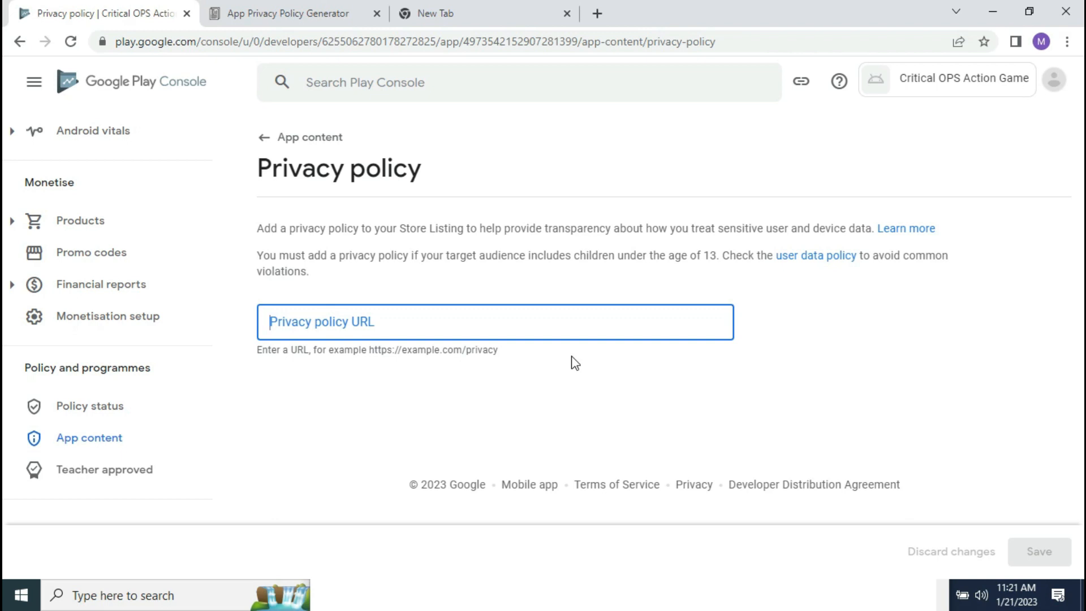
key(ctrl+v)
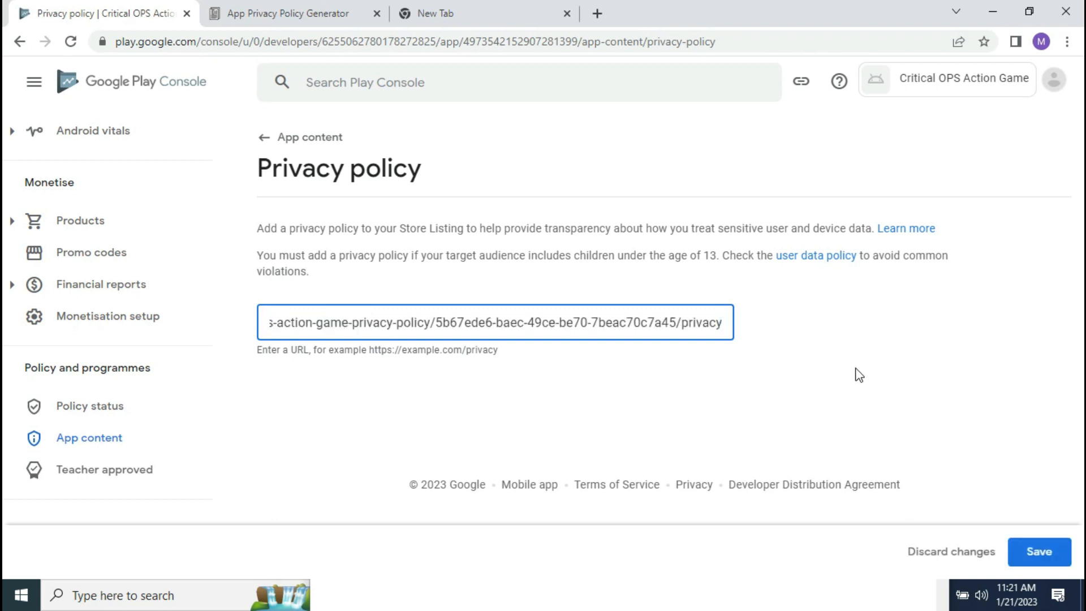
click(1035, 550)
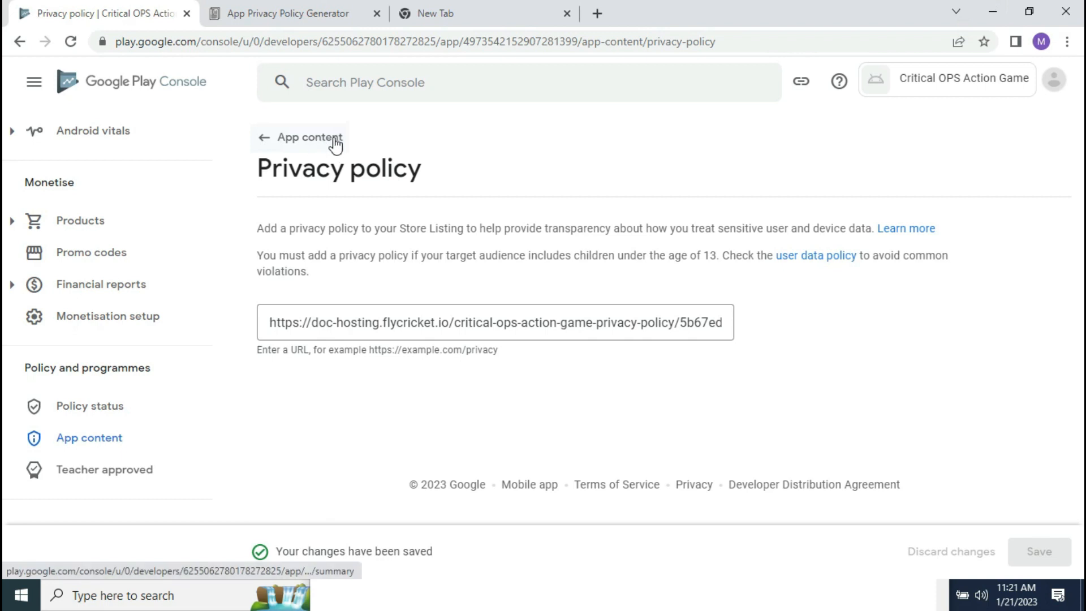
Step: Answer the Ads declaration with 'Yes, my app contains ads' and save it
click(311, 142)
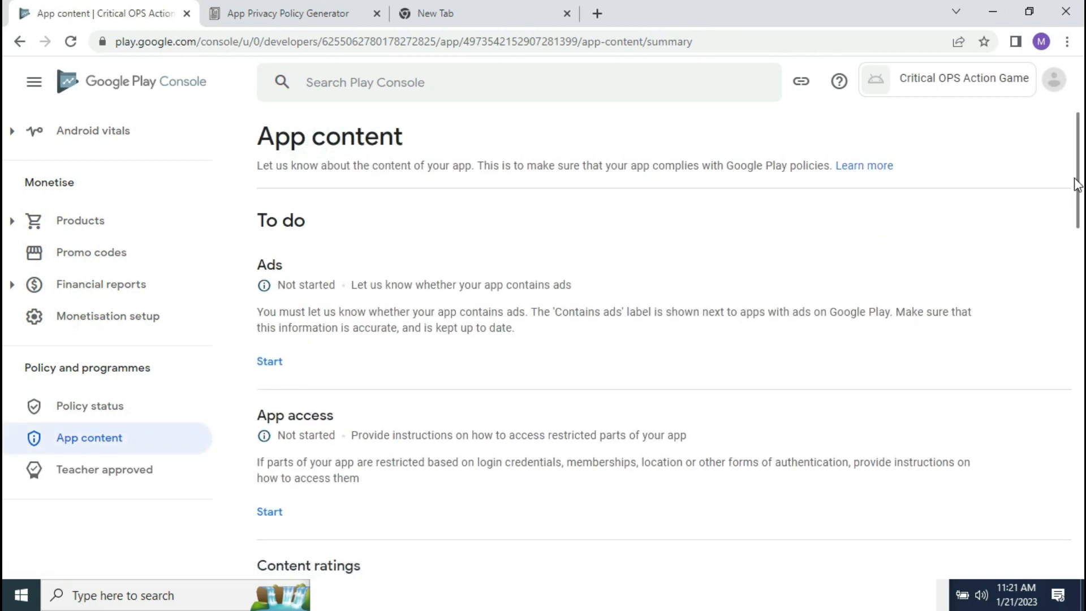
drag(1084, 184, 1084, 184)
click(269, 364)
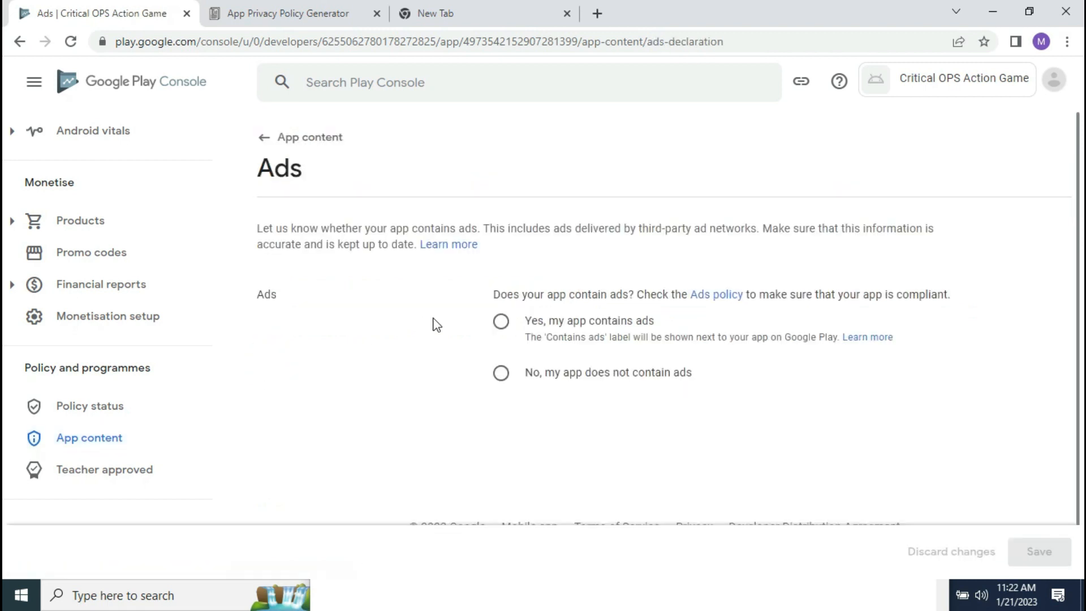
click(502, 333)
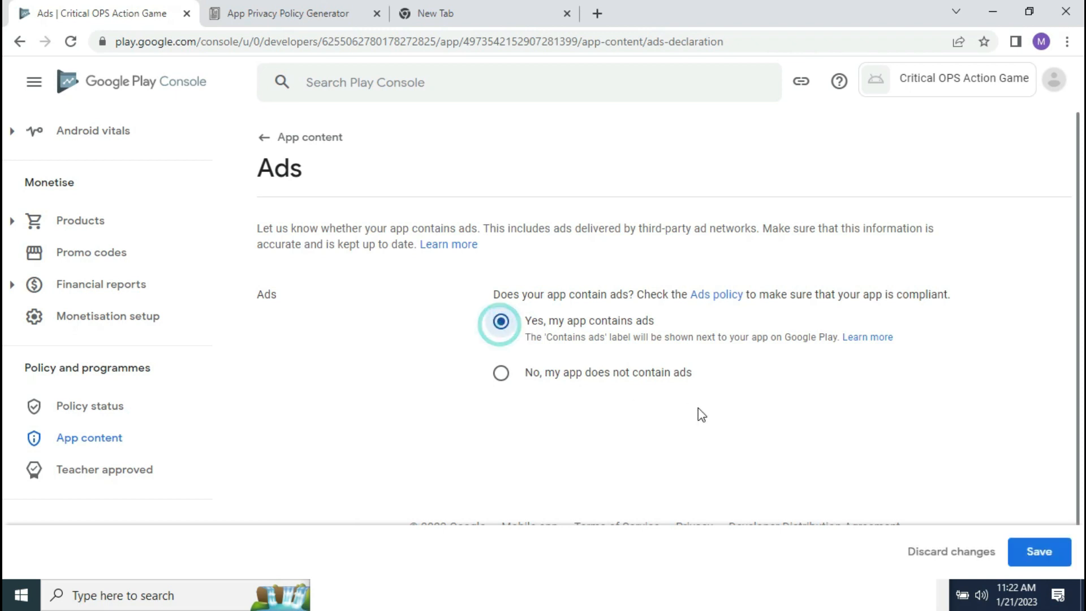
click(1040, 553)
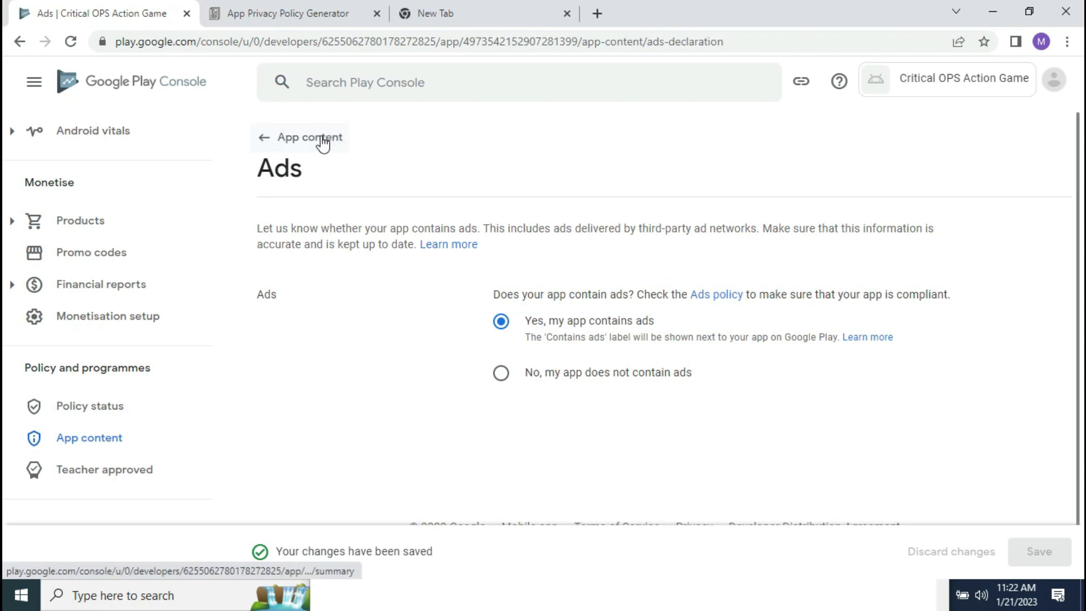
click(298, 139)
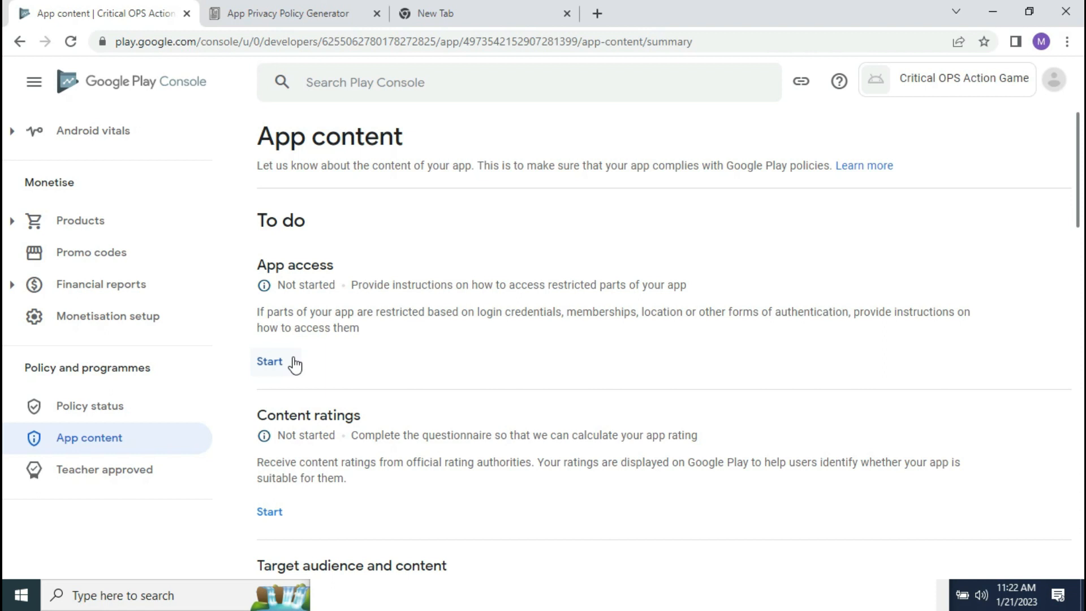
Step: Set App access to 'All or some functionality is restricted' and open a new instructions form
click(276, 364)
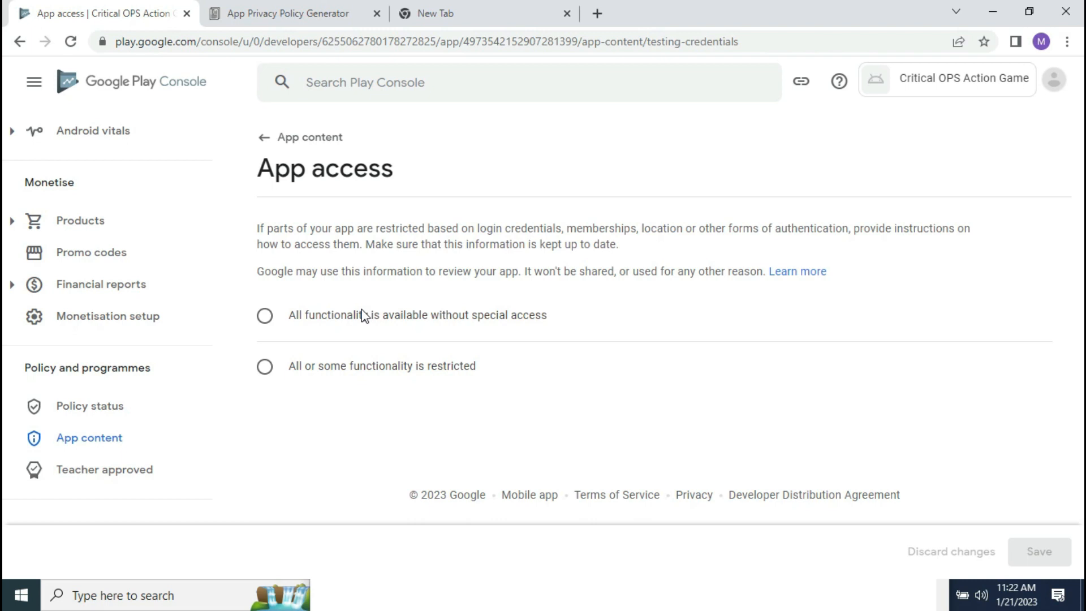
click(274, 321)
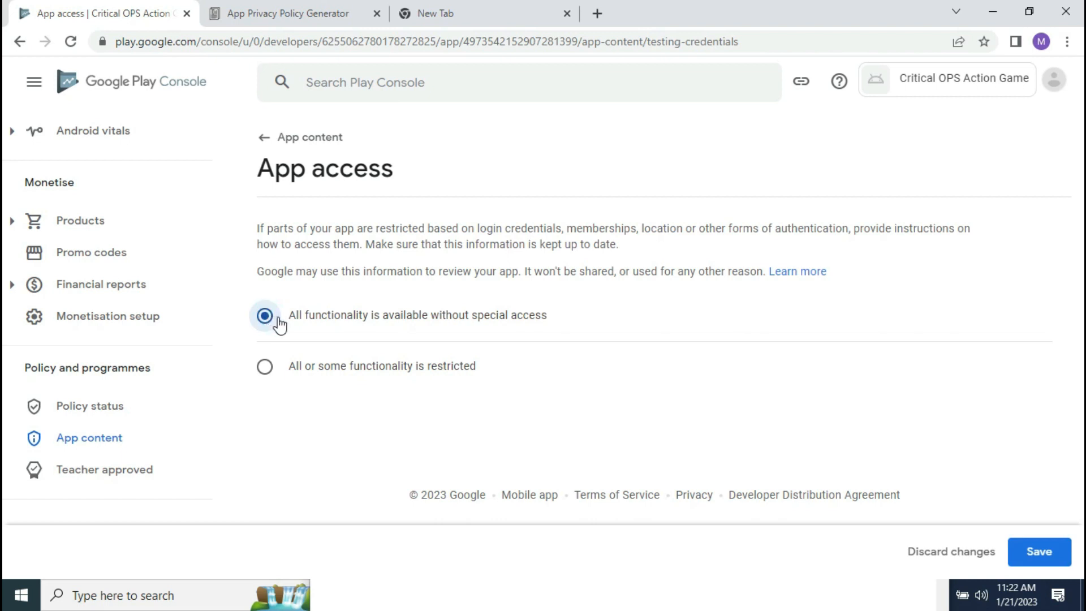
click(265, 368)
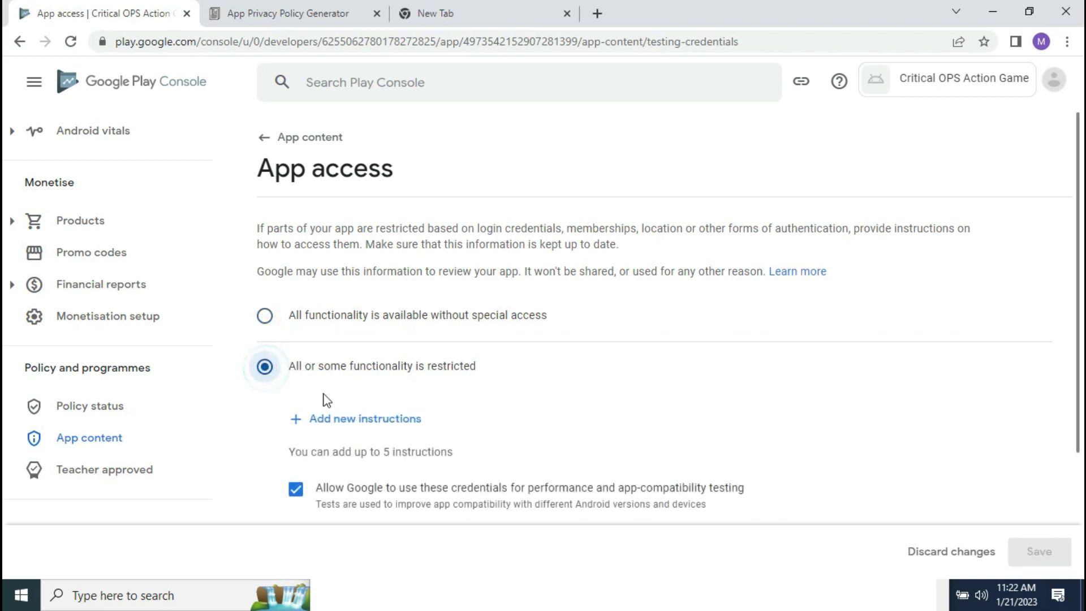
click(376, 428)
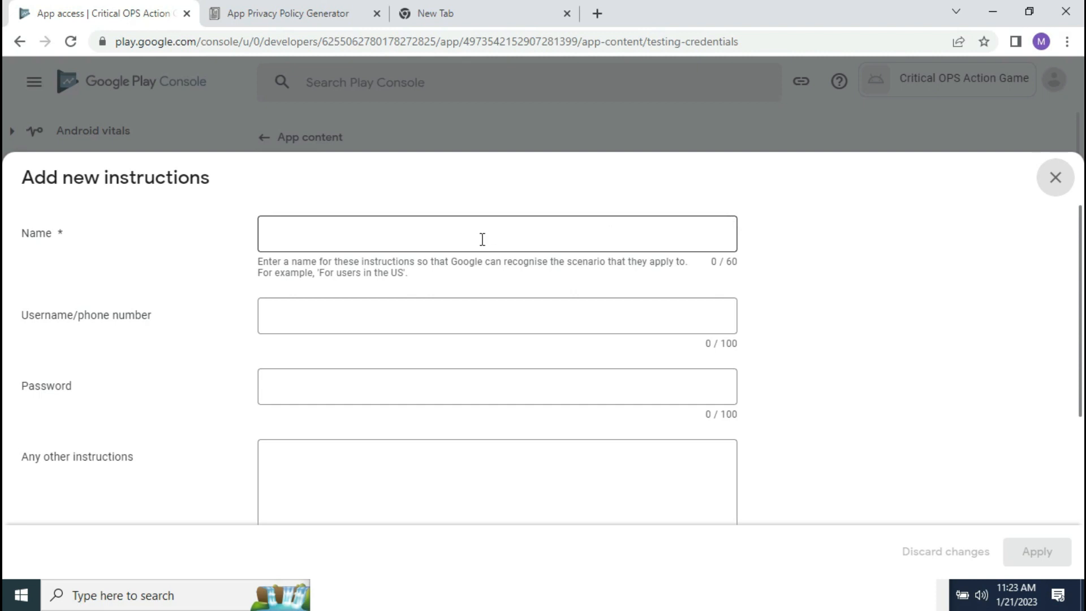
Step: Enter a reviewer's name in the access instructions Name field
click(396, 241)
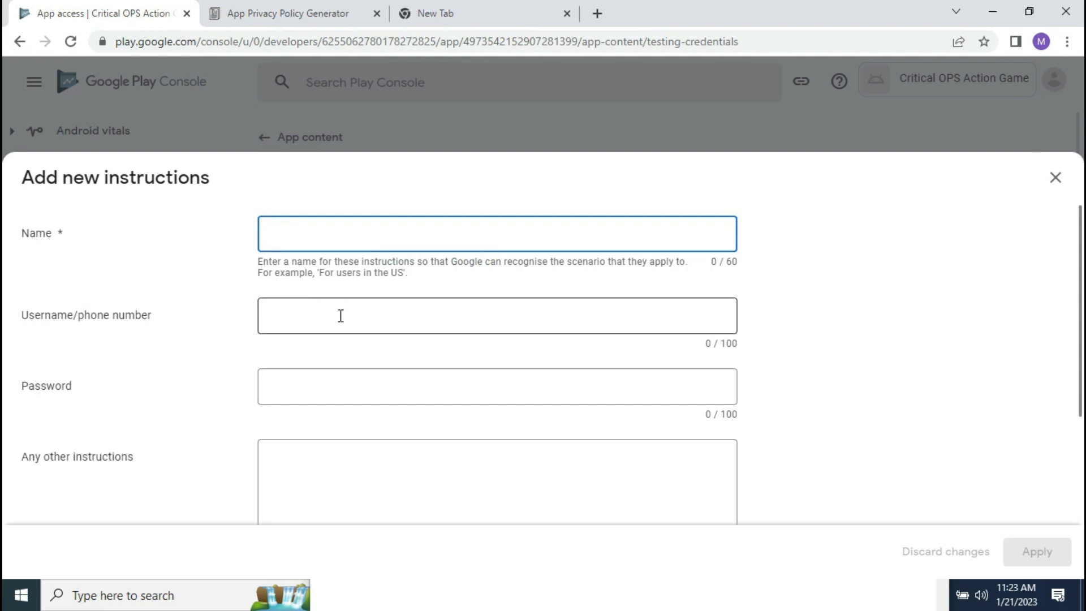
click(386, 471)
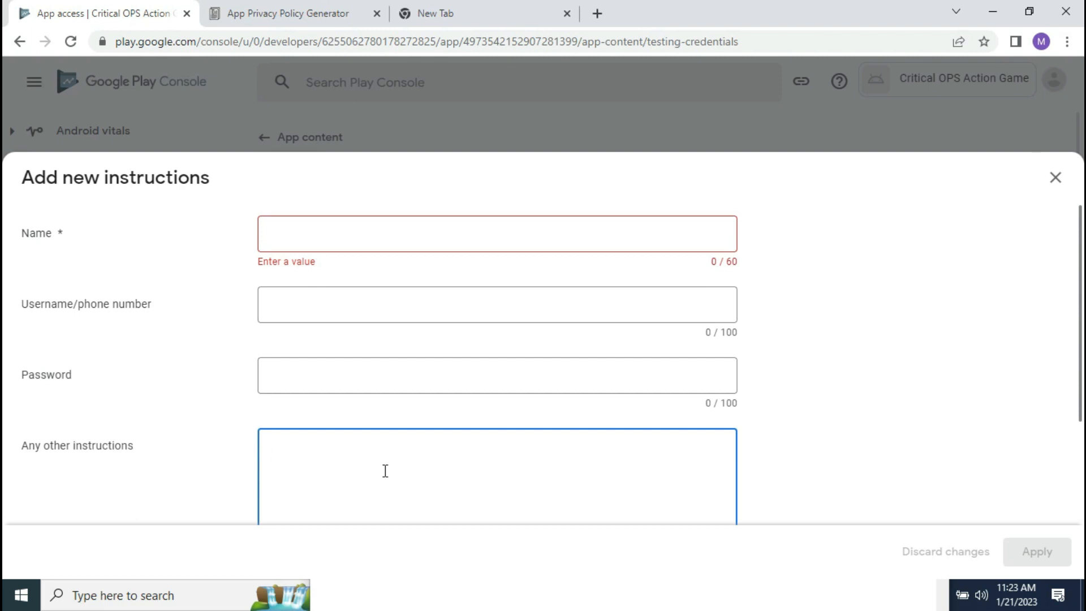
mouse_move(1081, 345)
mouse_down()
mouse_move(1082, 482)
mouse_move(1029, 290)
mouse_up()
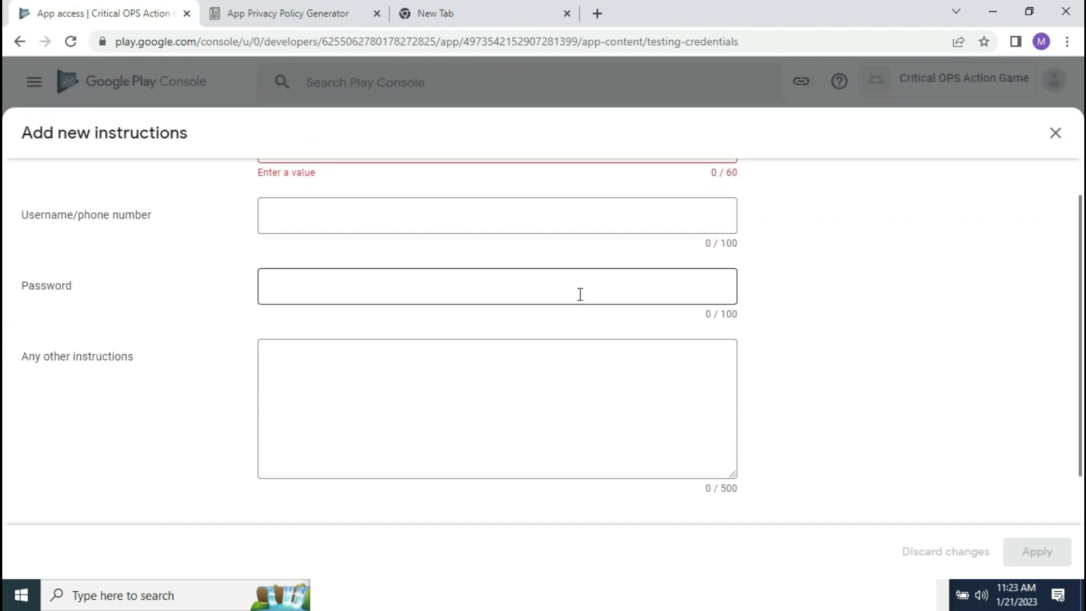
drag(1081, 331, 1061, 269)
click(478, 240)
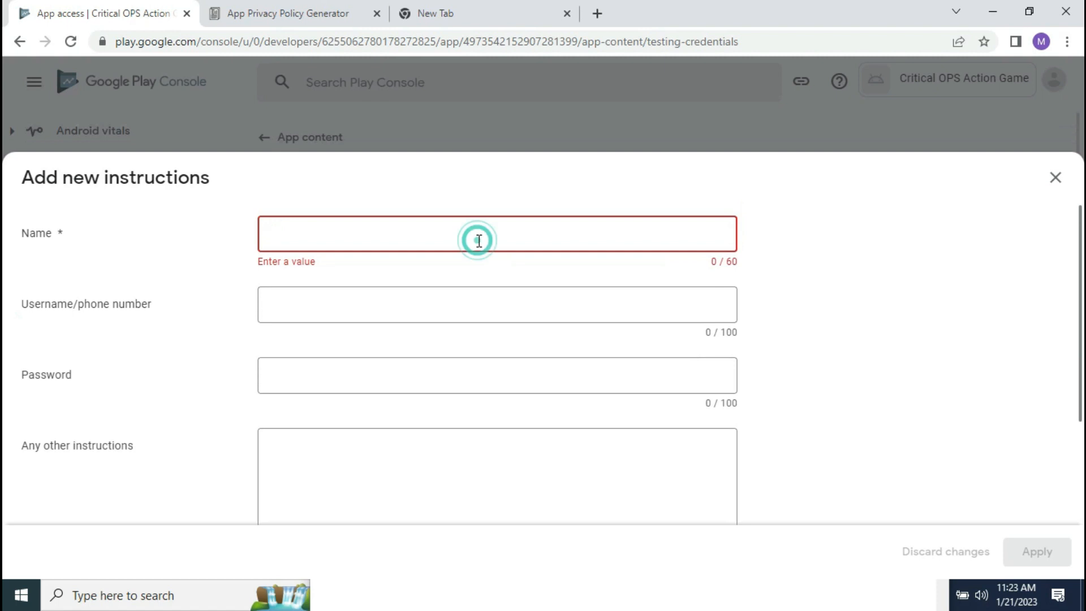
text(John Doe)
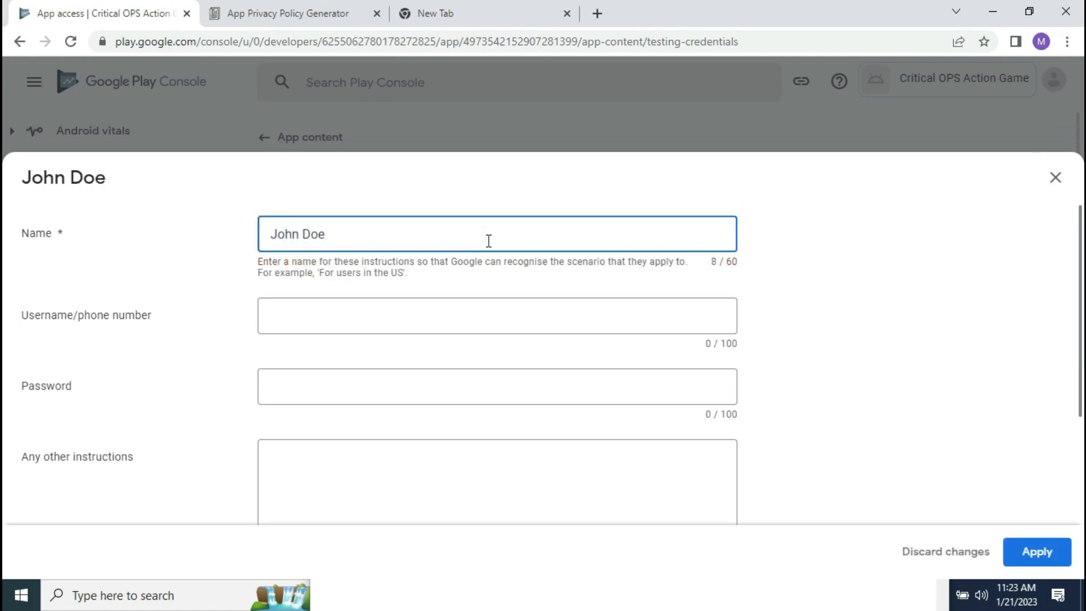
Step: Write login instructions containing the test account's email and password
click(385, 329)
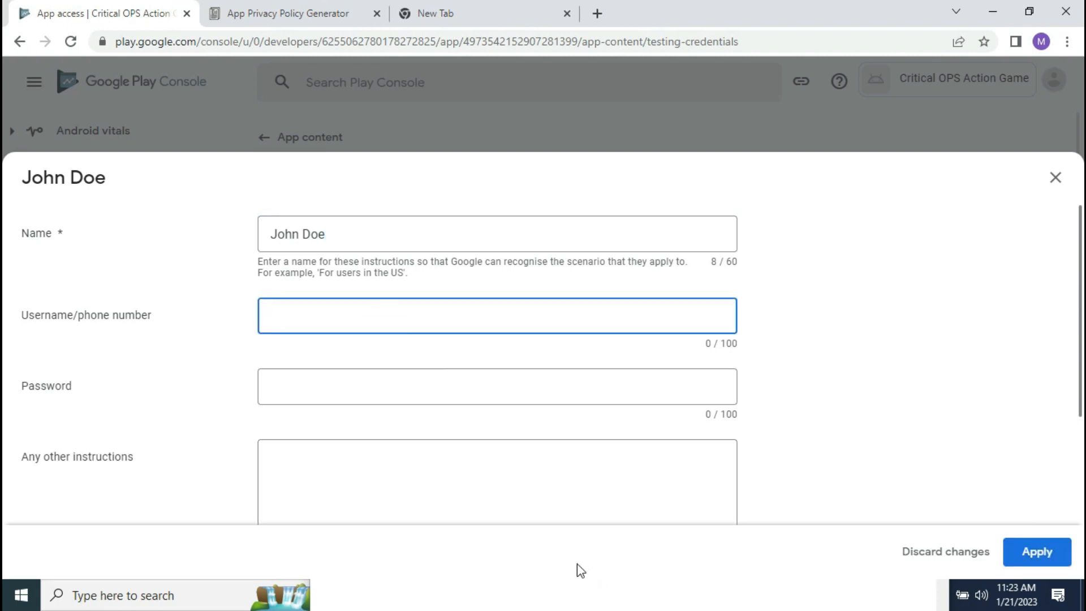
click(536, 494)
text(Pl)
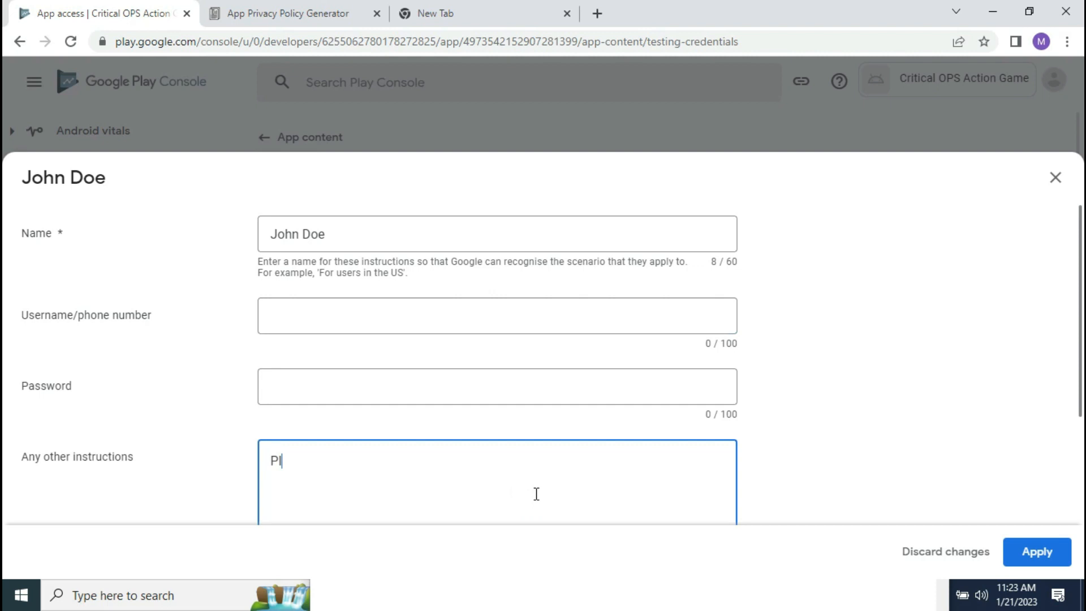
text(ease use the folowing)
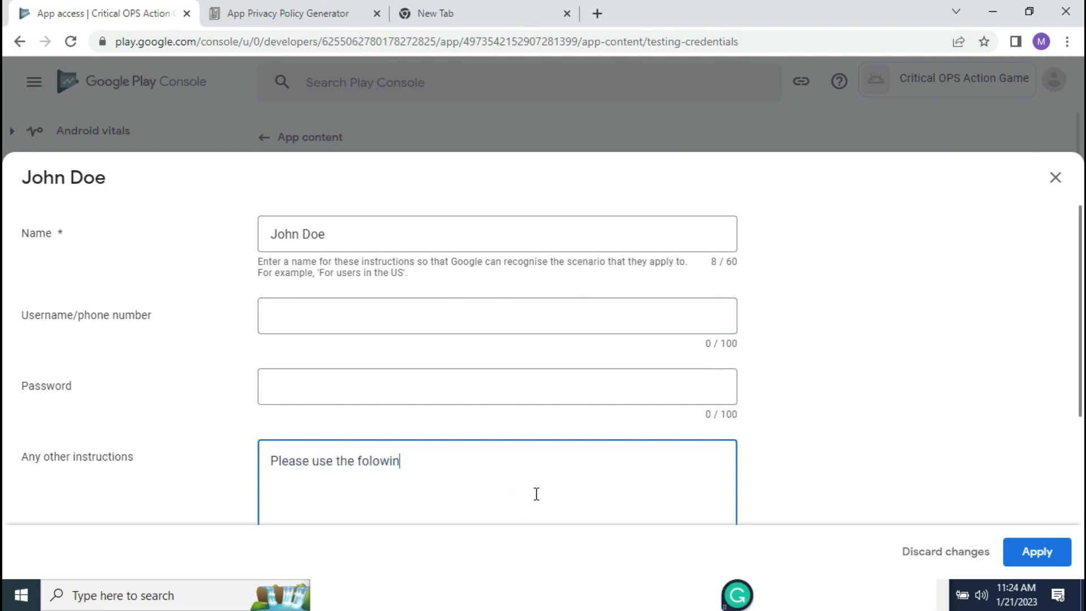
key(BackSpace)
key(BackSpace)
key(BackSpace)
text(in)
text(in)
text(g deta)
text(ils to logi)
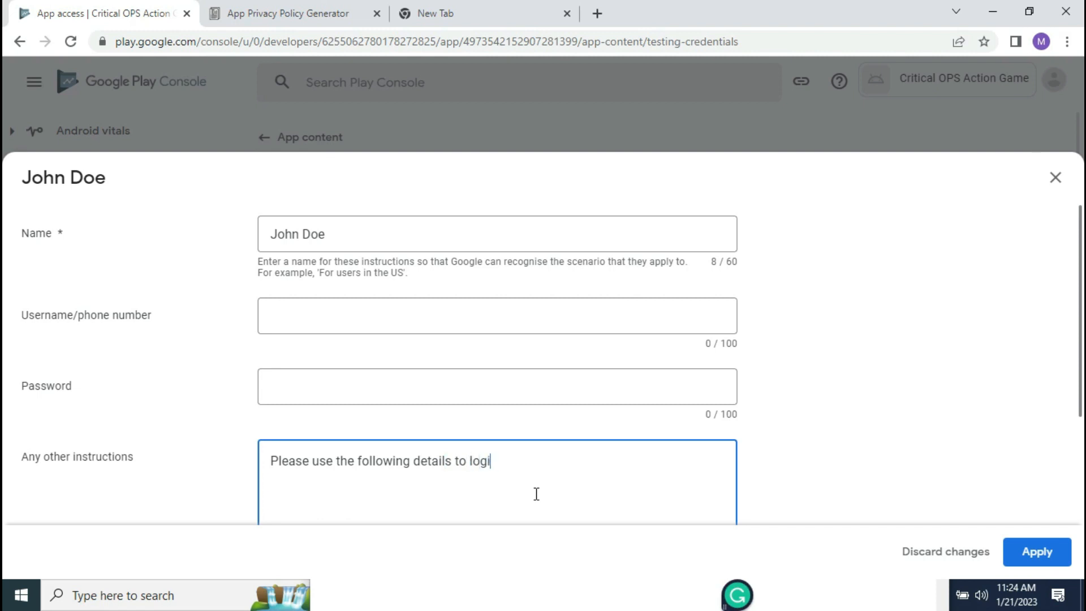
text(n to the app)
text(Emai)
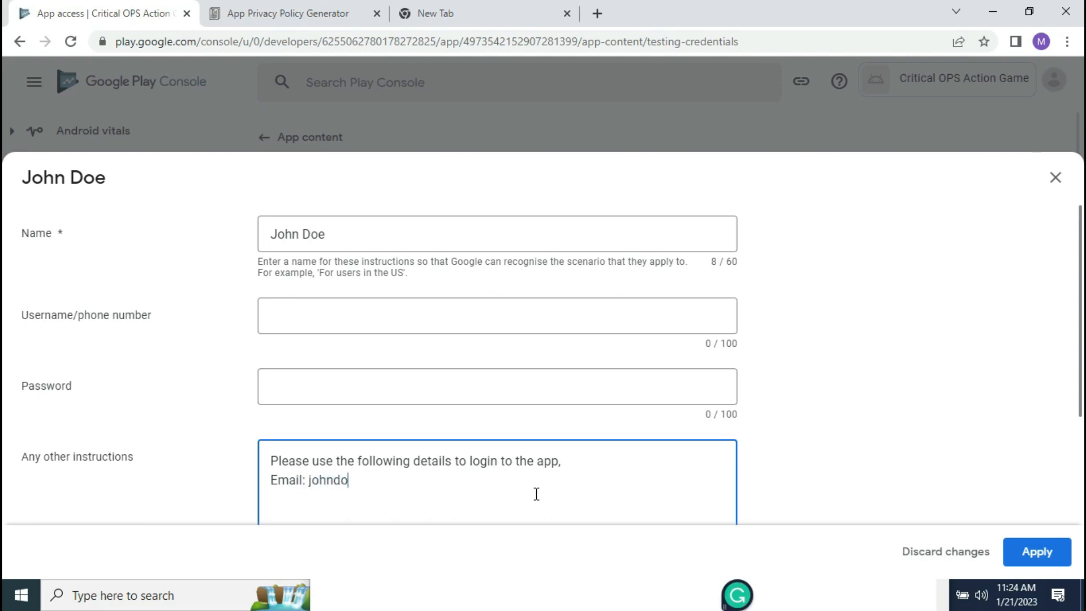
scroll(534, 496, down, 3)
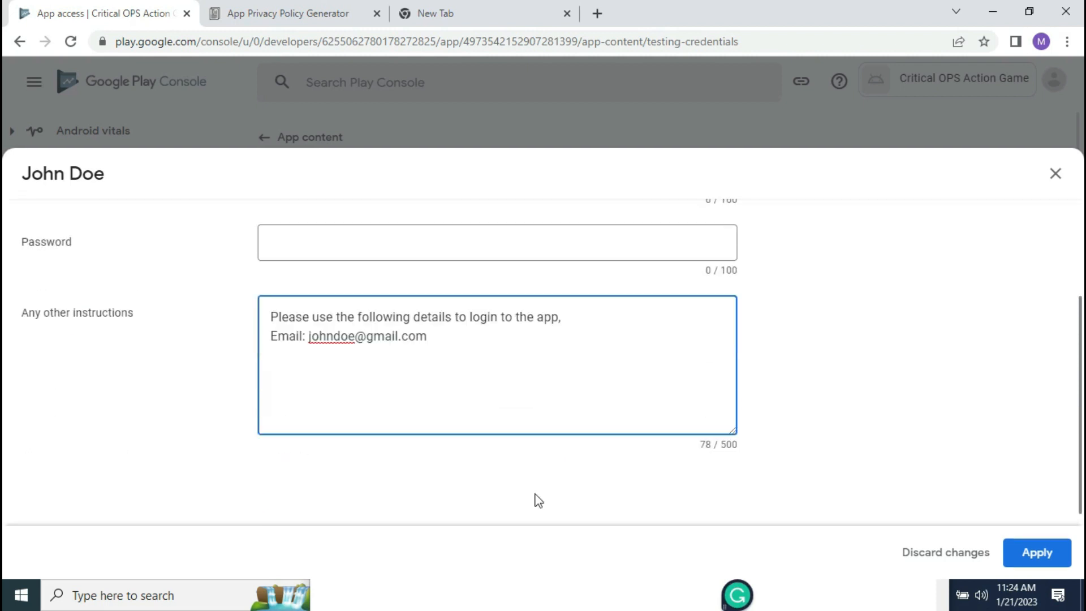
click(473, 351)
key(Return)
text(P)
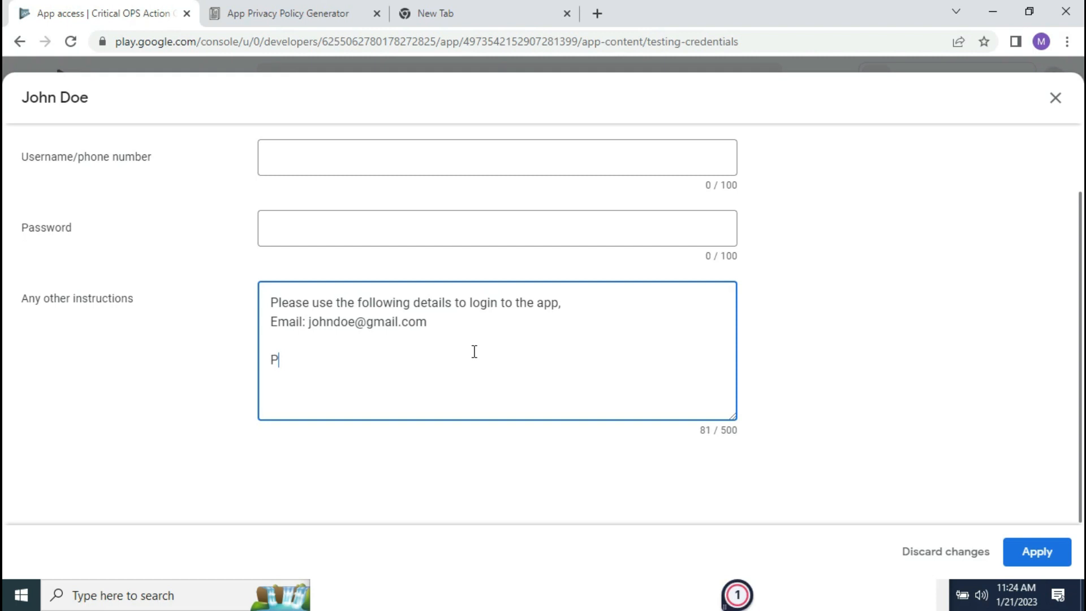
text(assword: 123345)
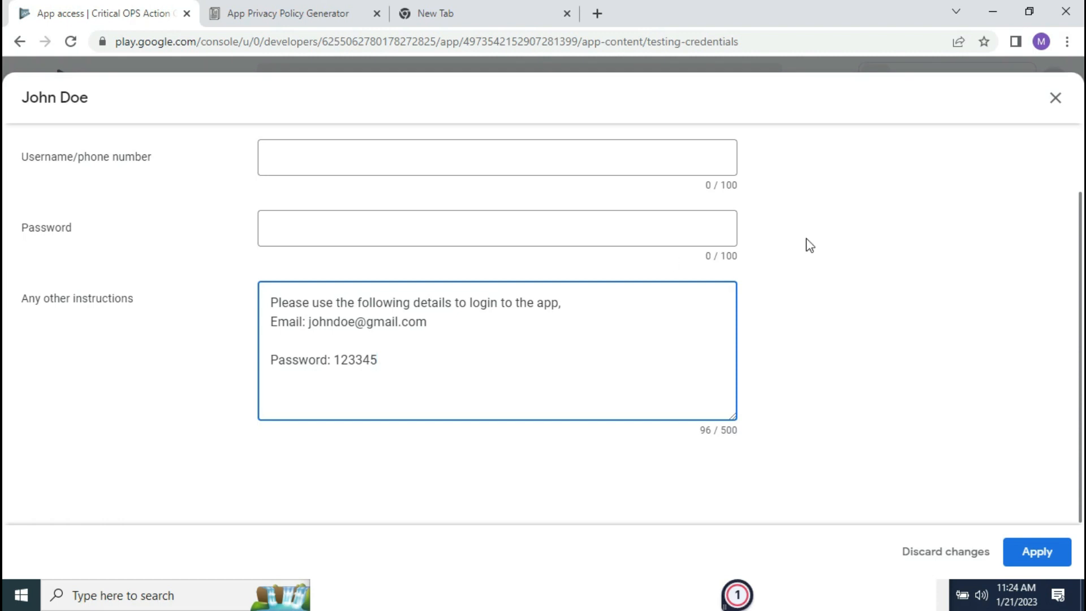
Step: Discard the drafted instructions and confirm leaving without saving
click(1055, 337)
click(508, 176)
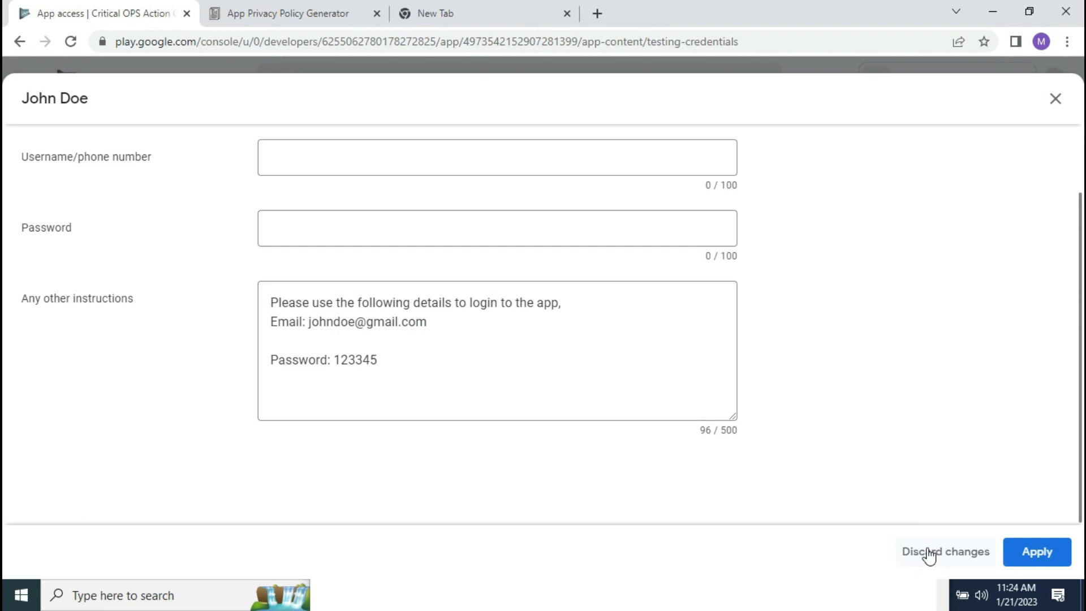
click(929, 553)
click(664, 349)
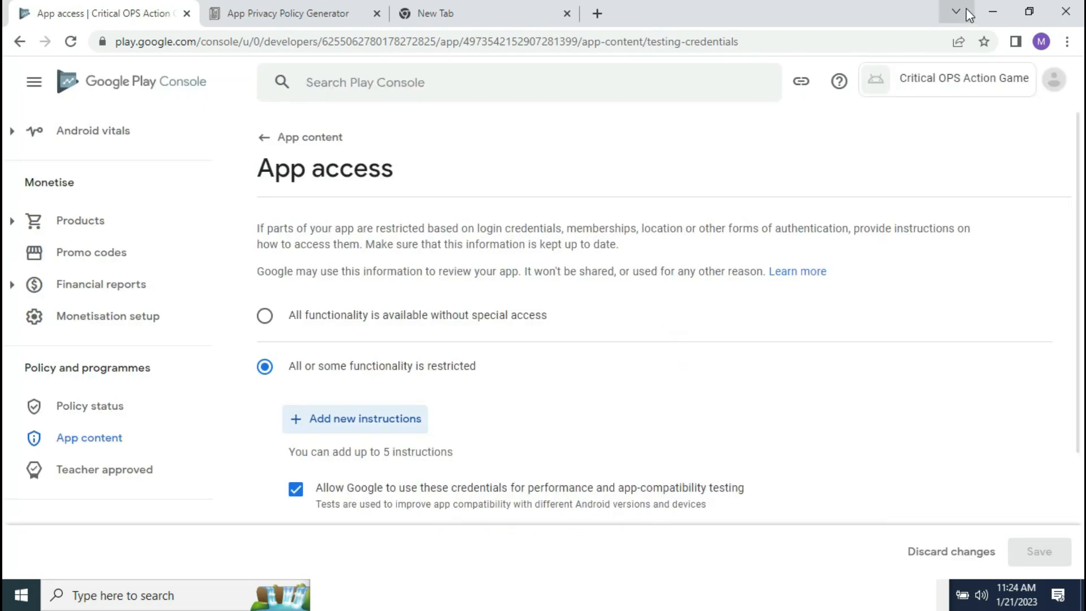
Step: Select 'All functionality is available without special access' and save the App access answer
click(983, 6)
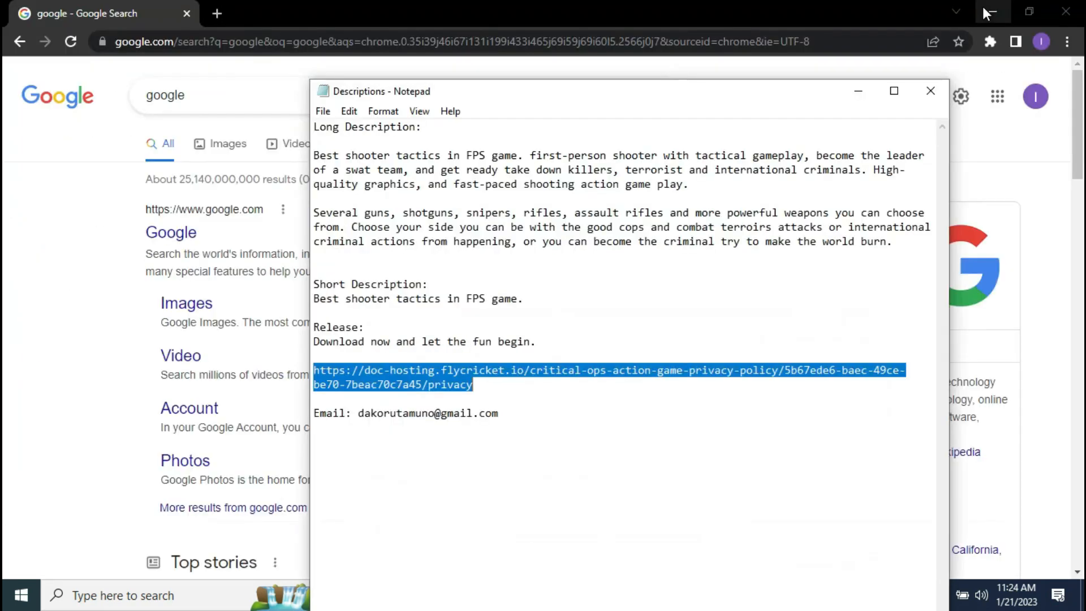
click(858, 92)
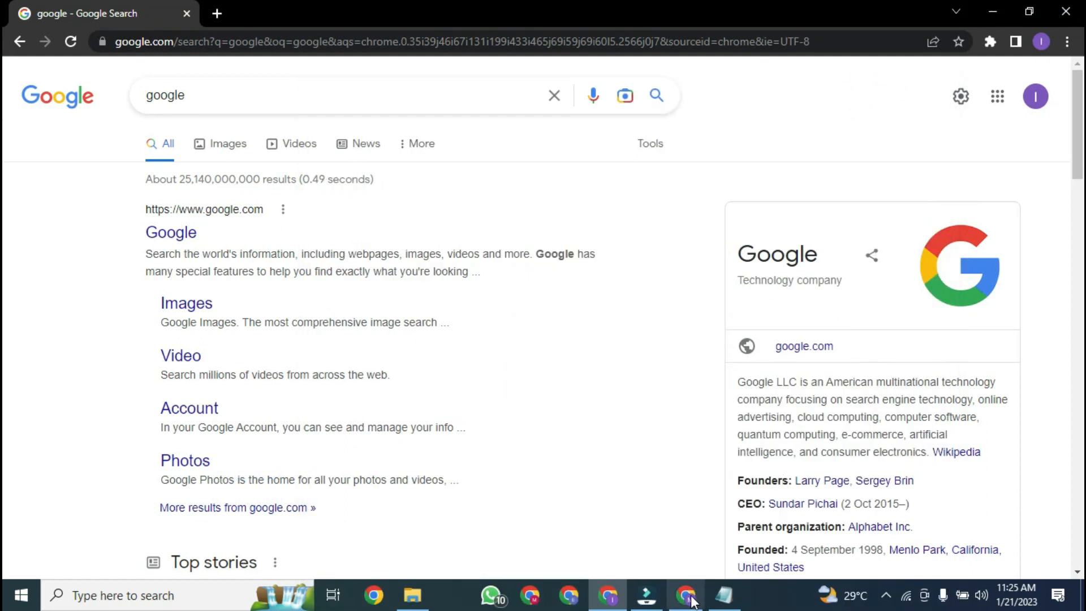
click(639, 465)
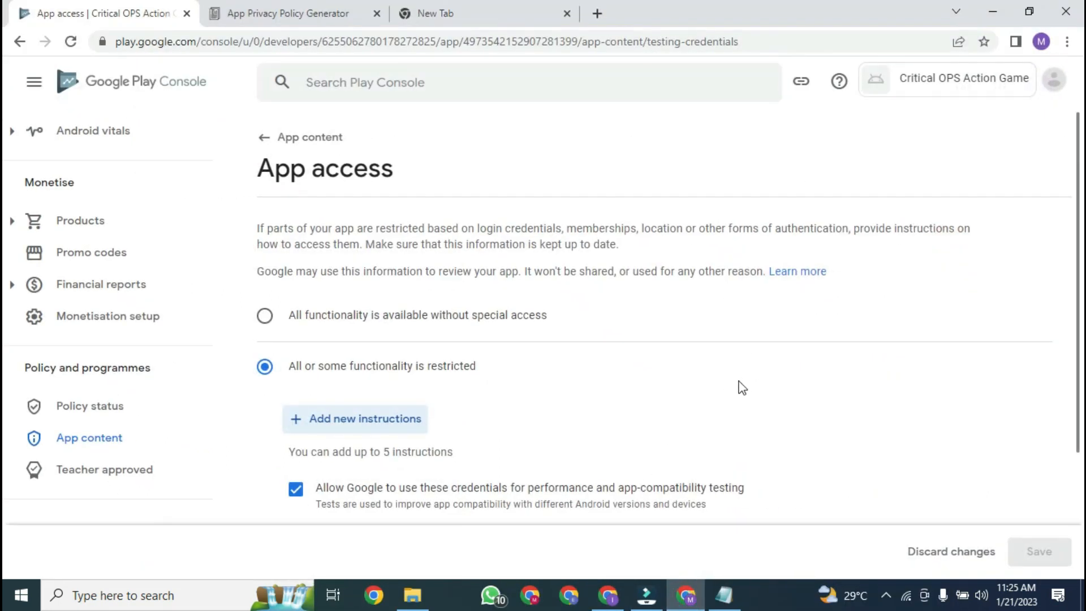
click(428, 324)
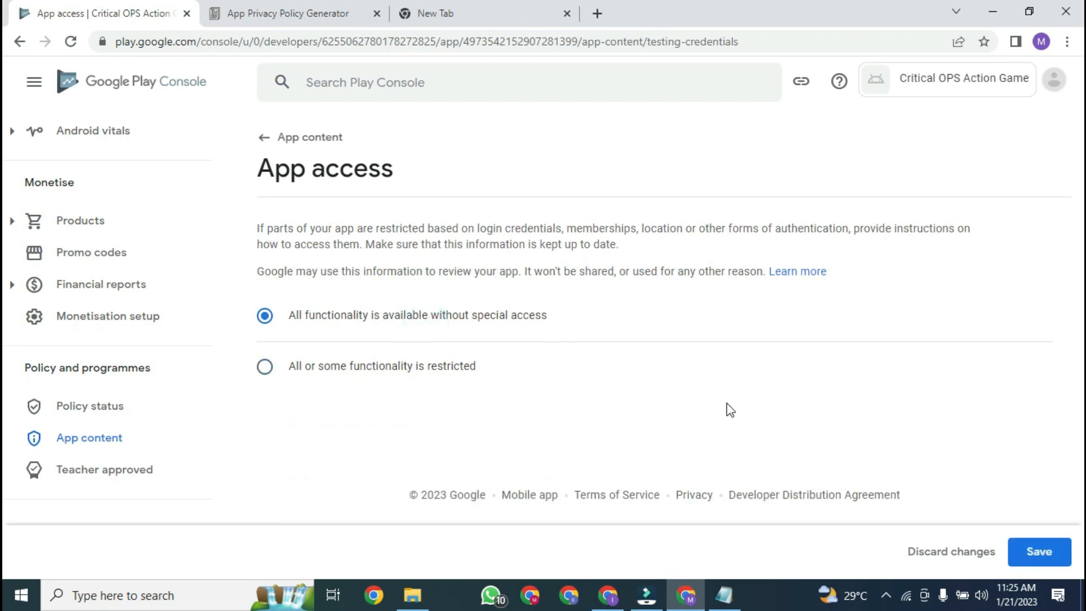
click(1039, 552)
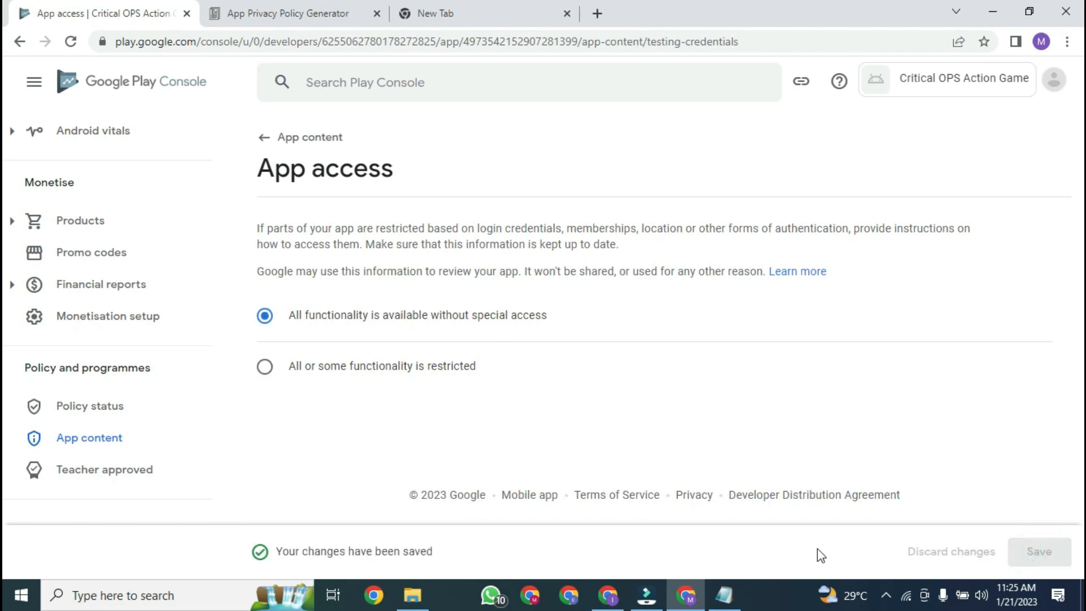
Step: Adjust the screen recorder from the system tray and return to App content
click(887, 596)
right_click(886, 565)
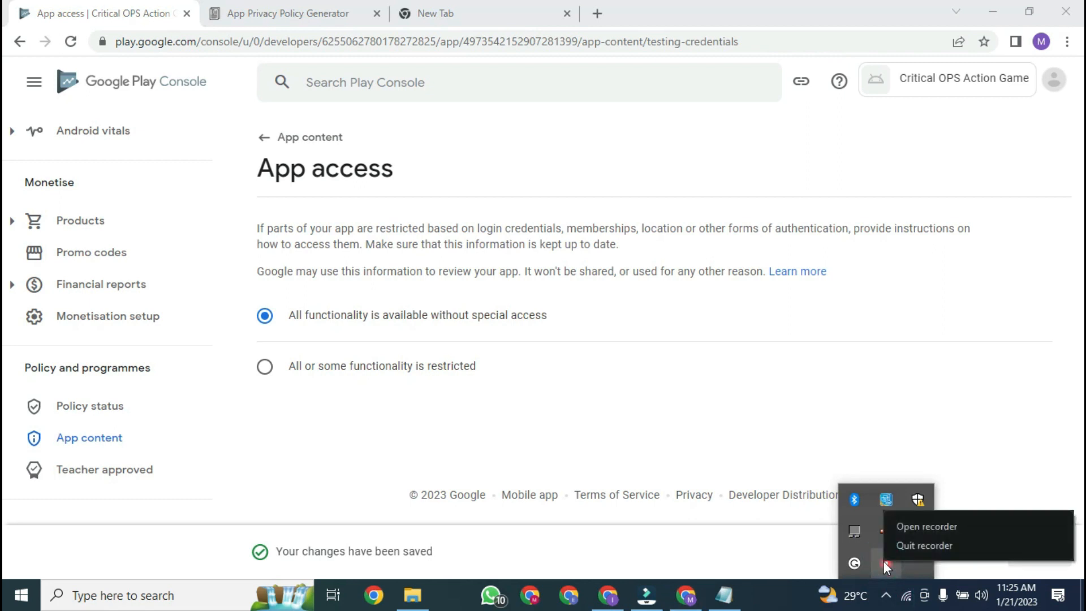
click(921, 527)
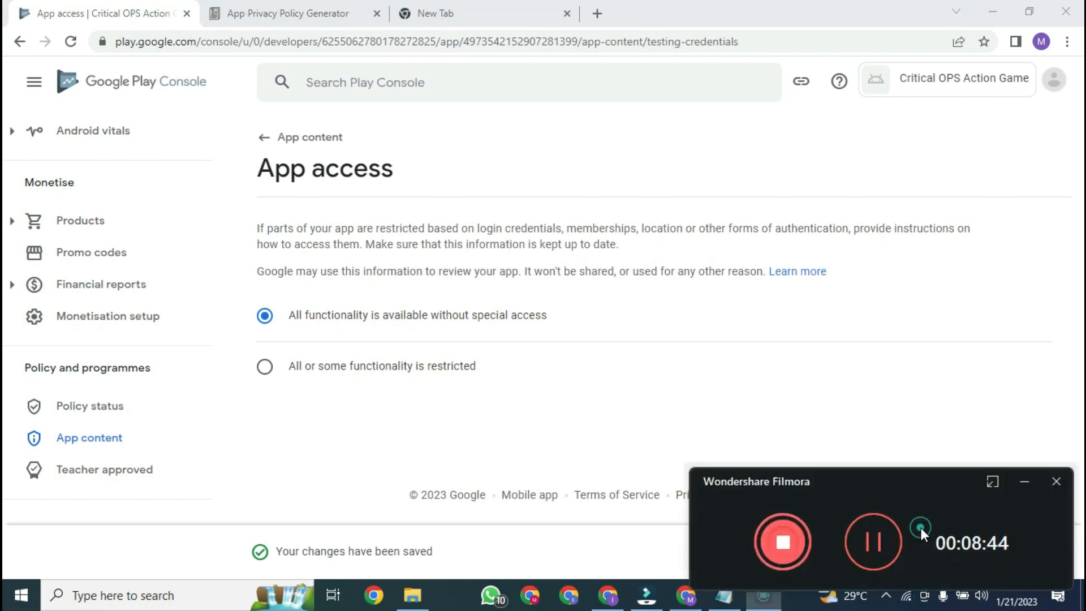
click(1026, 481)
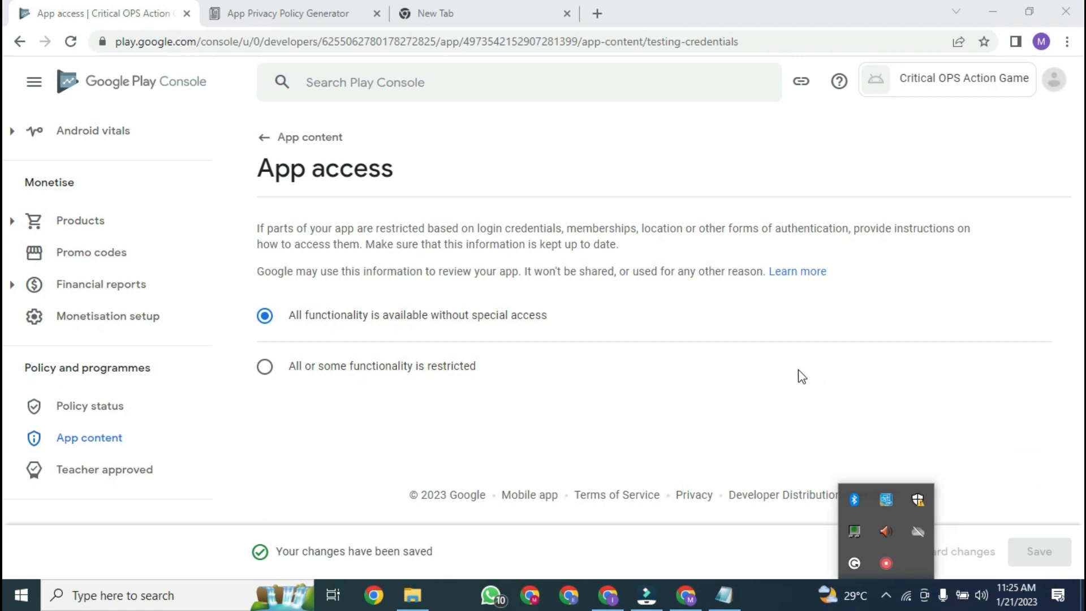
click(826, 402)
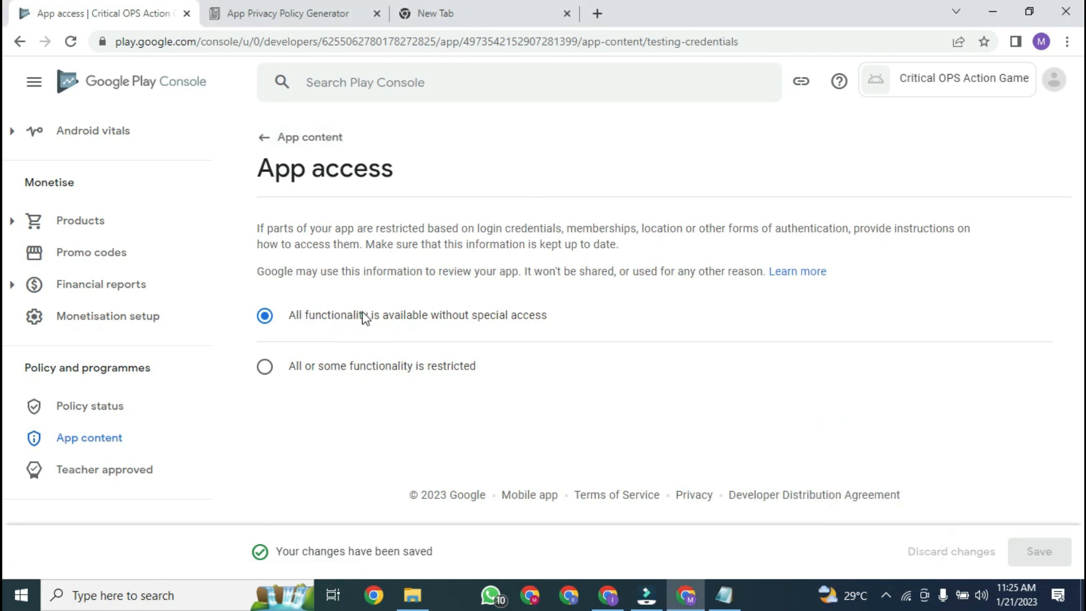
click(302, 146)
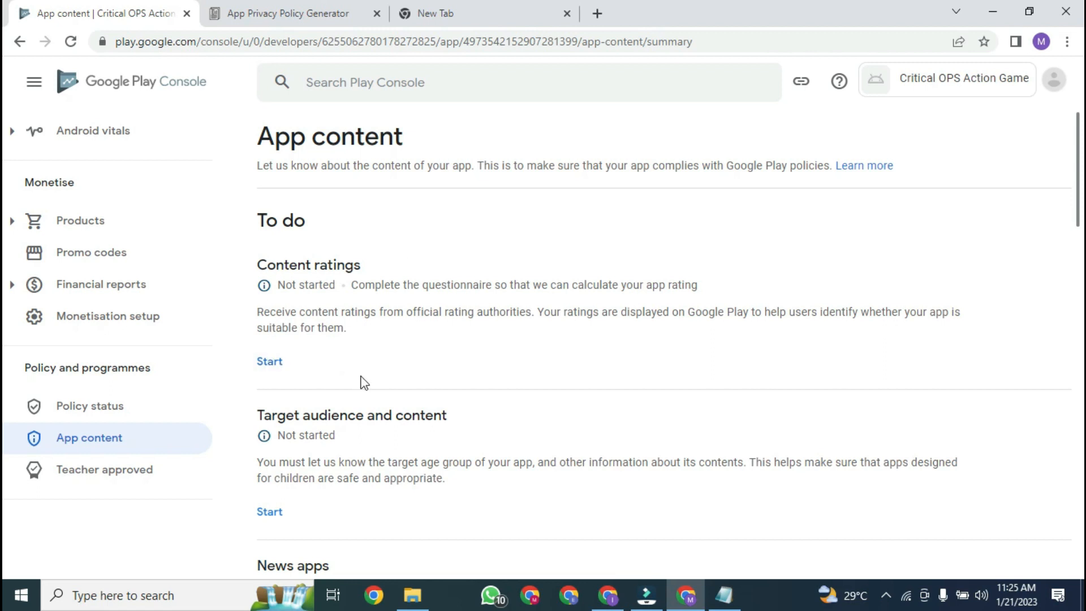
Step: Open Content ratings and start the rating questionnaire
click(272, 365)
click(269, 368)
scroll(1076, 161, down, 5)
scroll(671, 255, up, 5)
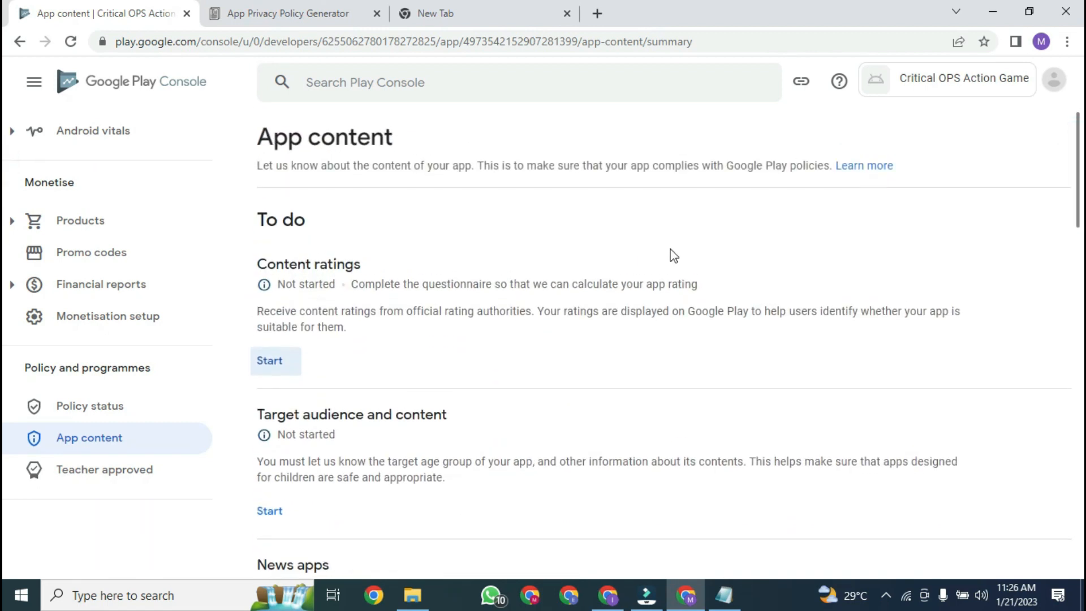
click(283, 364)
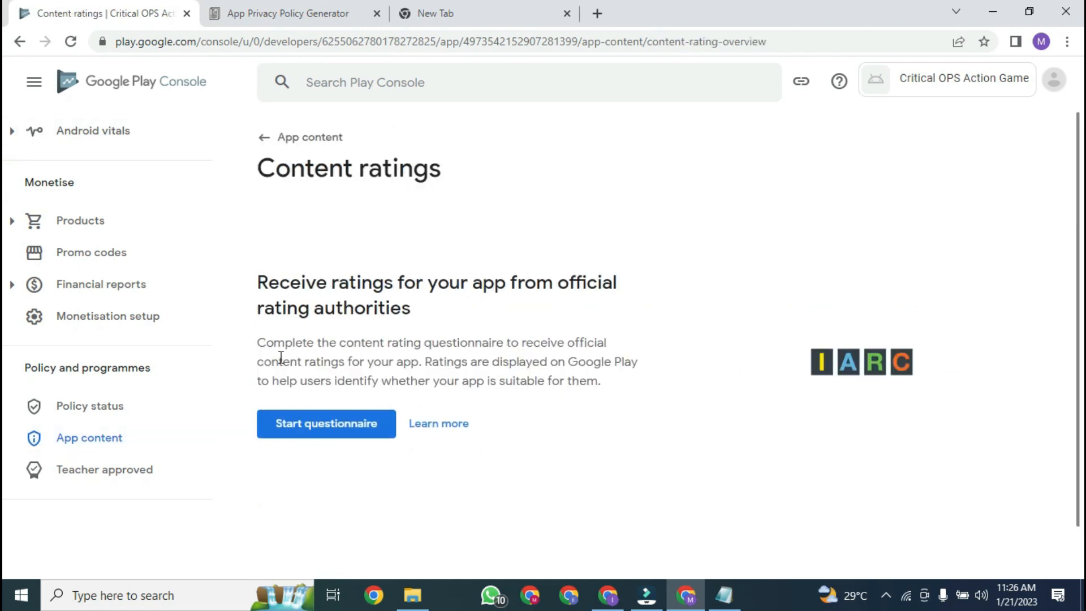
scroll(566, 339, down, 2)
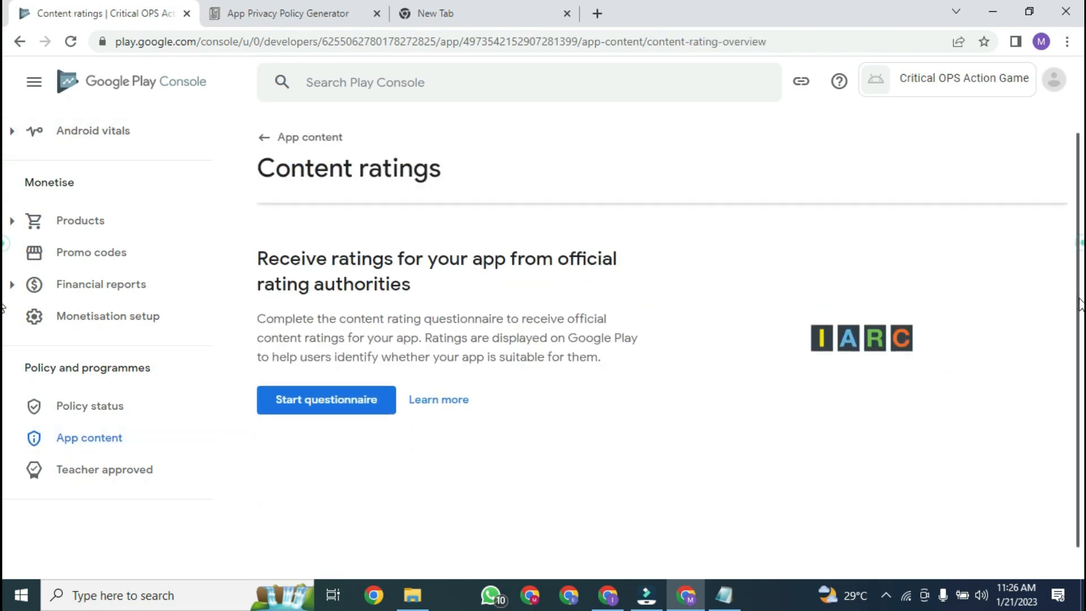
click(334, 379)
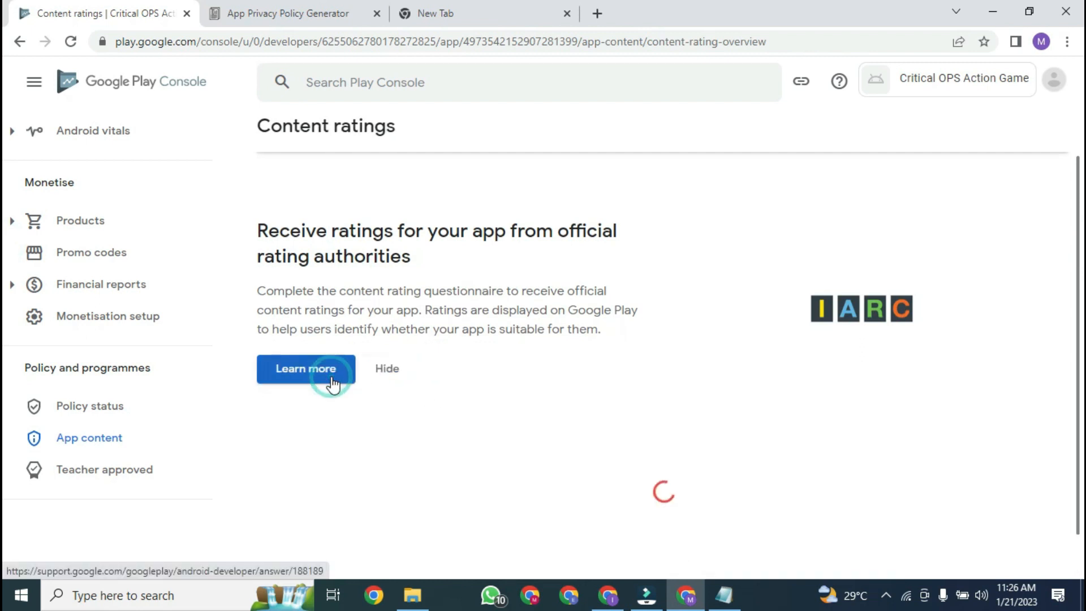
Step: Copy the contact email address from the Notepad notes for the questionnaire
click(671, 315)
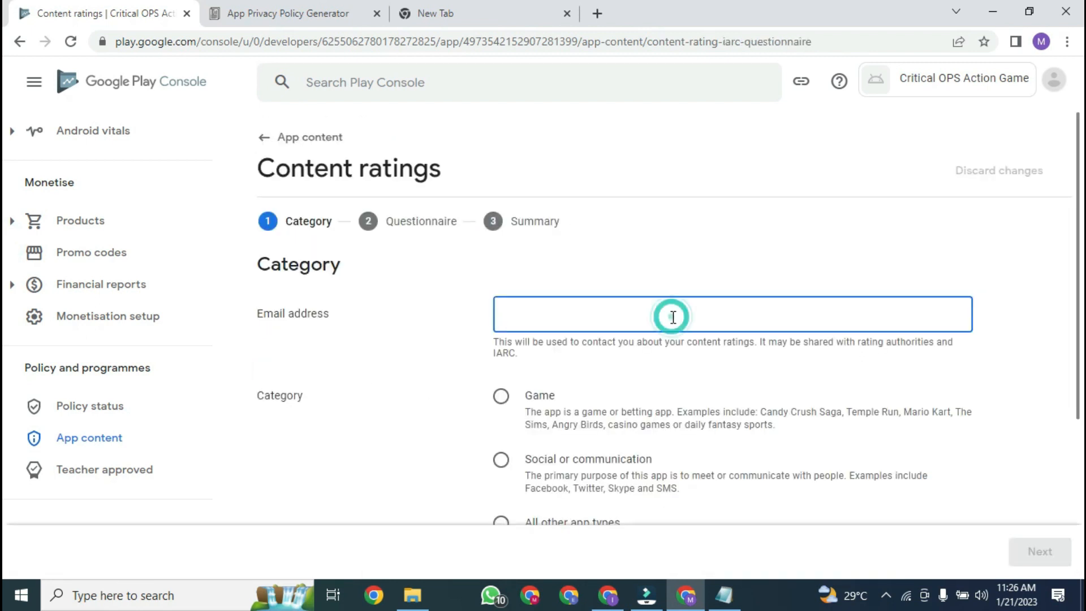
click(732, 595)
click(521, 433)
drag(358, 414, 500, 413)
right_click(476, 413)
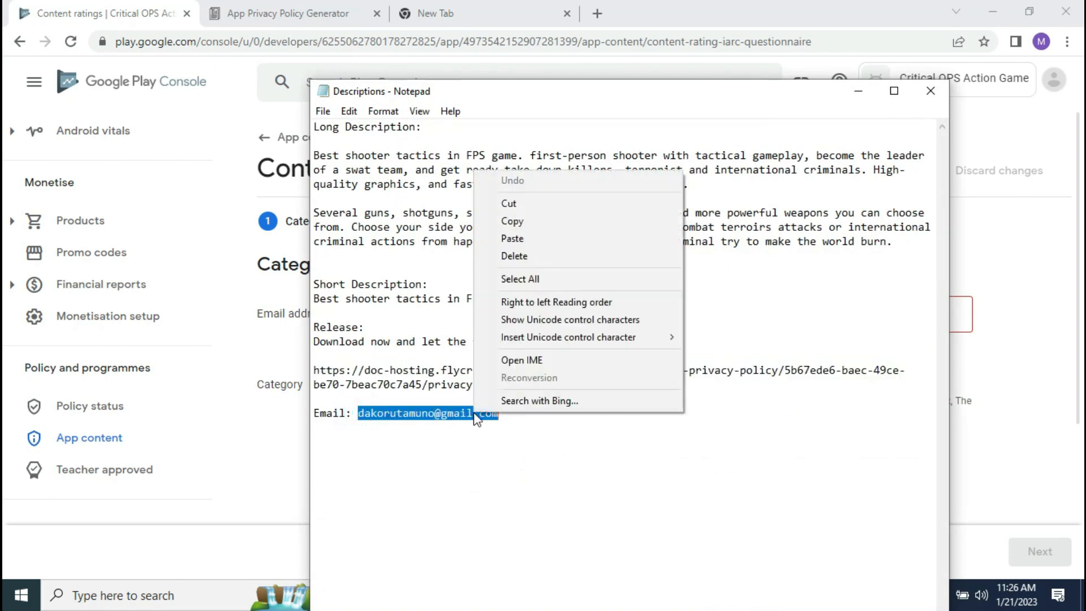
click(568, 217)
Step: Paste the contact email, select Game as the category, and continue to the questionnaire
click(286, 335)
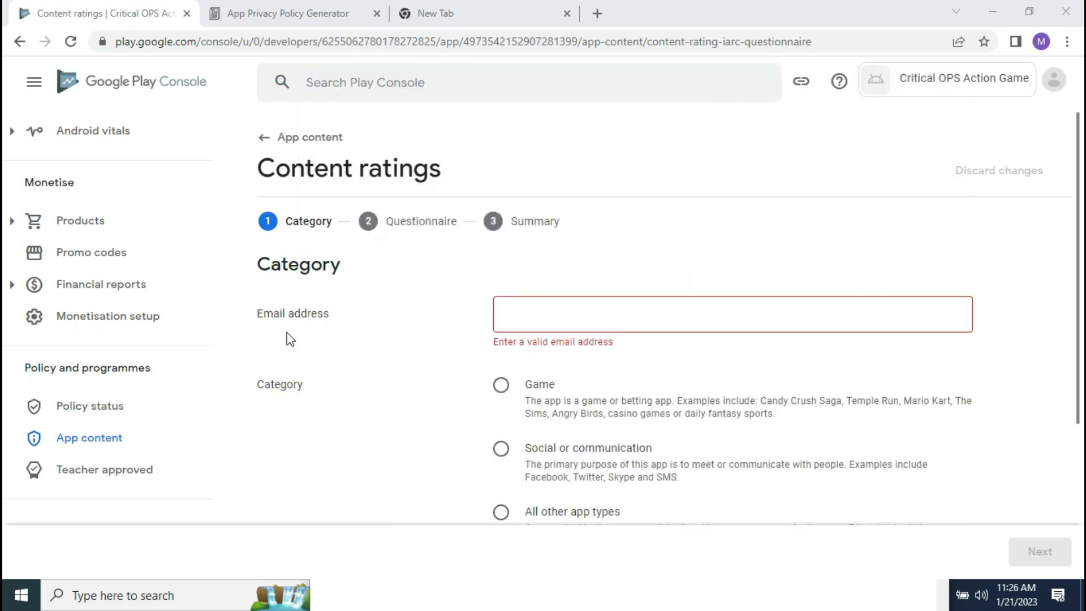
click(508, 316)
key(ctrl+v)
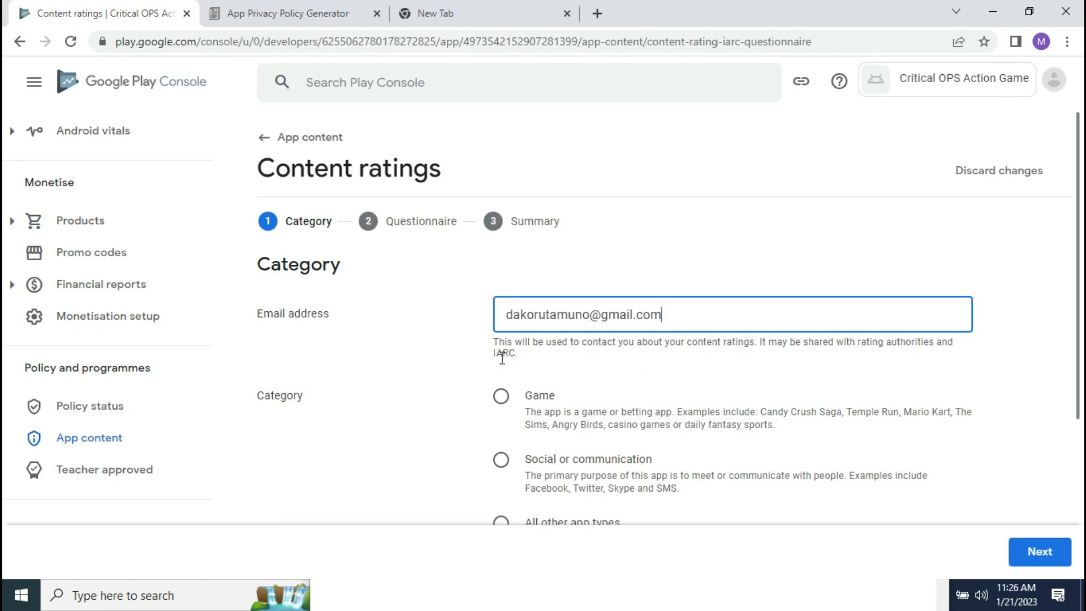
scroll(4, 404, down, 2)
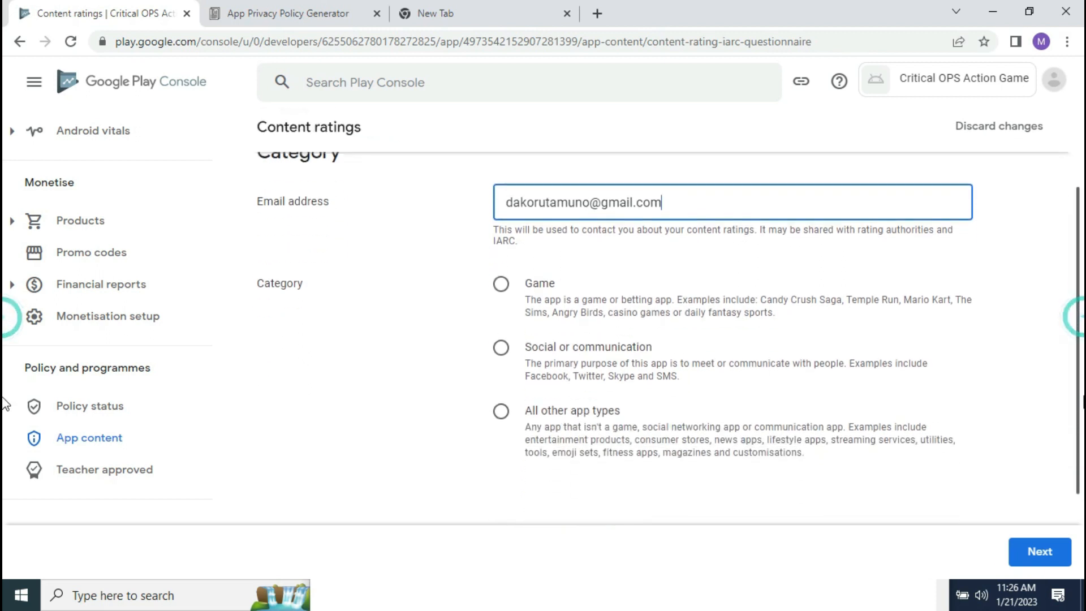
click(502, 284)
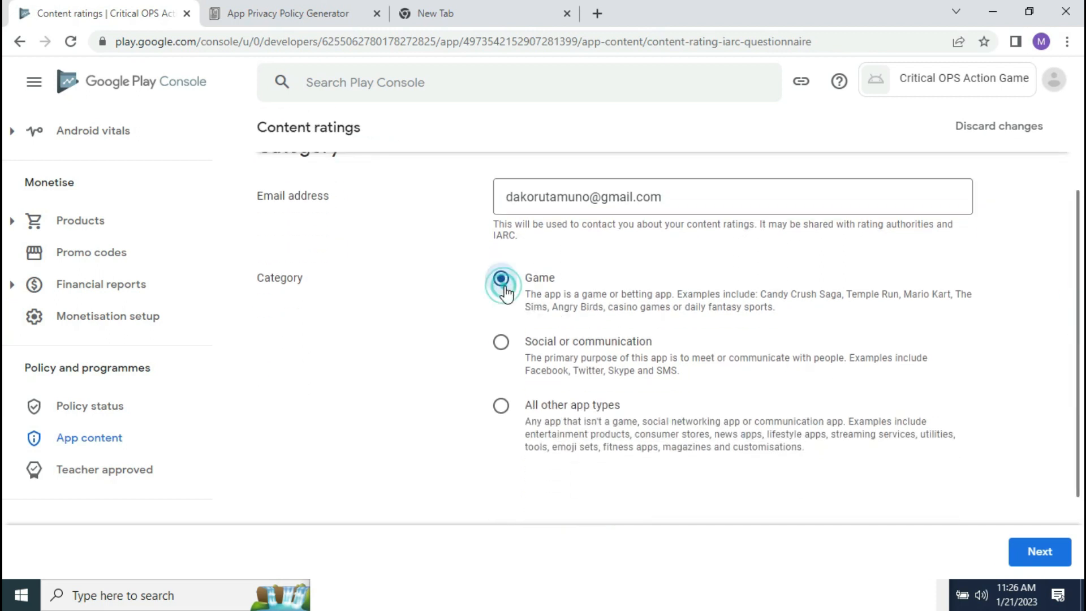
click(1035, 551)
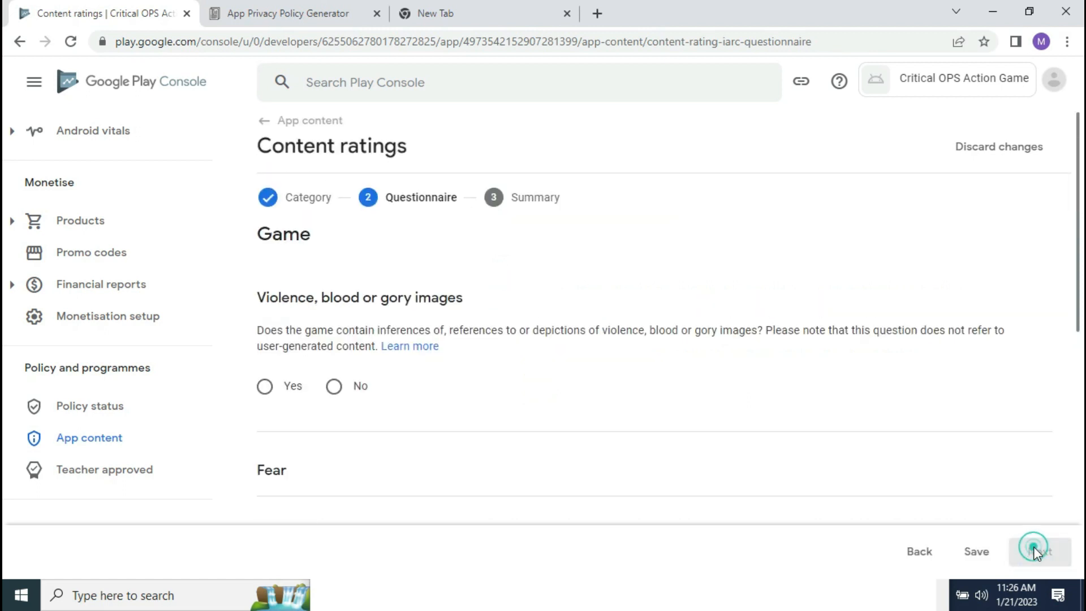
click(922, 552)
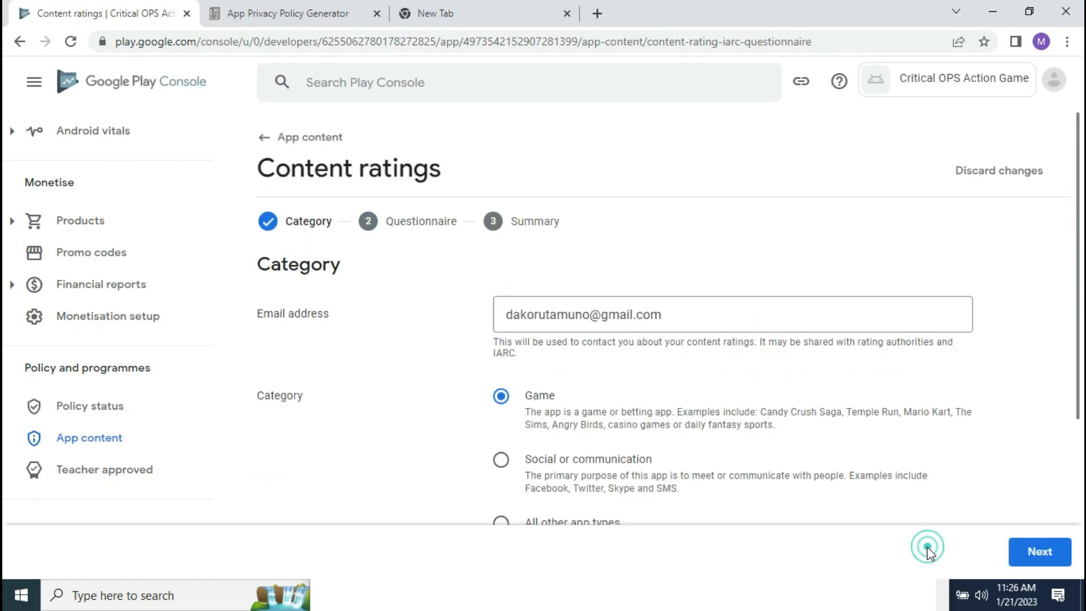
scroll(825, 356, down, 2)
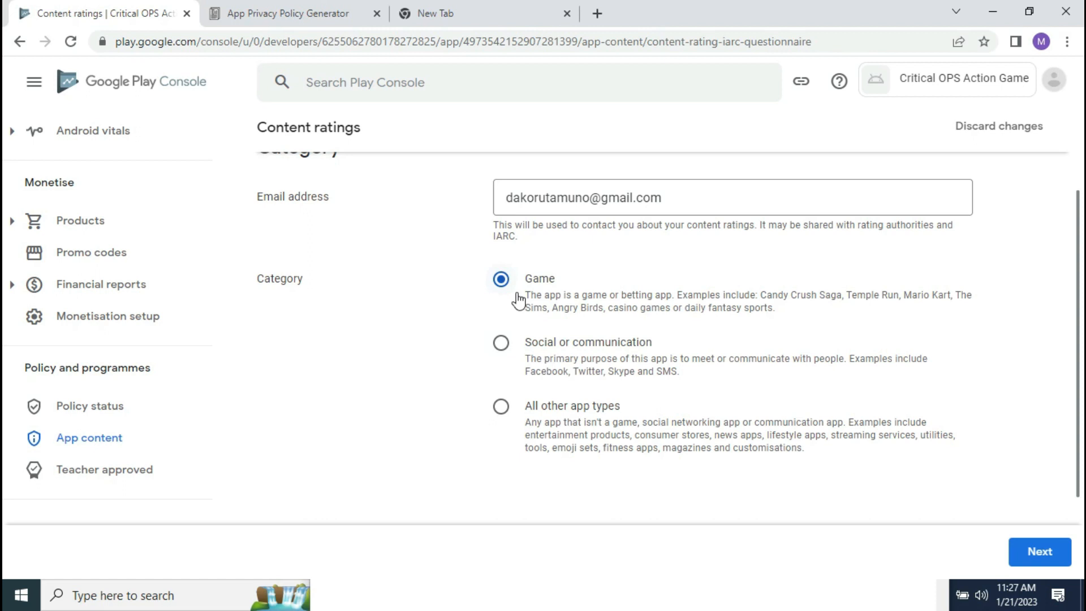
click(1025, 542)
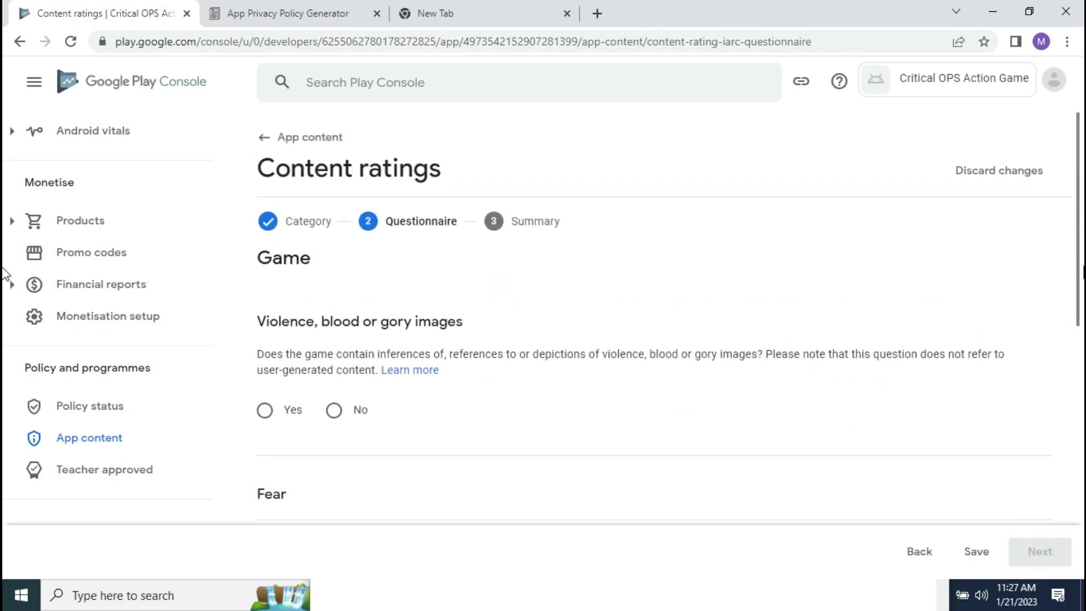
scroll(669, 294, down, 3)
scroll(669, 294, up, 1)
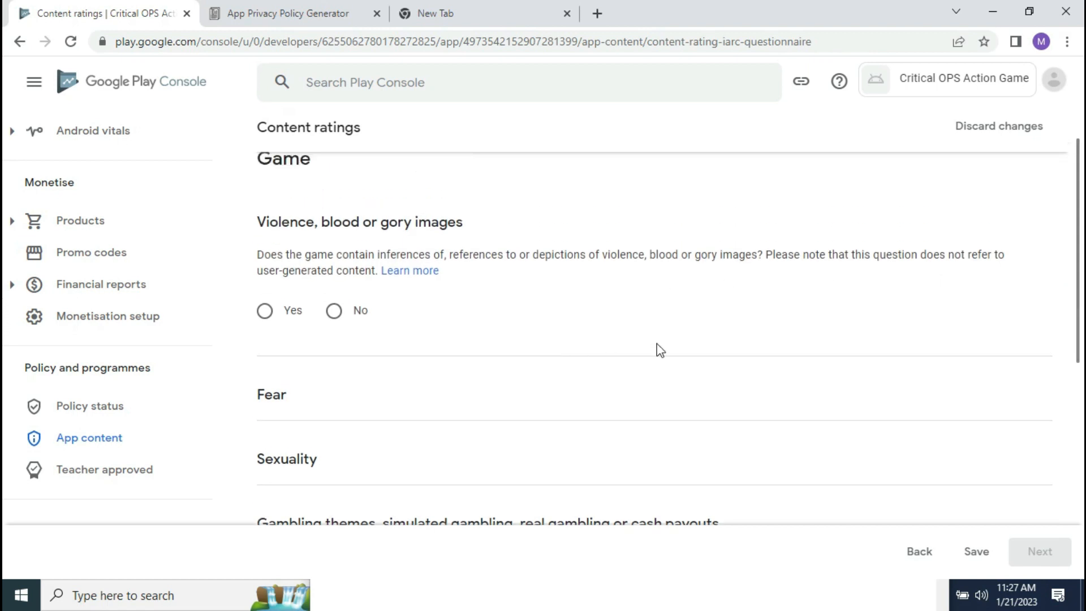
scroll(1075, 270, down, 1)
scroll(1075, 271, up, 3)
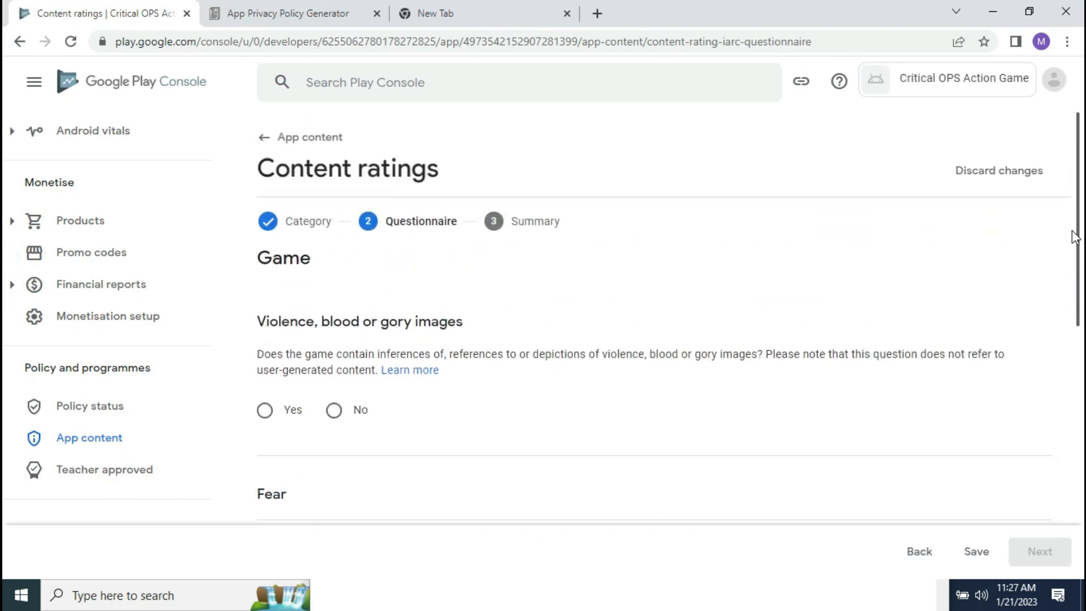
scroll(1075, 271, down, 1)
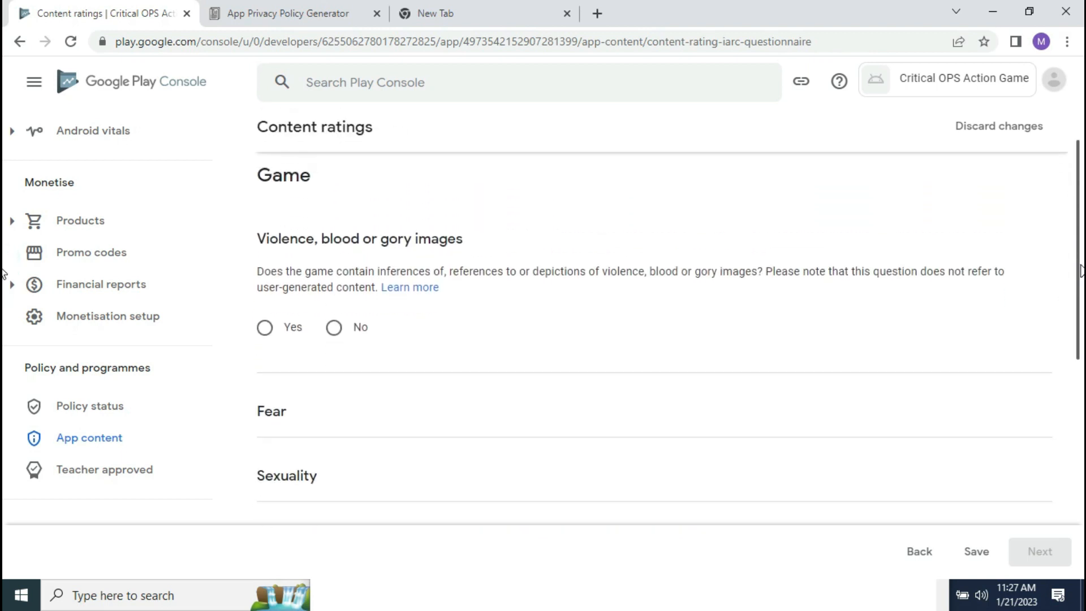
scroll(1080, 271, up, 1)
scroll(1082, 274, down, 1)
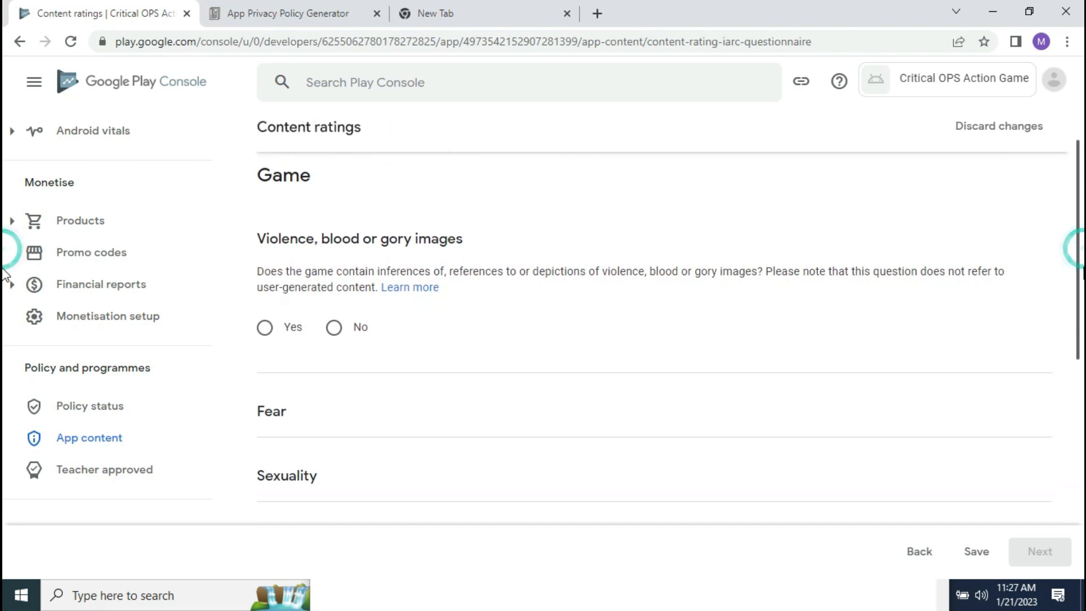
scroll(1081, 276, down, 1)
scroll(1082, 275, up, 2)
scroll(1081, 273, down, 2)
scroll(1082, 274, down, 1)
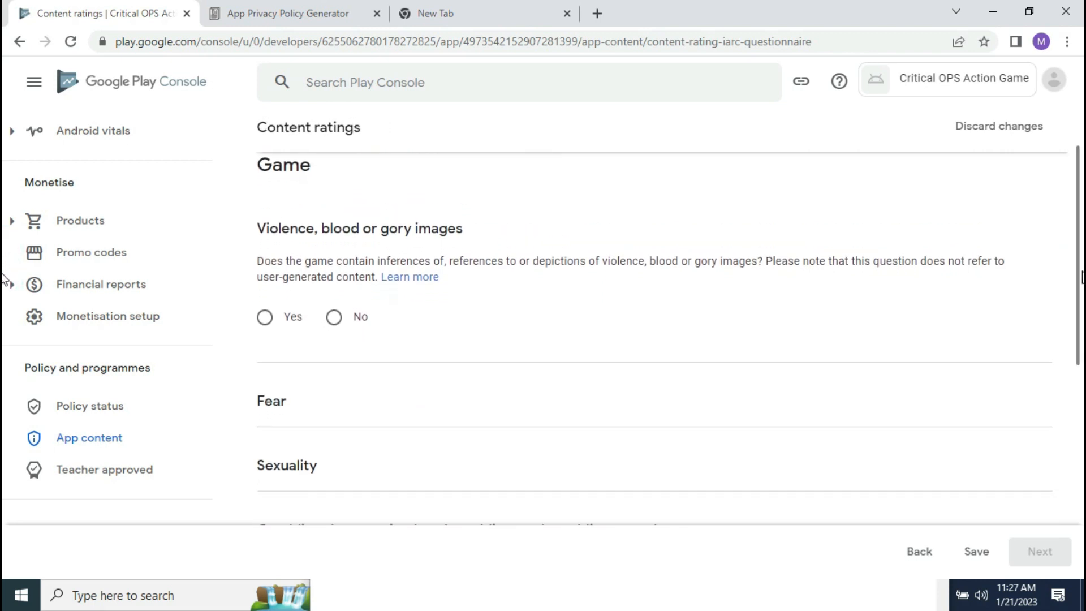
scroll(1081, 274, down, 2)
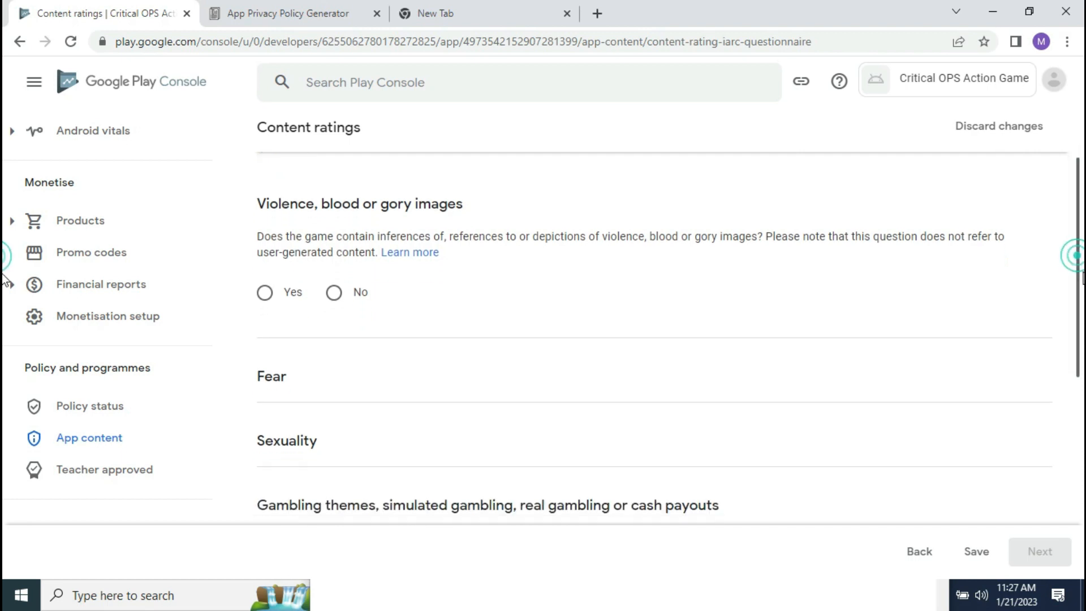
scroll(1082, 265, up, 2)
scroll(1082, 263, up, 1)
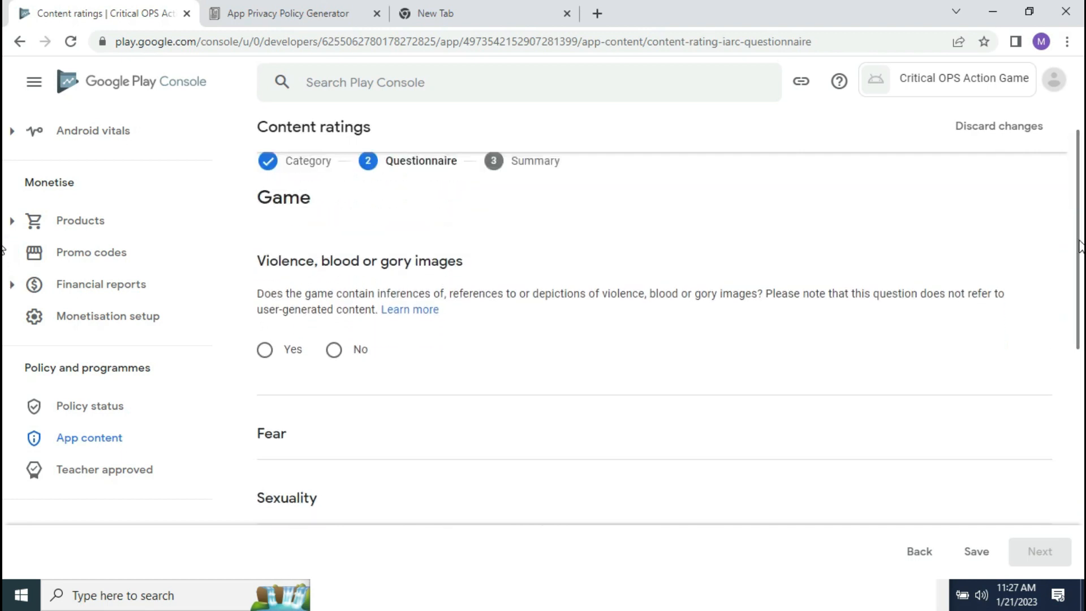
scroll(1081, 283, down, 2)
scroll(1081, 299, down, 1)
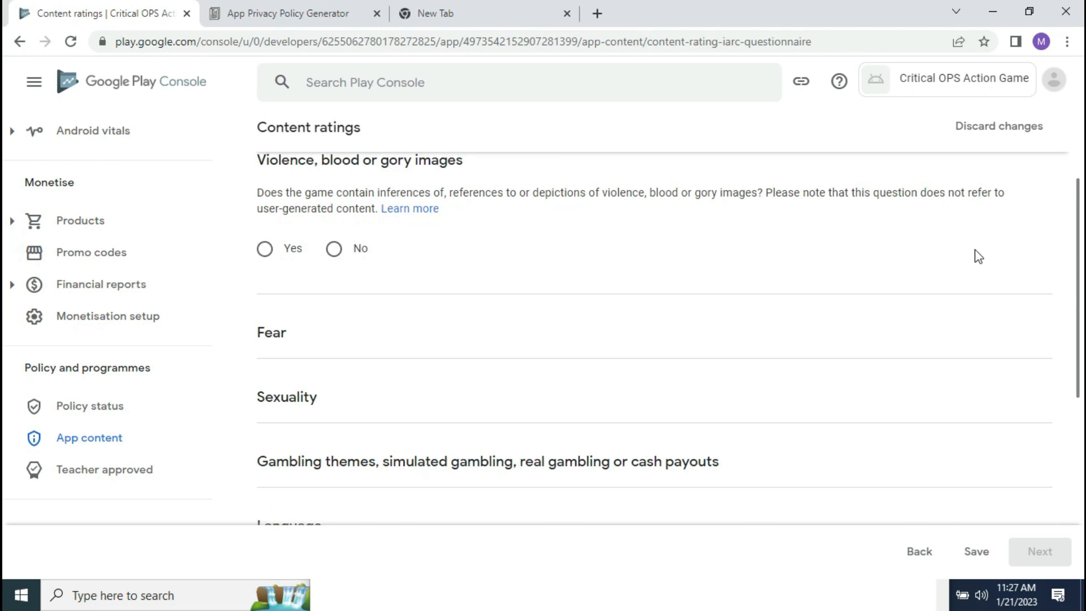
scroll(1068, 231, up, 2)
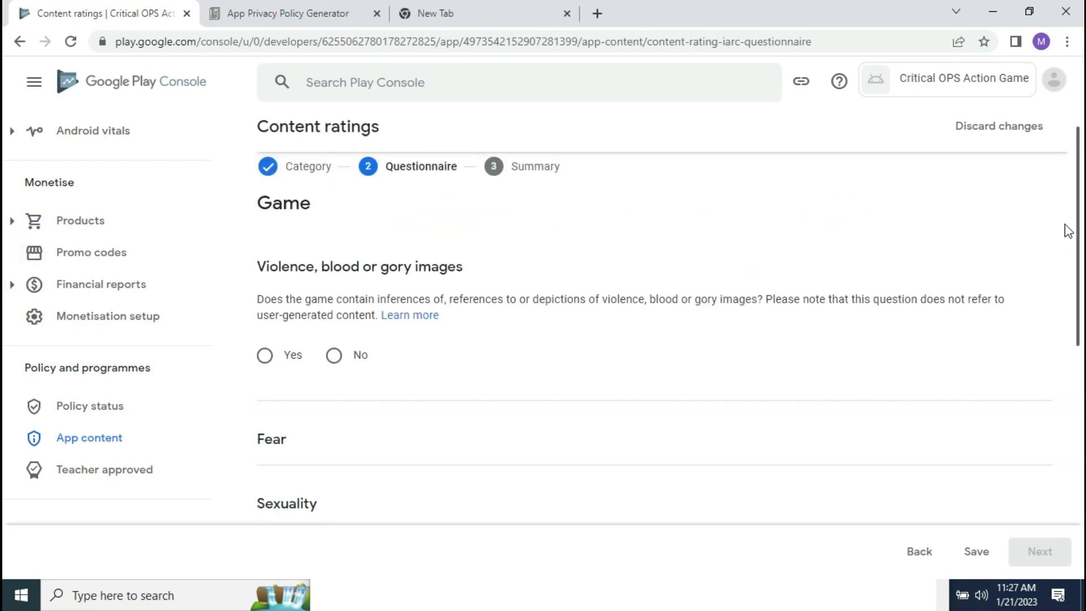
scroll(1066, 234, down, 1)
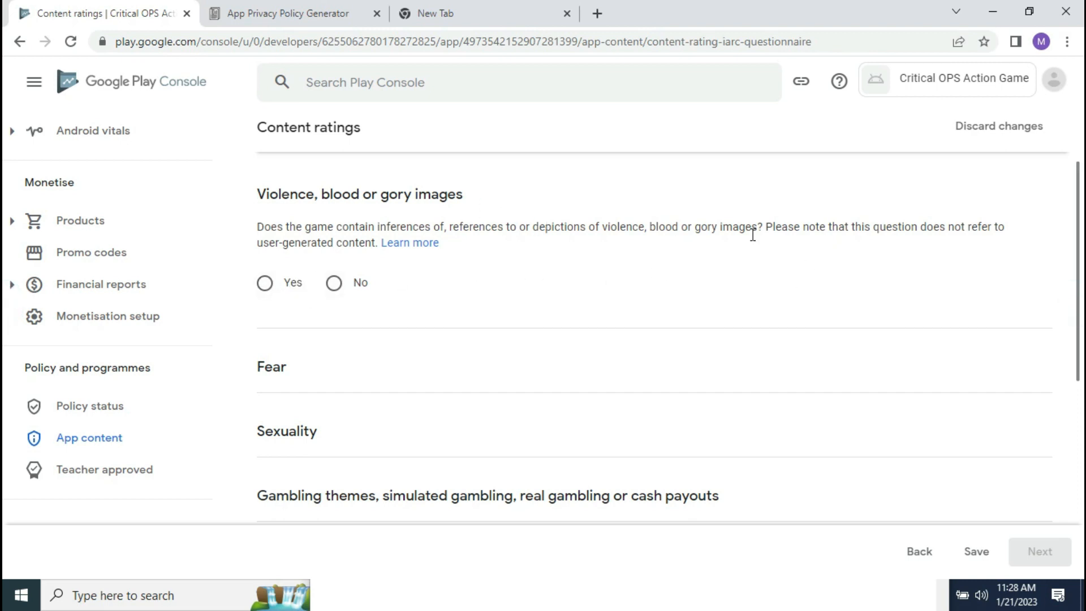
scroll(1078, 294, up, 1)
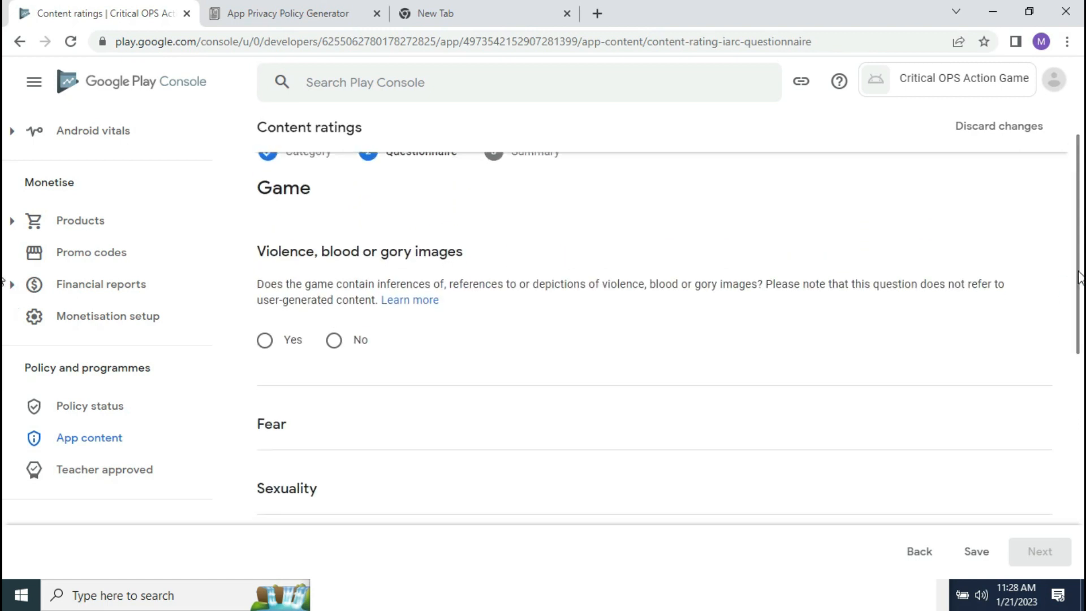
Step: Answer Yes to violence, tick violence against humans, and mark its setting Realistic
click(266, 341)
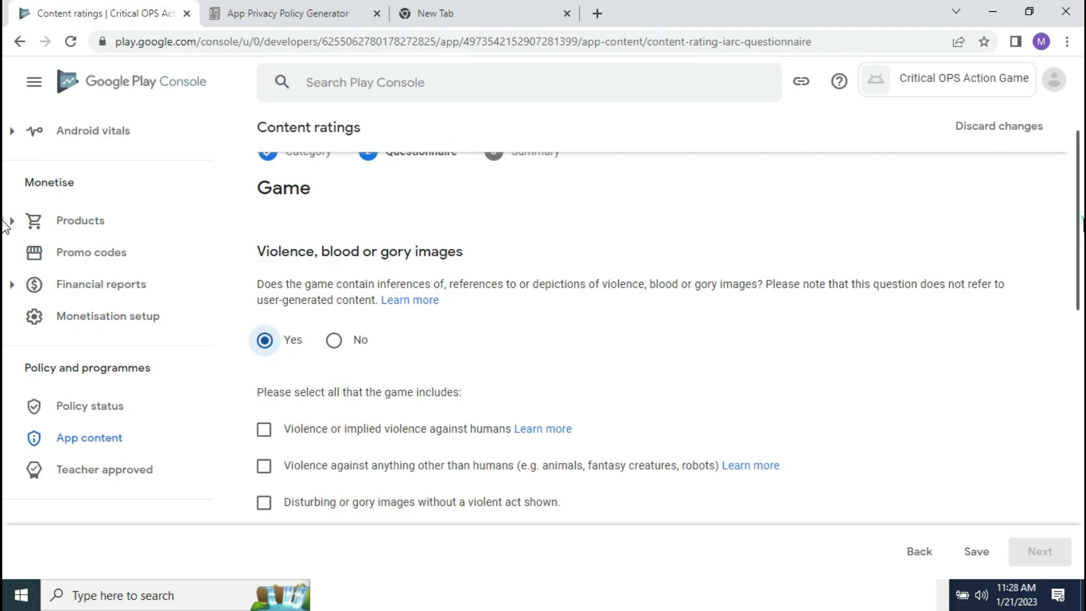
scroll(8, 223, down, 2)
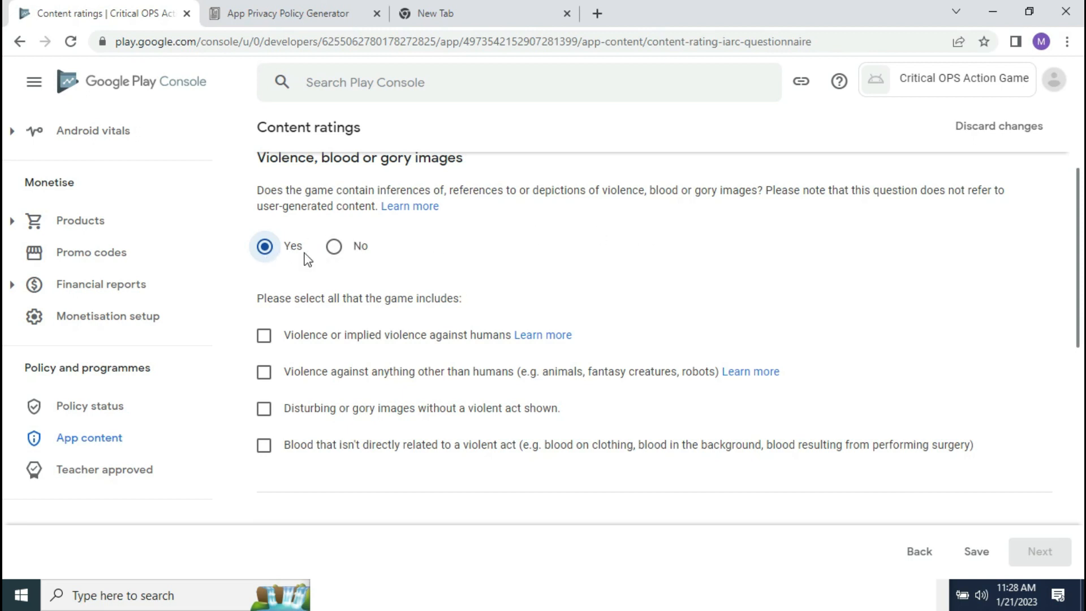
scroll(5, 238, down, 2)
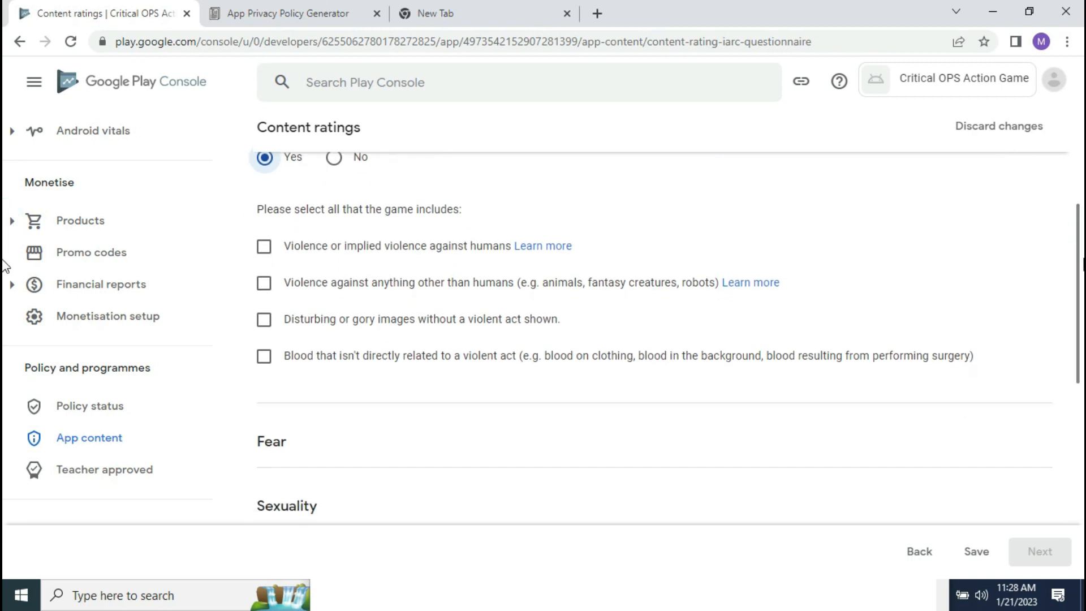
scroll(5, 263, up, 1)
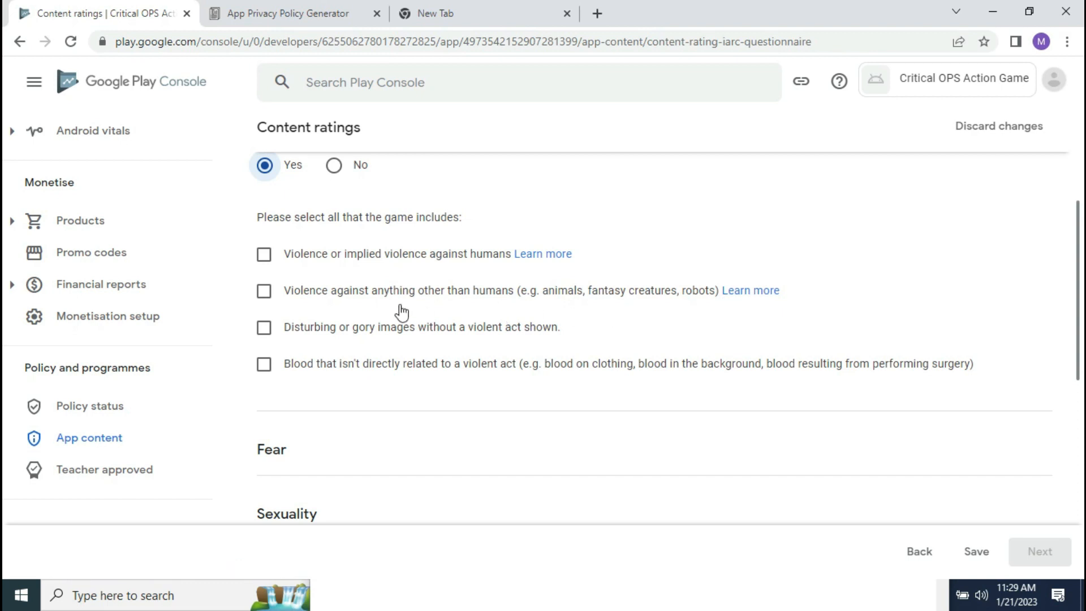
click(263, 255)
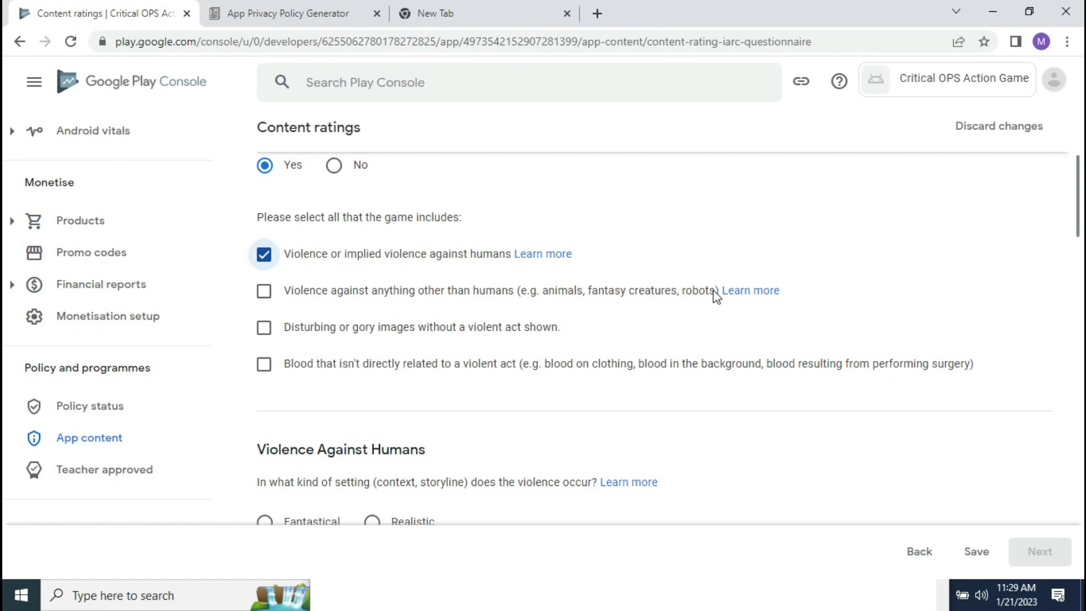
drag(1081, 211, 1081, 254)
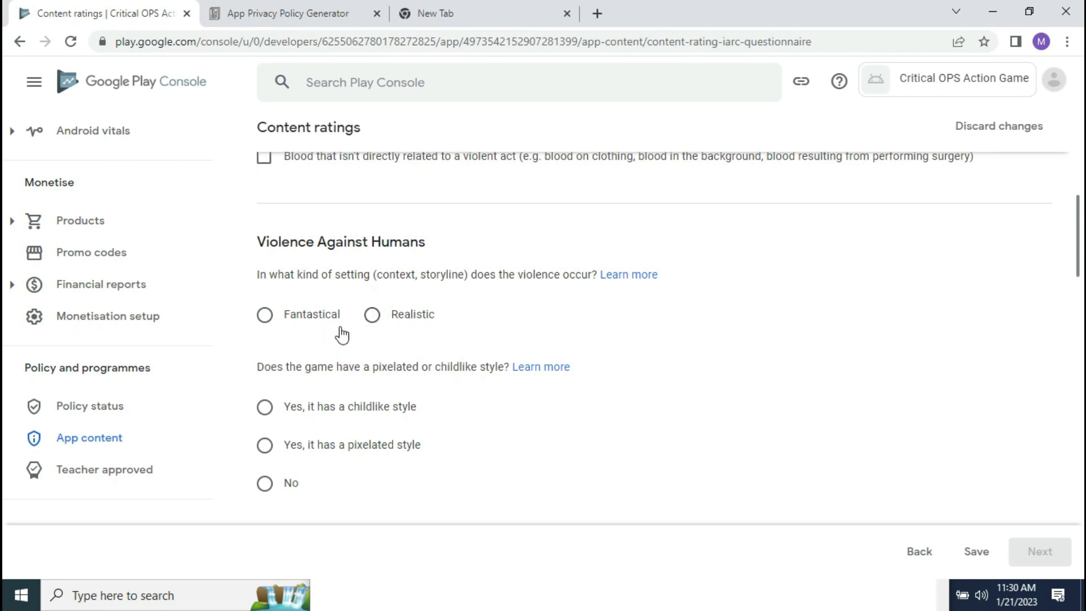
click(372, 315)
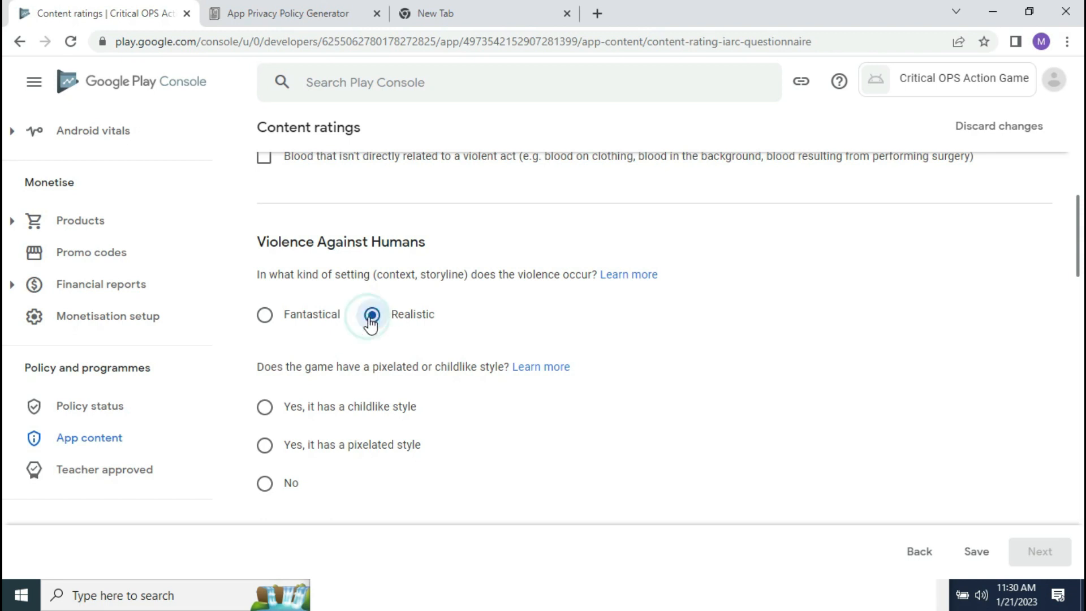
Step: Open the Setting help article in a new tab and switch to it
right_click(632, 275)
key(Escape)
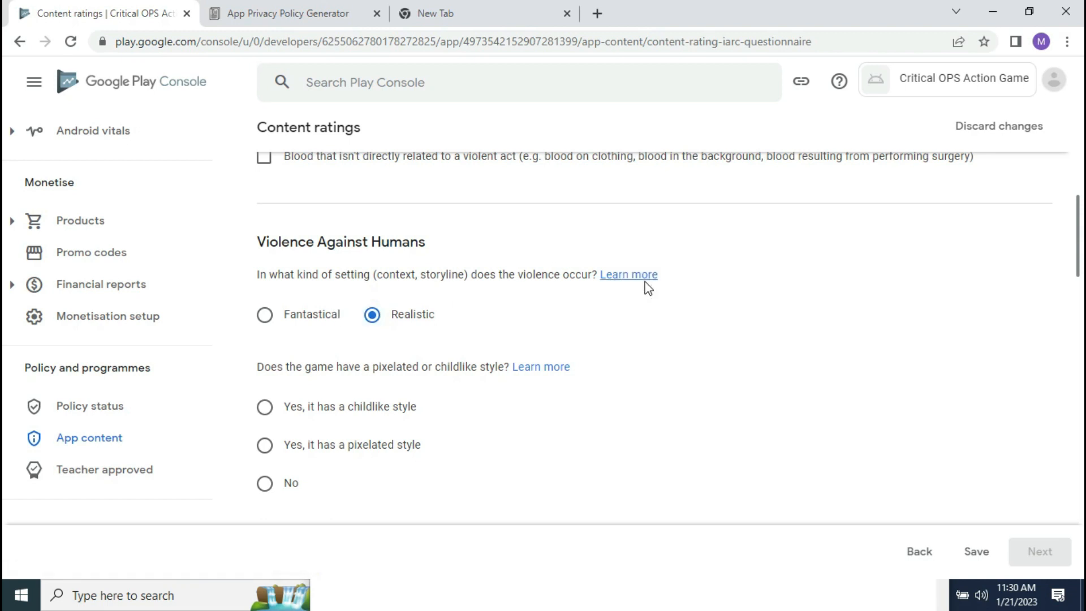
ctrl+click(642, 277)
click(278, 12)
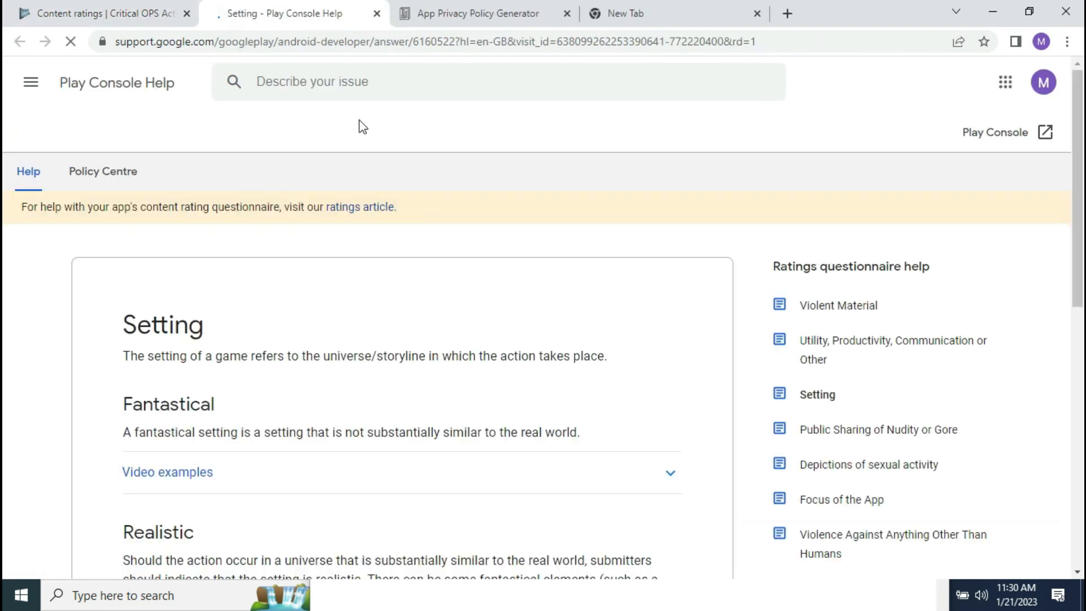
Step: Expand the fantastical setting video examples and play, then pause, the first clip
scroll(6, 186, down, 6)
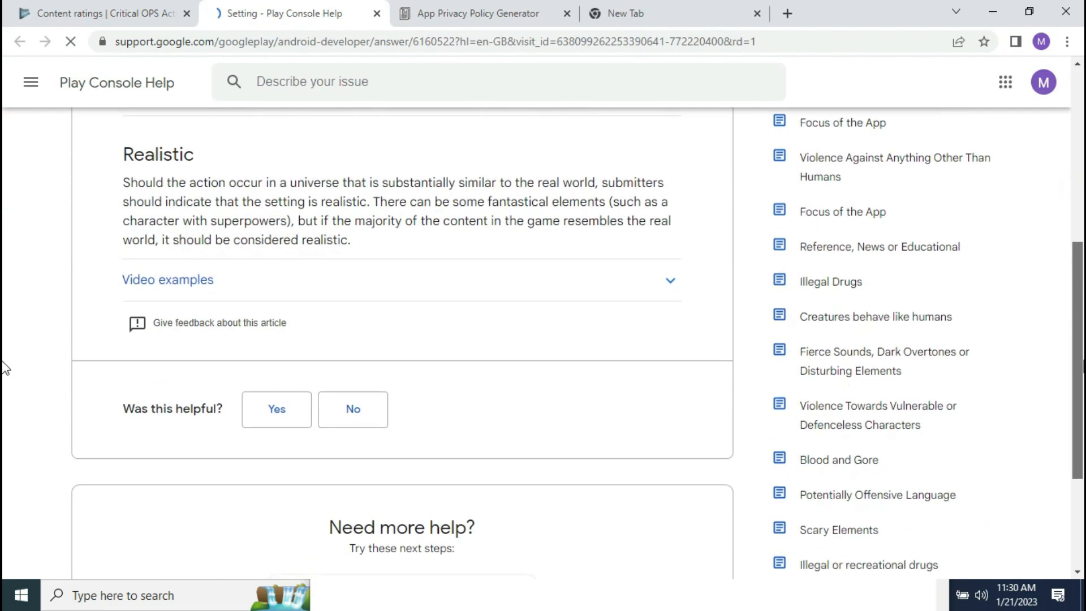
scroll(1054, 301, up, 3)
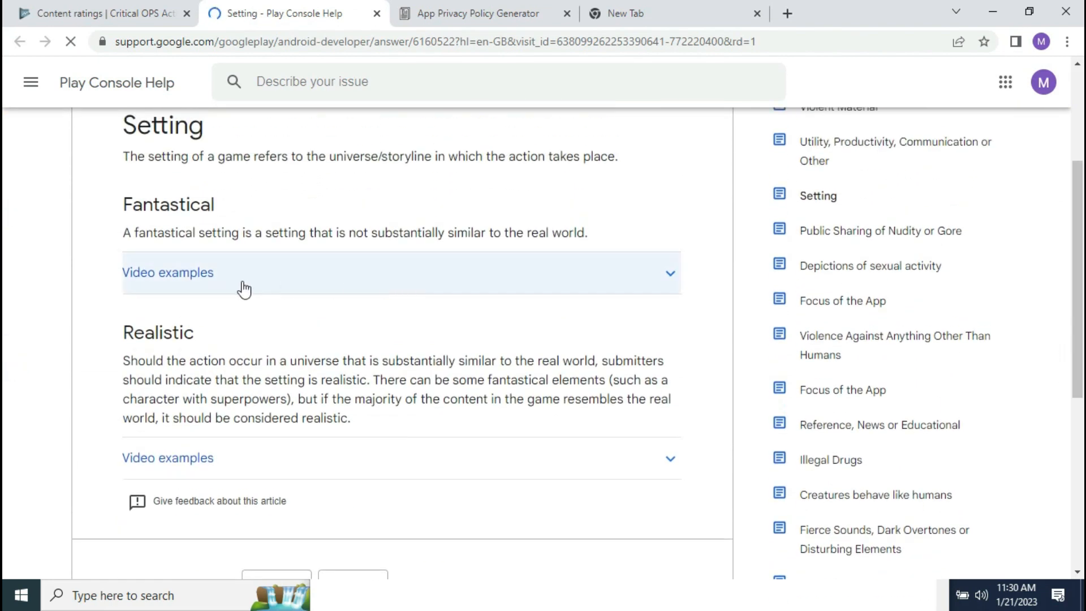
click(254, 275)
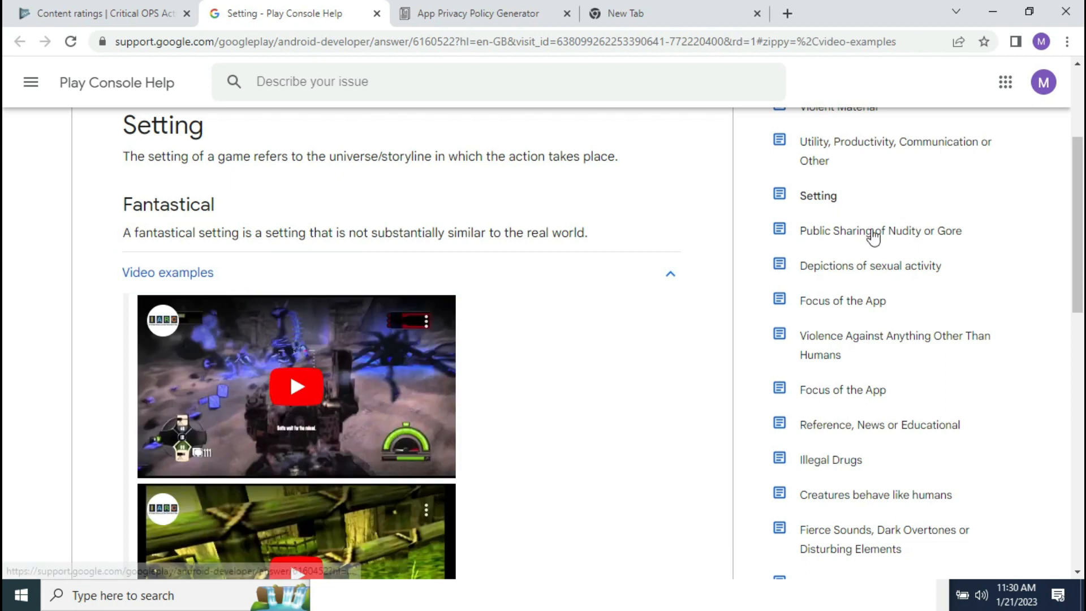
scroll(5, 227, down, 1)
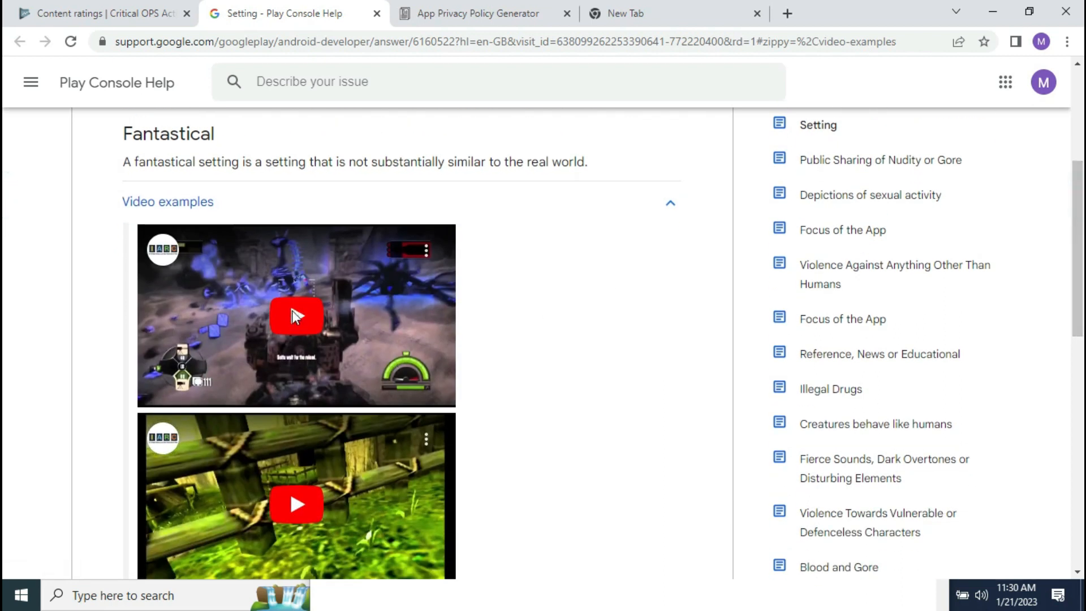
click(293, 313)
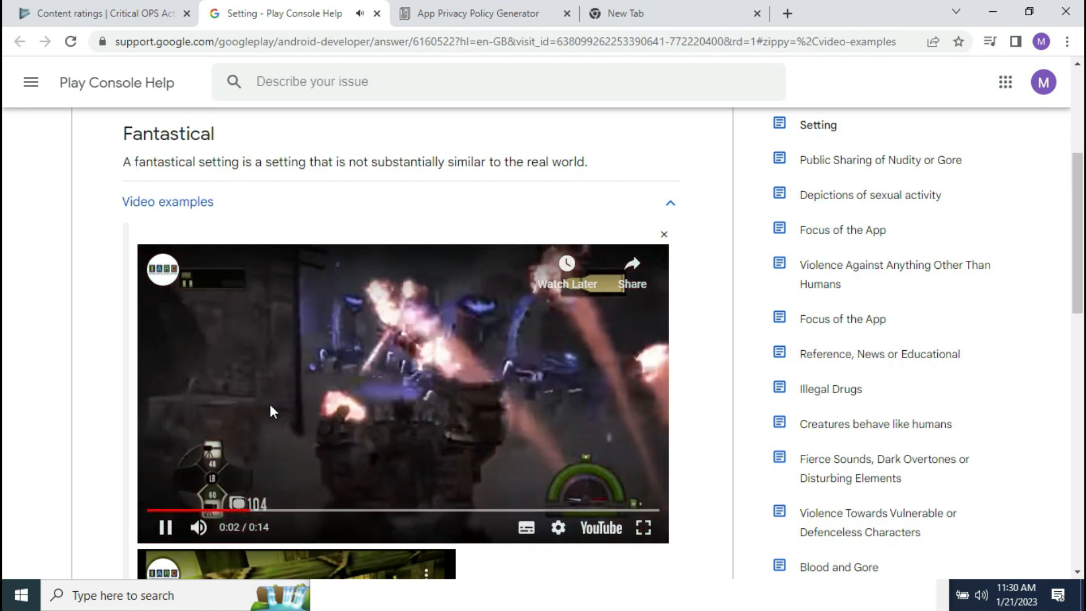
click(165, 529)
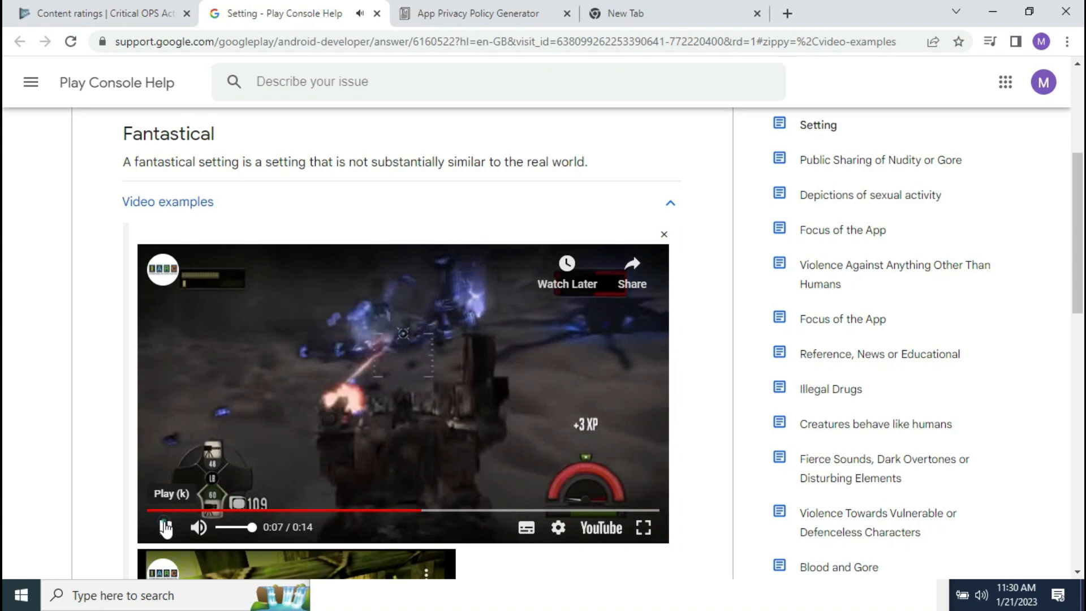
Step: Play and pause the second fantastical example, then replay the first from the start
scroll(5, 257, down, 8)
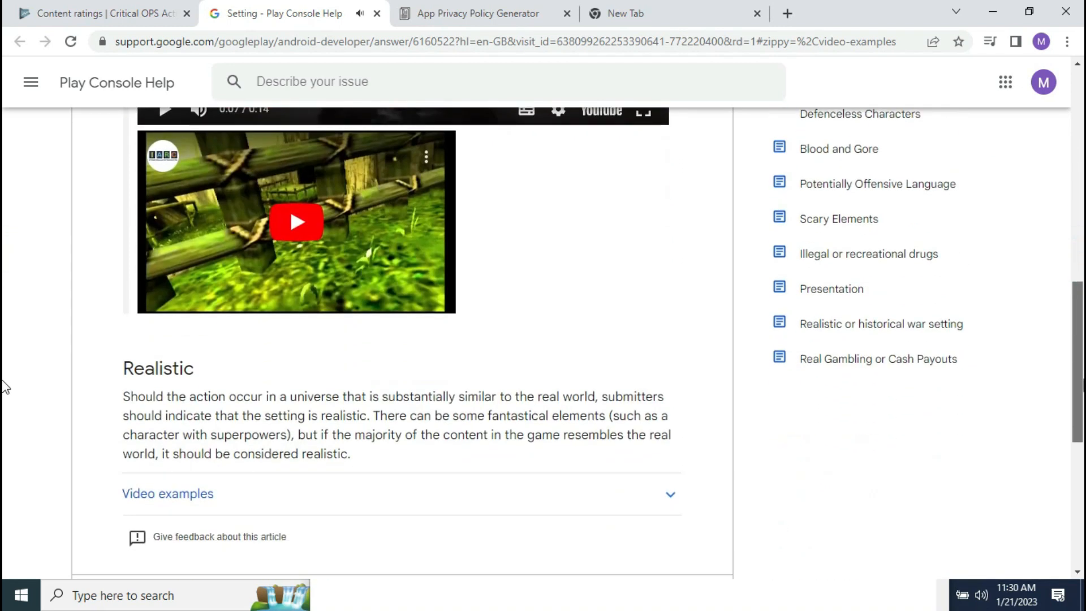
scroll(5, 425, down, 1)
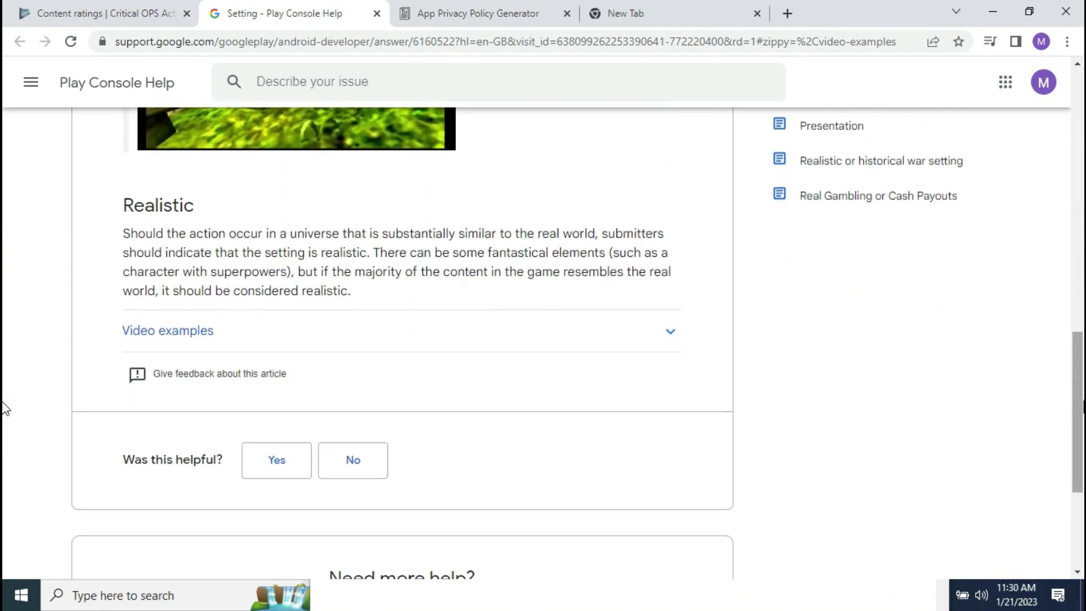
scroll(1043, 315, up, 6)
drag(1035, 300, 1034, 301)
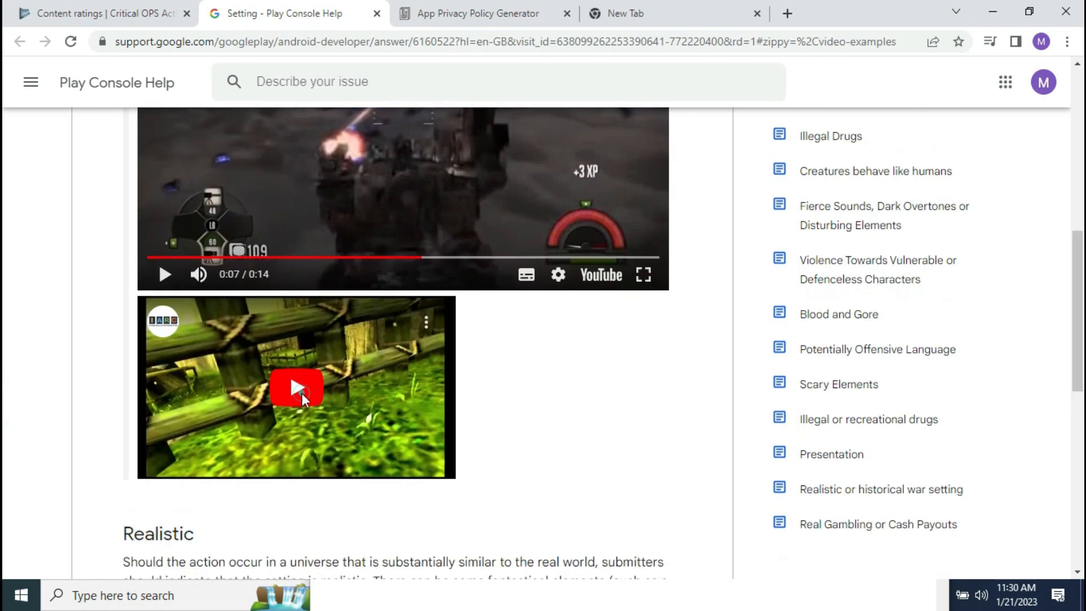
click(301, 392)
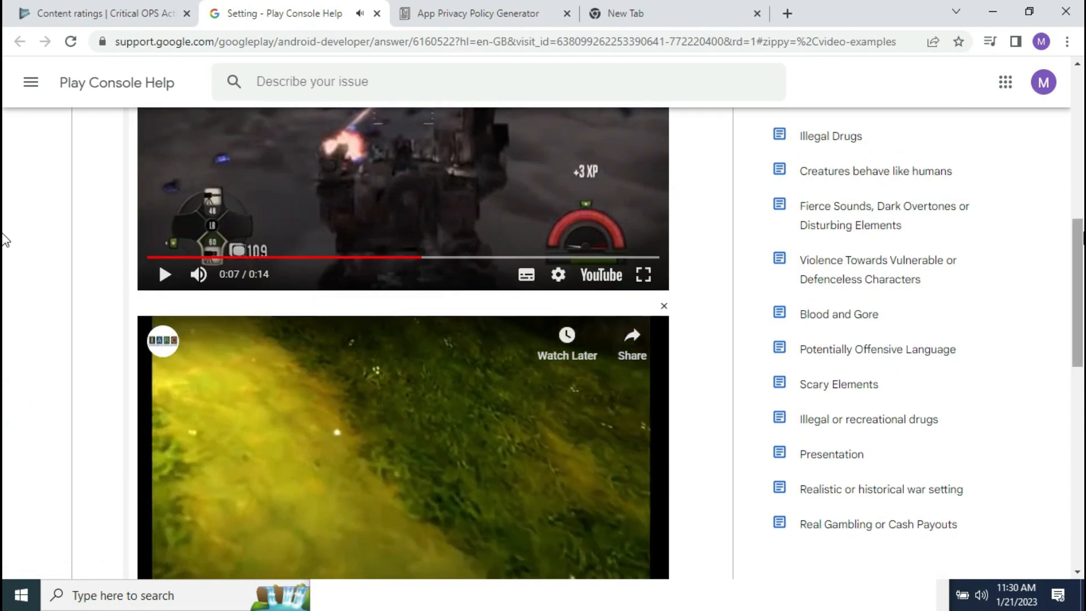
scroll(5, 249, down, 1)
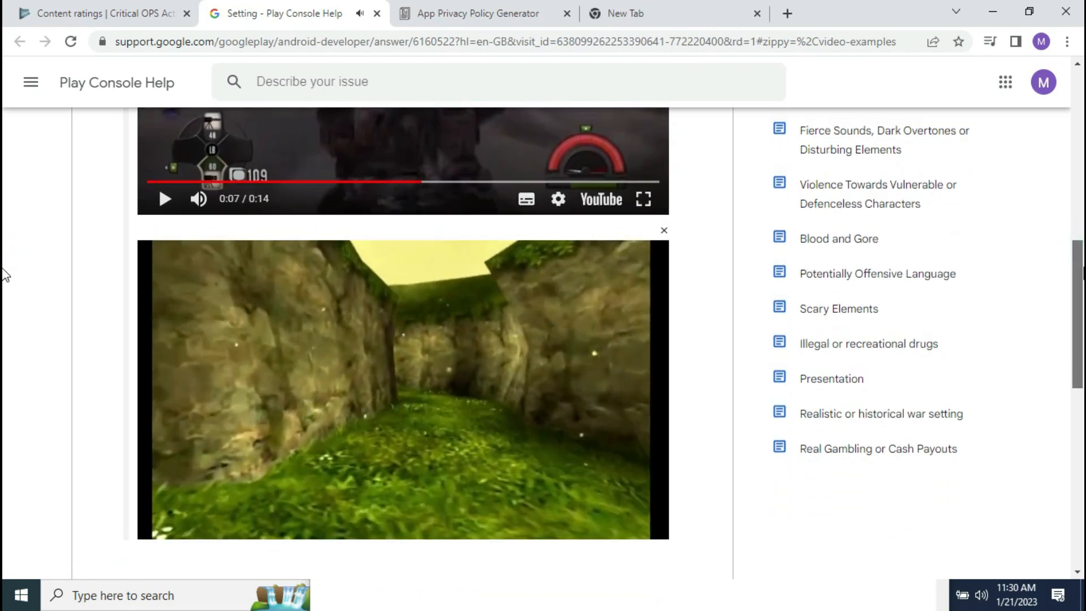
scroll(5, 277, down, 1)
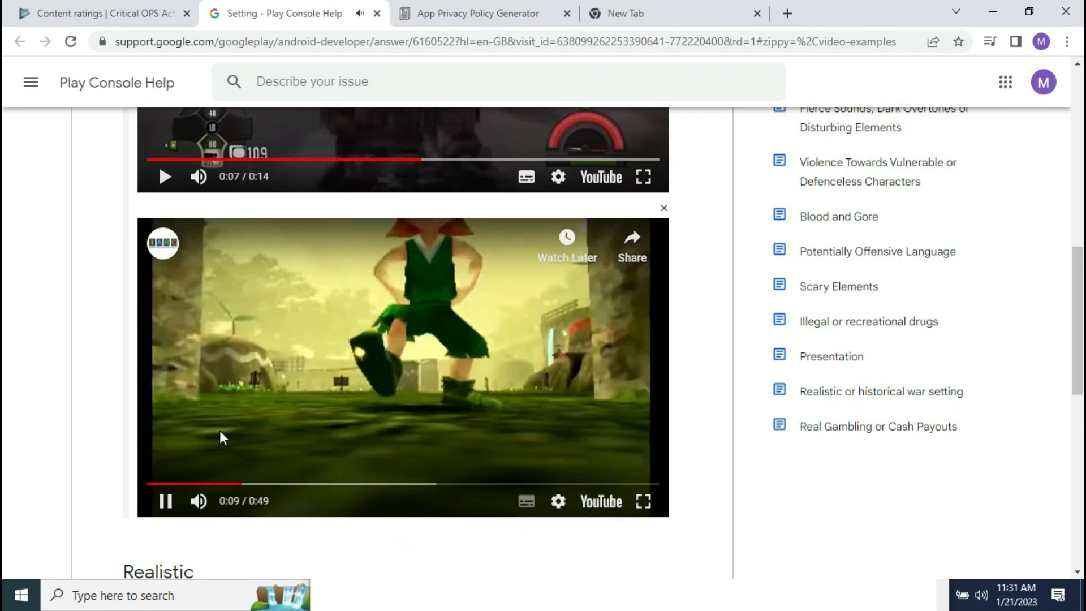
click(165, 500)
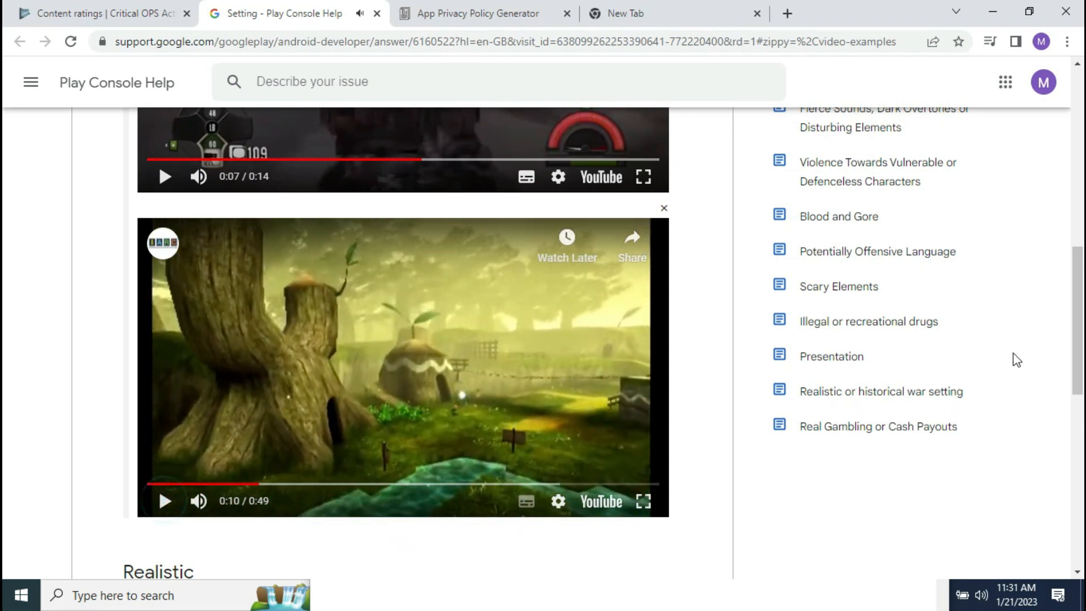
scroll(1016, 360, up, 5)
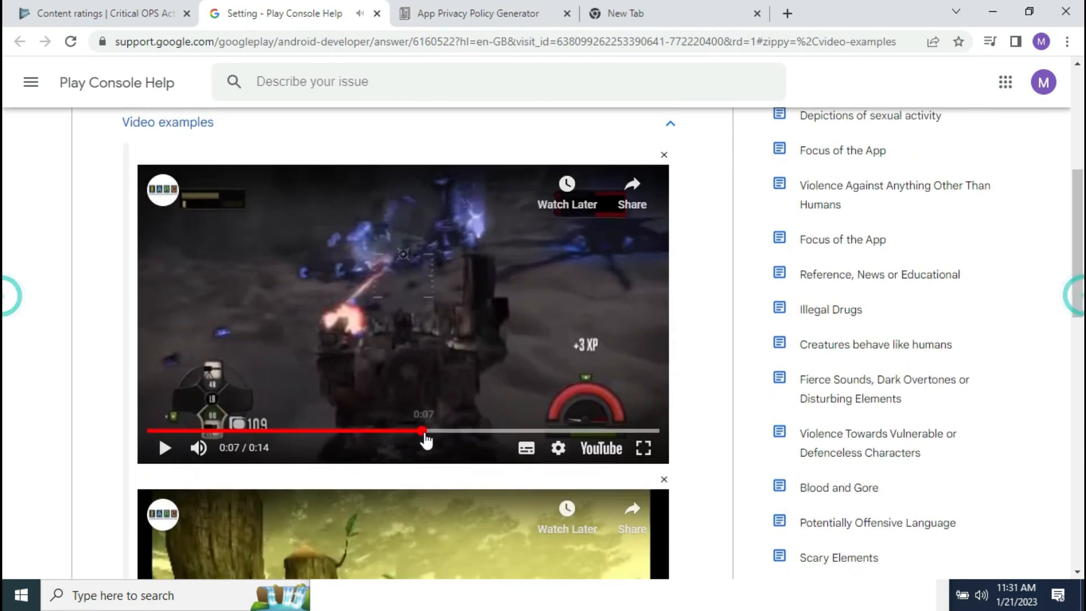
drag(162, 431, 117, 439)
click(158, 450)
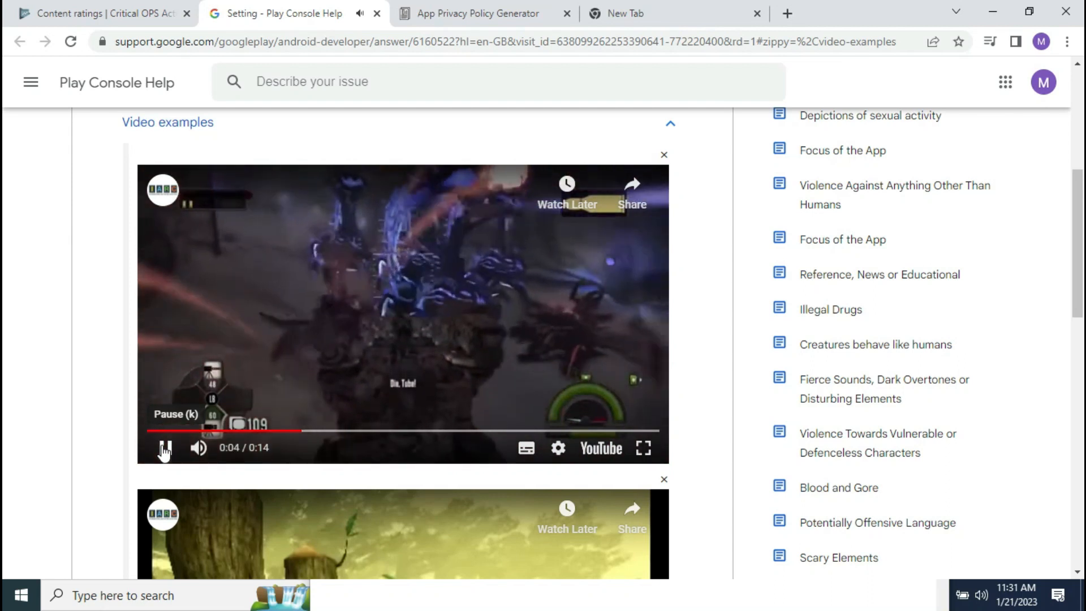
click(164, 451)
scroll(6, 440, down, 10)
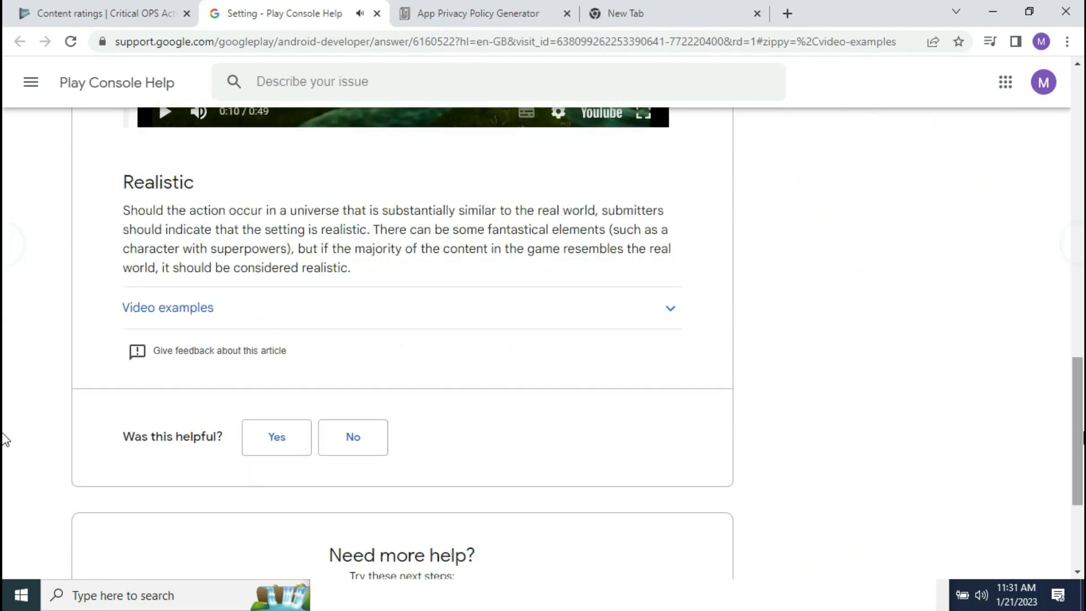
Step: Expand the realistic setting video examples, play both clips, and pause the second
click(314, 308)
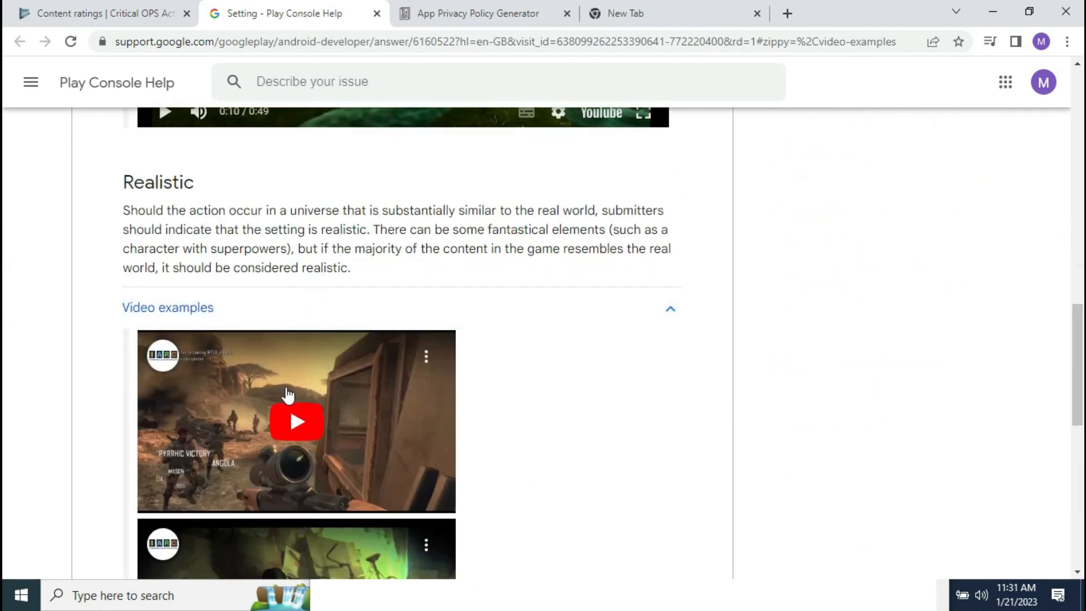
click(285, 436)
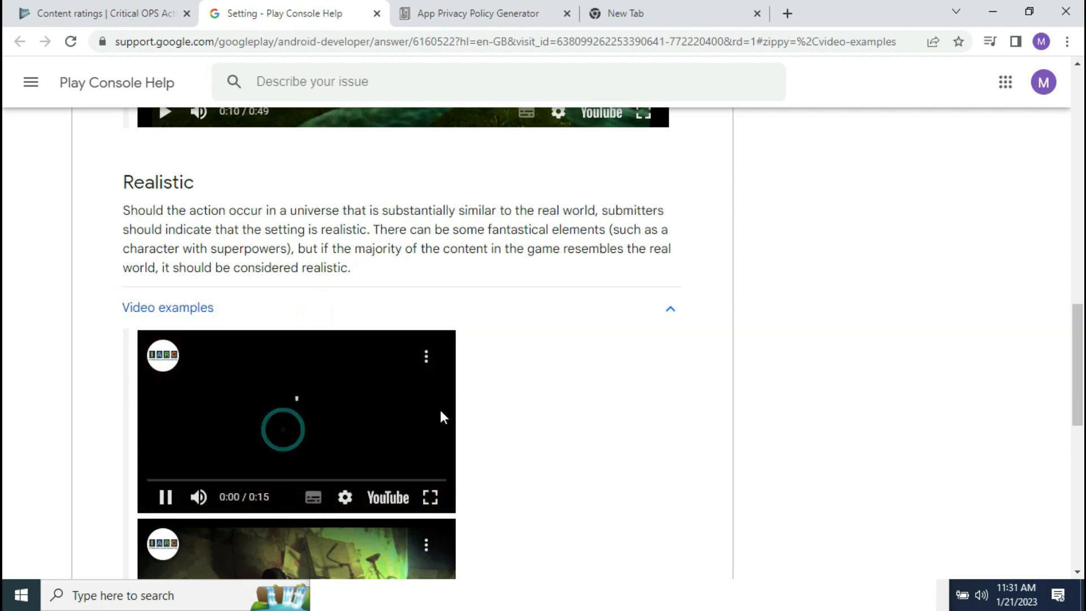
scroll(5, 367, down, 3)
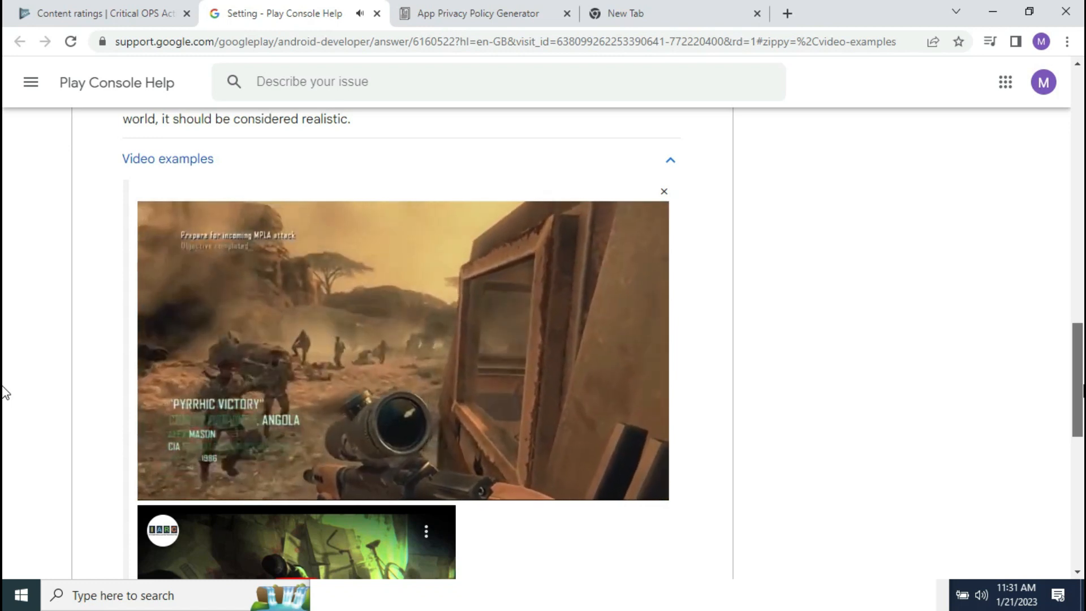
scroll(5, 395, down, 1)
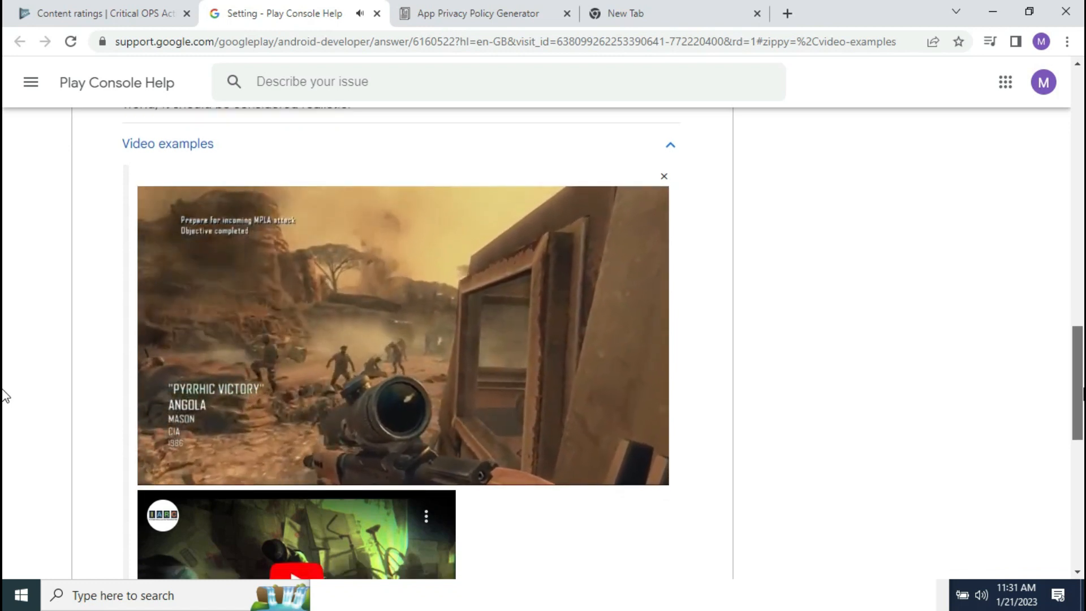
scroll(5, 395, down, 1)
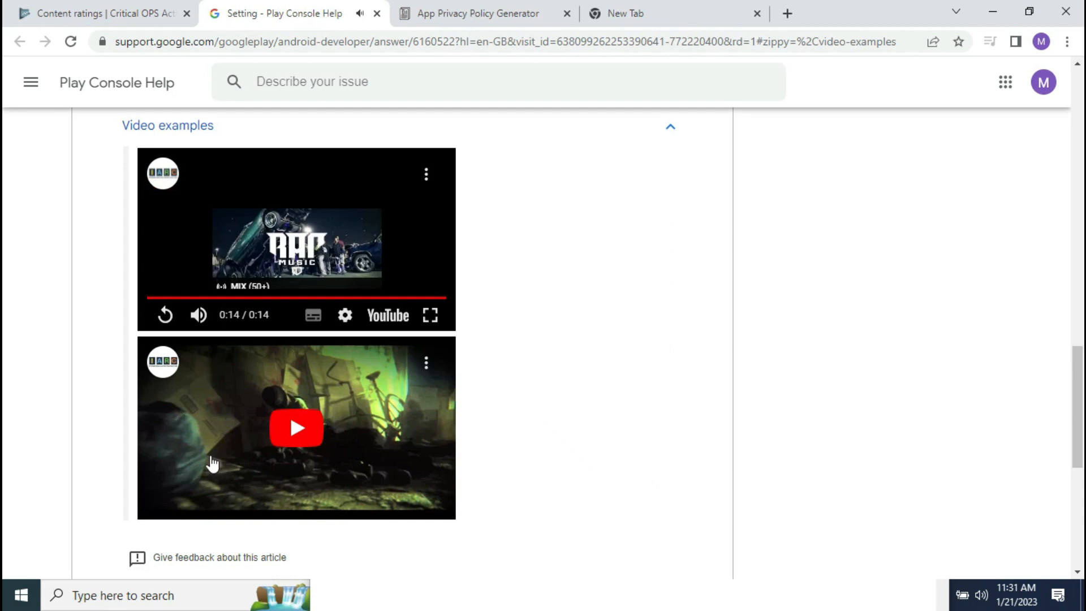
click(298, 430)
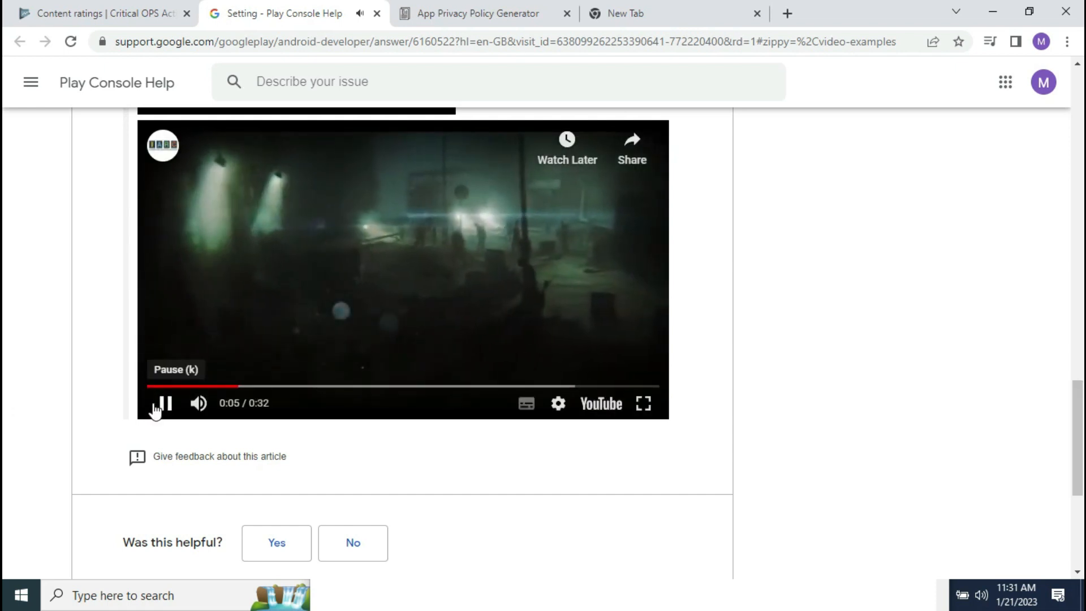
click(165, 403)
Step: Back in the questionnaire, mark the violence setting as Fantastical
click(143, 9)
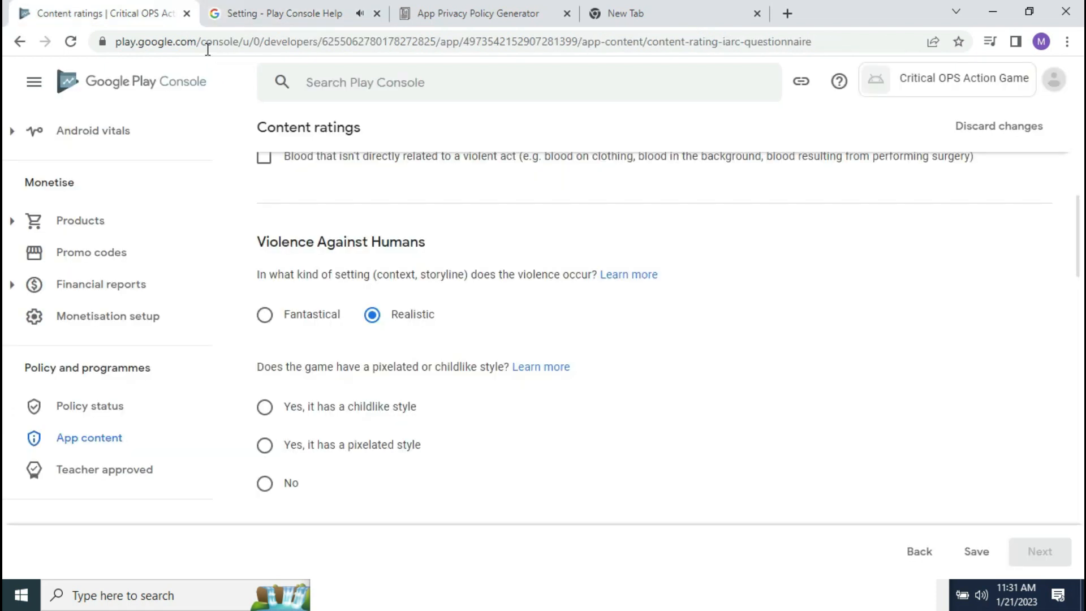
click(265, 315)
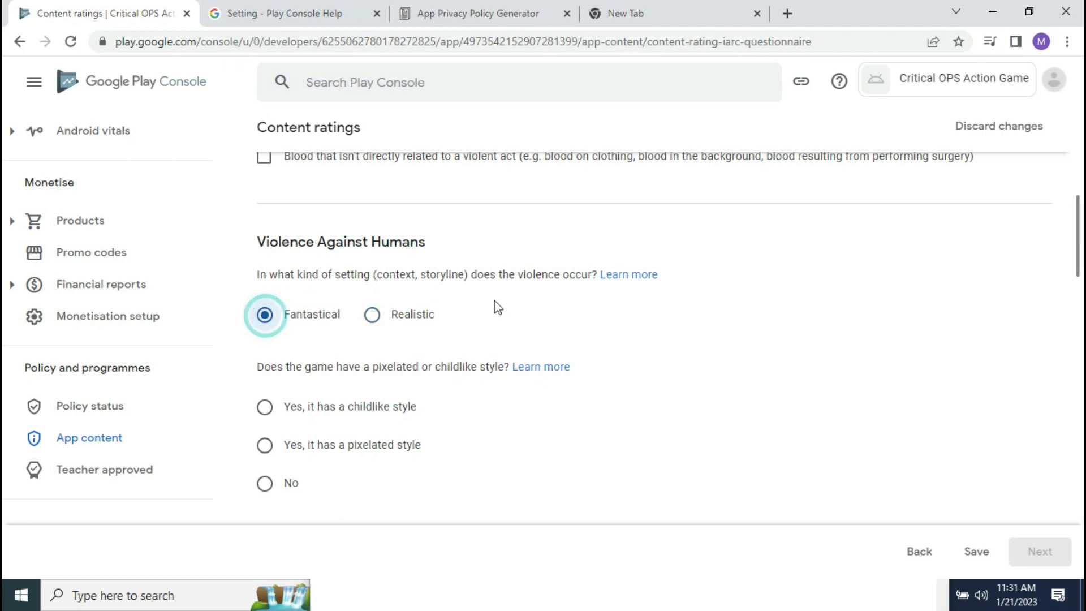
scroll(5, 266, down, 3)
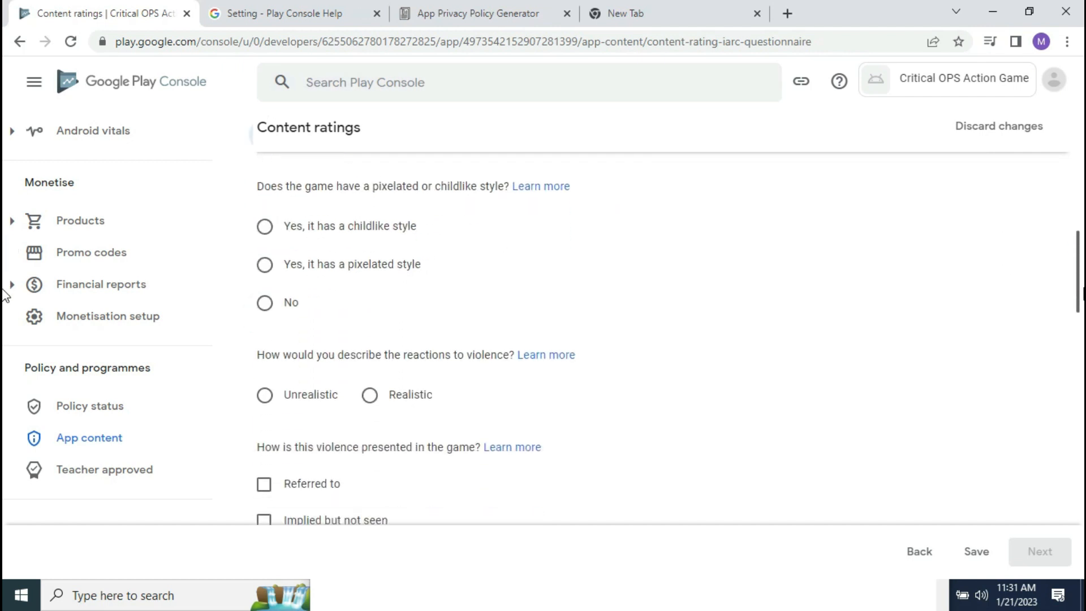
scroll(4, 294, up, 2)
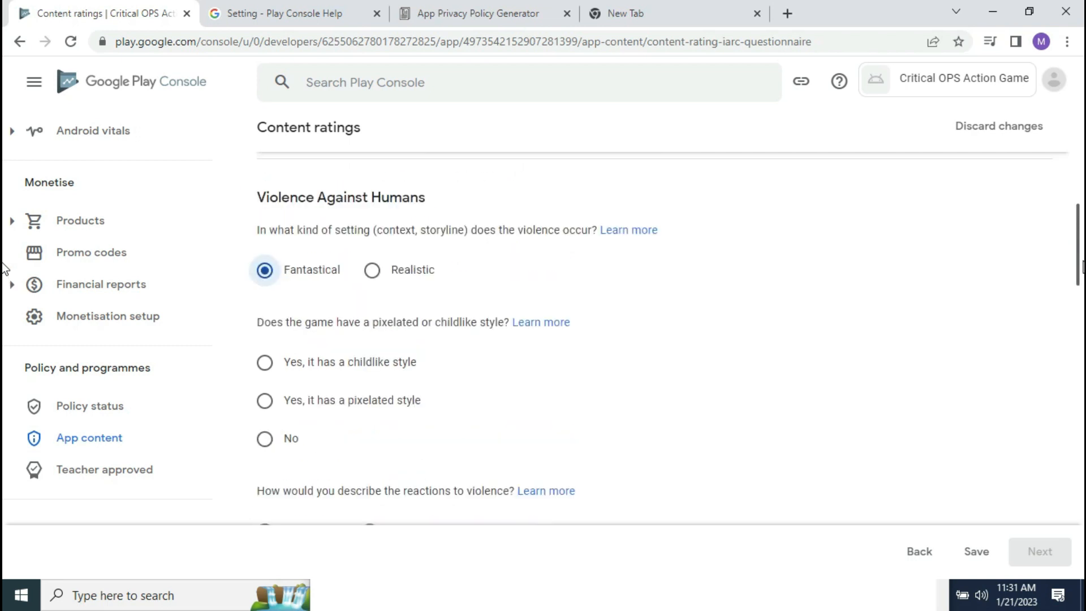
scroll(4, 272, down, 1)
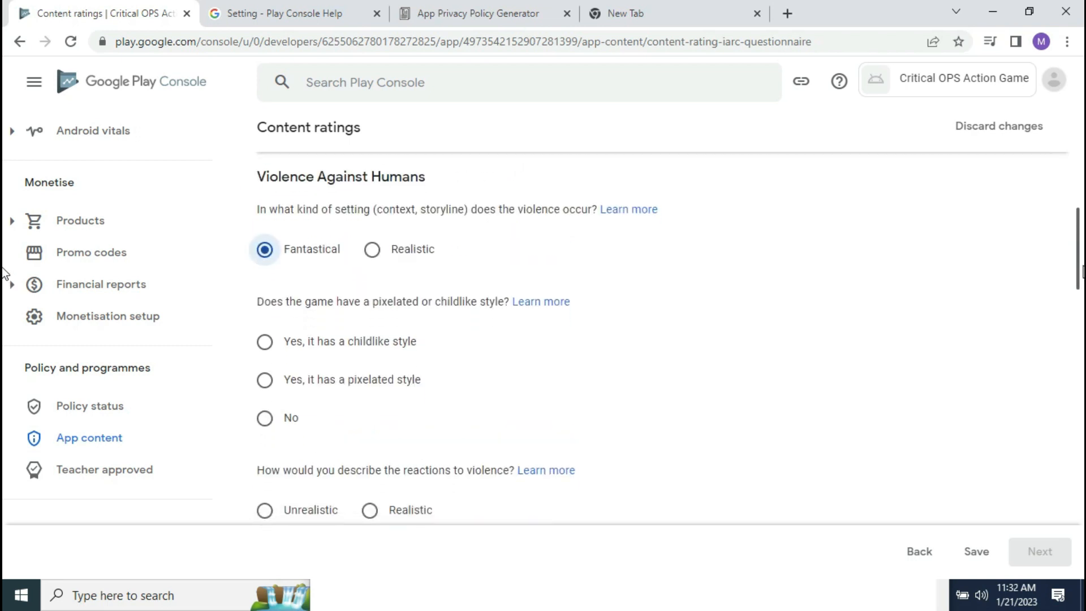
scroll(6, 281, down, 1)
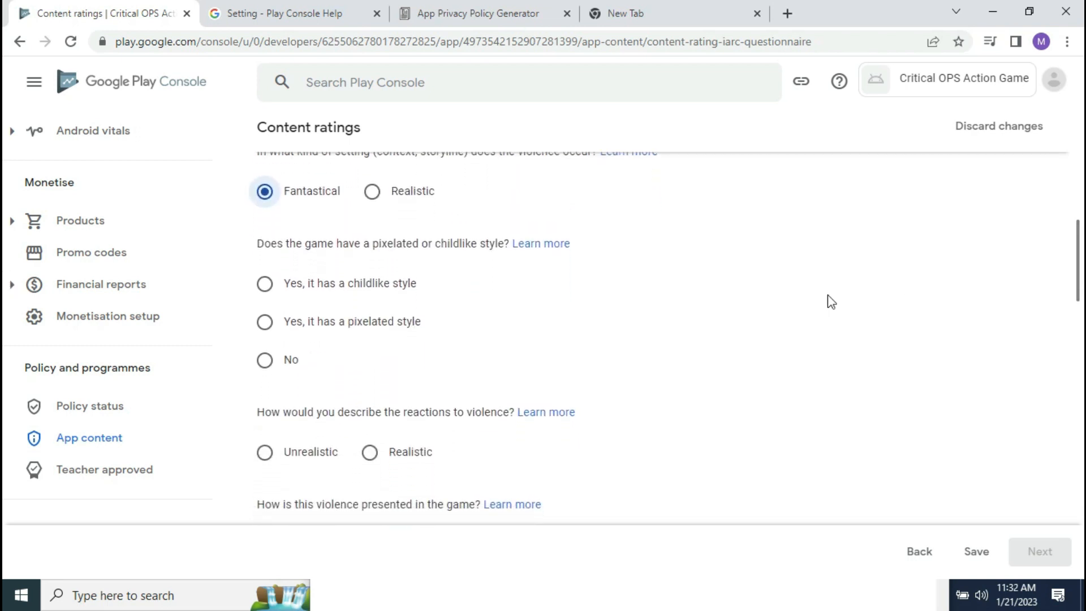
Step: Read the pixelated/childlike style help article, then answer 'Yes, it has a childlike style'
click(554, 253)
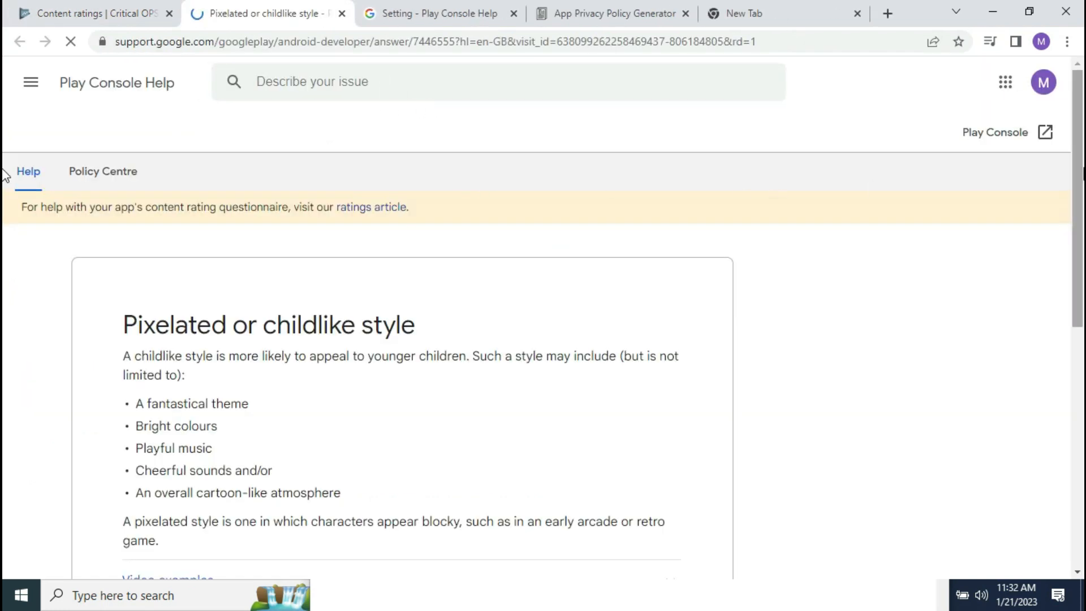
scroll(1079, 331, down, 6)
drag(1079, 330, 1080, 299)
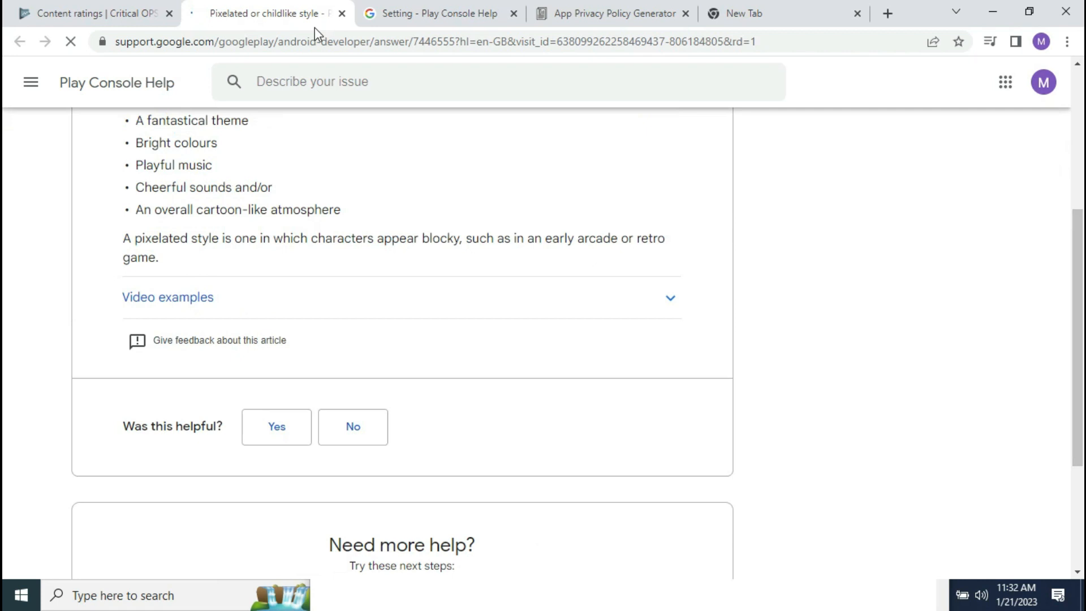
click(52, 6)
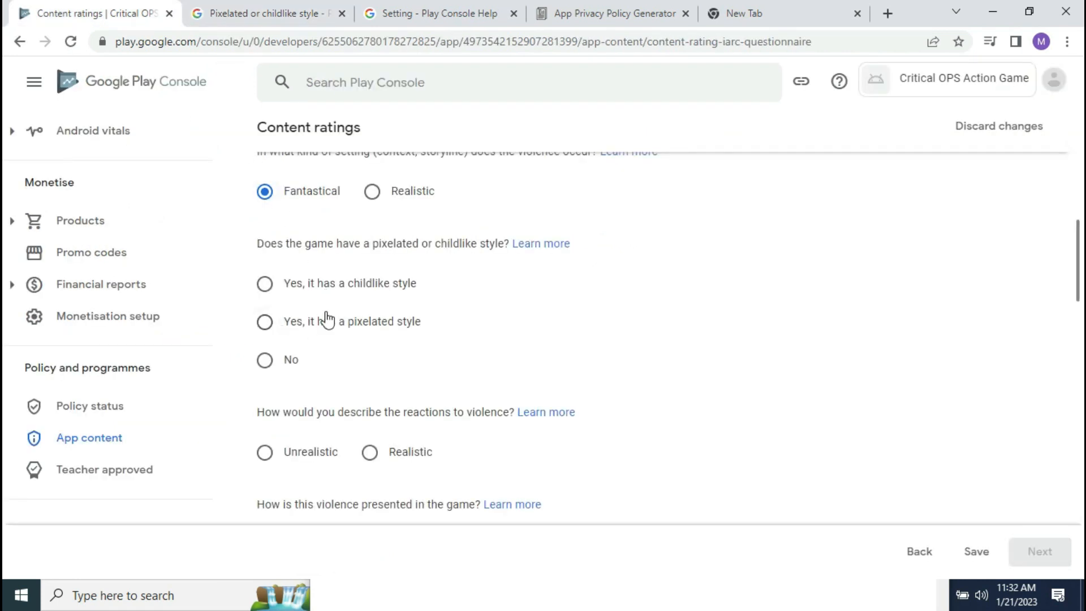
click(269, 286)
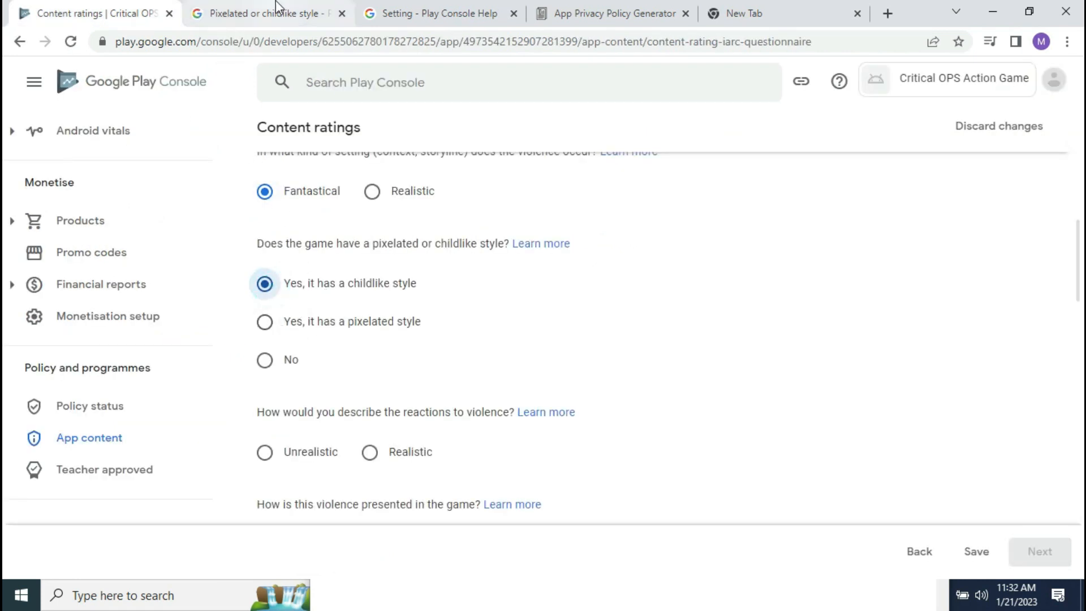
Step: Expand the childlike style video examples in the help article, then return to the questionnaire
click(419, 13)
click(294, 11)
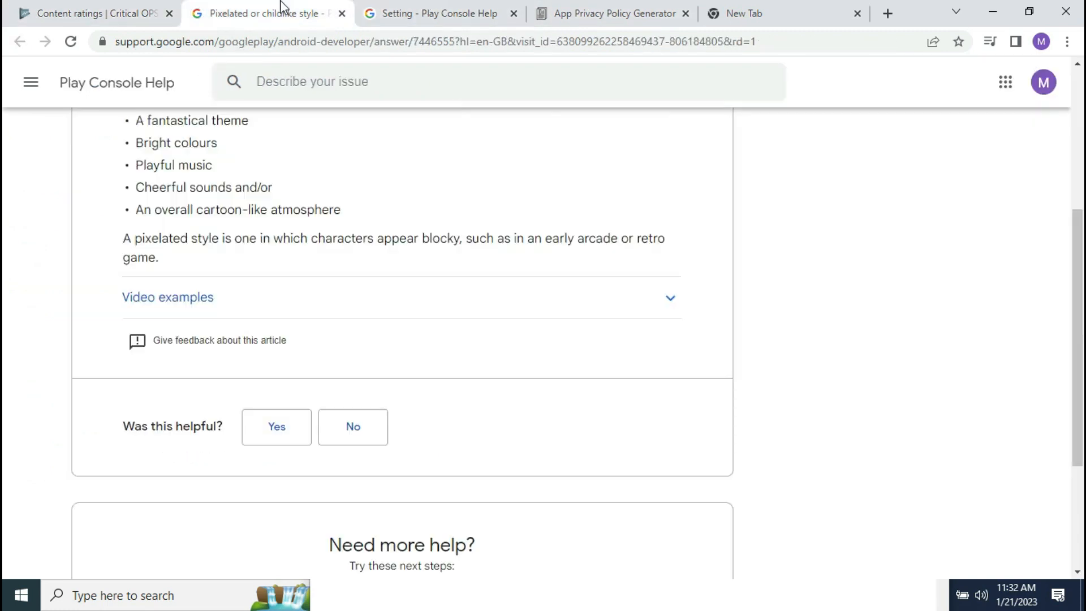
scroll(1067, 262, up, 2)
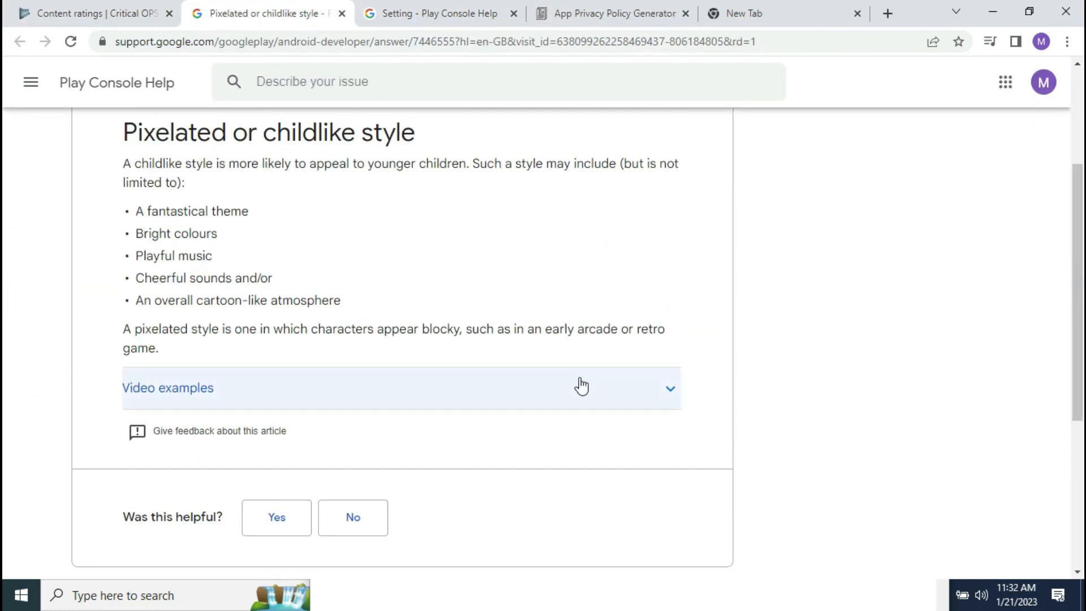
click(172, 388)
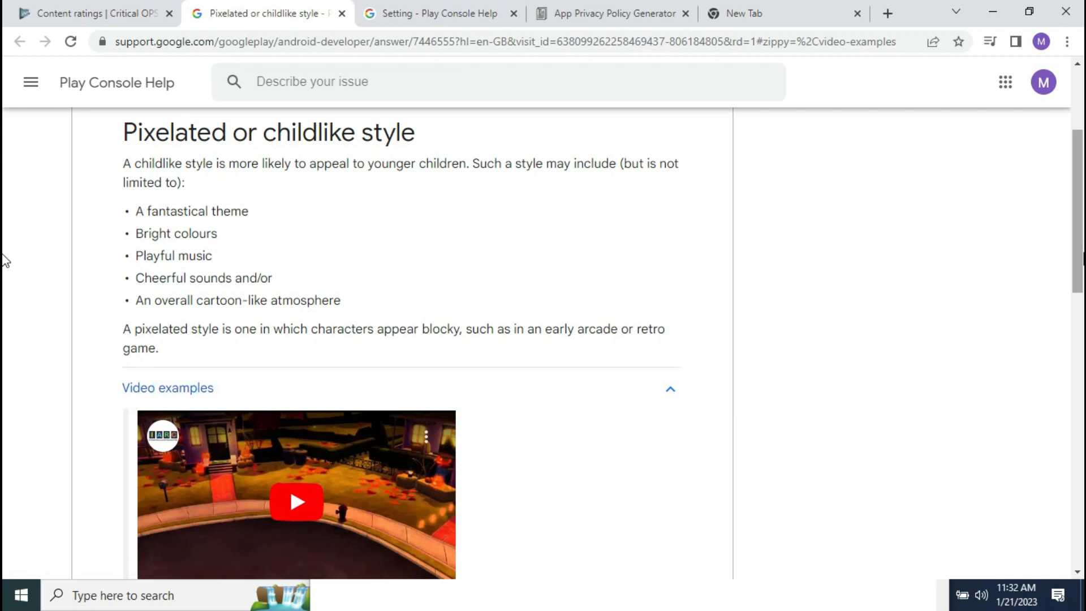
scroll(5, 282, down, 4)
scroll(4, 351, down, 2)
scroll(1057, 267, up, 8)
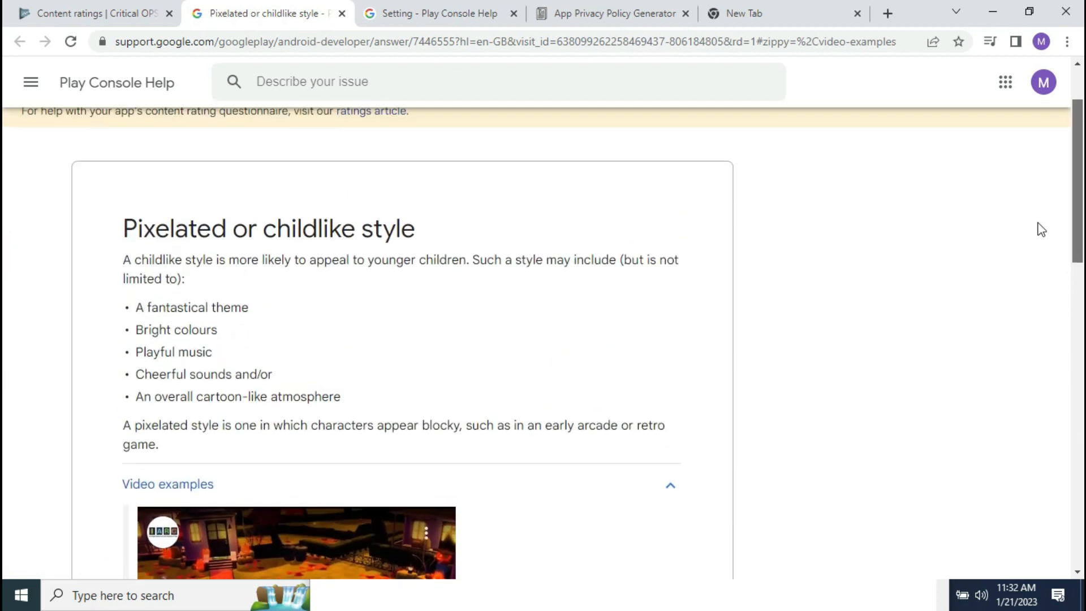
scroll(4, 452, down, 15)
scroll(1069, 407, up, 4)
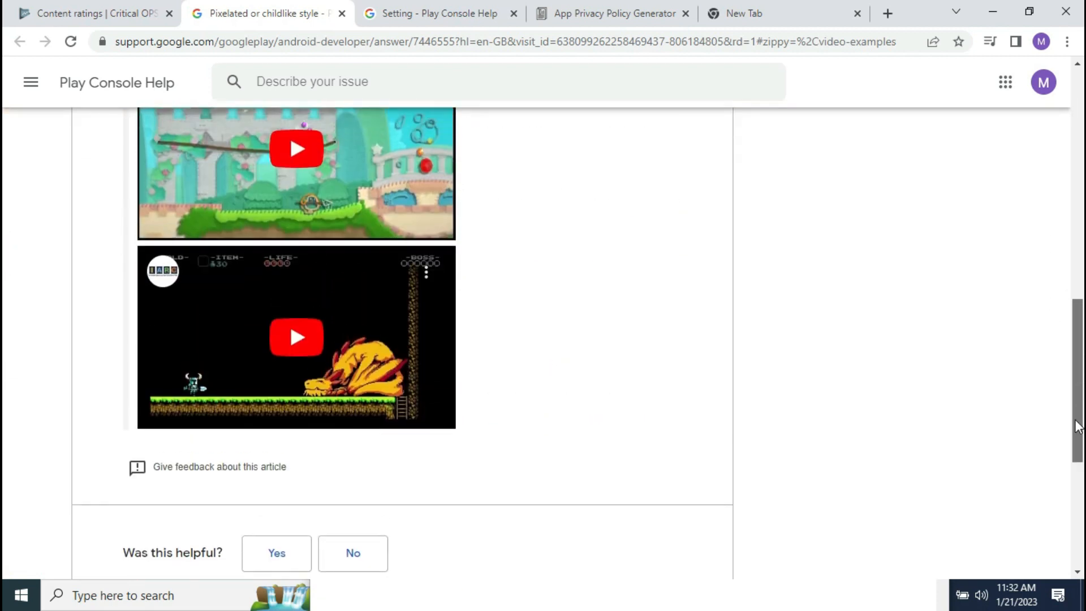
scroll(1047, 358, up, 3)
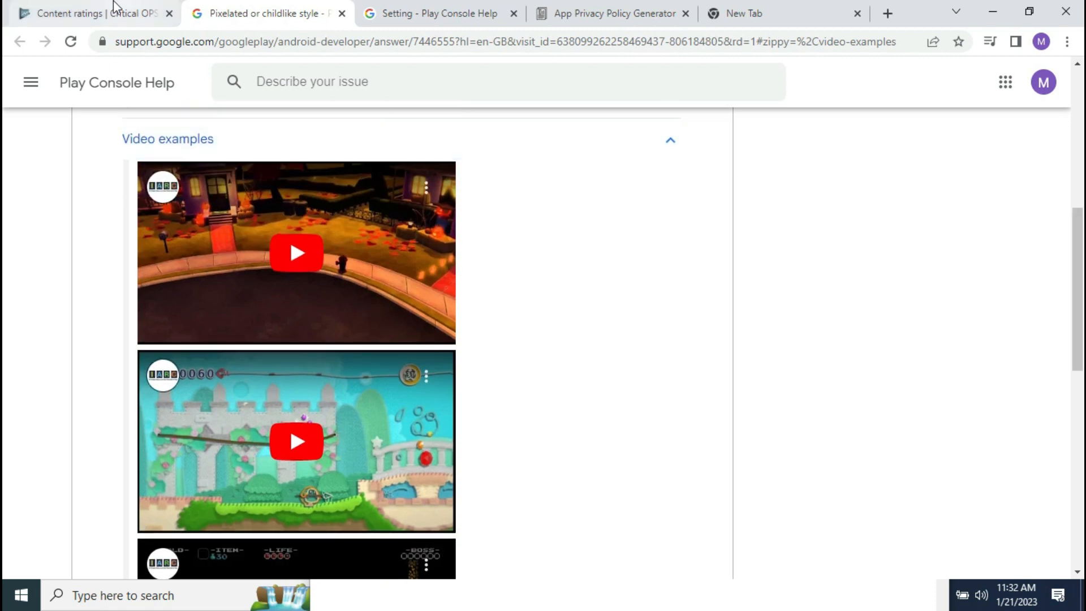
click(122, 10)
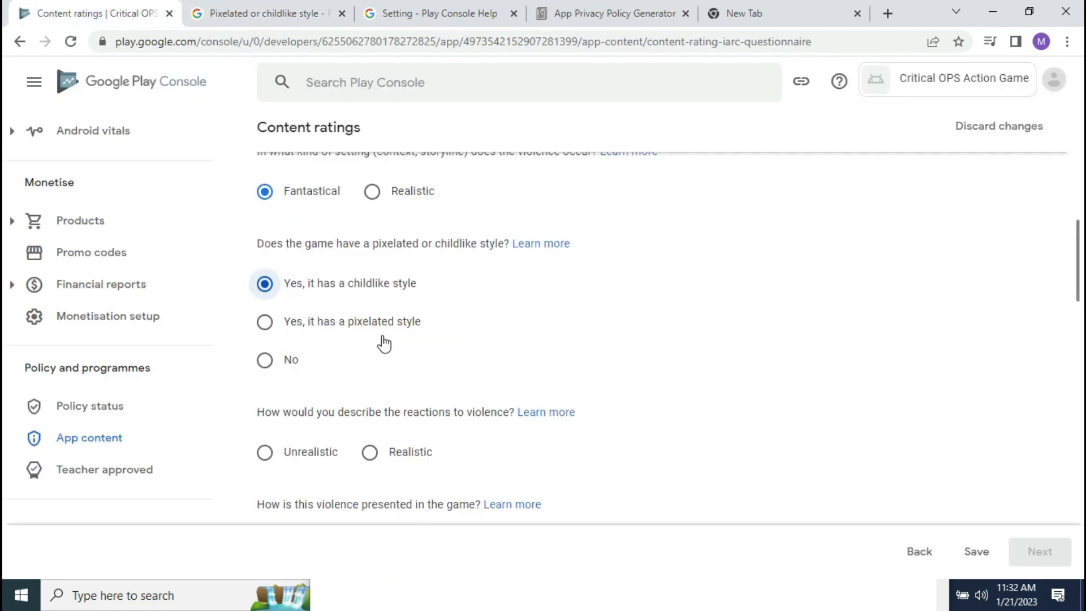
drag(1083, 253, 1074, 275)
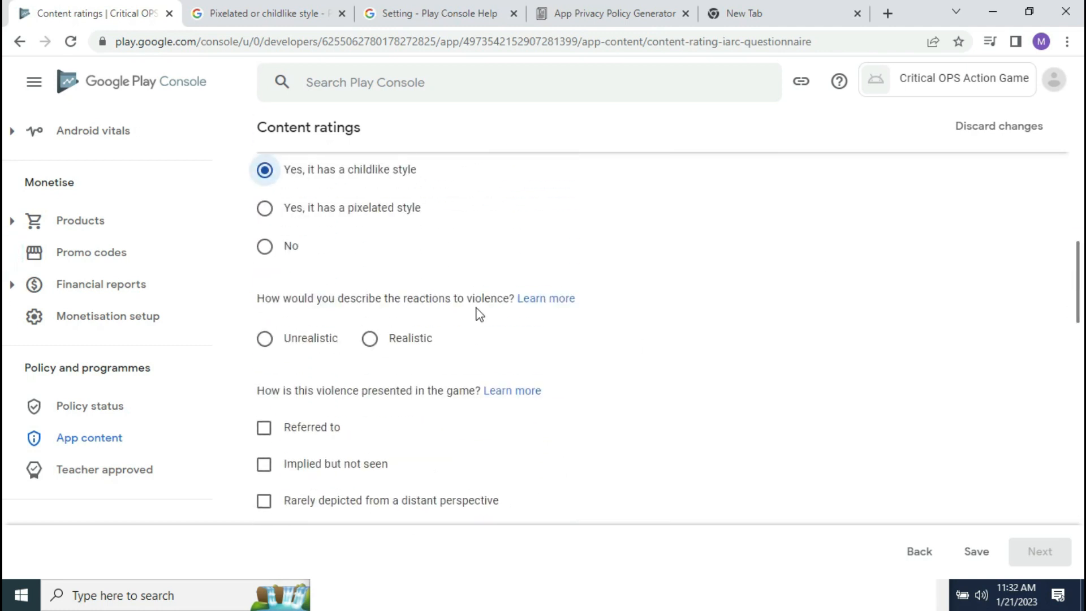
Step: Open the Reactions help article and play, mute and pause the first Unrealistic example
click(552, 302)
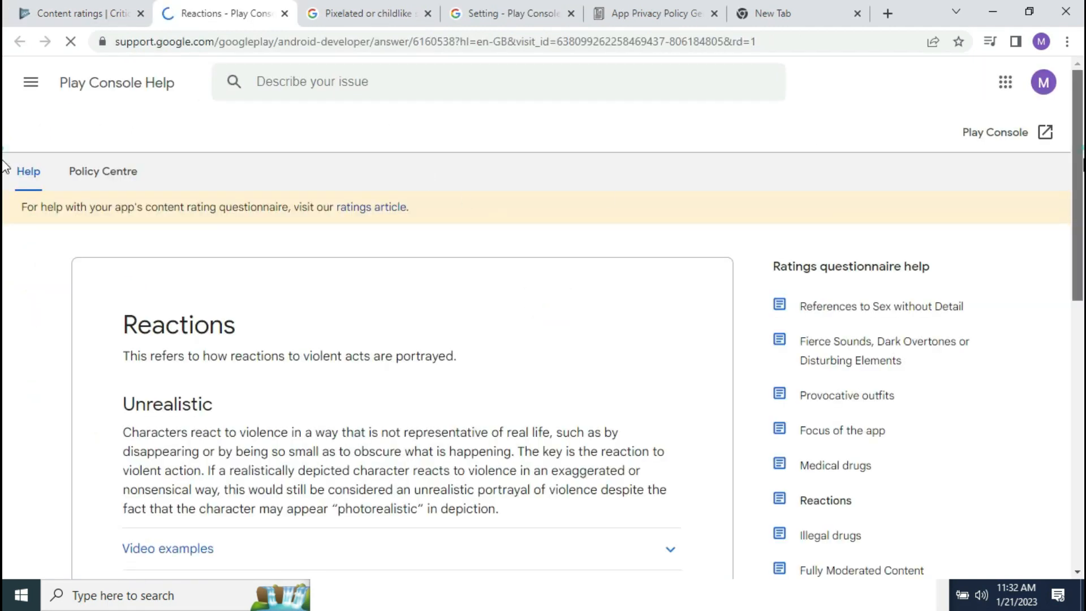
scroll(917, 147, down, 5)
scroll(1041, 210, up, 3)
scroll(1042, 215, down, 1)
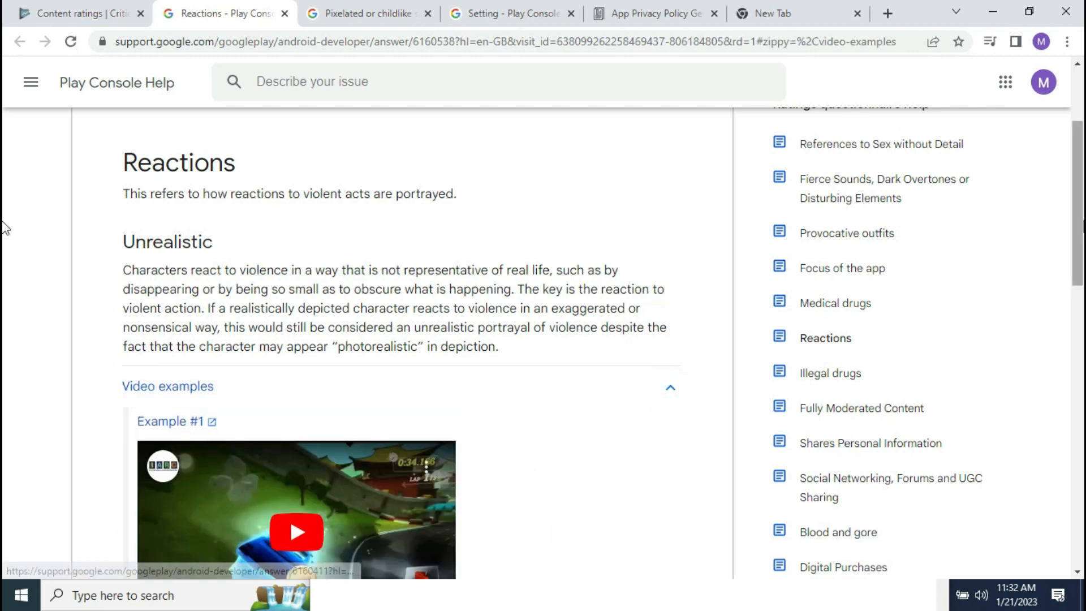
scroll(5, 255, down, 3)
click(306, 365)
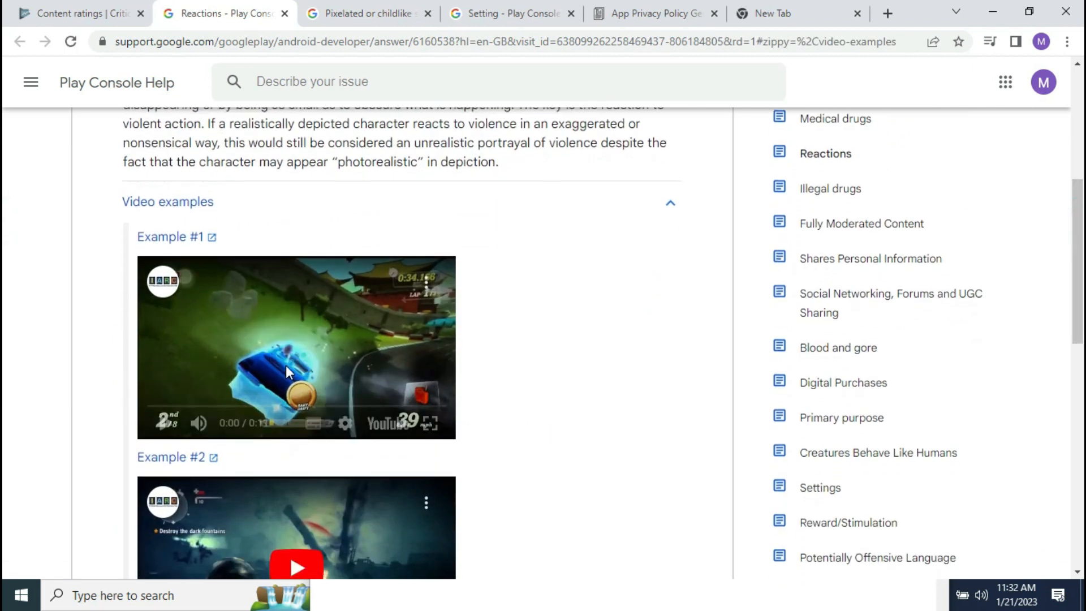
click(202, 424)
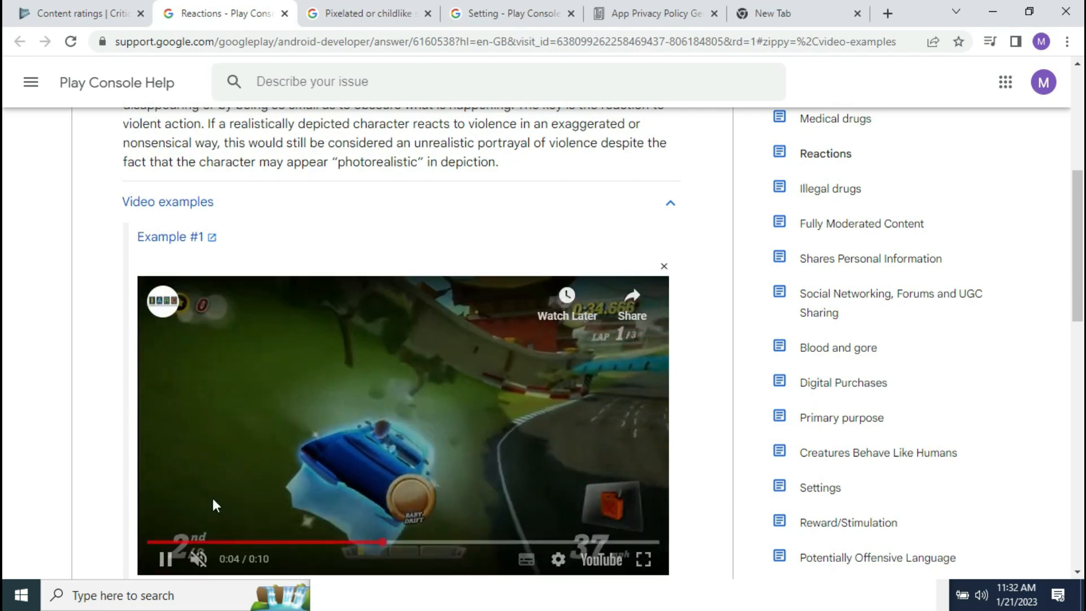
click(198, 558)
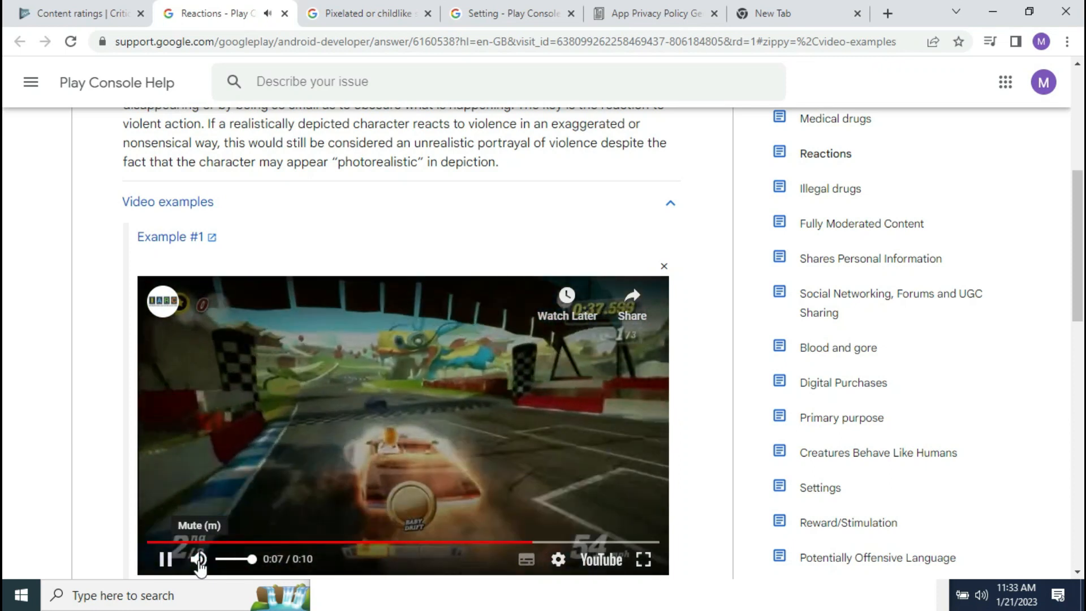
click(198, 559)
click(165, 559)
Step: Play, mute and pause the second Unrealistic reactions example video
scroll(5, 288, up, 4)
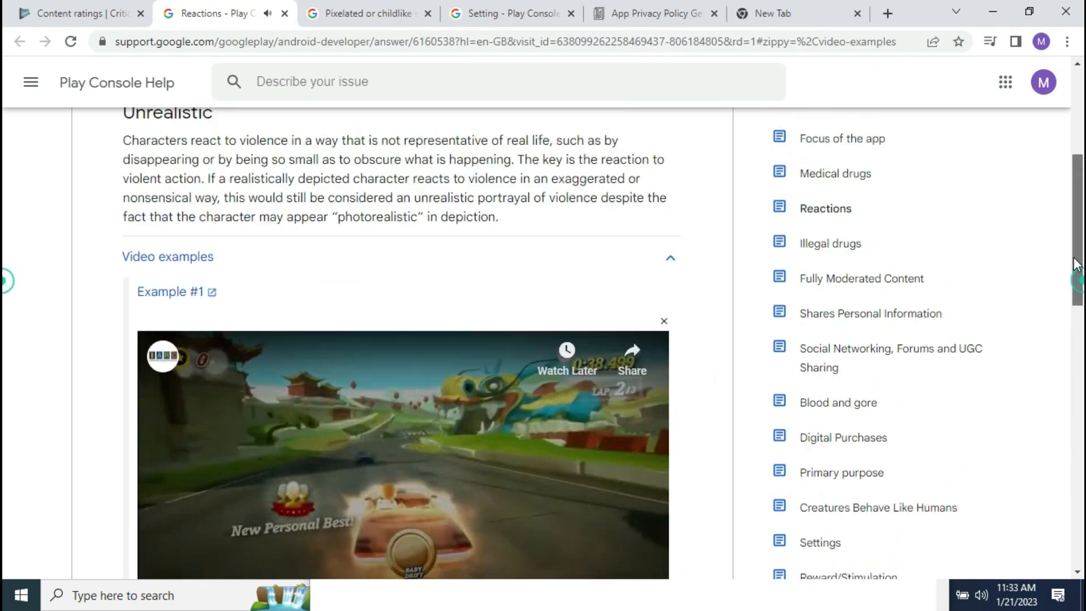
scroll(4, 388, down, 9)
scroll(4, 388, down, 3)
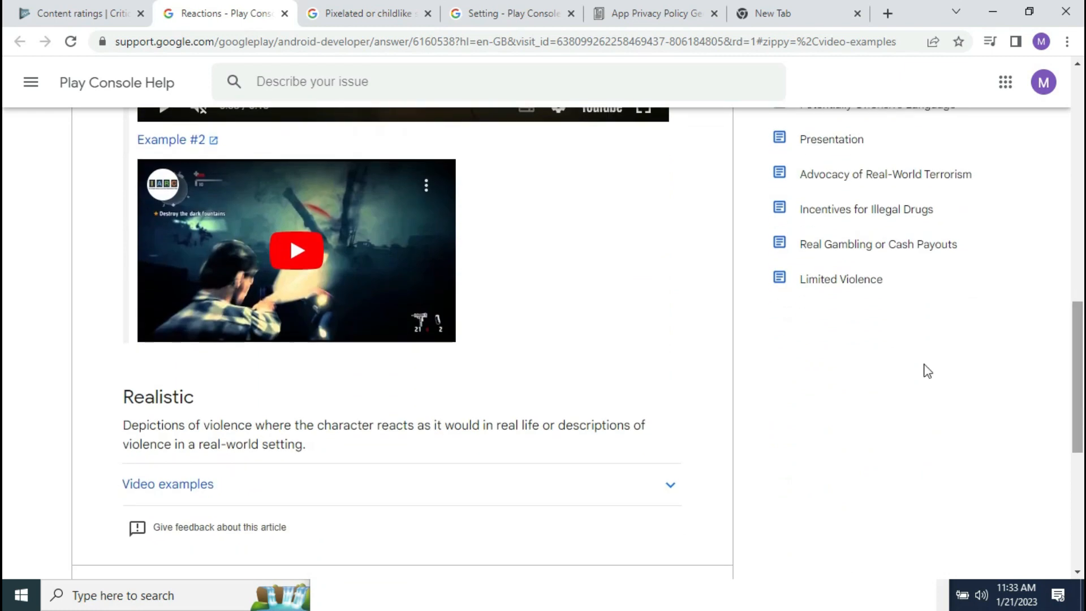
scroll(4, 388, down, 3)
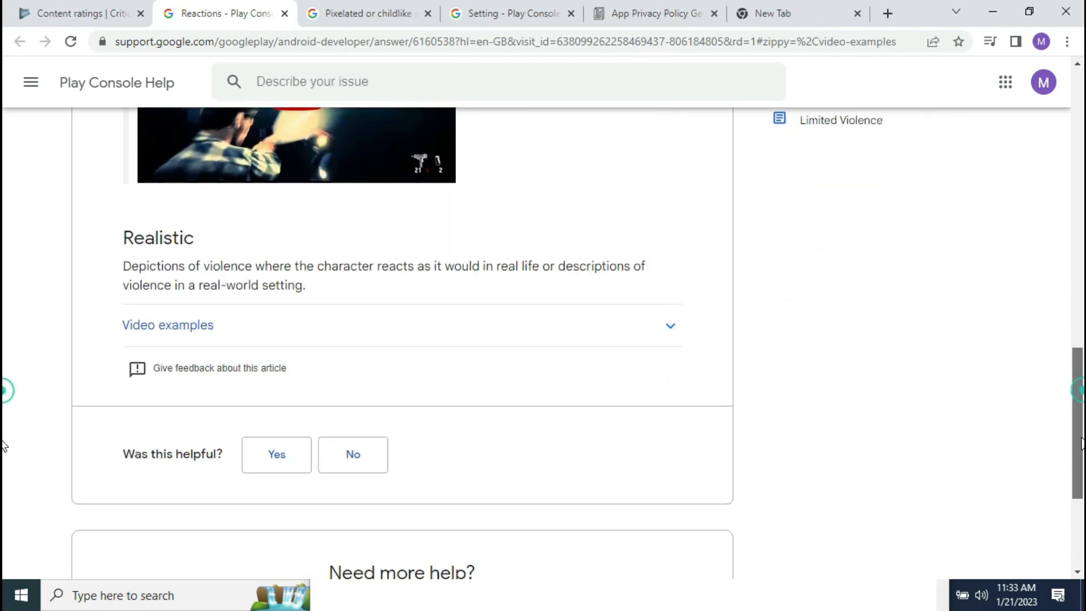
scroll(4, 388, up, 3)
click(294, 285)
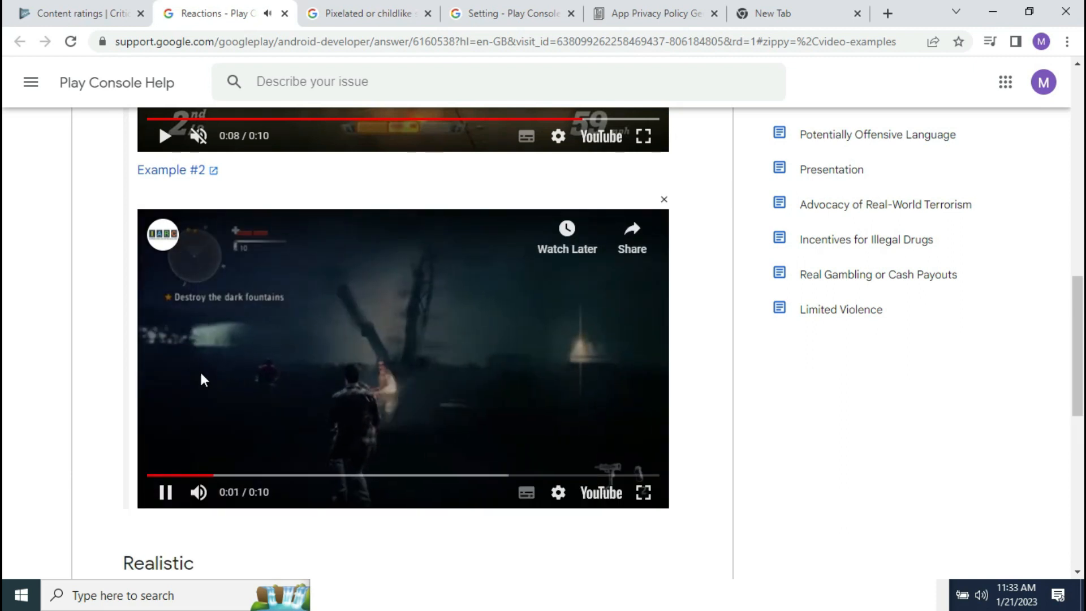
click(199, 492)
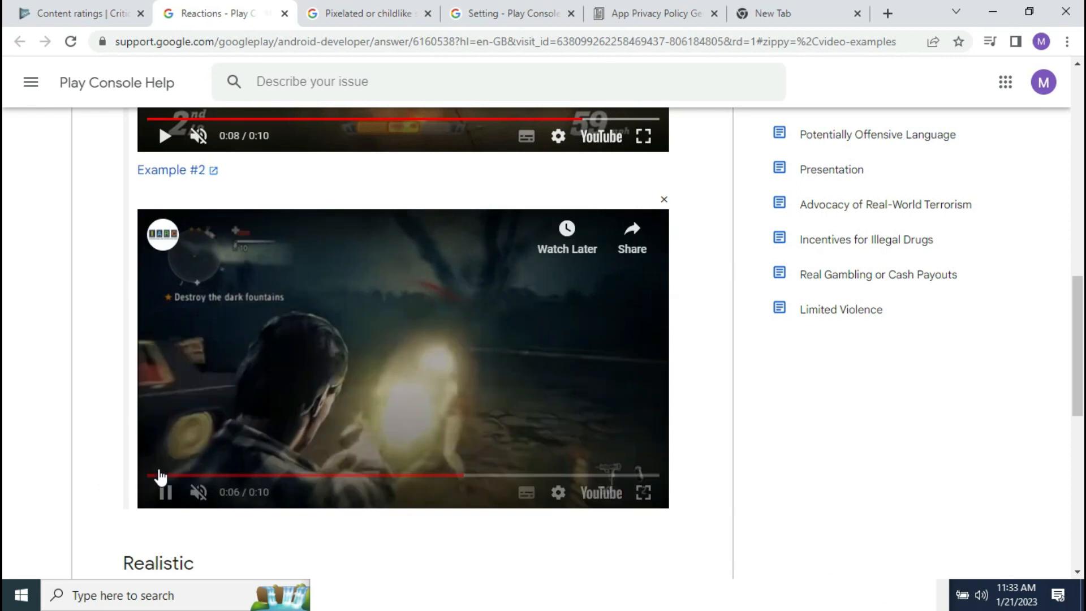
click(167, 493)
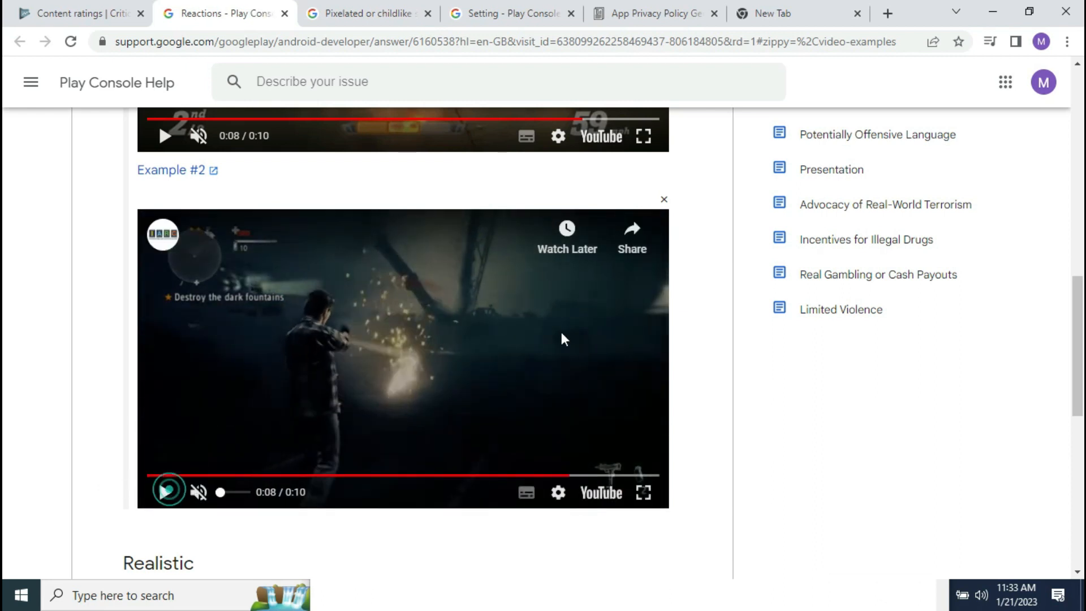
Step: Expand the Realistic video examples and play, mute and pause Example #1
scroll(511, 192, down, 8)
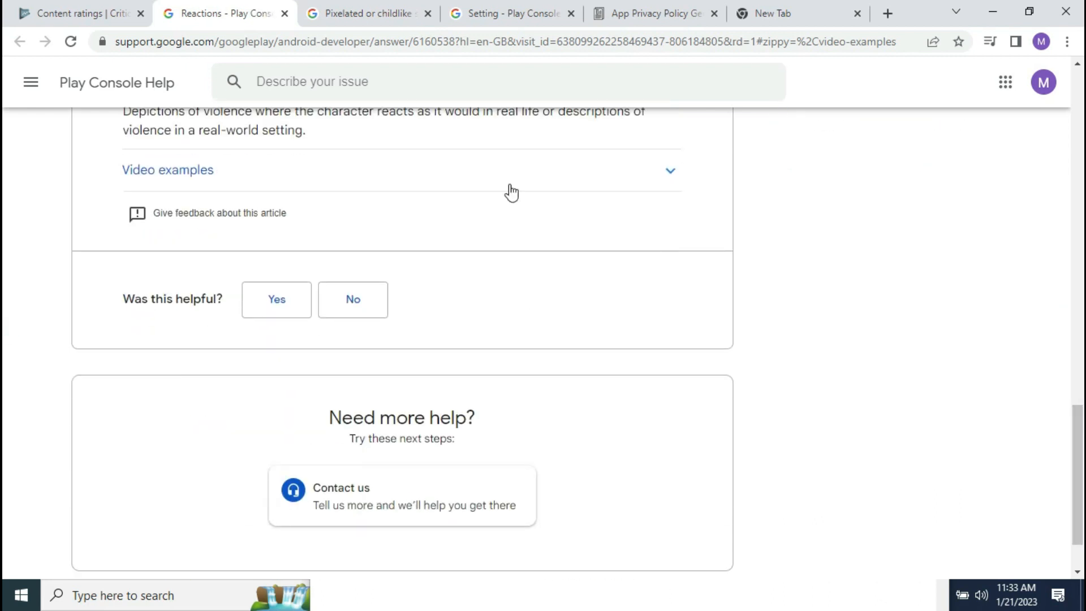
click(426, 174)
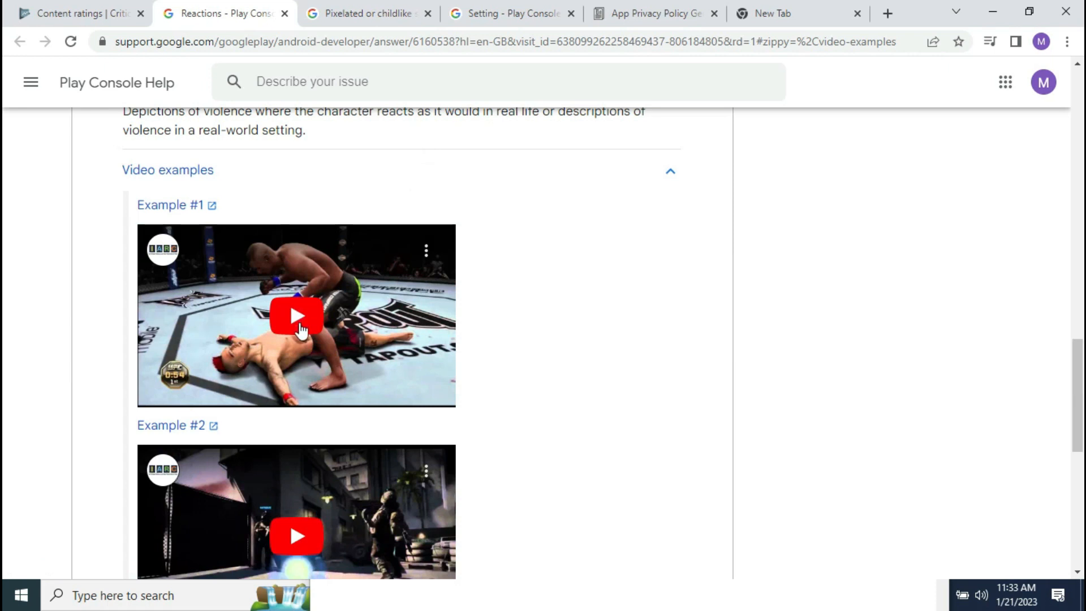
click(297, 319)
click(200, 396)
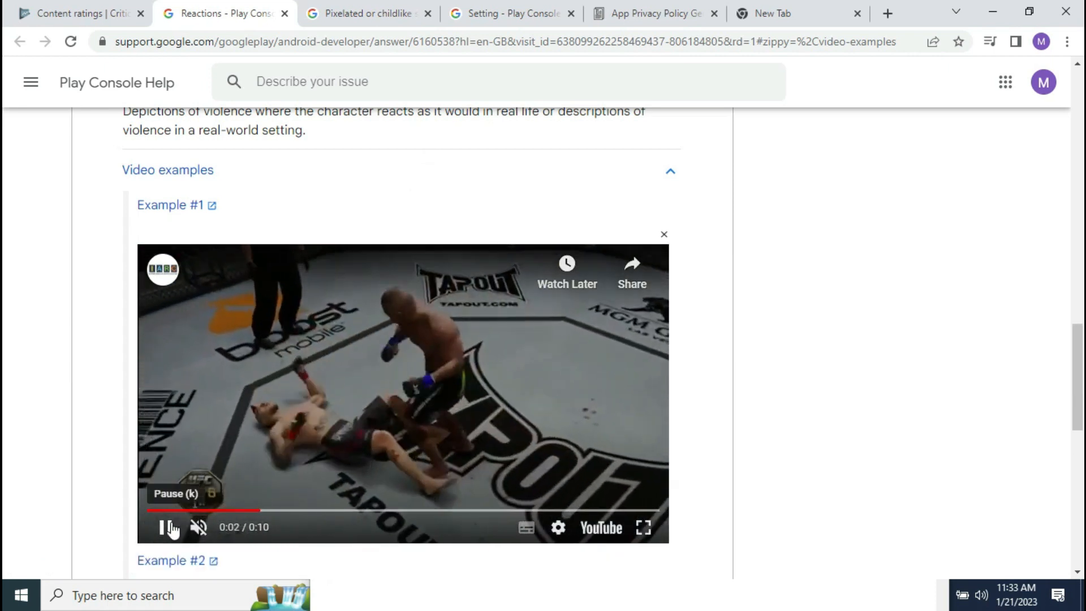
click(165, 526)
Step: Answer Unrealistic for reactions to violence and open the Presentation help article
scroll(5, 359, down, 5)
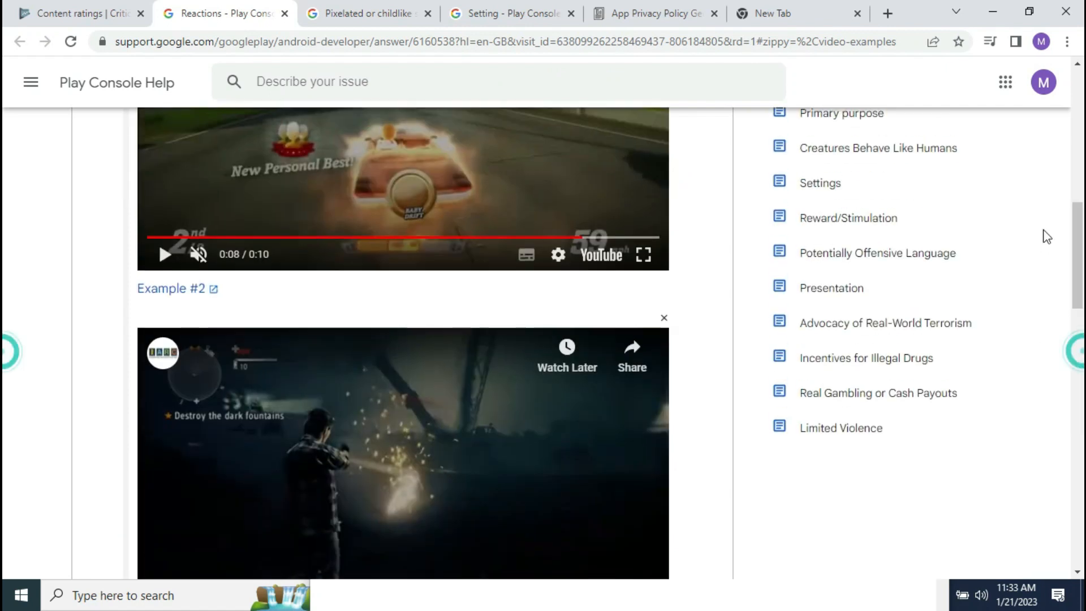
click(121, 10)
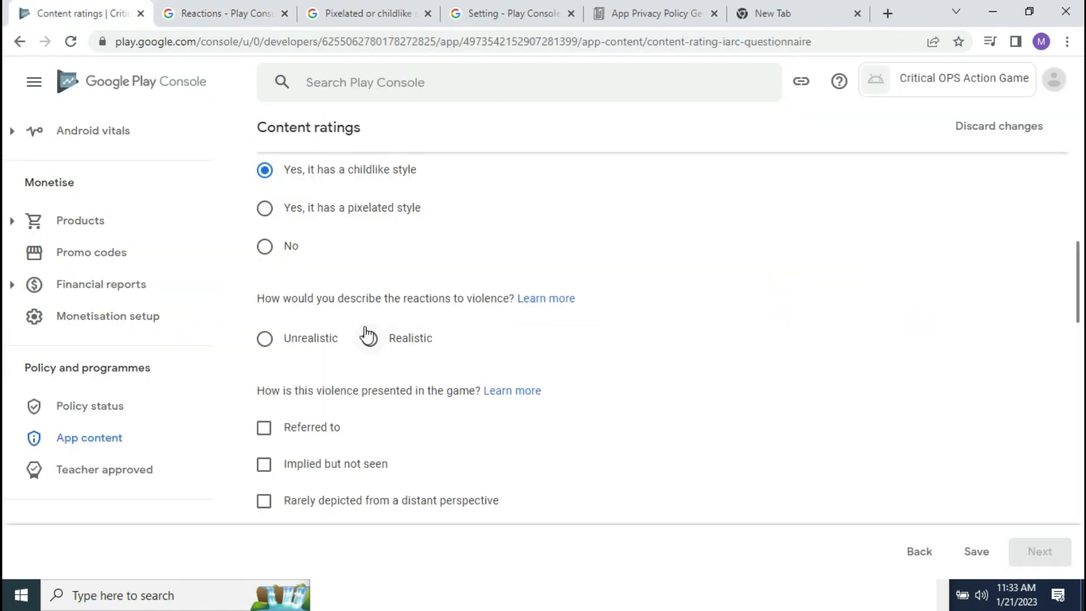
click(266, 339)
scroll(5, 322, down, 3)
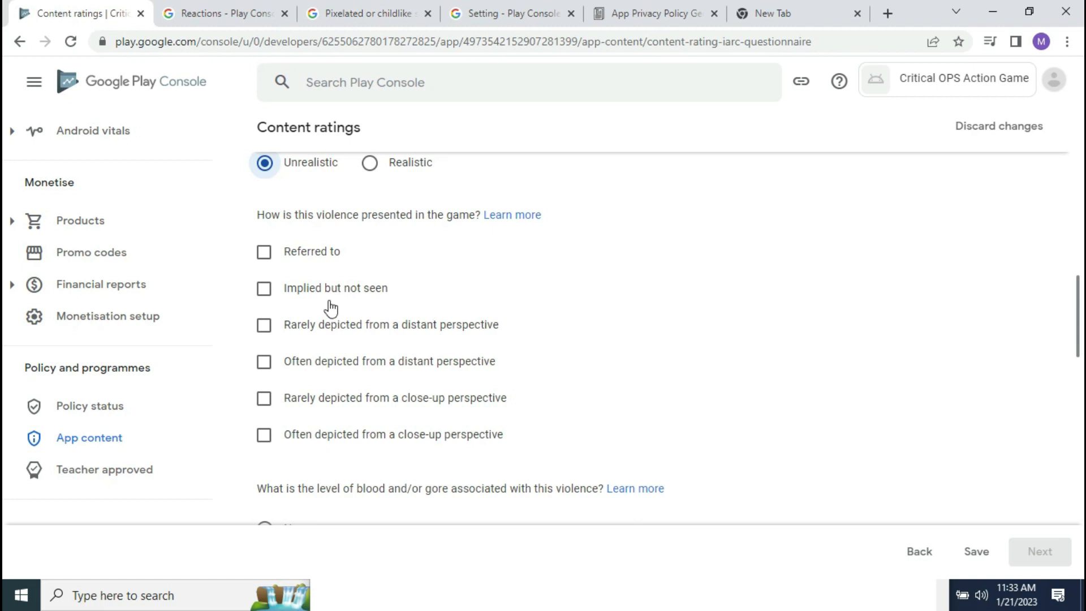
click(515, 215)
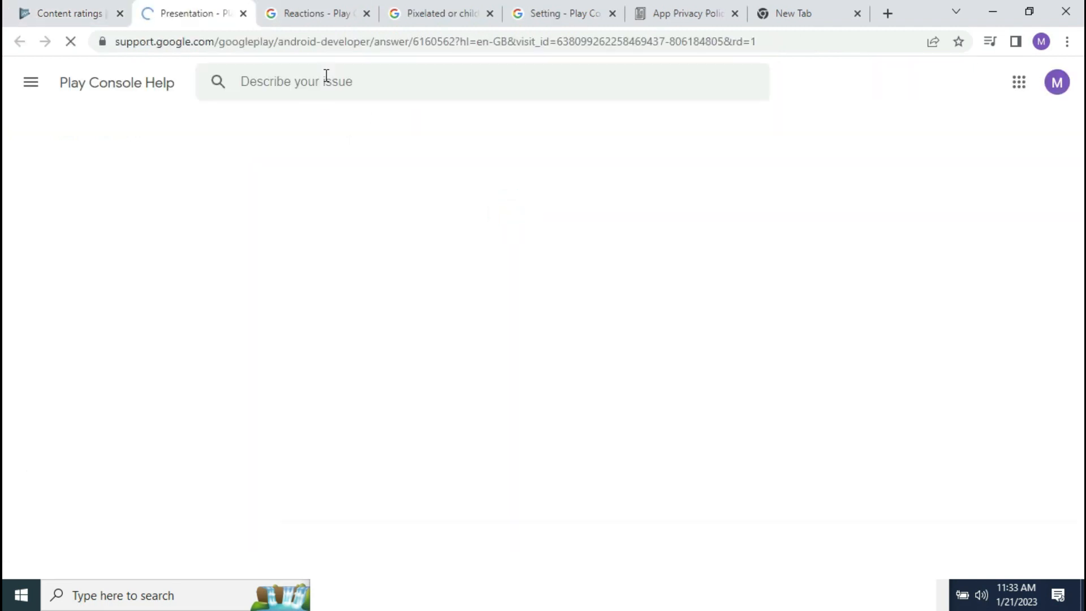
Step: Skim the Presentation help article and go back to the Content ratings questionnaire
scroll(396, 340, down, 10)
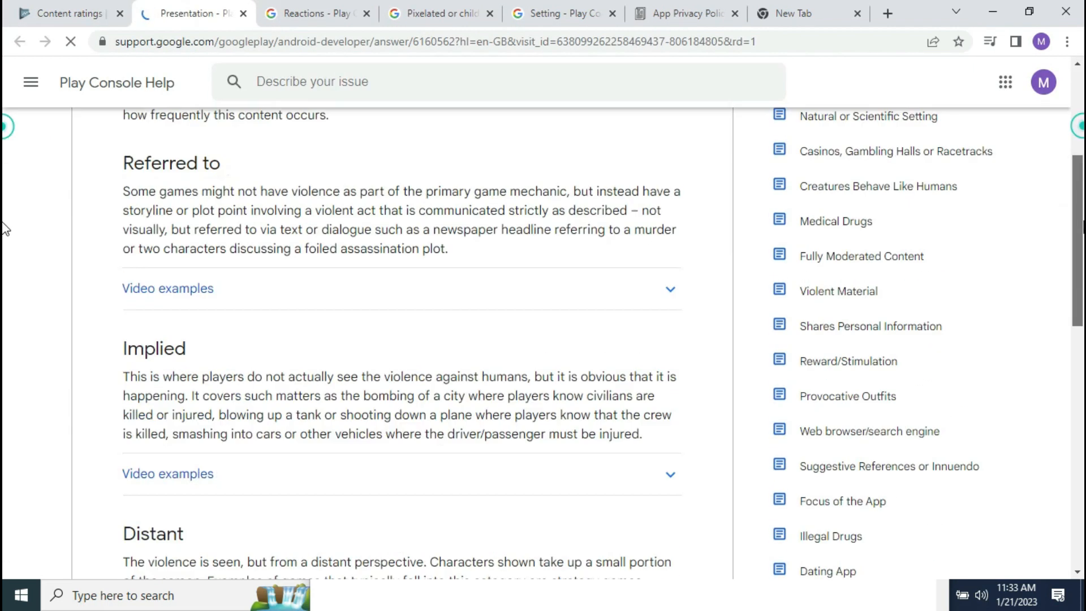
scroll(4, 351, down, 4)
scroll(1057, 322, up, 7)
click(68, 13)
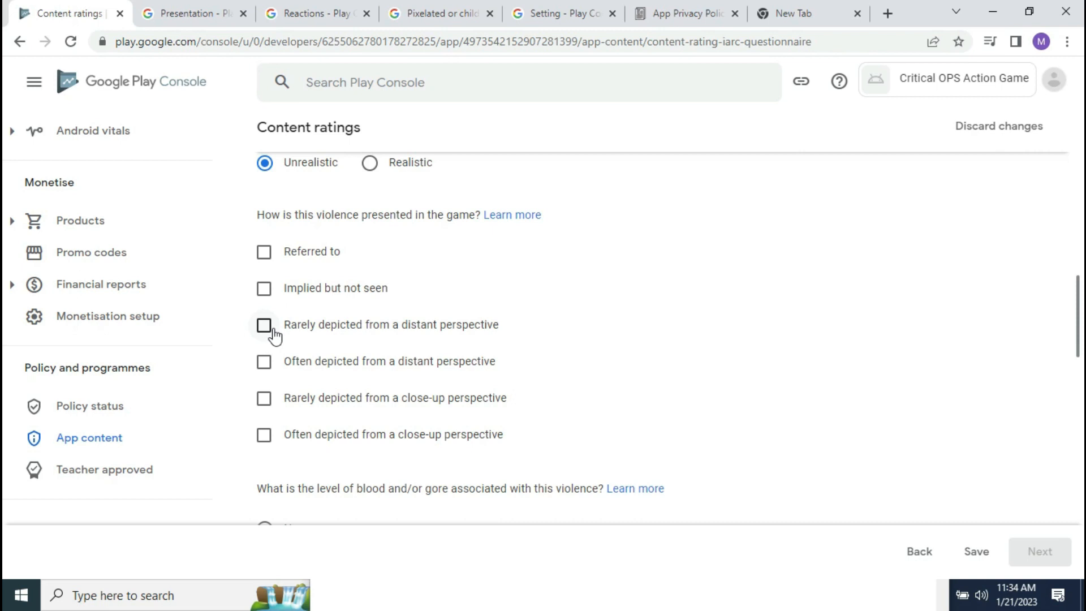
Step: Tick both distant-perspective violence options and set blood and gore to Mild/Limited
click(264, 326)
click(265, 362)
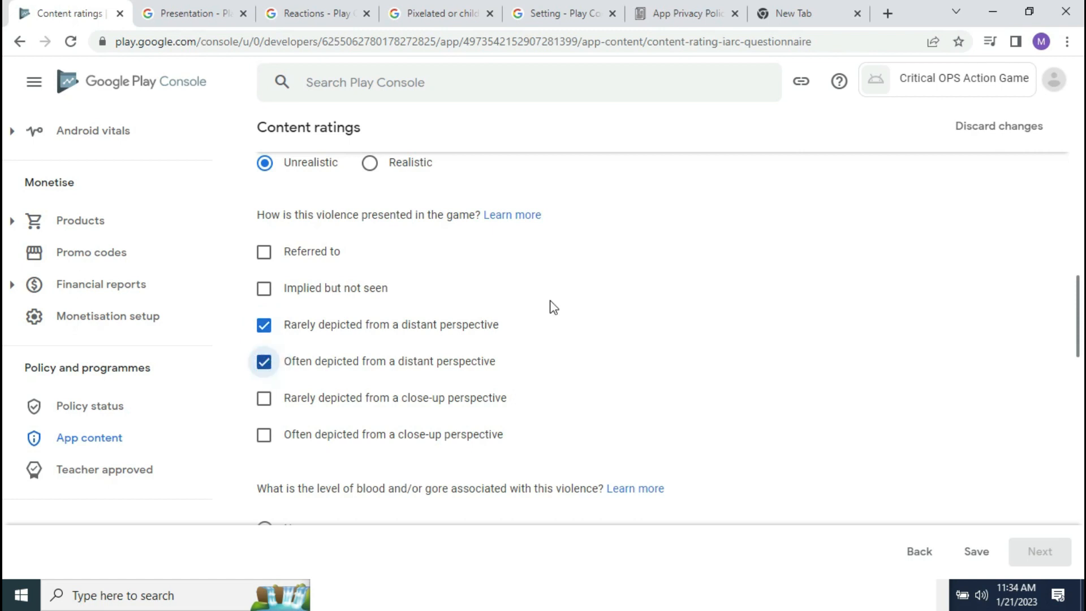
drag(1079, 304, 1079, 341)
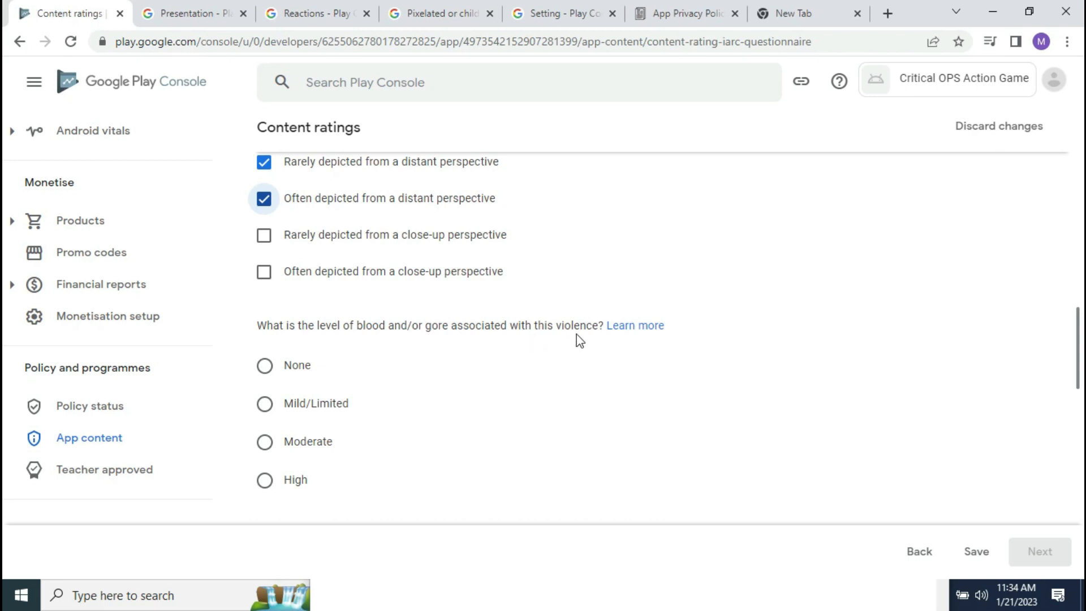
click(267, 405)
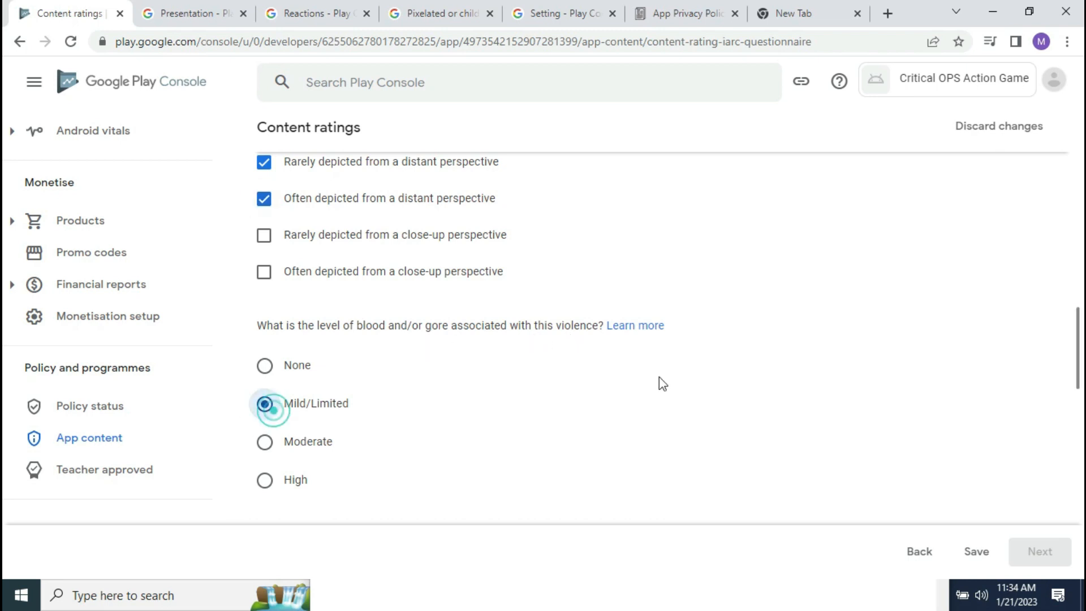
drag(1080, 340, 1080, 372)
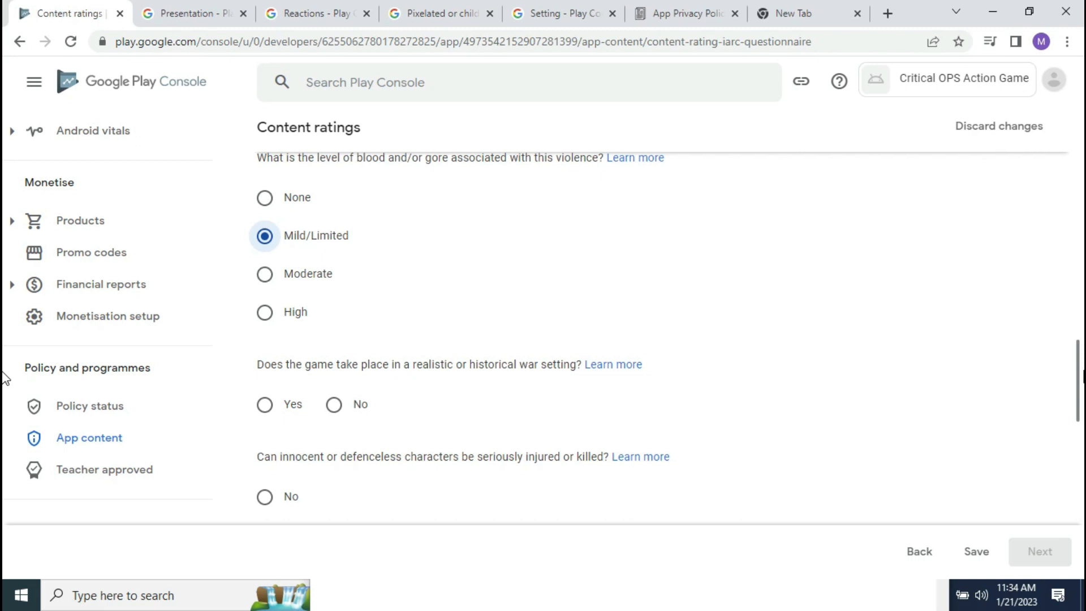
drag(1081, 377, 1083, 406)
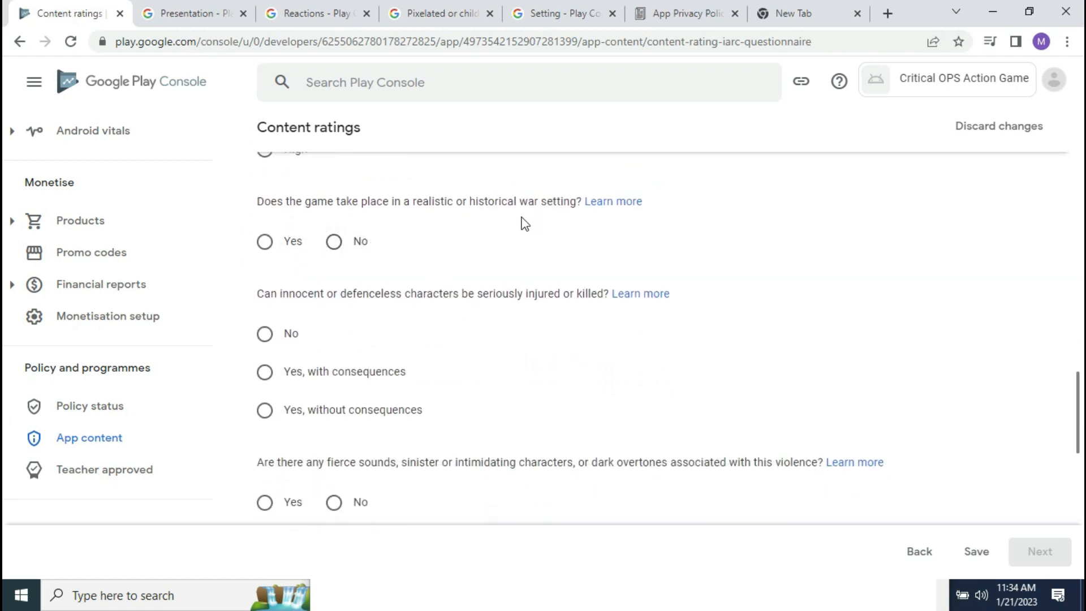
Step: Answer Yes to a realistic war setting and 'Yes, with consequences' for harming innocents
click(266, 242)
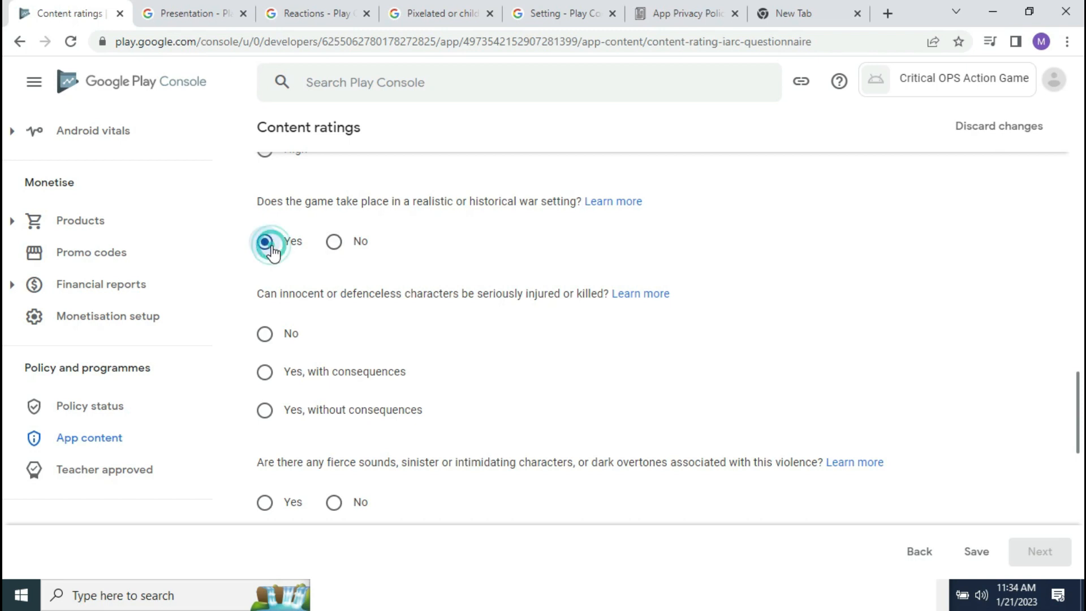
scroll(3, 407, down, 2)
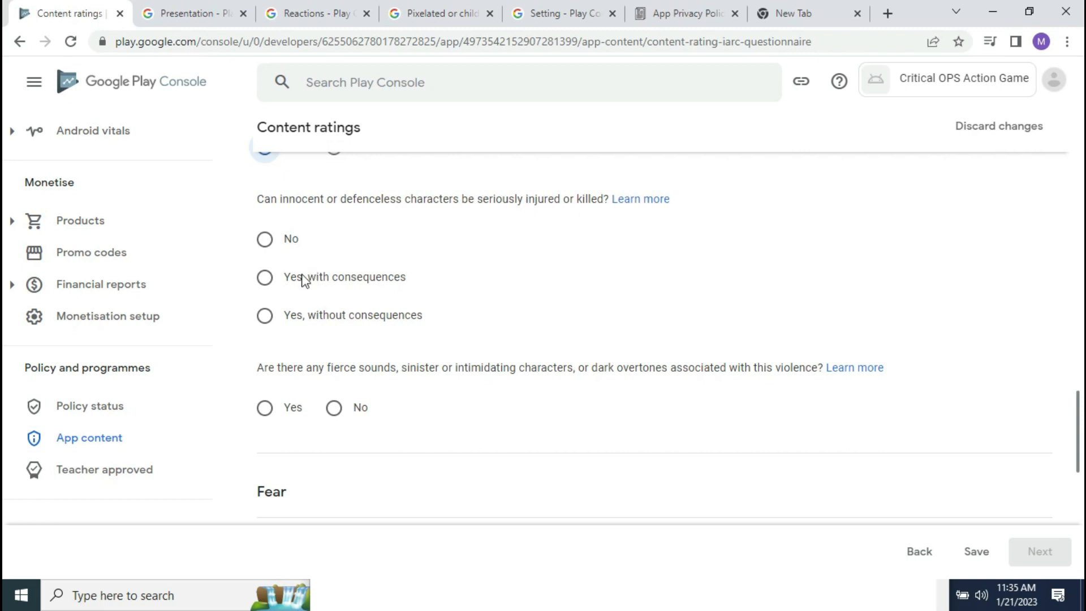
click(265, 277)
scroll(4, 418, down, 2)
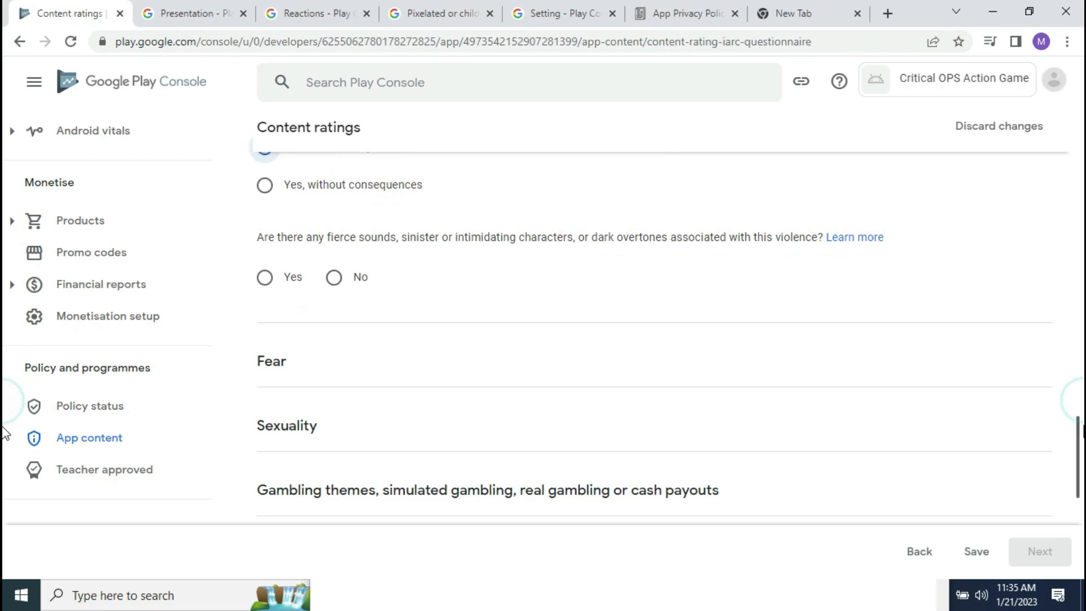
scroll(1047, 372, up, 5)
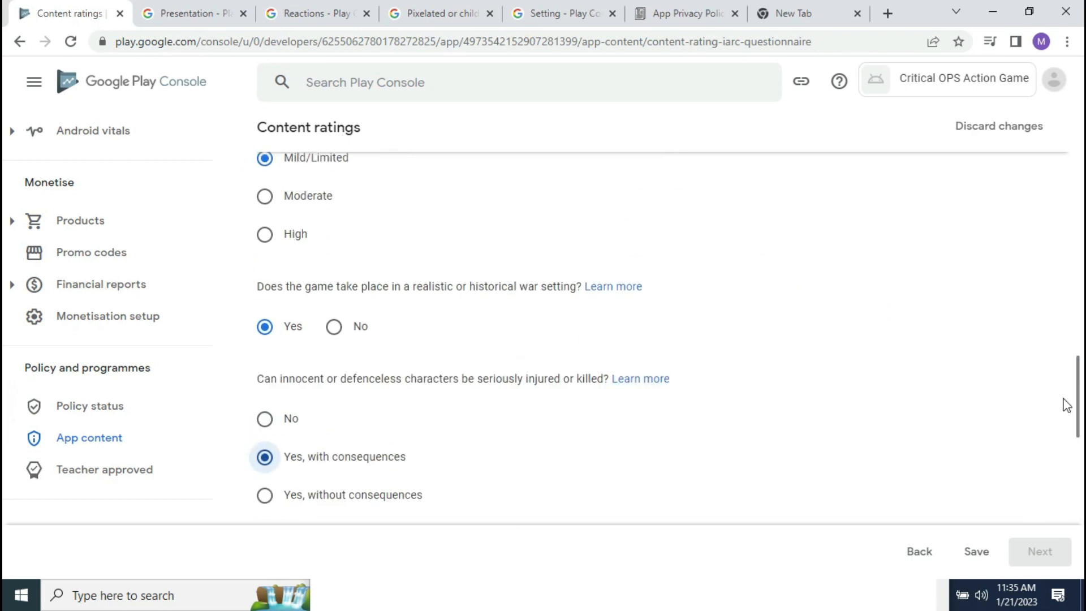
scroll(5, 447, down, 3)
scroll(4, 455, down, 1)
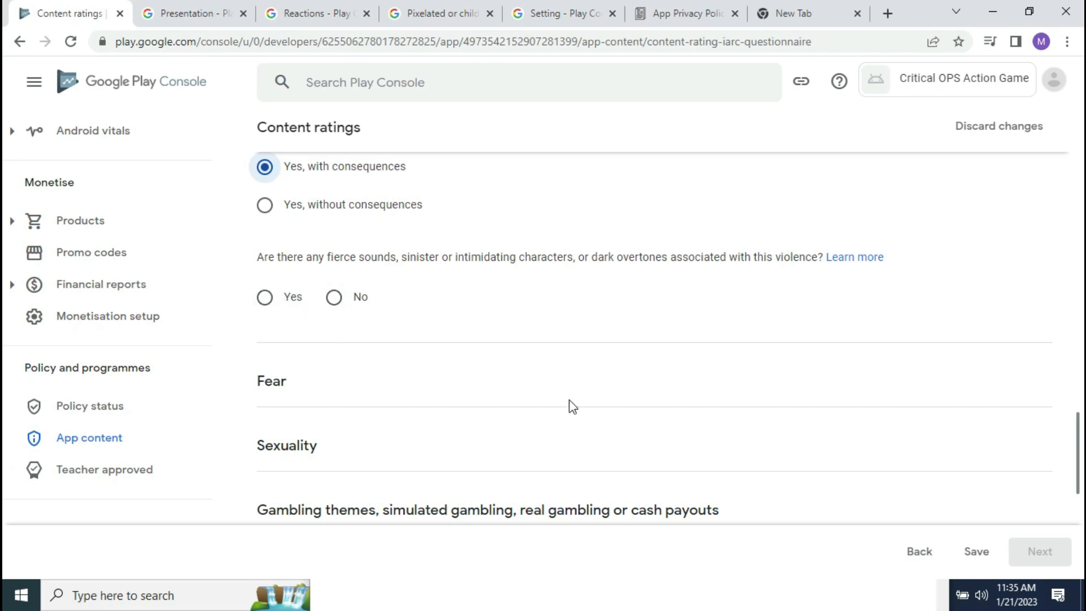
Step: Minimize the Play Console and Descriptions notes windows, then restore Play Console
click(987, 12)
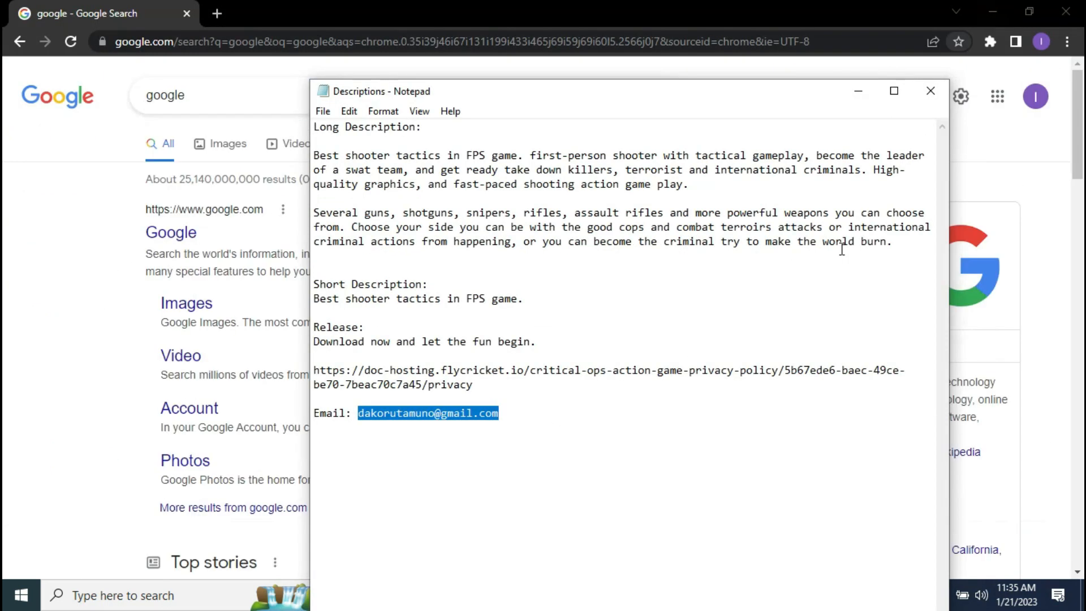
click(857, 90)
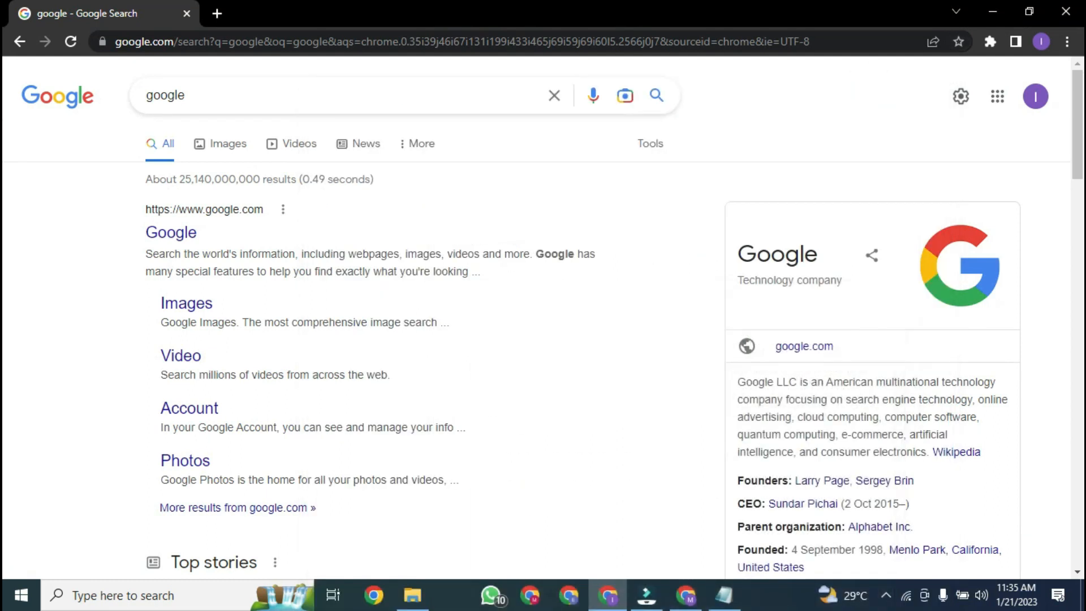
click(683, 601)
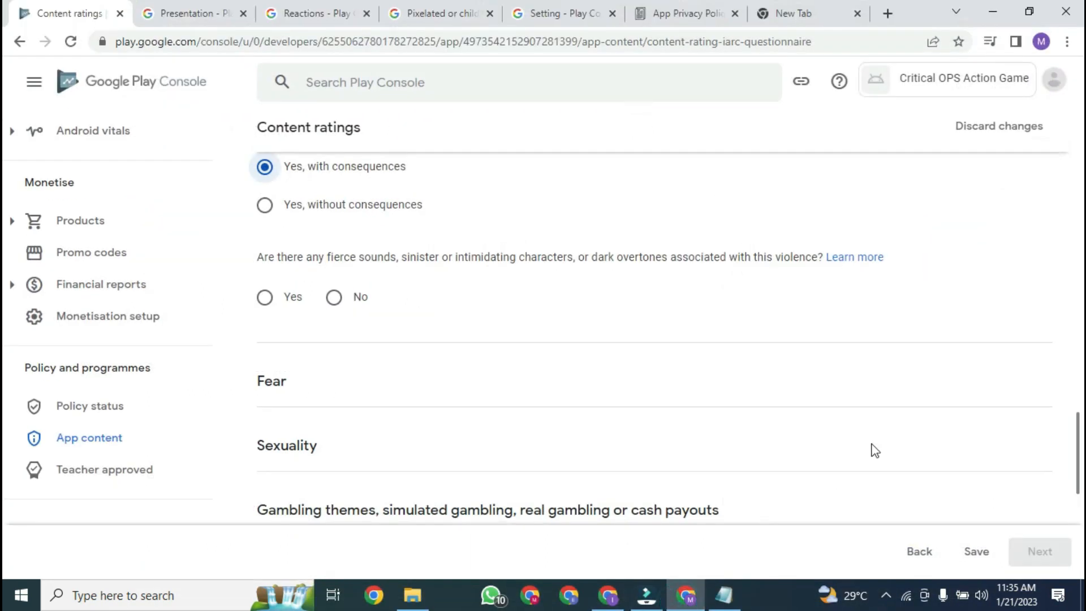
Step: Answer No to the fear questions (fierce sounds, scary content) and to sexual content
mouse_move(1079, 448)
mouse_down()
mouse_move(1079, 463)
mouse_move(1078, 435)
mouse_up()
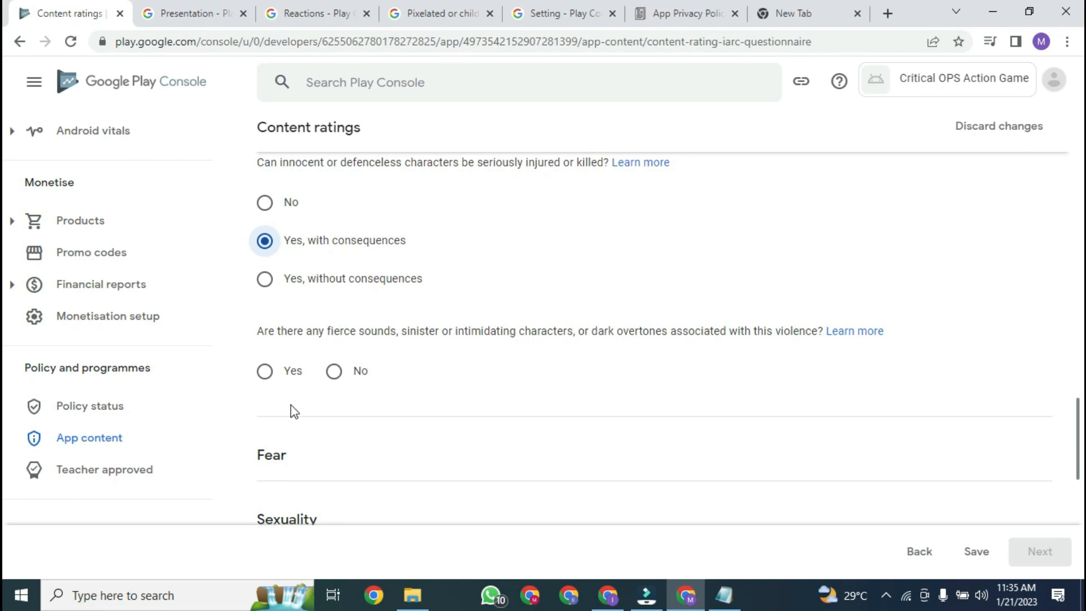
click(335, 372)
drag(1080, 416, 1083, 446)
scroll(990, 417, down, 2)
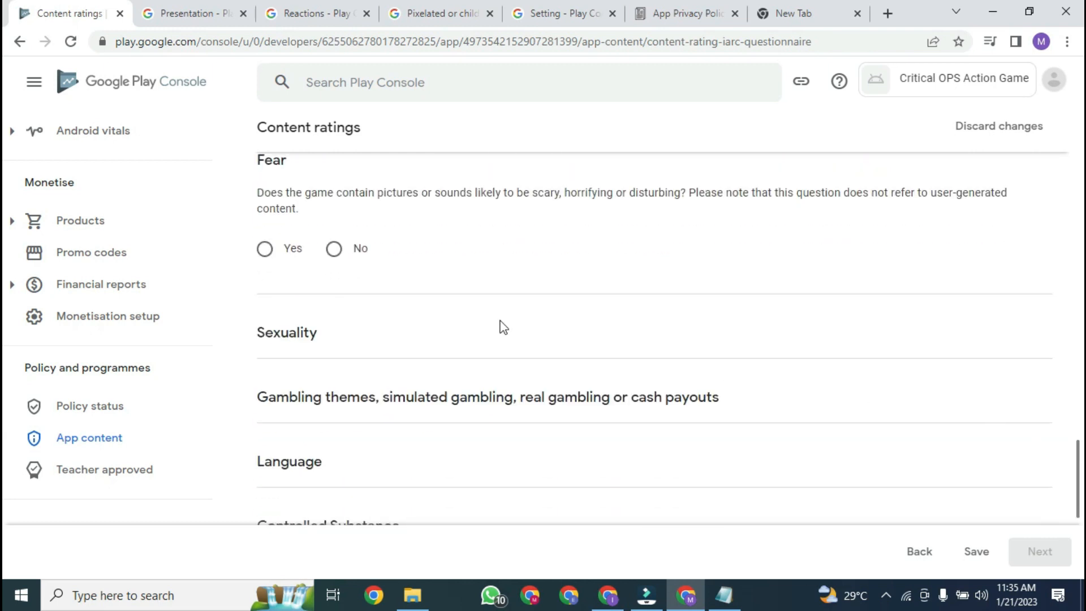
drag(1077, 461, 1075, 433)
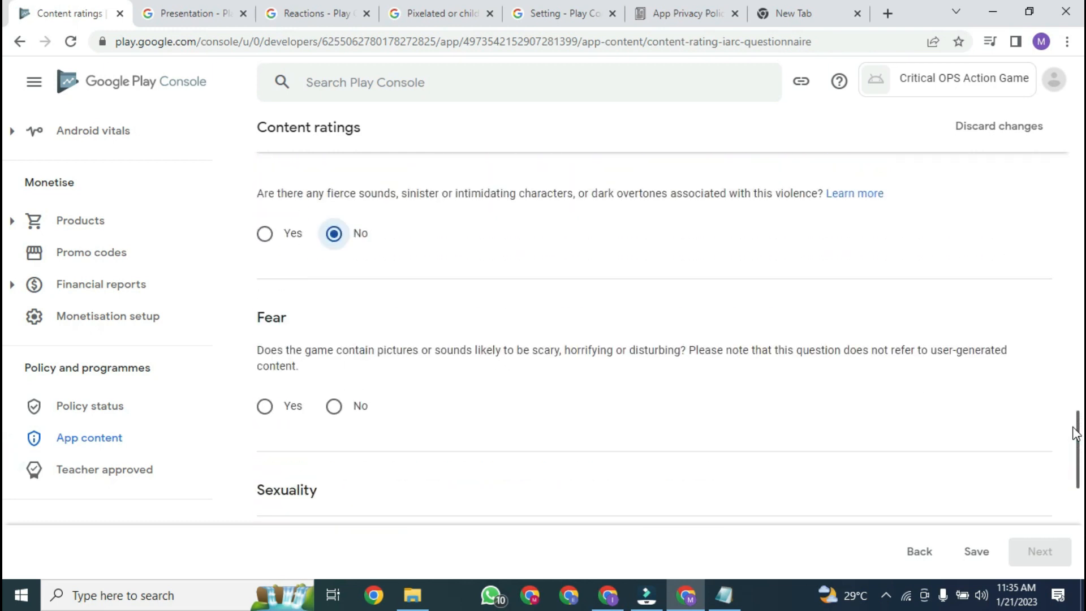
scroll(1076, 434, down, 2)
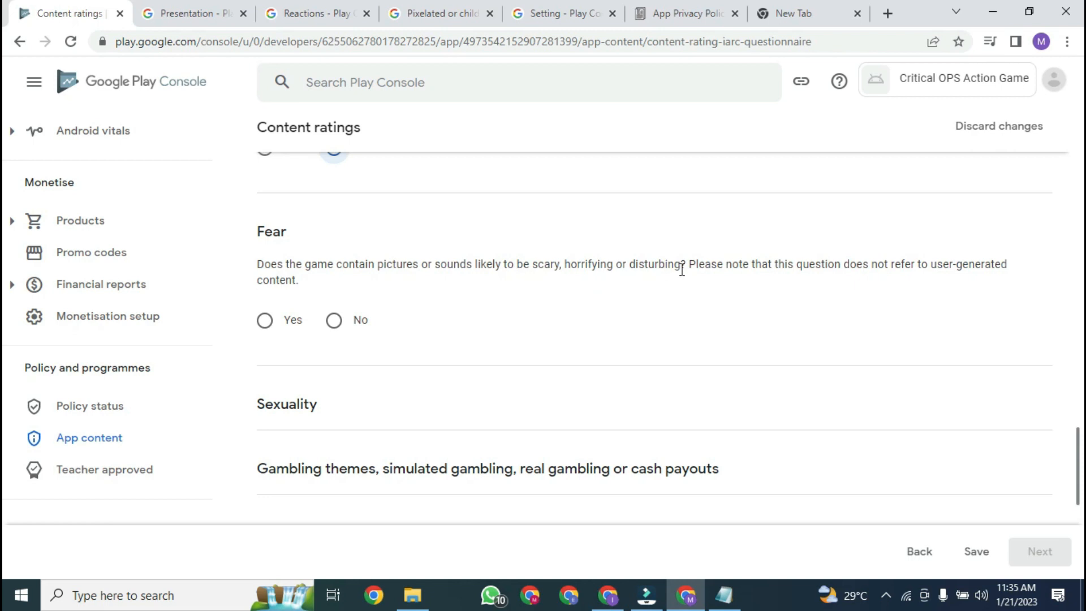
click(334, 320)
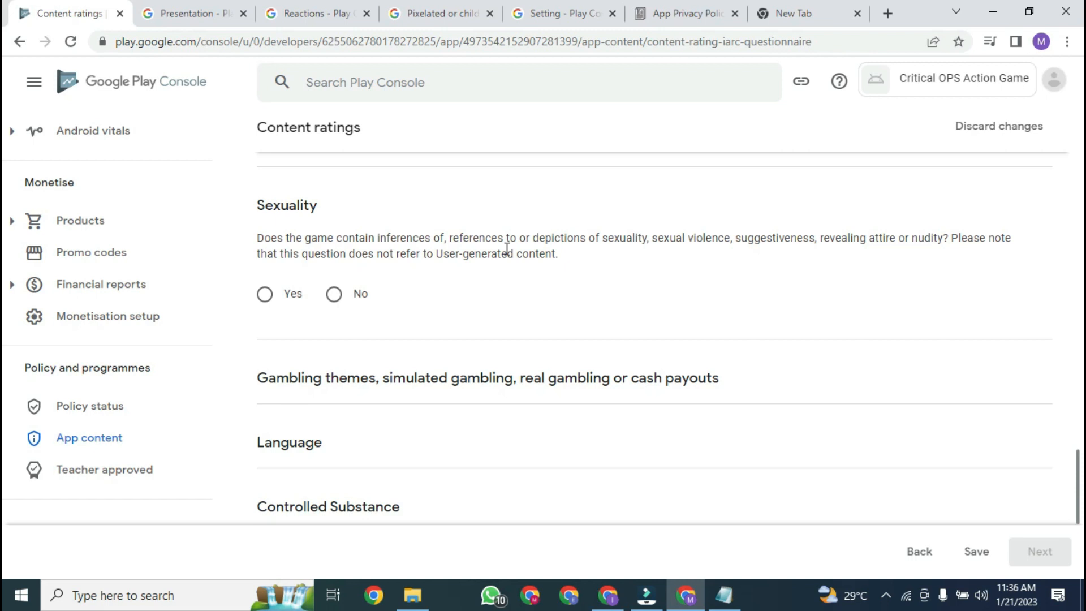
click(343, 298)
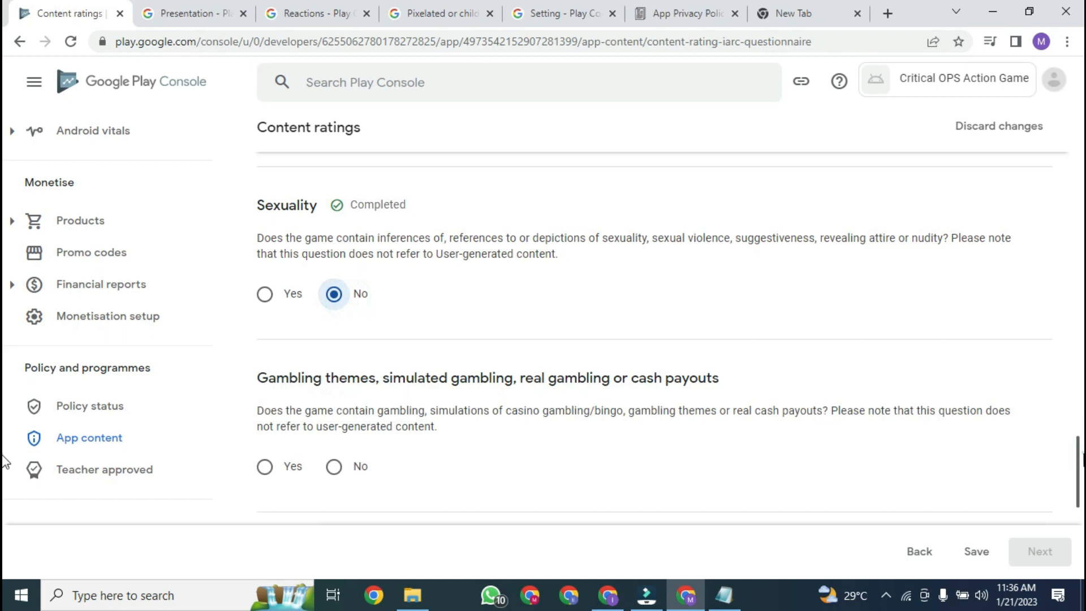
Step: Answer No to gambling, offensive language, controlled substances and crude humour
scroll(3, 447, down, 3)
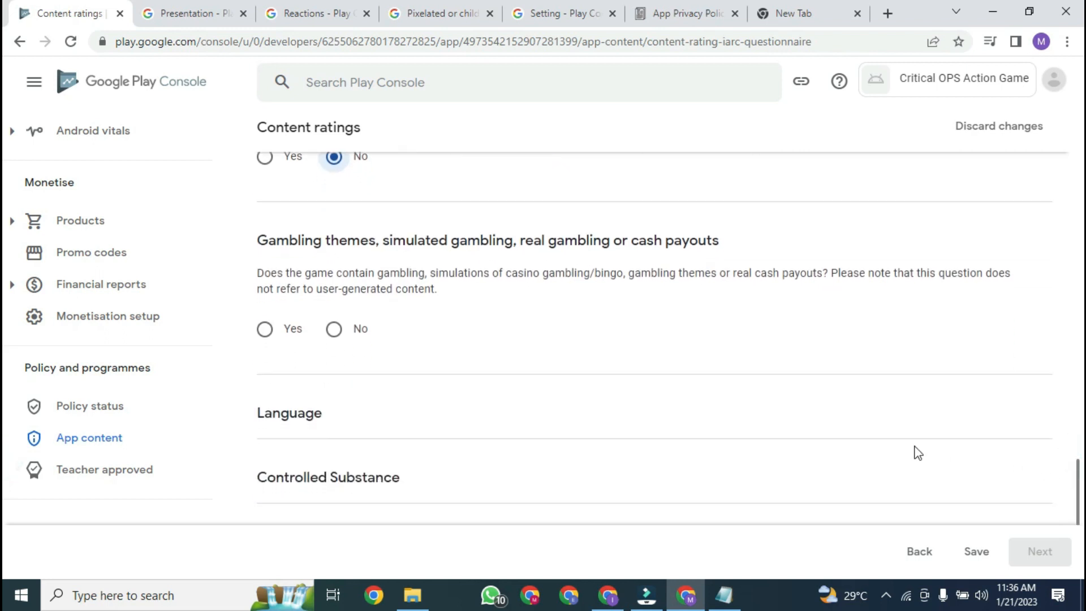
scroll(1079, 472, up, 3)
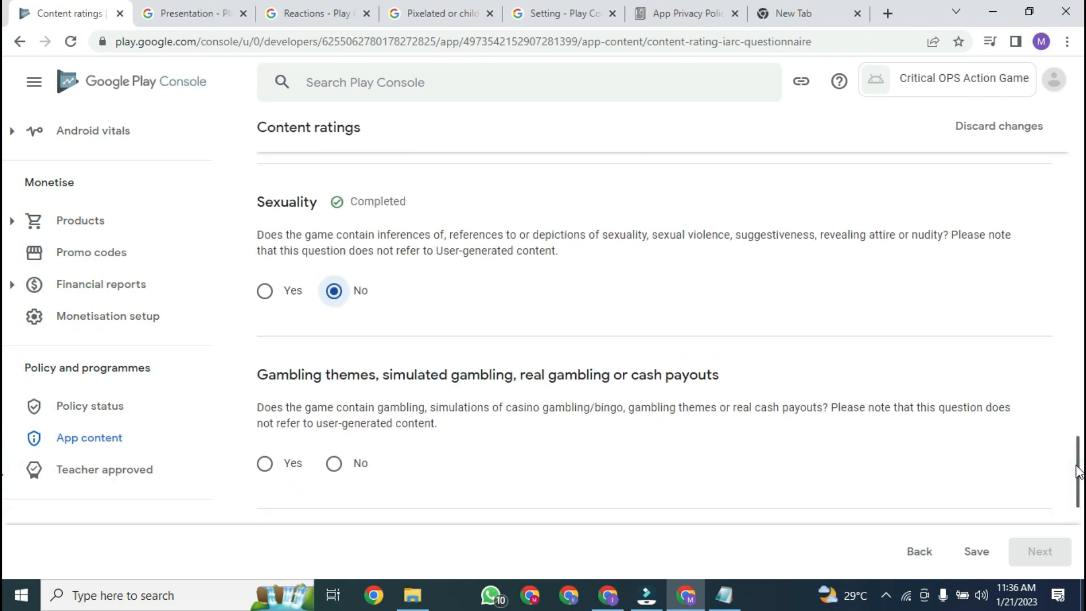
drag(1077, 473, 1079, 486)
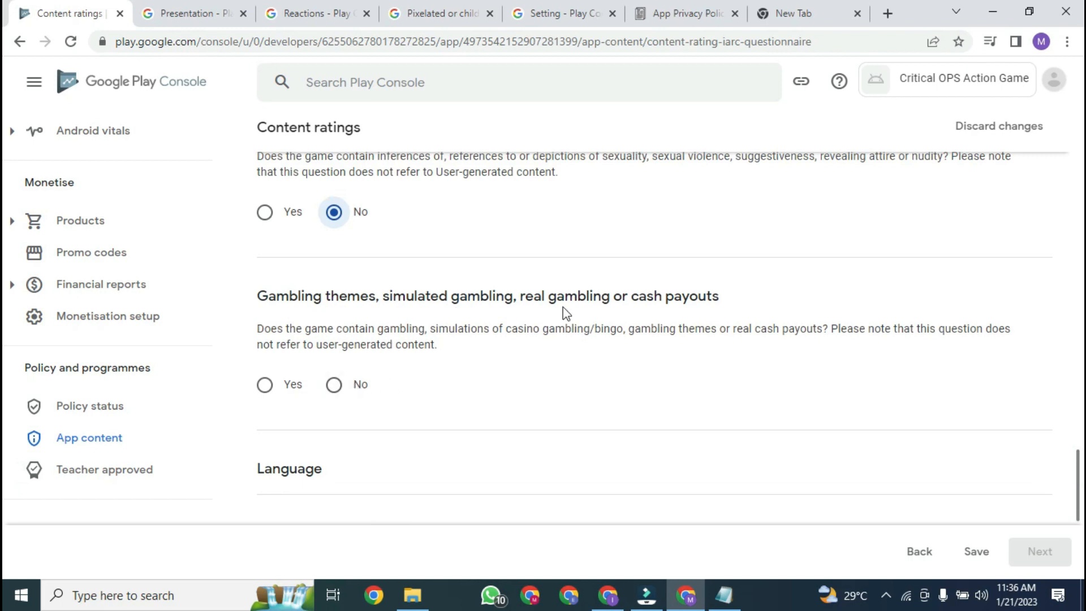
click(356, 387)
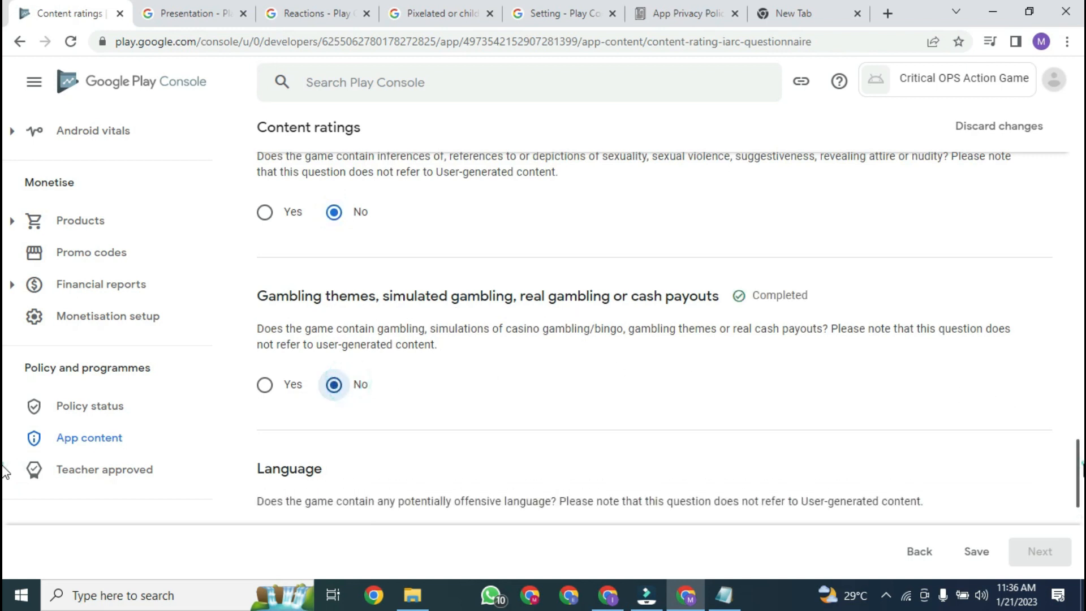
scroll(4, 501, down, 3)
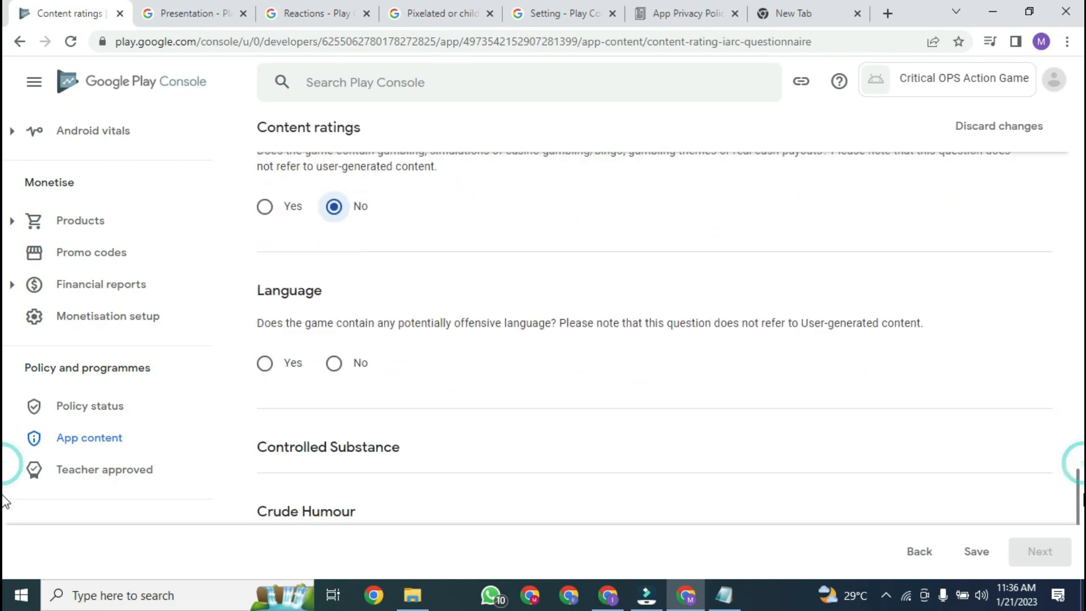
click(349, 367)
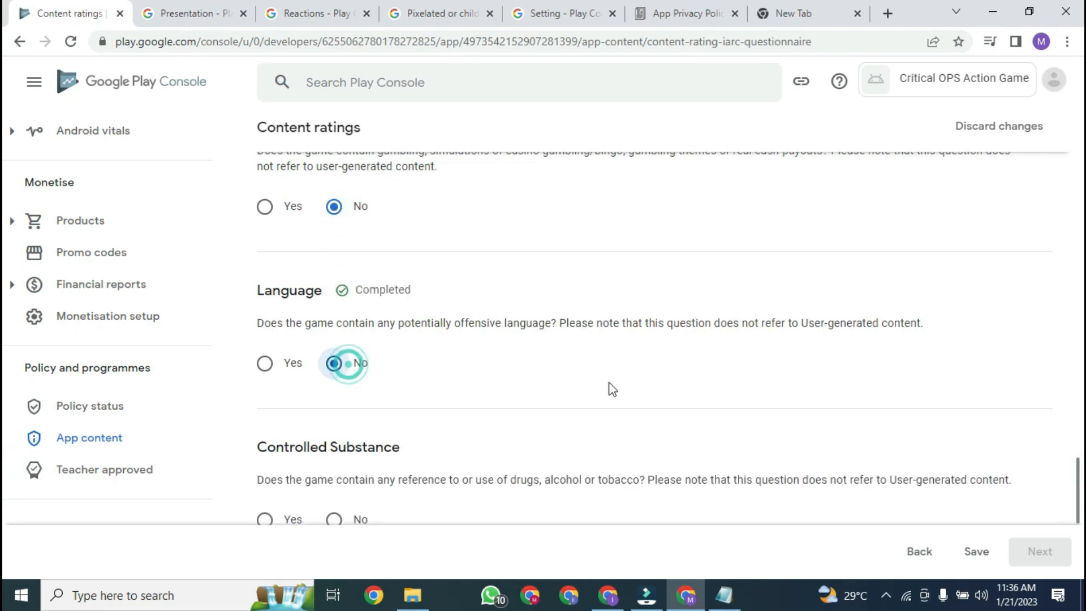
scroll(5, 492, down, 3)
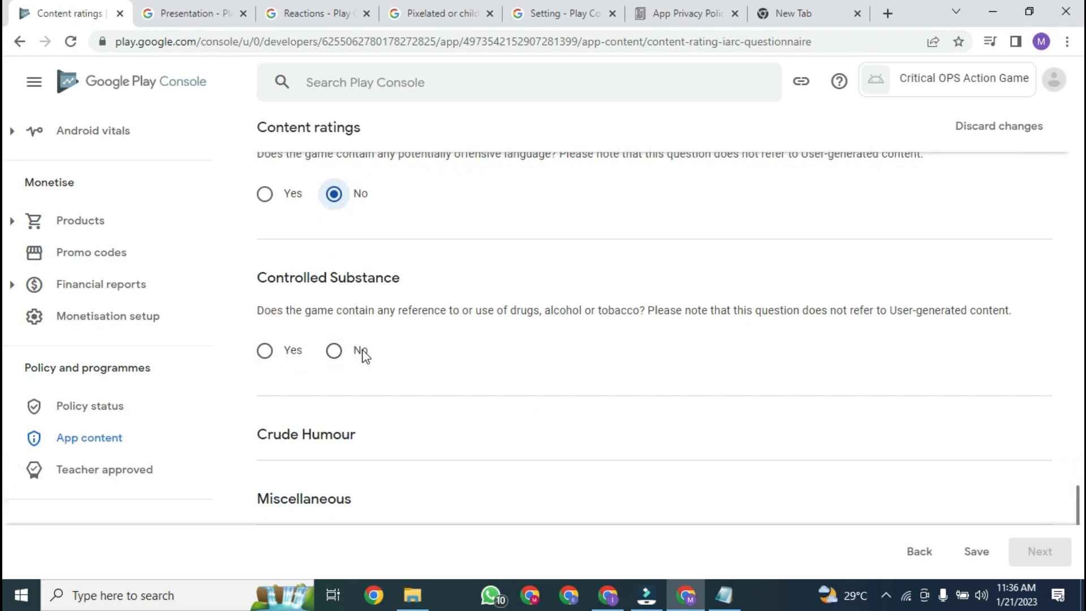
click(336, 352)
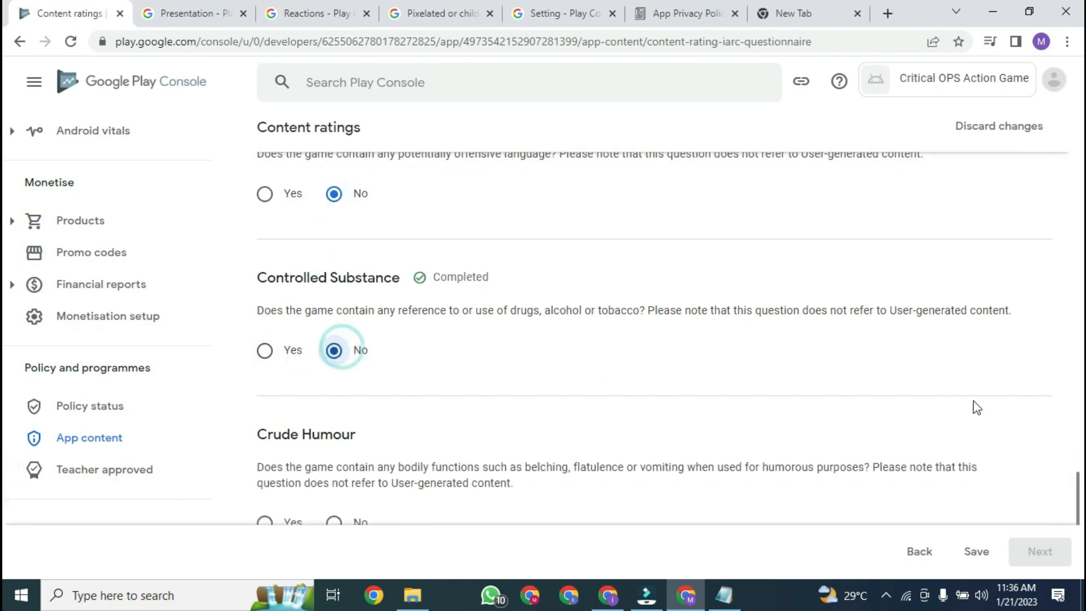
scroll(6, 486, down, 3)
drag(1083, 501, 1083, 510)
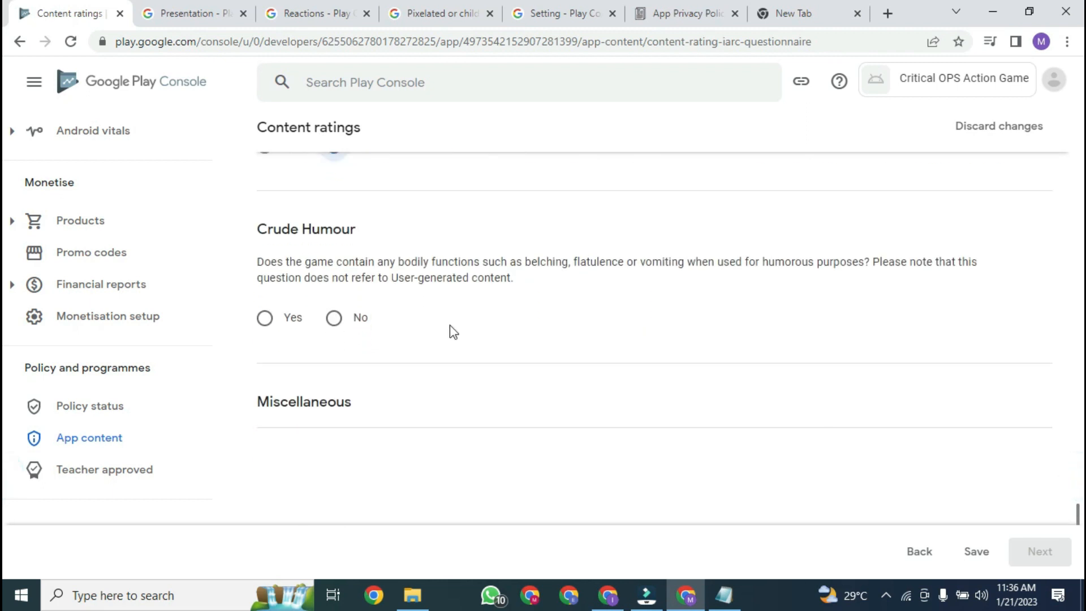
click(356, 321)
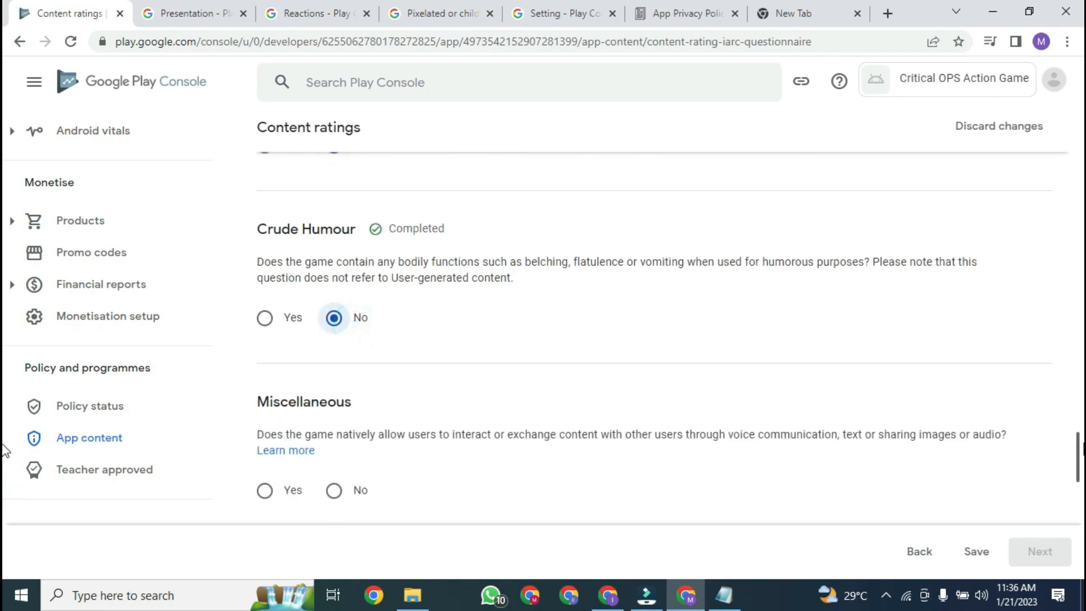
scroll(6, 464, down, 3)
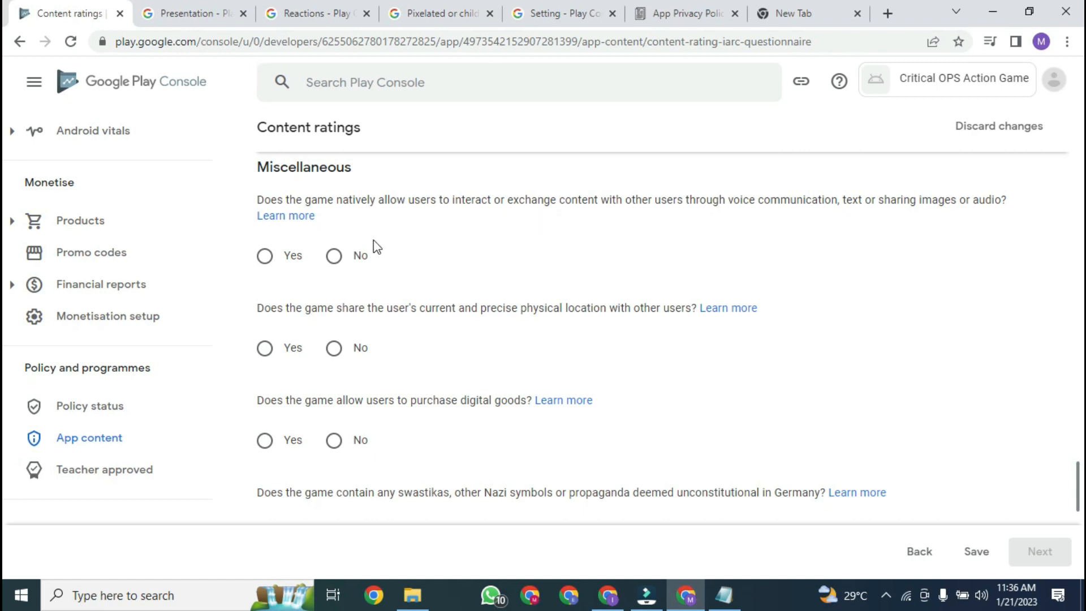
Step: Answer No to user interaction, location sharing, digital purchases, Nazi symbols and the Republic of Korea question
click(334, 257)
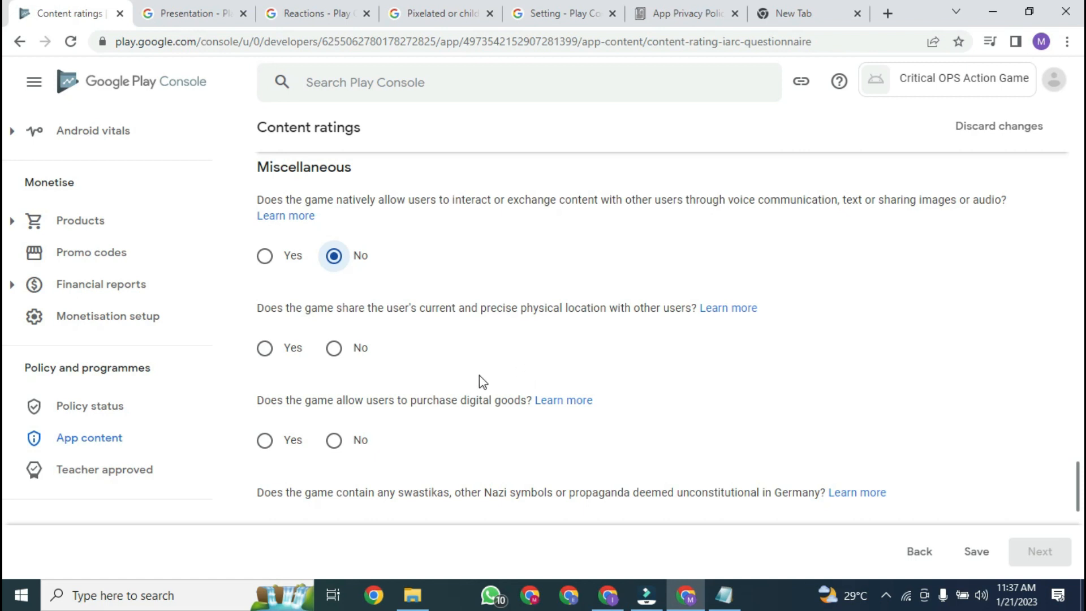
click(335, 349)
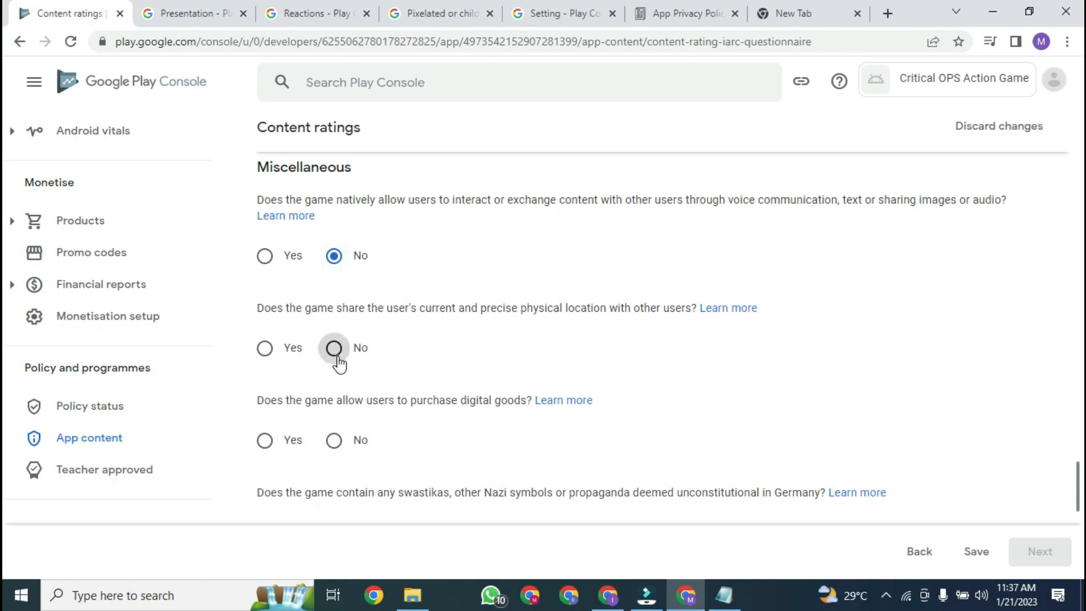
click(355, 446)
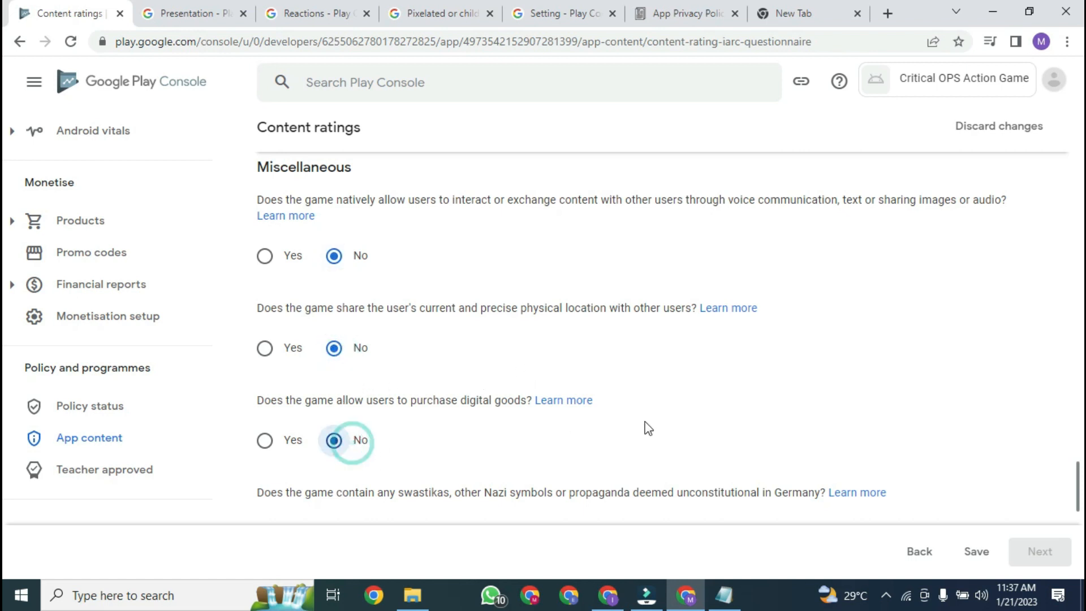
scroll(5, 486, down, 4)
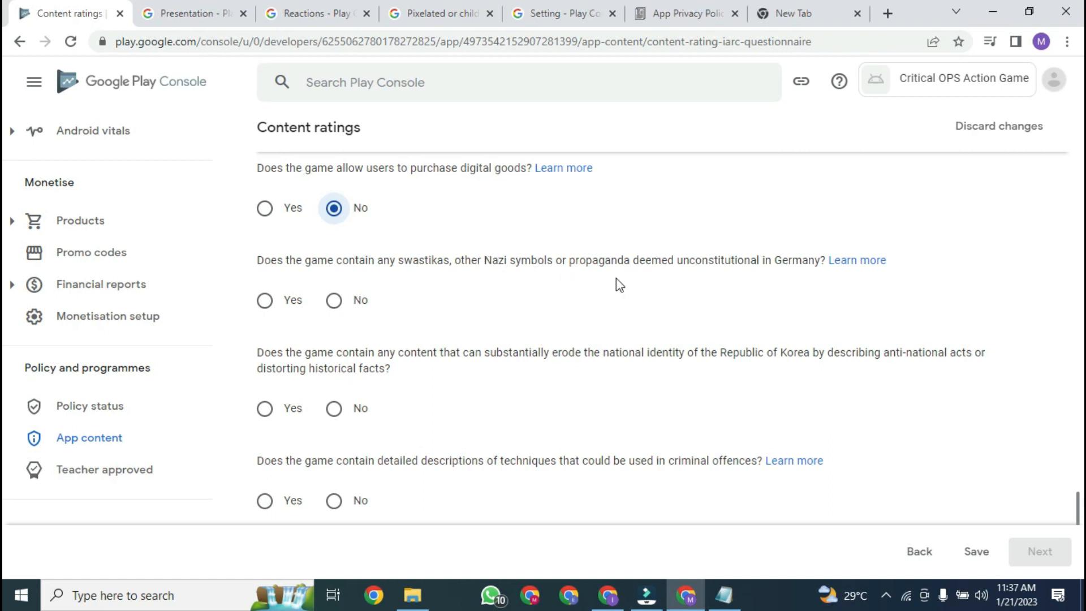
click(343, 309)
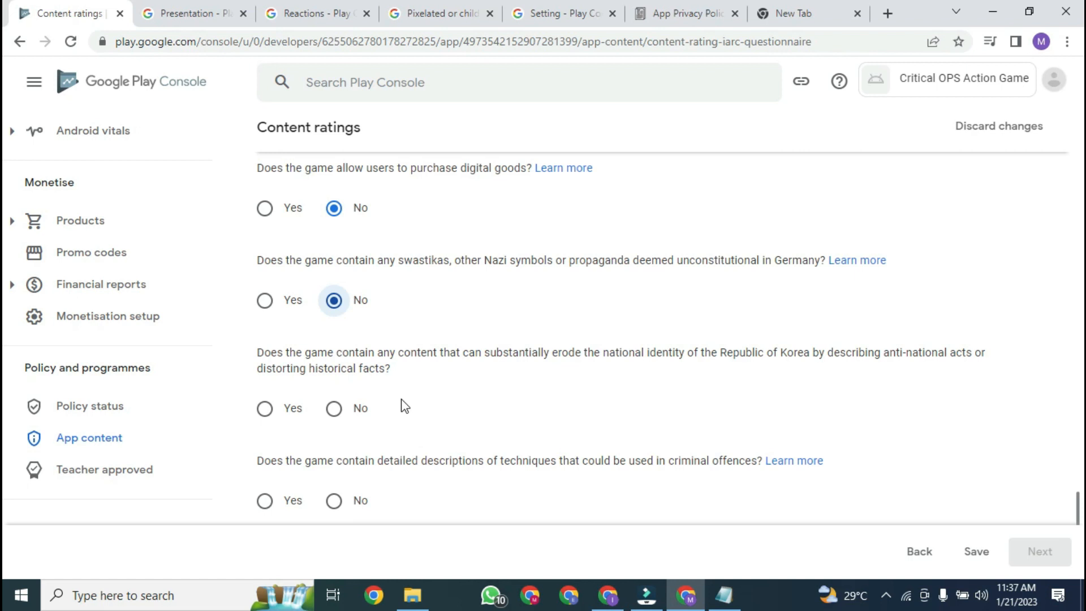
click(363, 405)
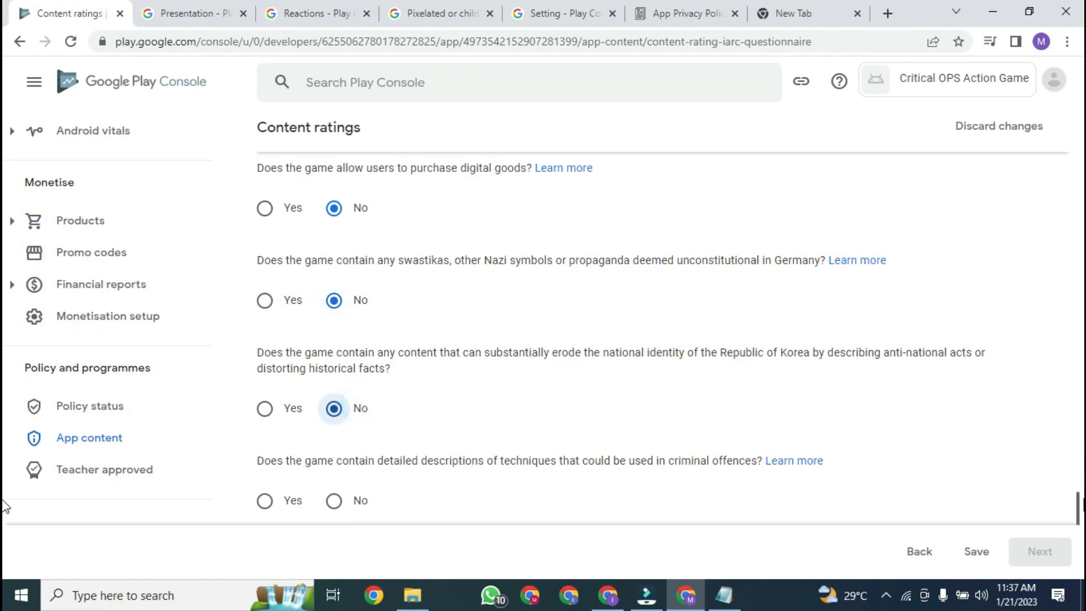
Step: Answer No to criminal techniques and terrorism, then save the rating questionnaire
scroll(6, 497, down, 3)
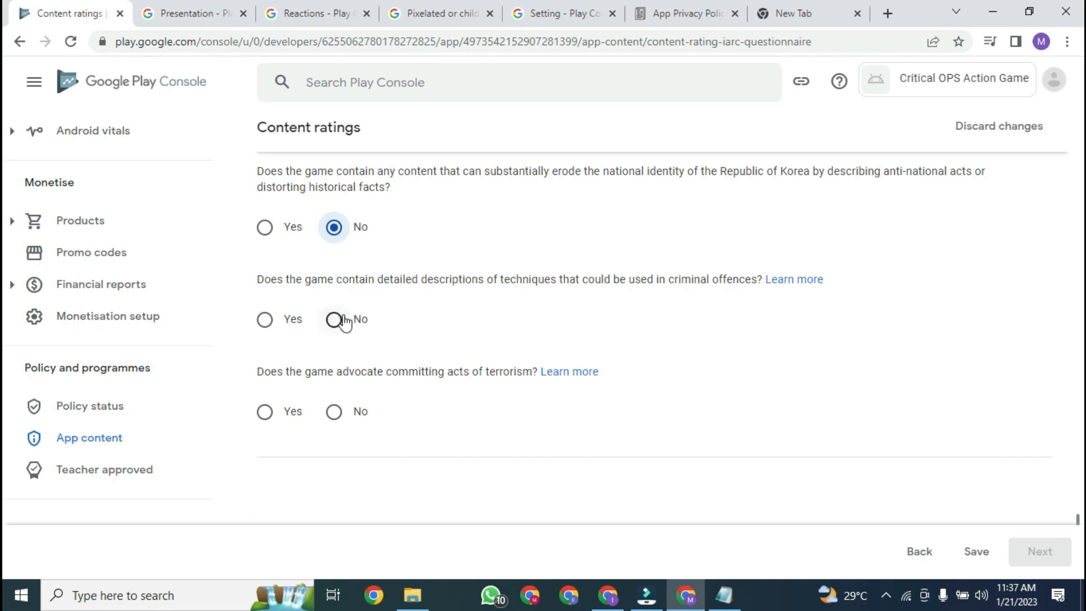
click(345, 321)
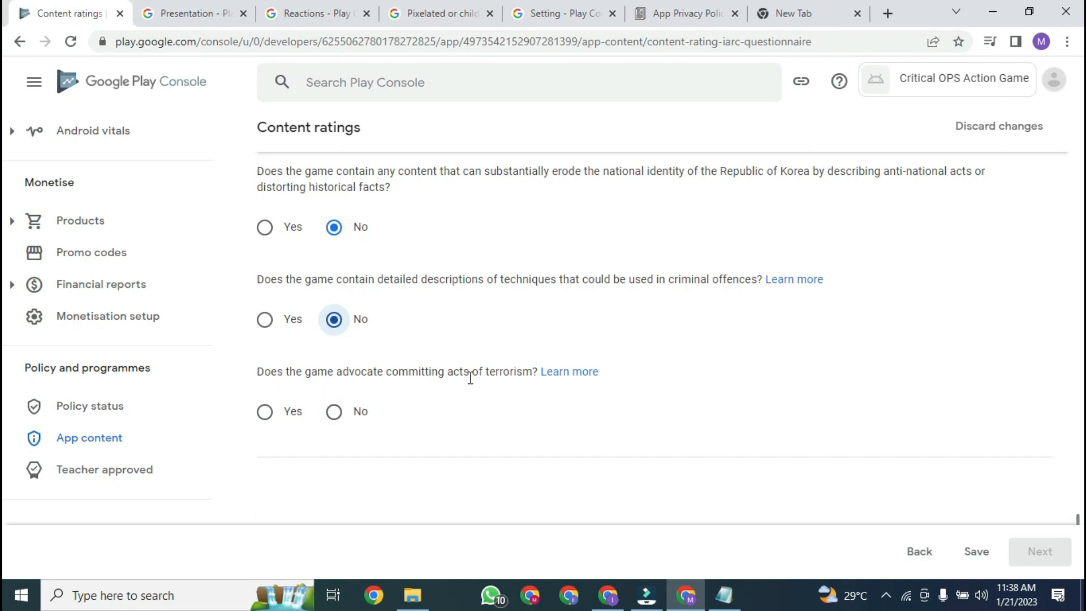
click(337, 414)
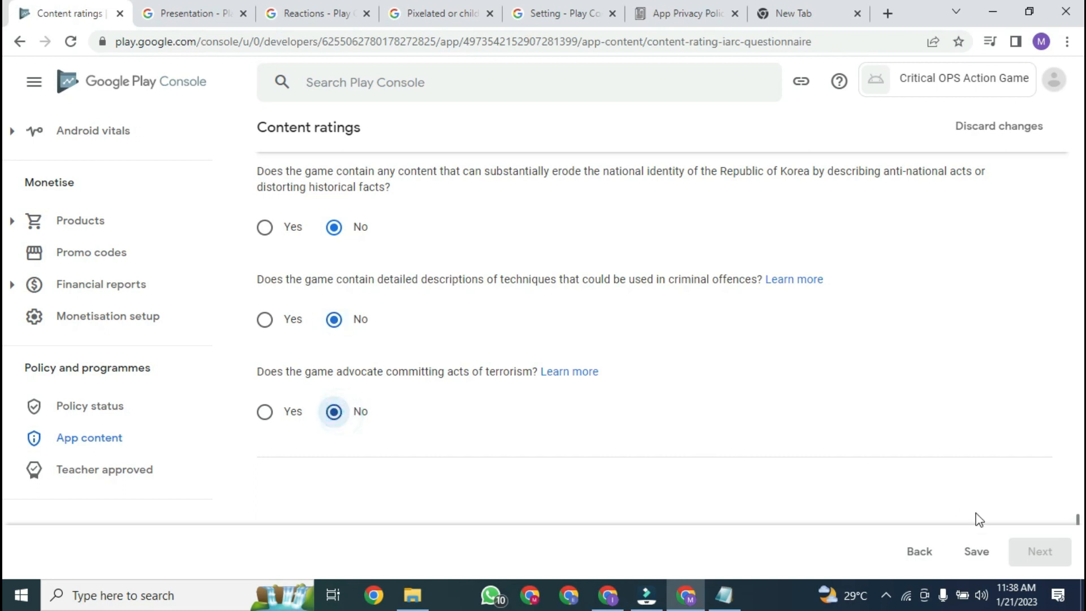
click(989, 556)
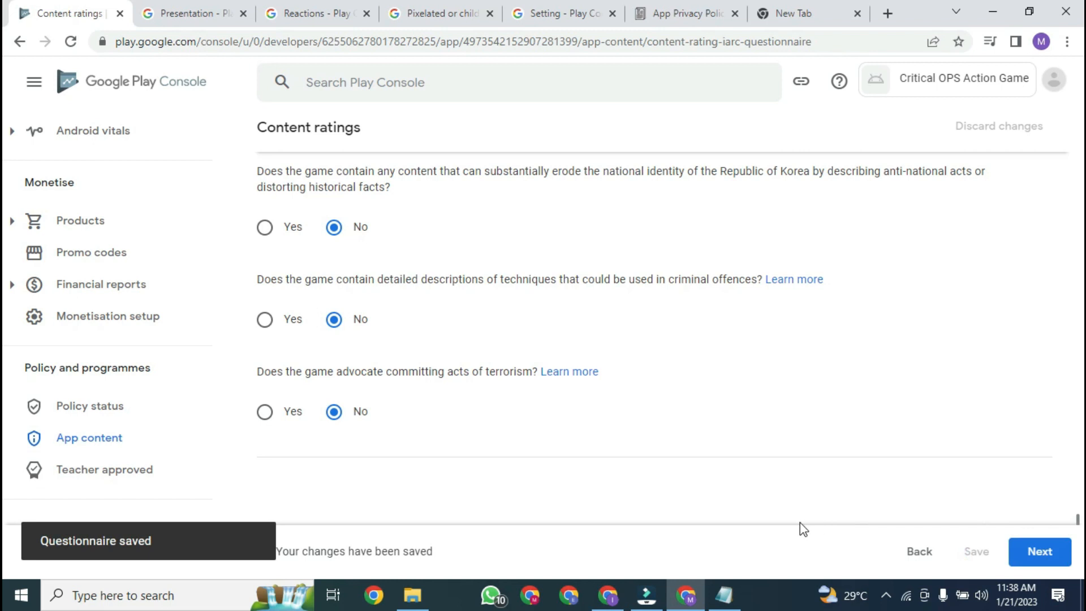
click(885, 595)
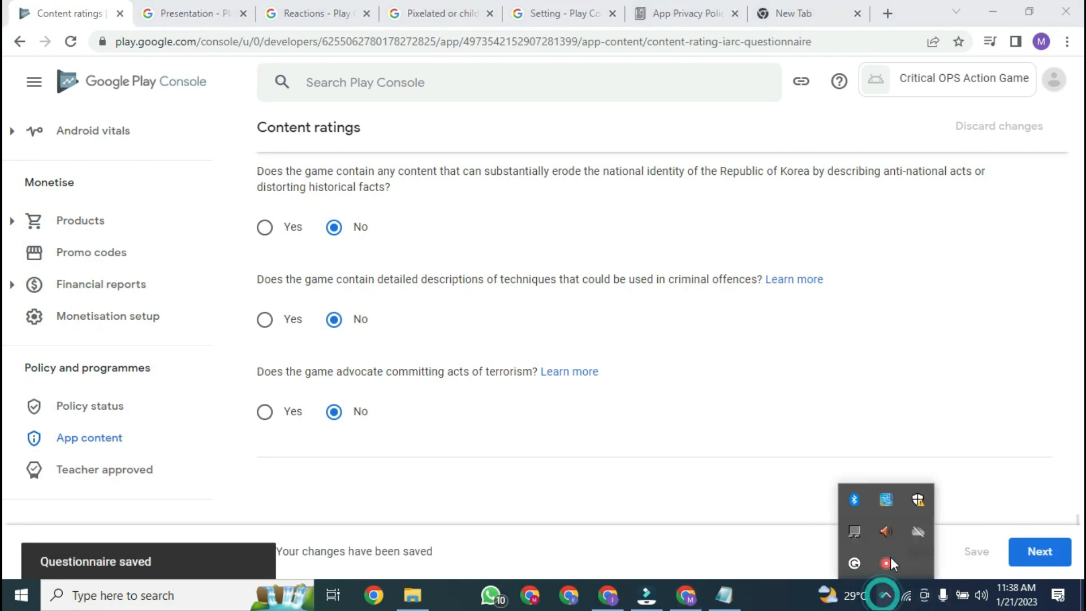
right_click(889, 564)
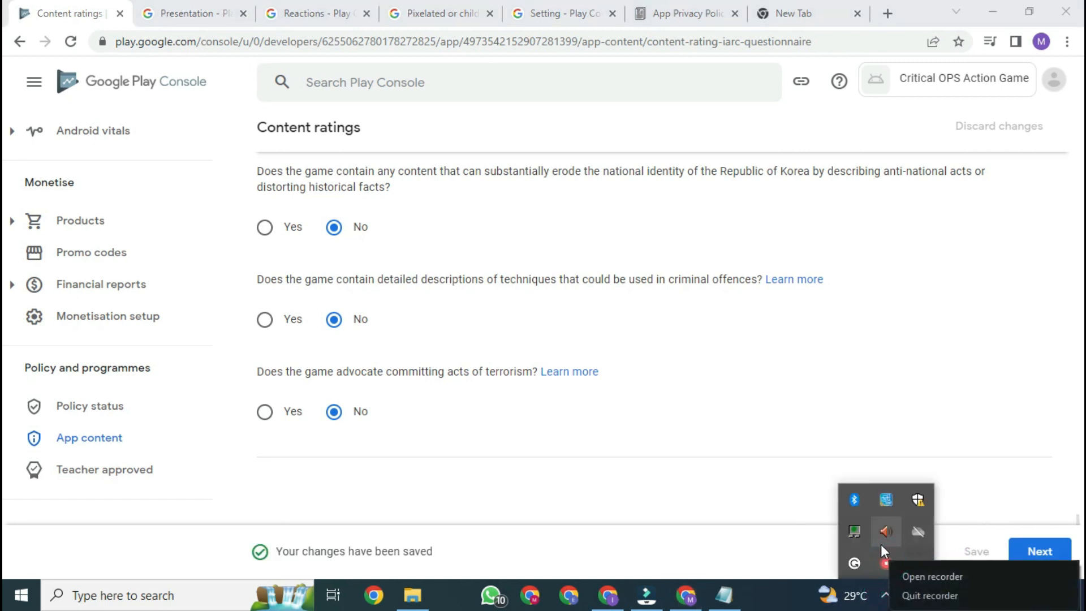
click(926, 572)
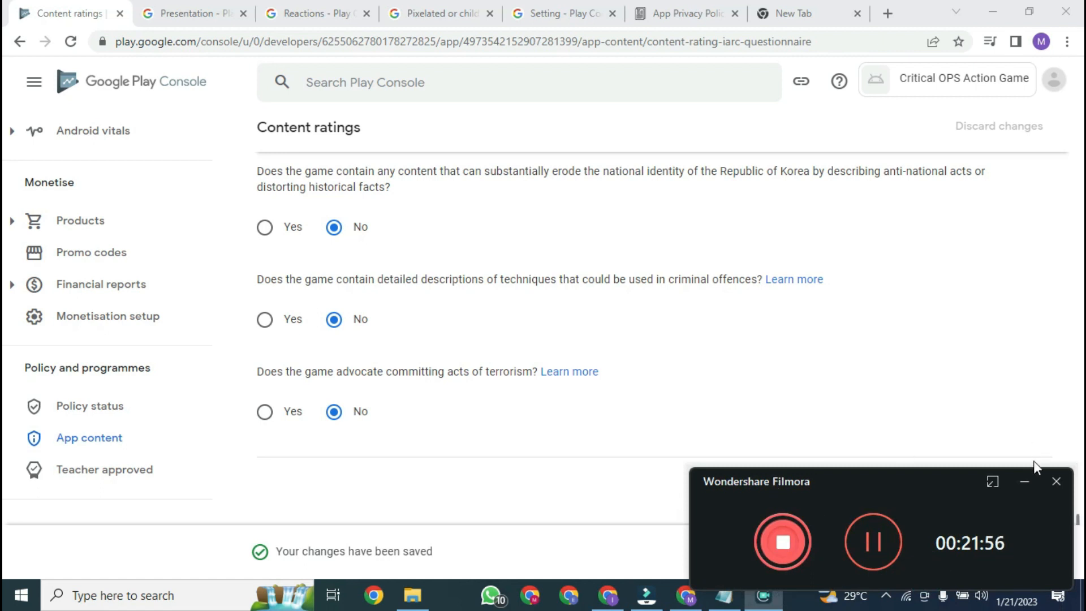
click(1024, 481)
Step: Review the calculated rating summary and submit the questionnaire, issuing the 16+ ratings
click(1040, 551)
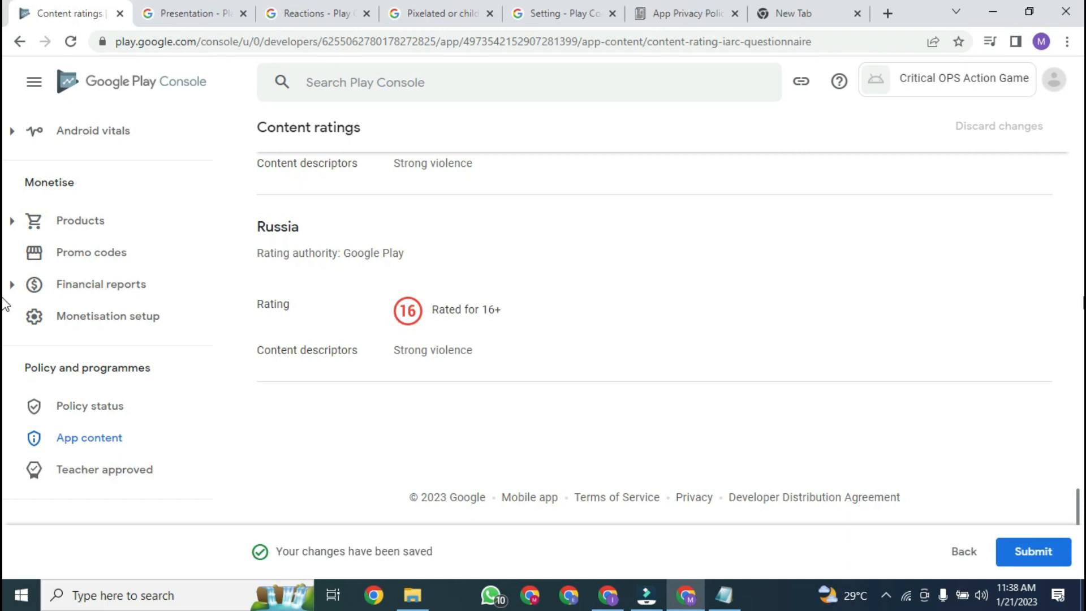
click(1082, 297)
drag(1081, 431, 1082, 533)
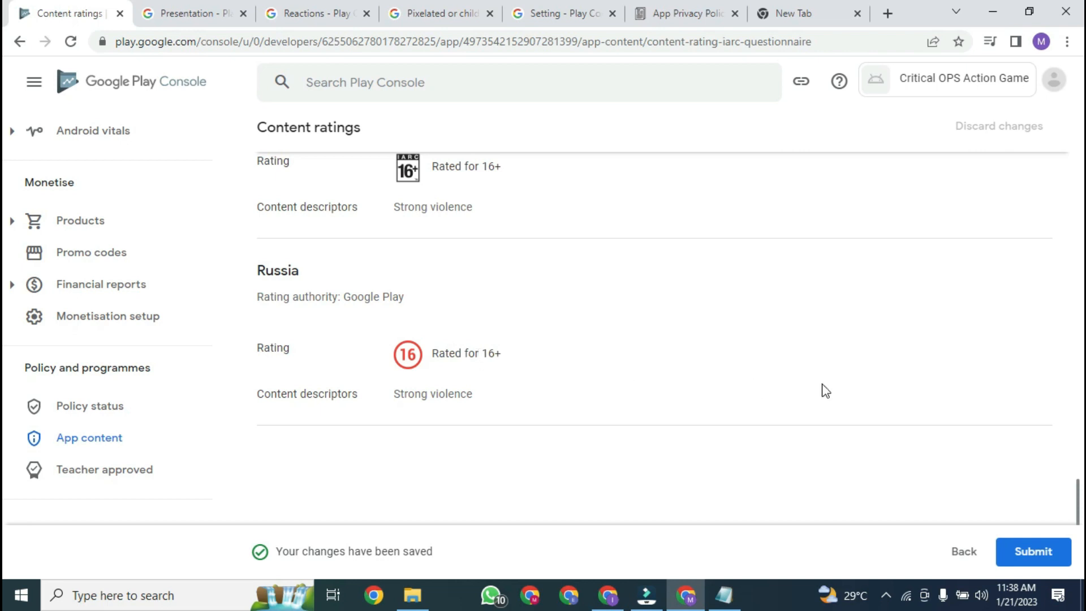
drag(1082, 494, 1081, 473)
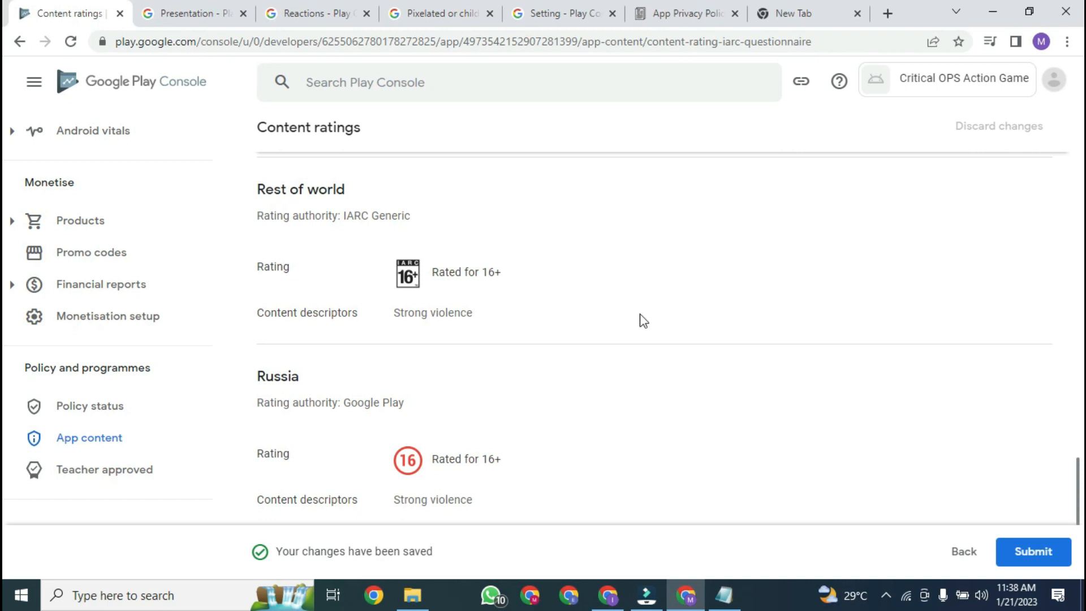
scroll(5, 475, down, 2)
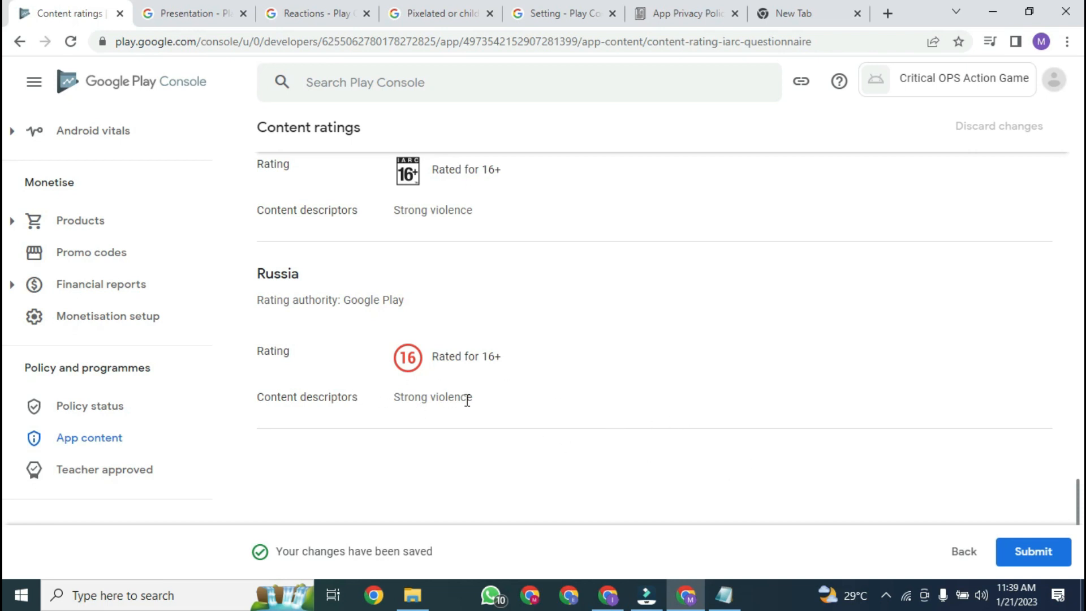
click(1038, 548)
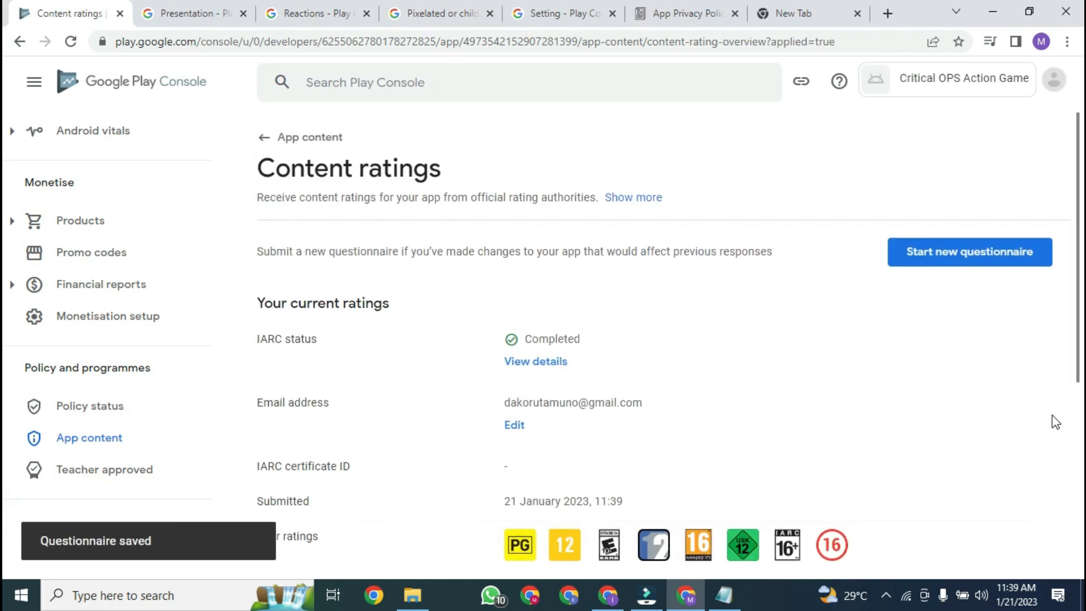
Step: Save Target audience as ages 18 and over, with the listing not appealing to children
click(311, 138)
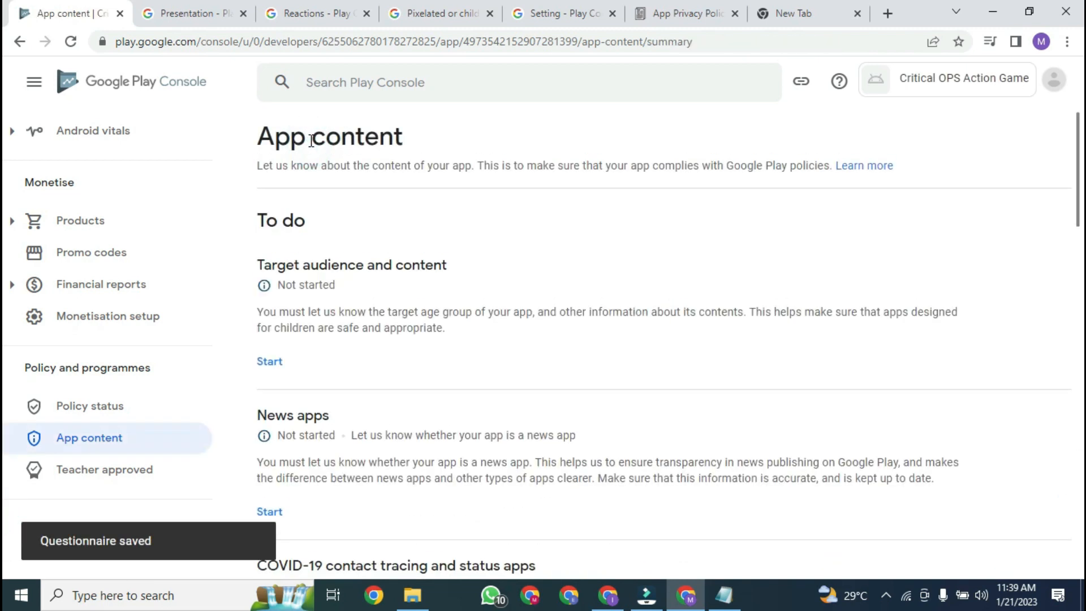
click(276, 354)
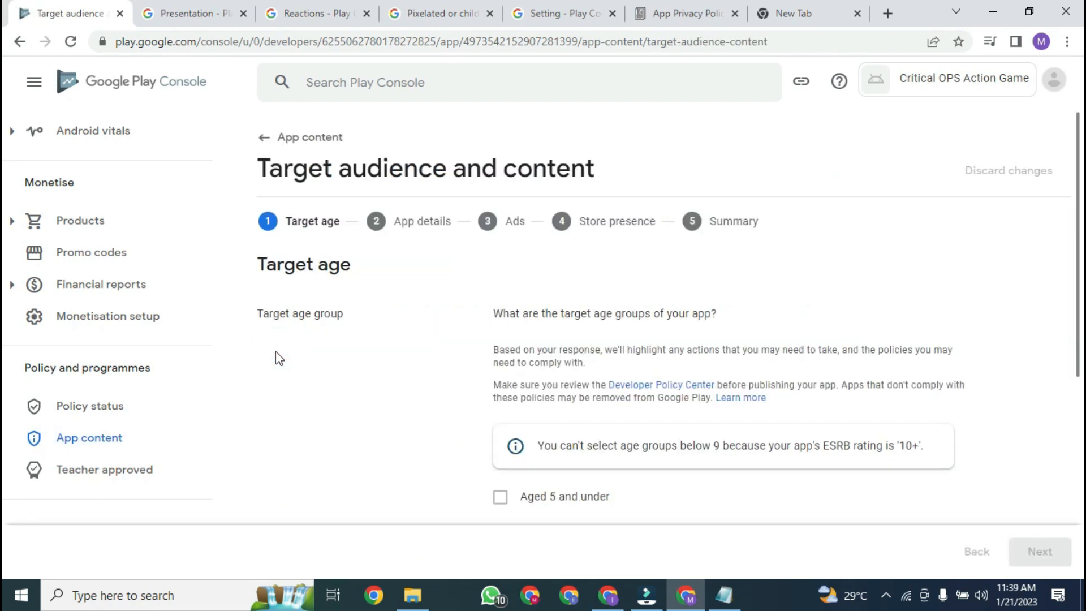
scroll(4, 305, down, 5)
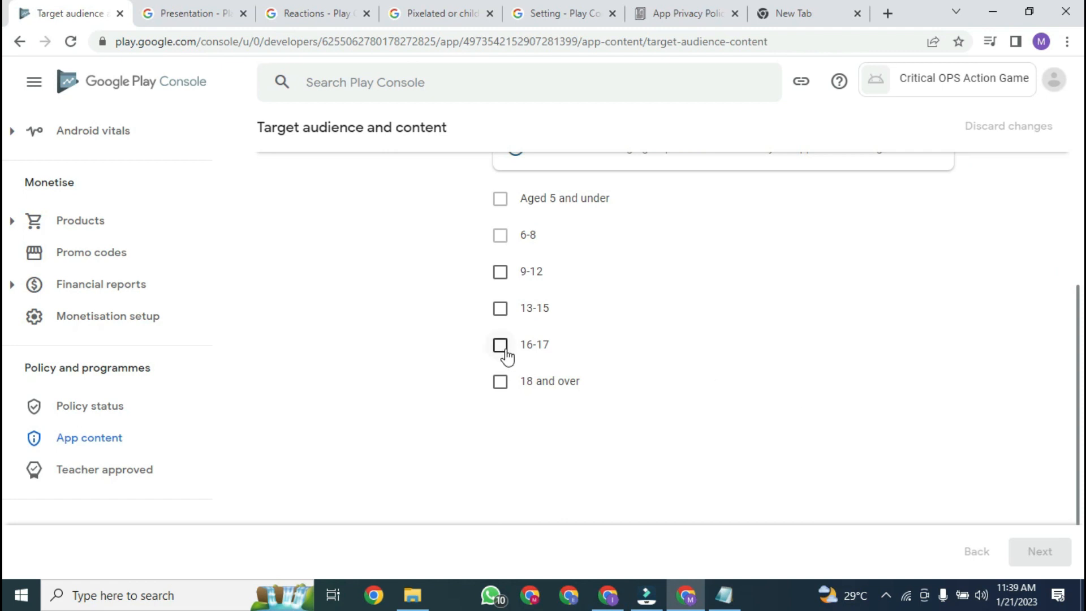
click(506, 383)
click(1019, 548)
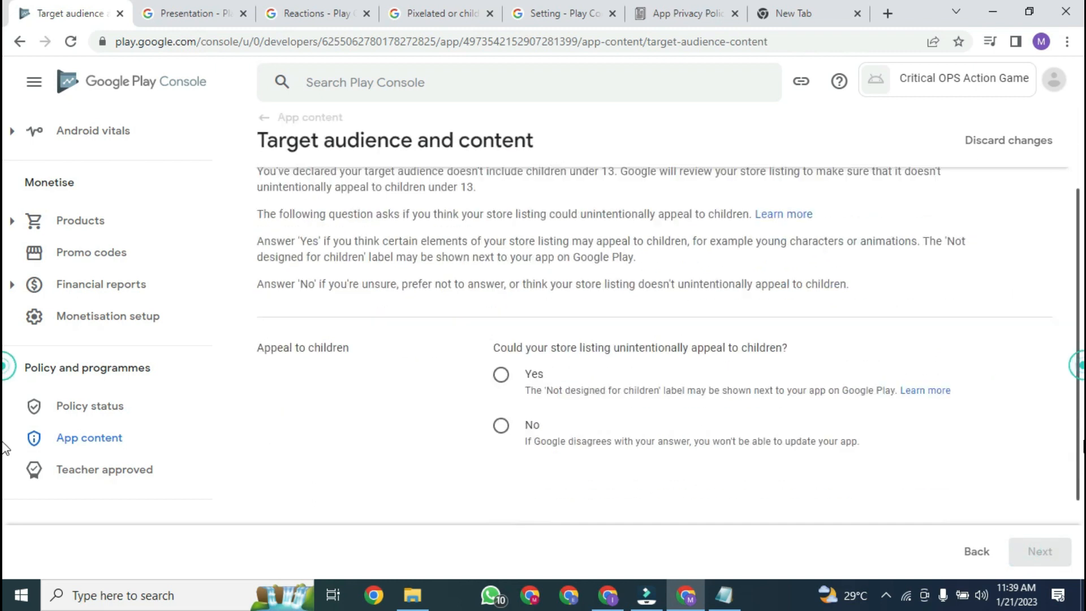
scroll(4, 449, down, 1)
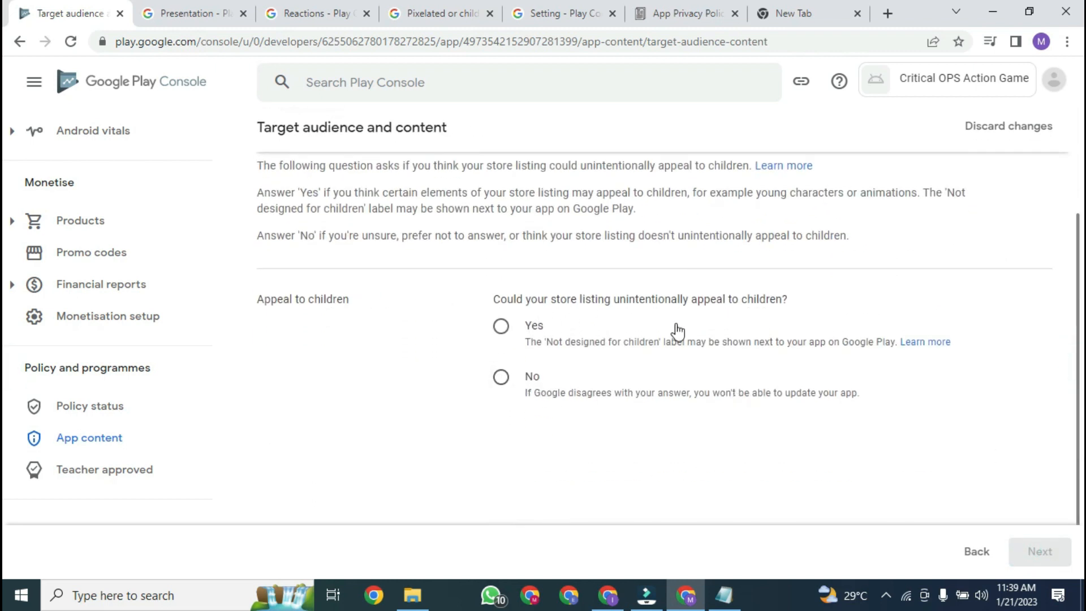
click(502, 379)
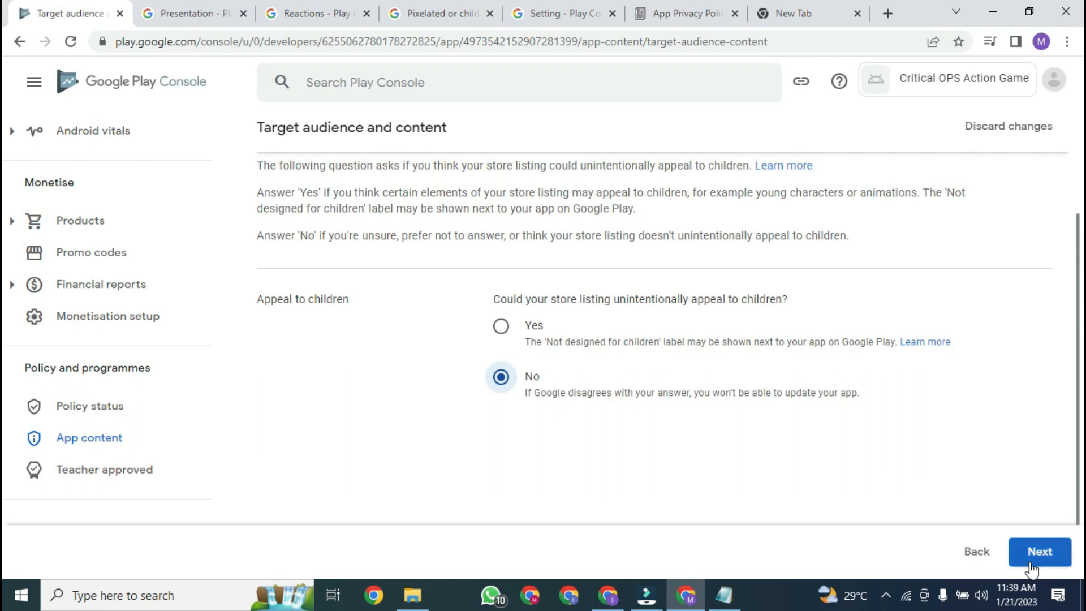
click(1032, 564)
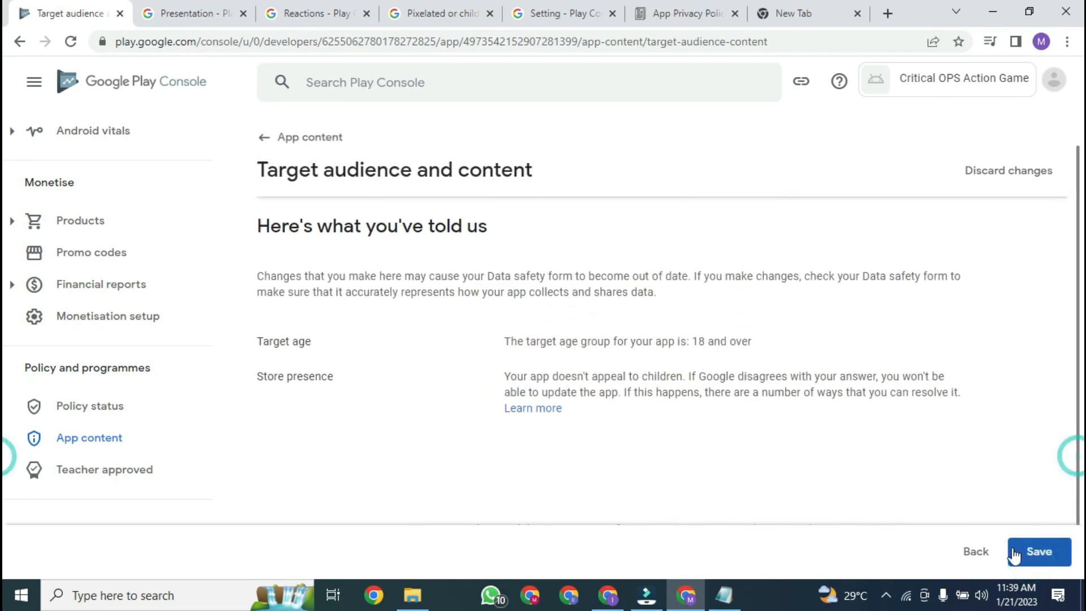
click(1021, 554)
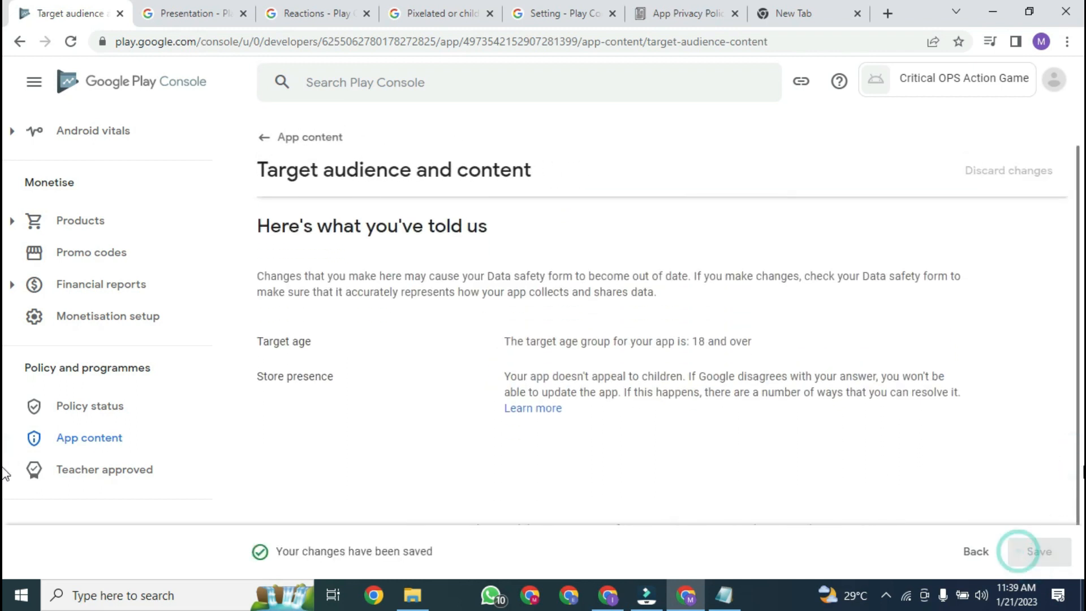
click(311, 148)
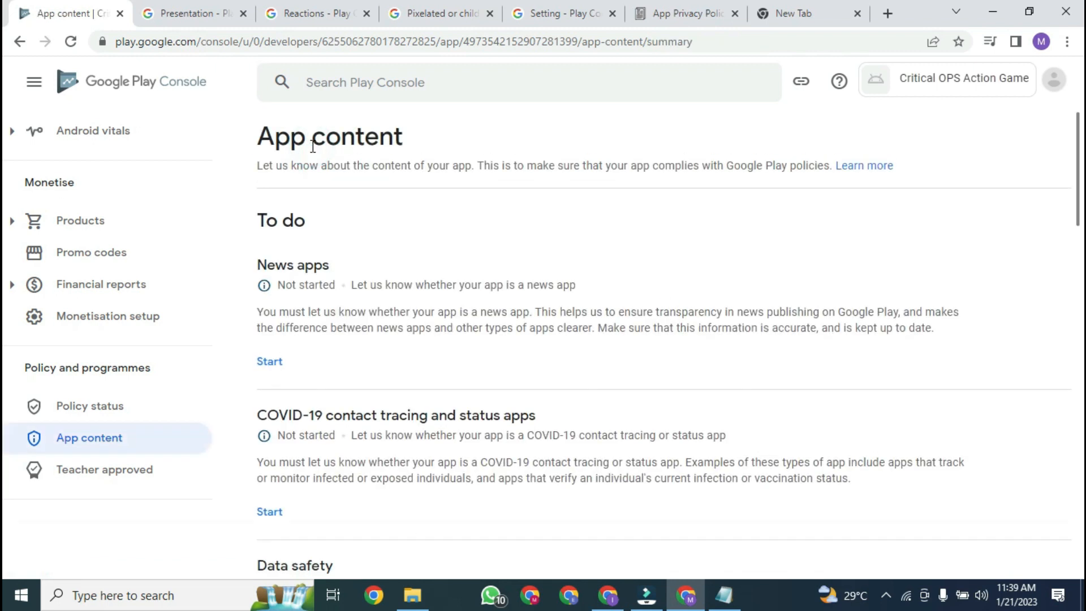
Step: Save the News apps declaration as No, not a news app
mouse_move(1082, 181)
mouse_down()
mouse_move(1083, 192)
mouse_move(1077, 179)
mouse_up()
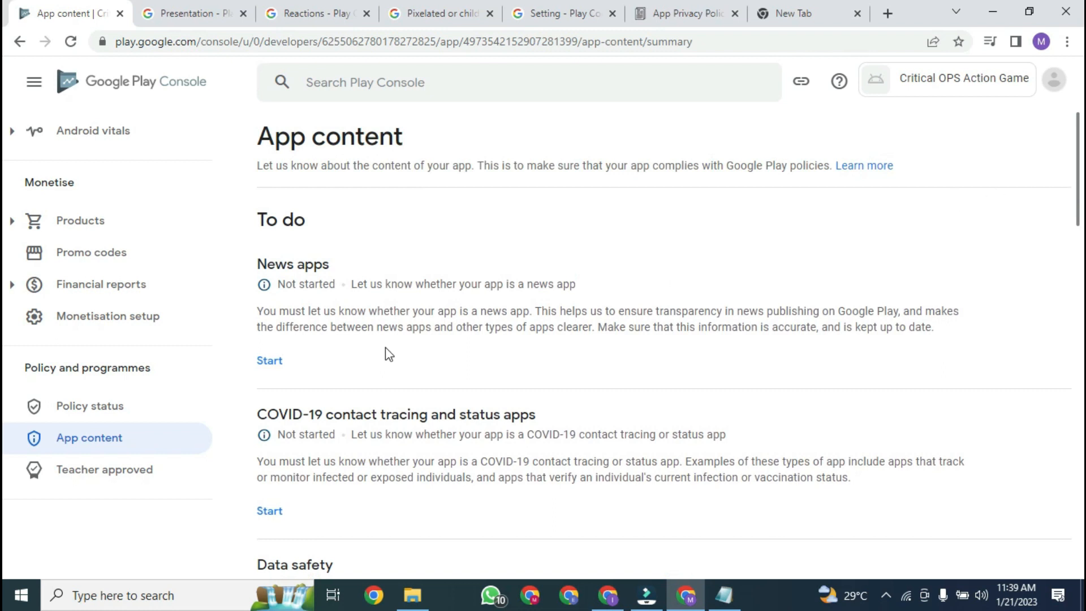
click(287, 364)
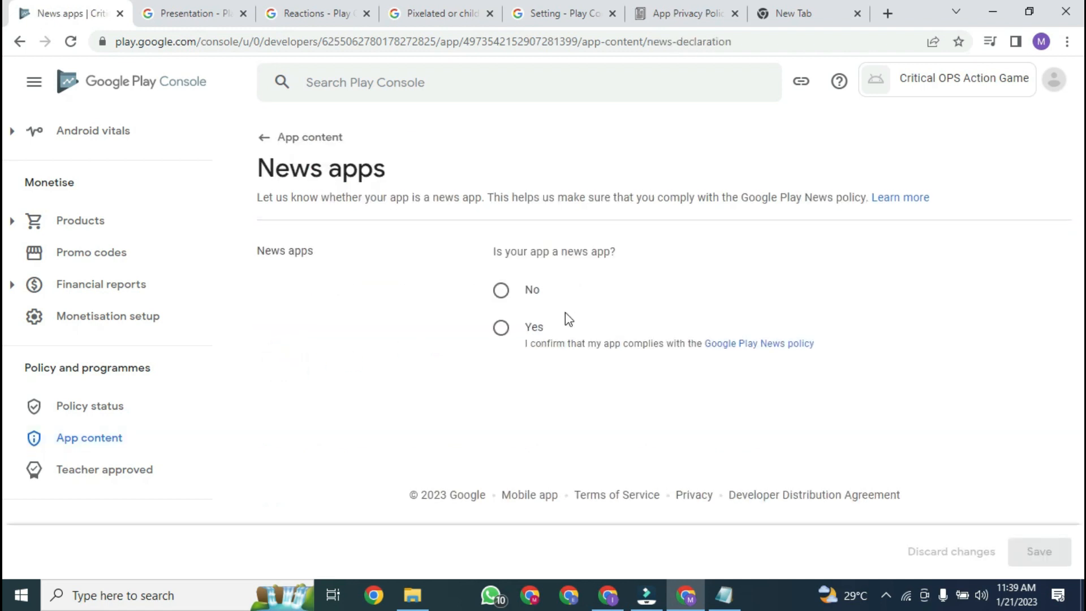
click(501, 290)
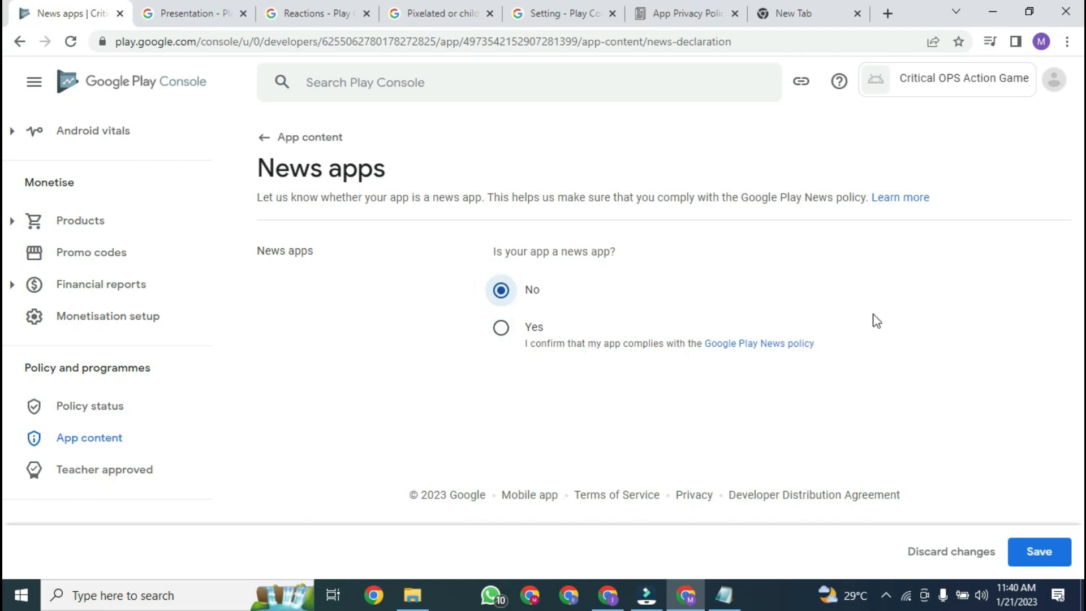
click(1028, 553)
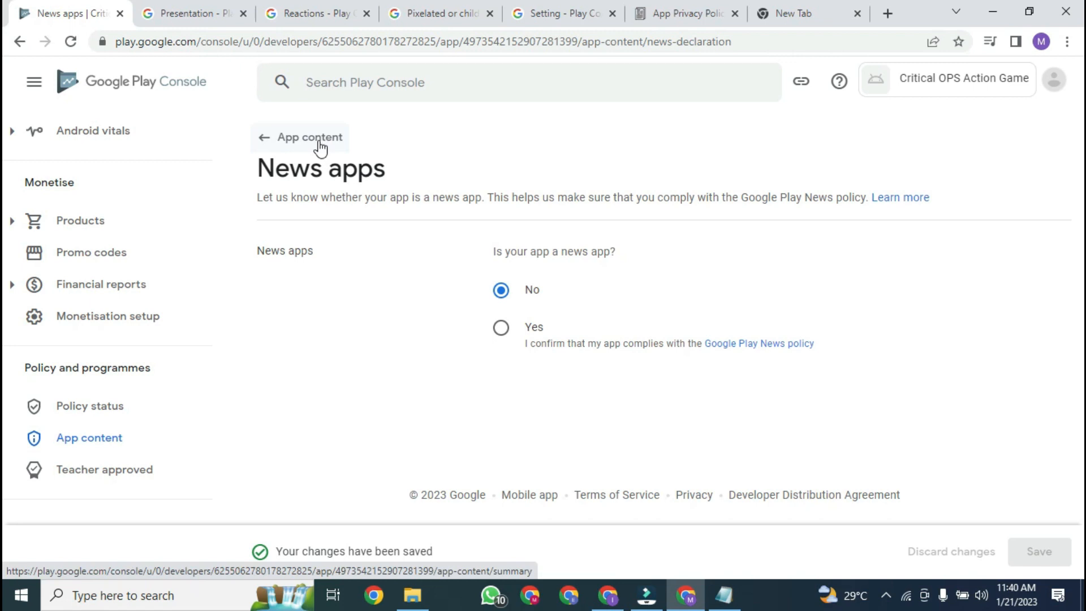
click(297, 139)
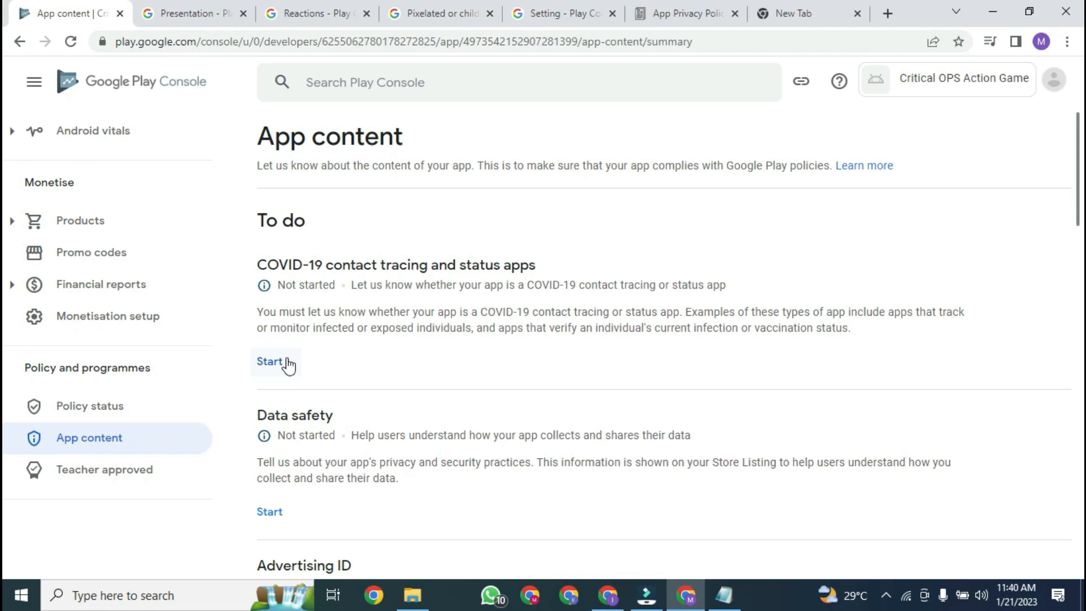
Step: Save the COVID-19 declaration stating the app is not a publicly available contact tracing or status app
click(270, 362)
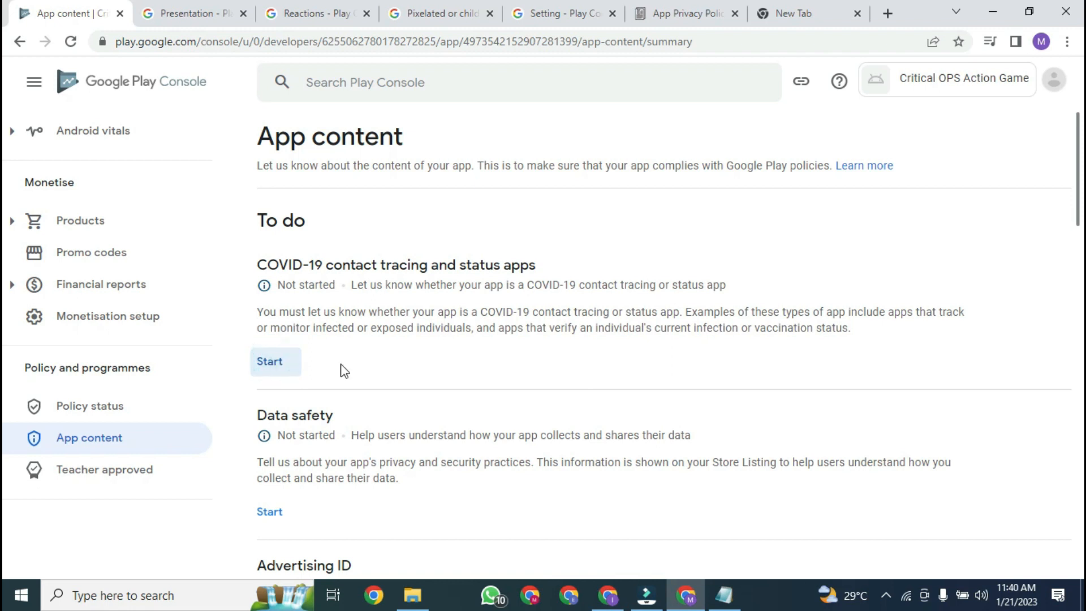
click(264, 366)
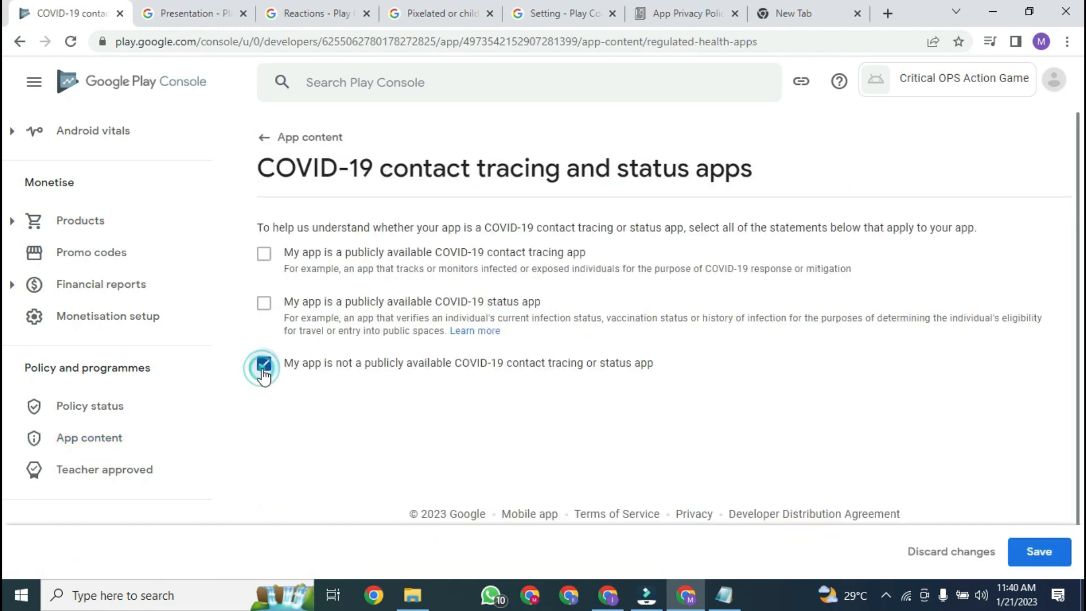
click(1044, 546)
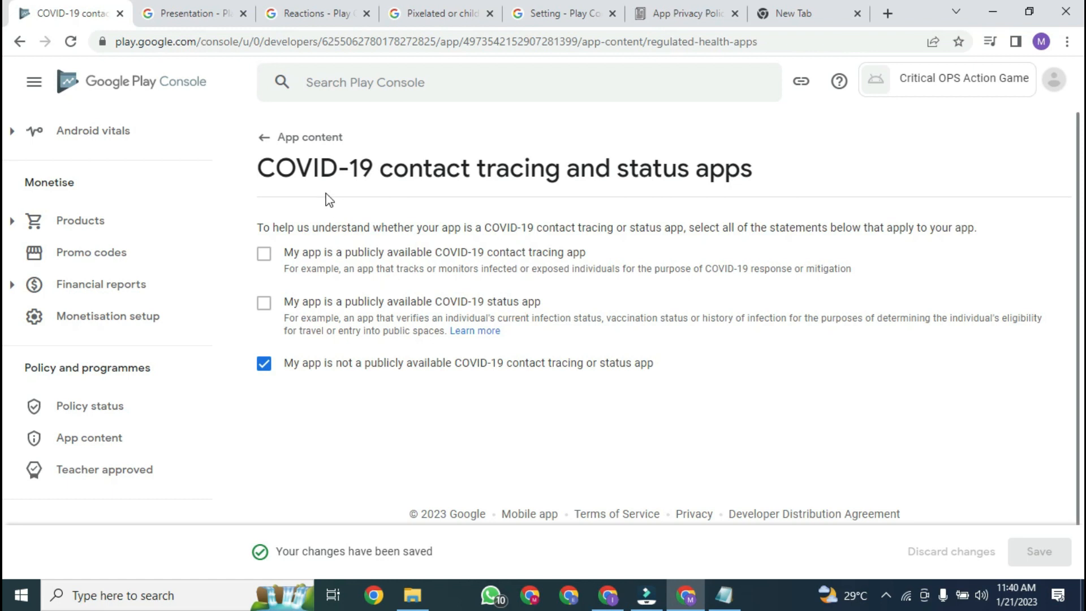
click(288, 137)
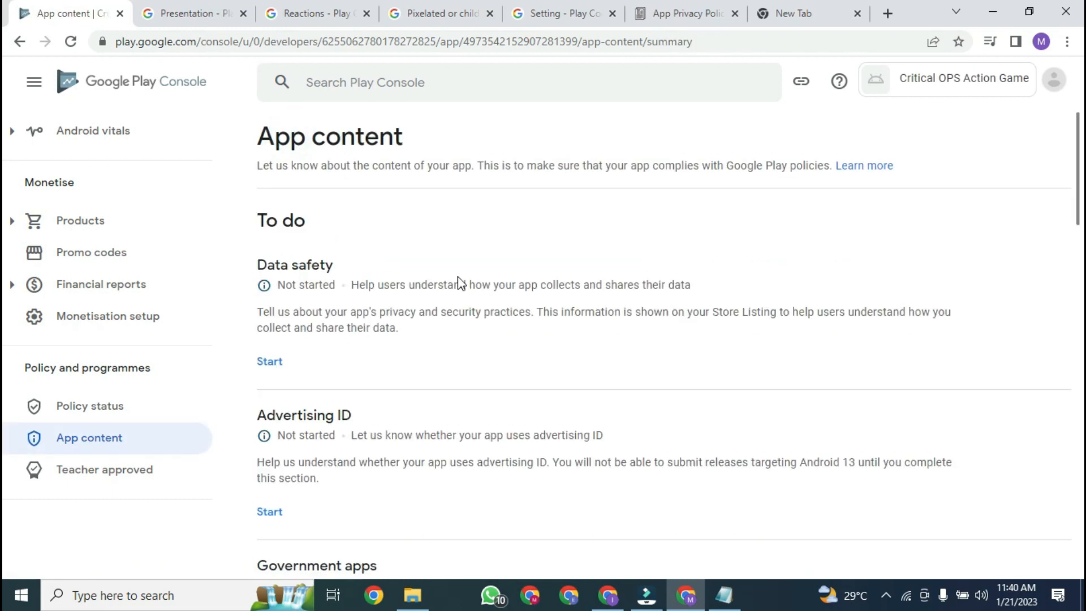
Step: Start the Data safety form, step through its introduction and advance past the Overview page
click(281, 362)
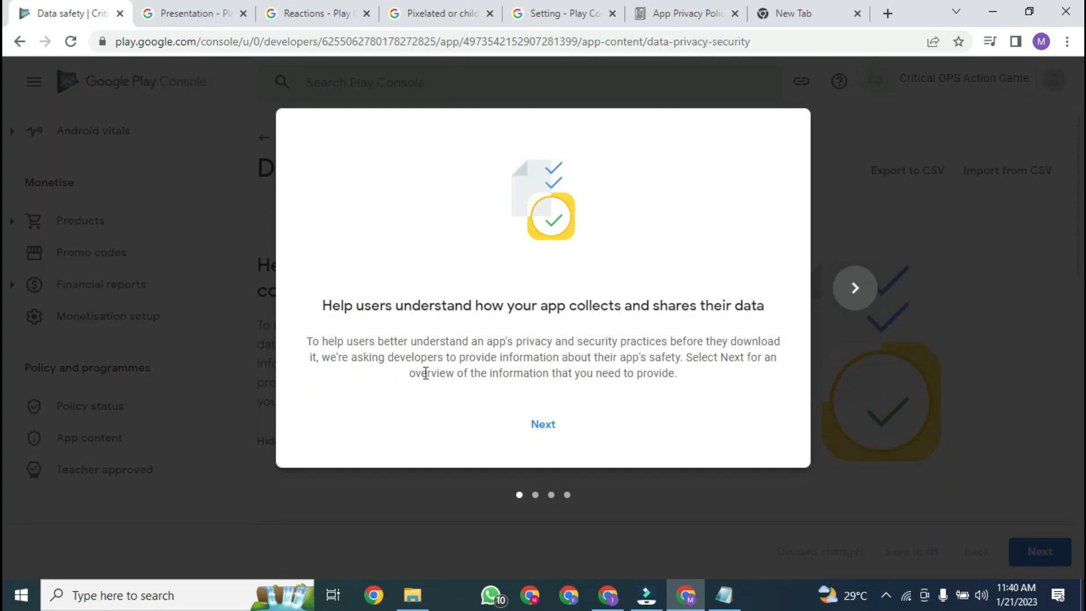
click(544, 438)
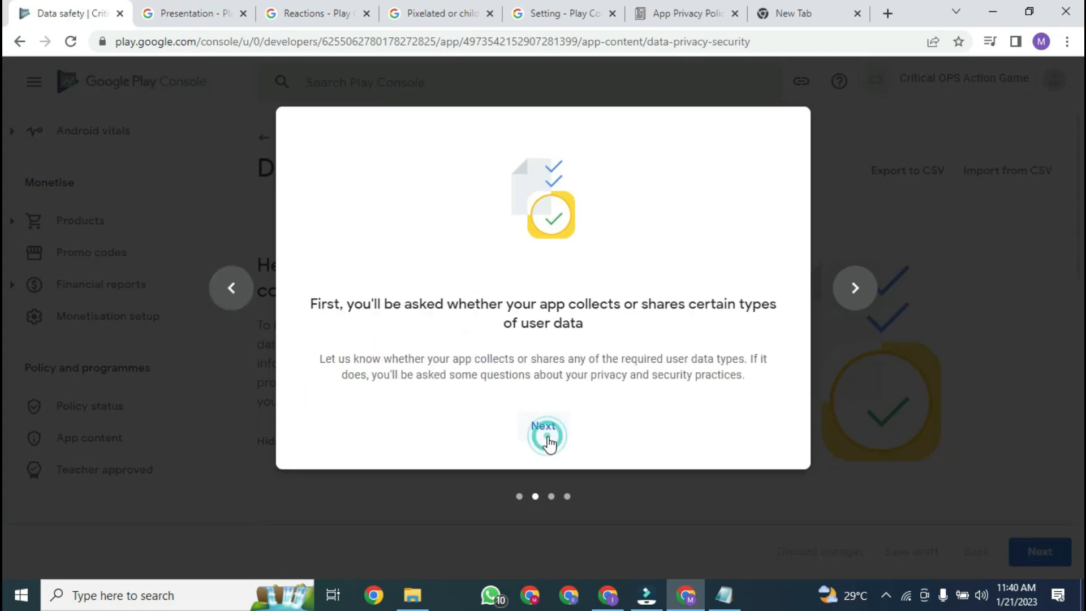
click(544, 437)
click(544, 438)
click(542, 432)
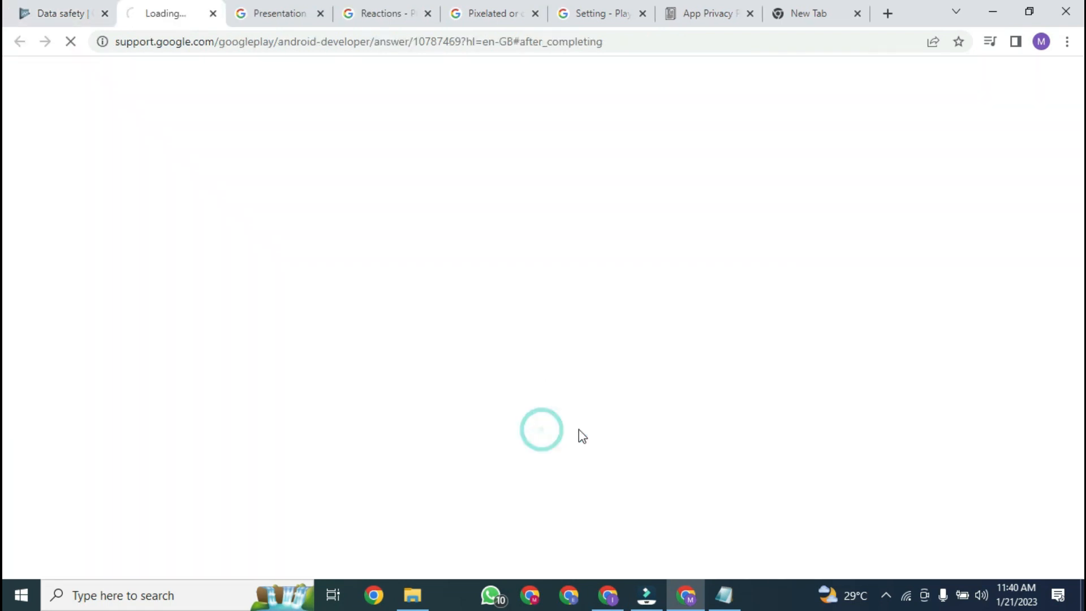
click(34, 13)
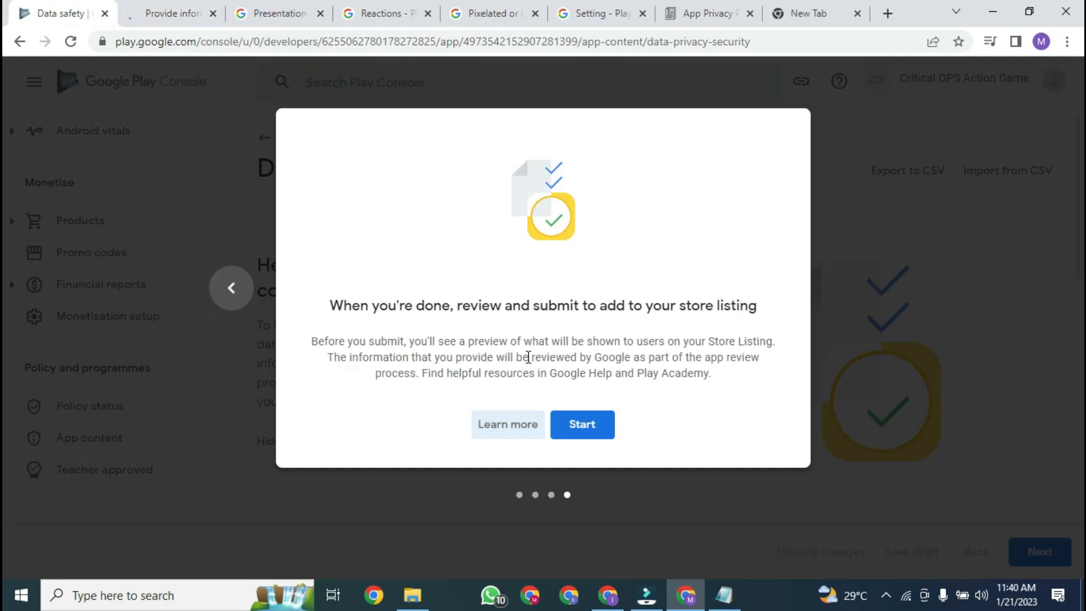
click(580, 425)
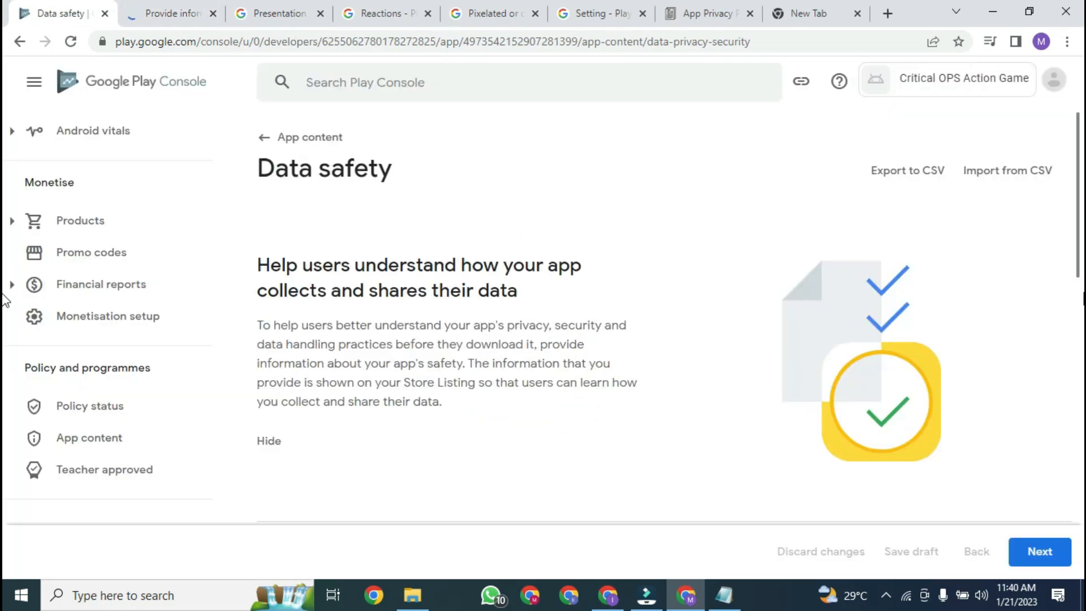
drag(1078, 272, 1078, 500)
drag(1082, 459, 1082, 451)
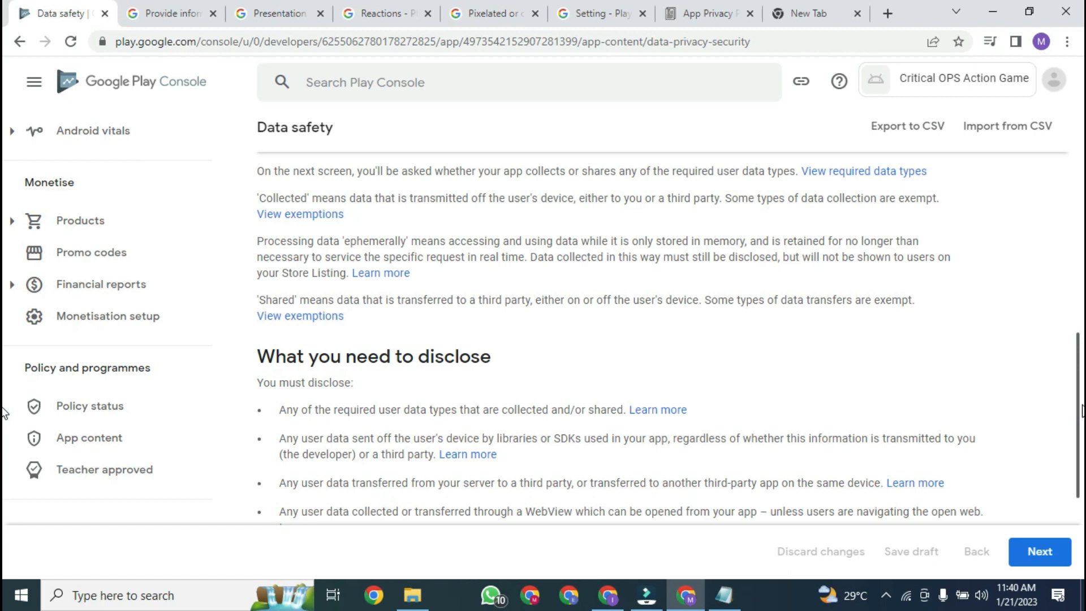
drag(1081, 410, 1082, 489)
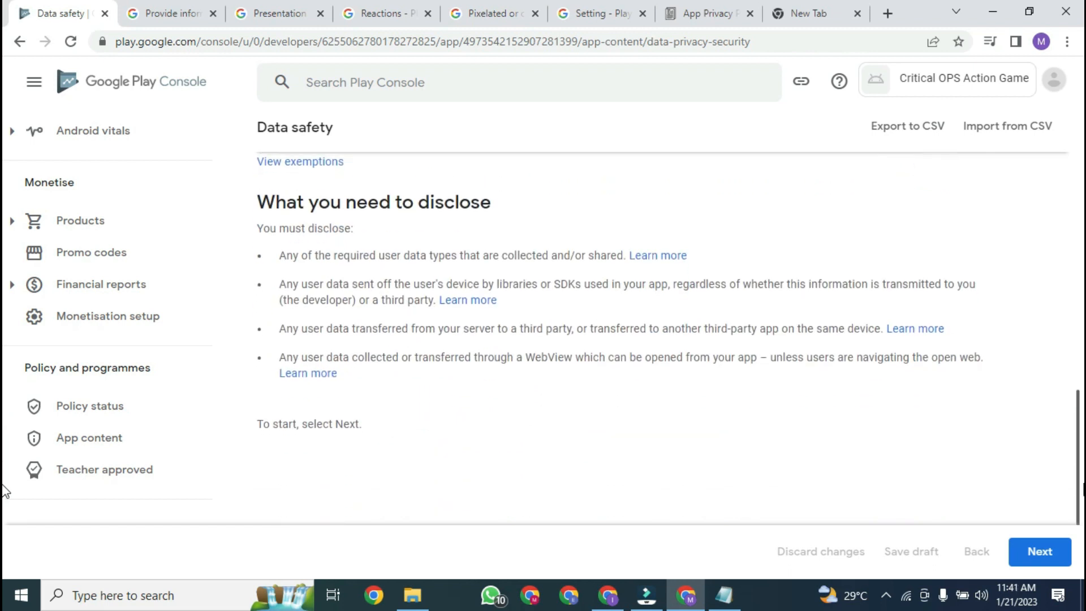
click(1039, 552)
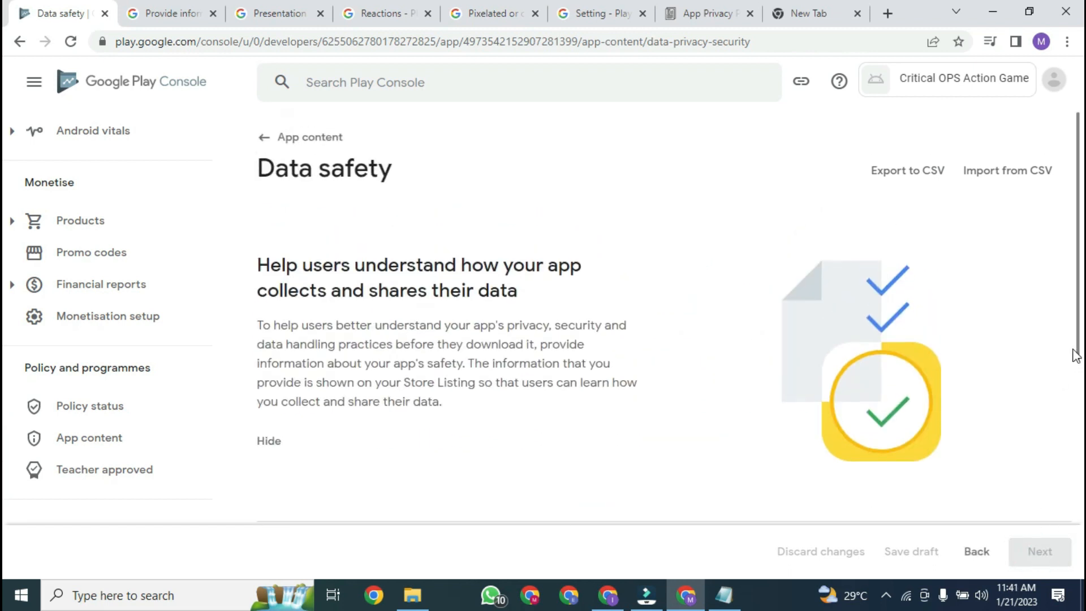
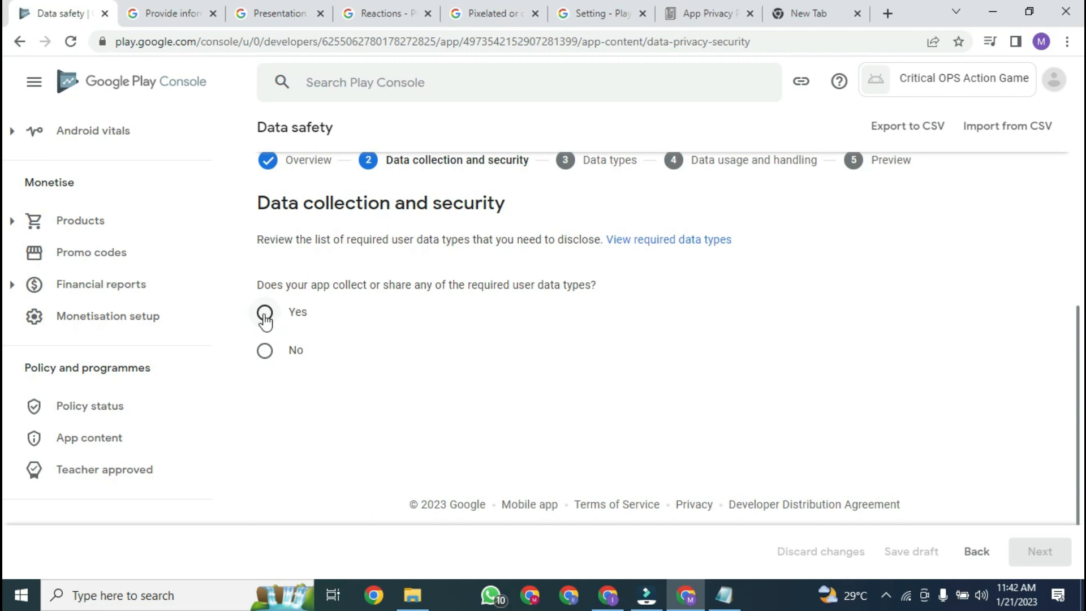
Step: Answer Yes to collecting user data, encryption in transit and deletion requests, then continue
click(265, 314)
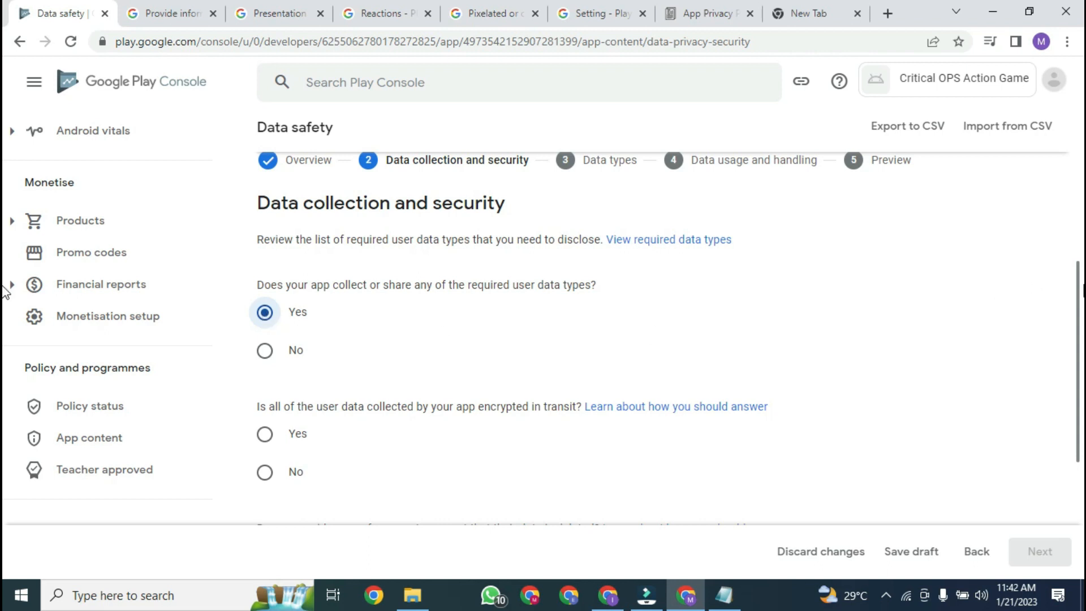
scroll(8, 291, down, 3)
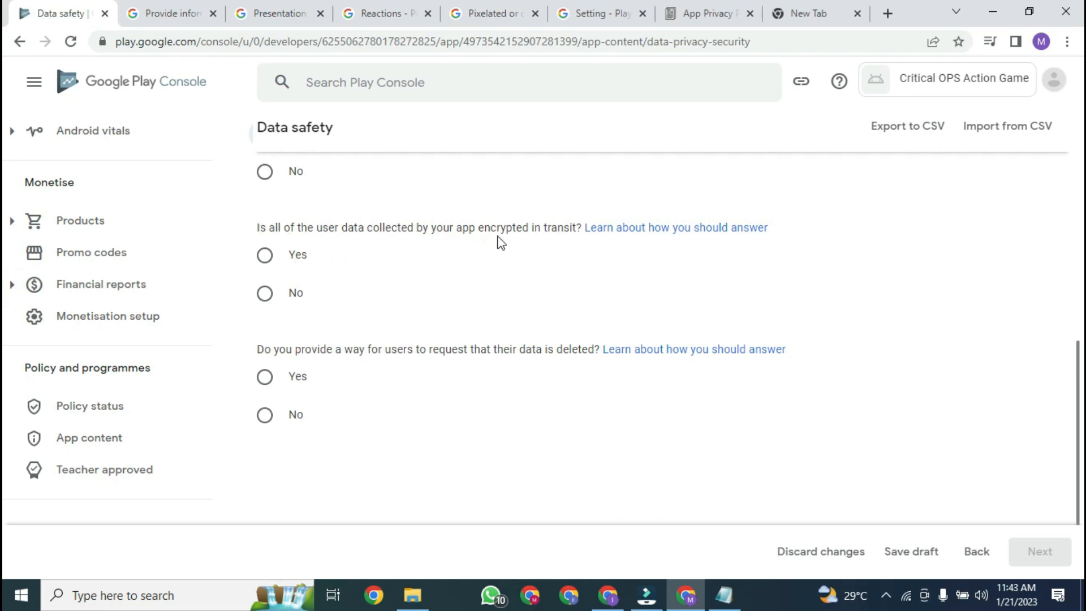
click(266, 256)
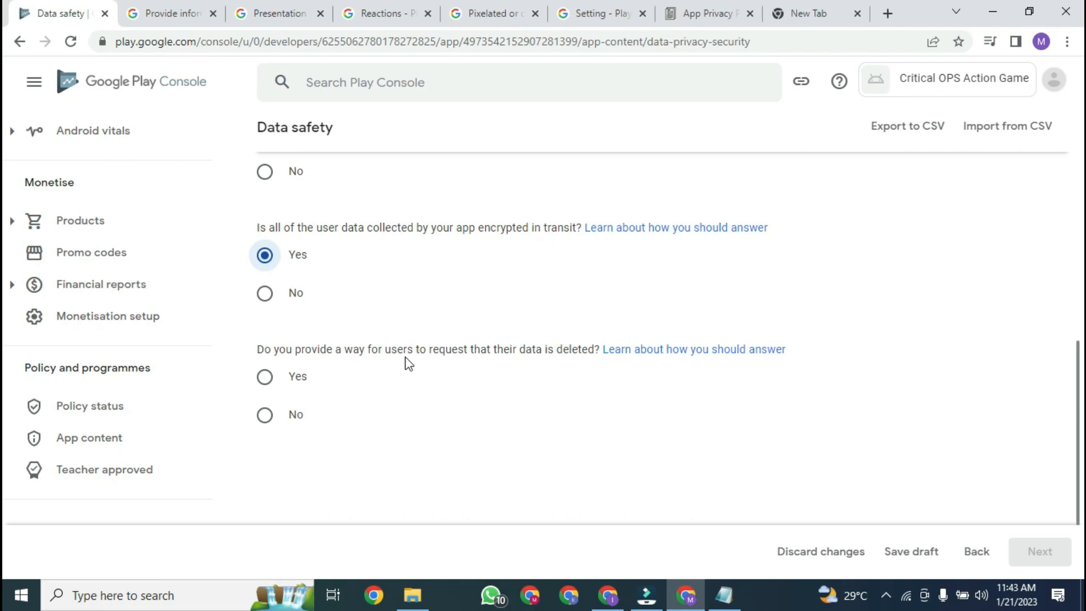
click(278, 374)
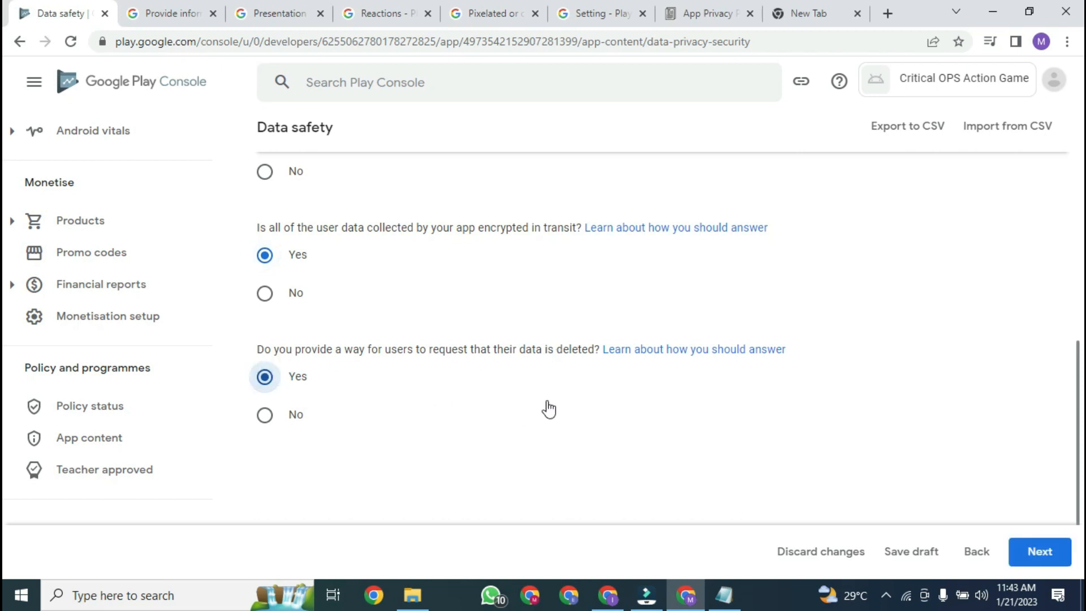
mouse_move(1079, 411)
mouse_down()
mouse_move(1077, 388)
mouse_move(1080, 402)
mouse_up()
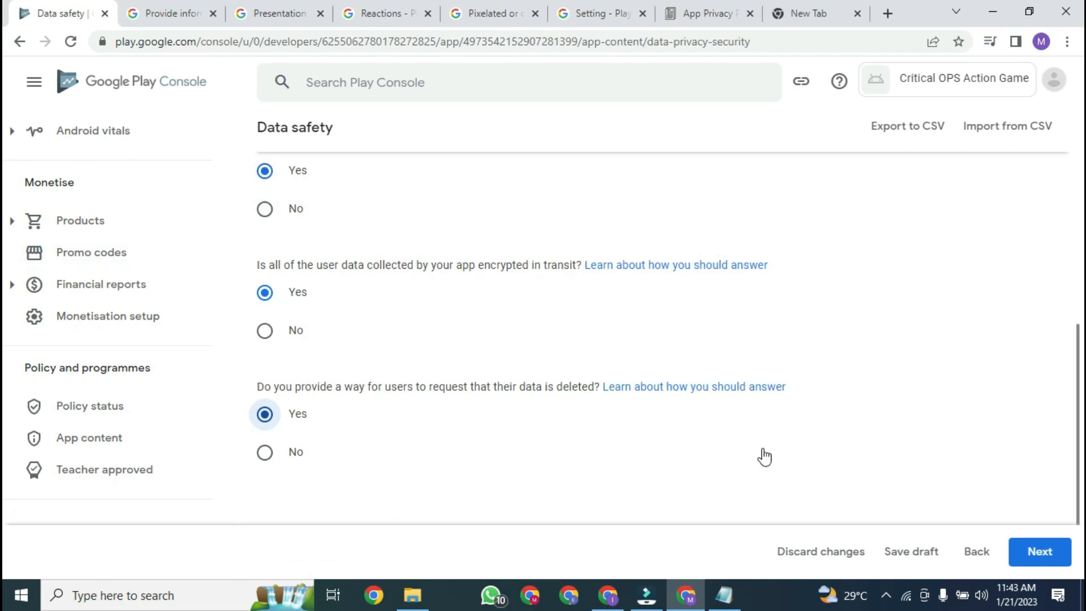
click(1039, 551)
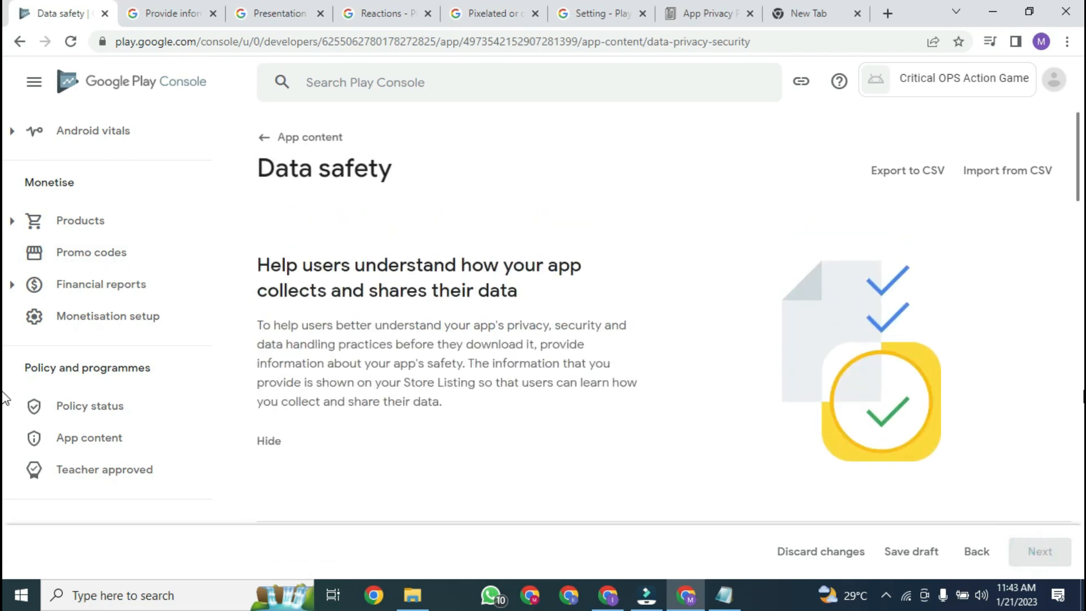
click(1082, 390)
mouse_move(1078, 278)
mouse_down()
mouse_move(1084, 565)
mouse_move(1071, 353)
mouse_move(1082, 352)
mouse_move(1082, 309)
mouse_move(1081, 348)
mouse_up()
click(1016, 231)
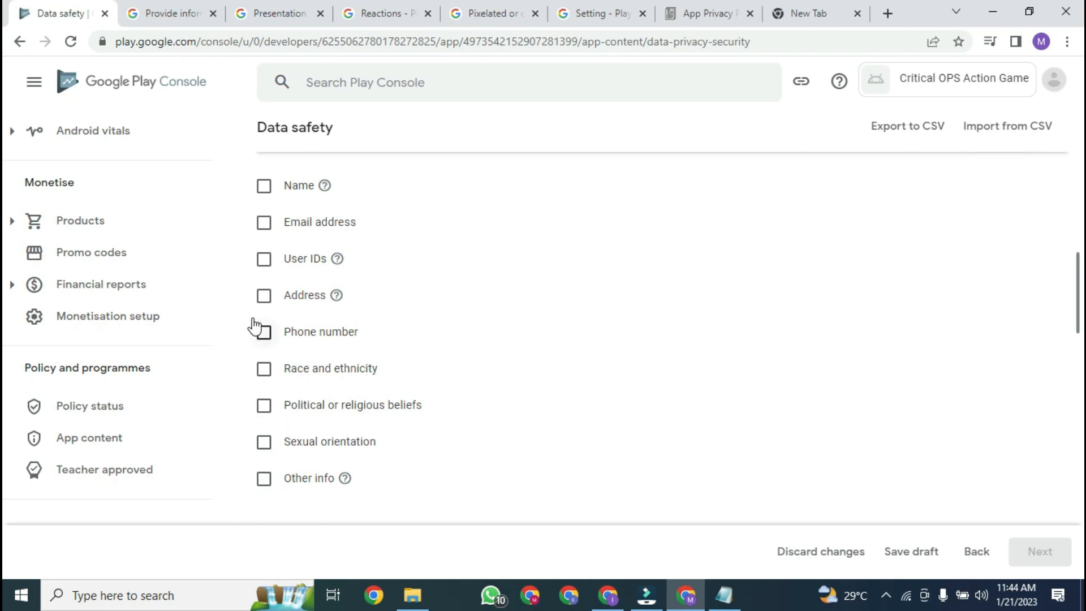
scroll(1009, 266, up, 2)
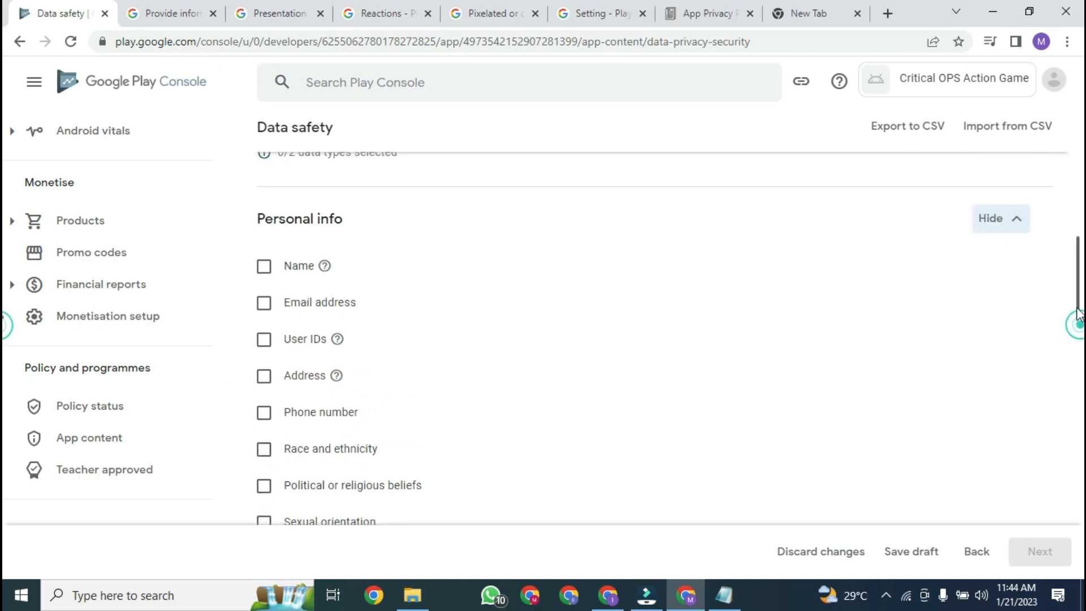
click(1009, 263)
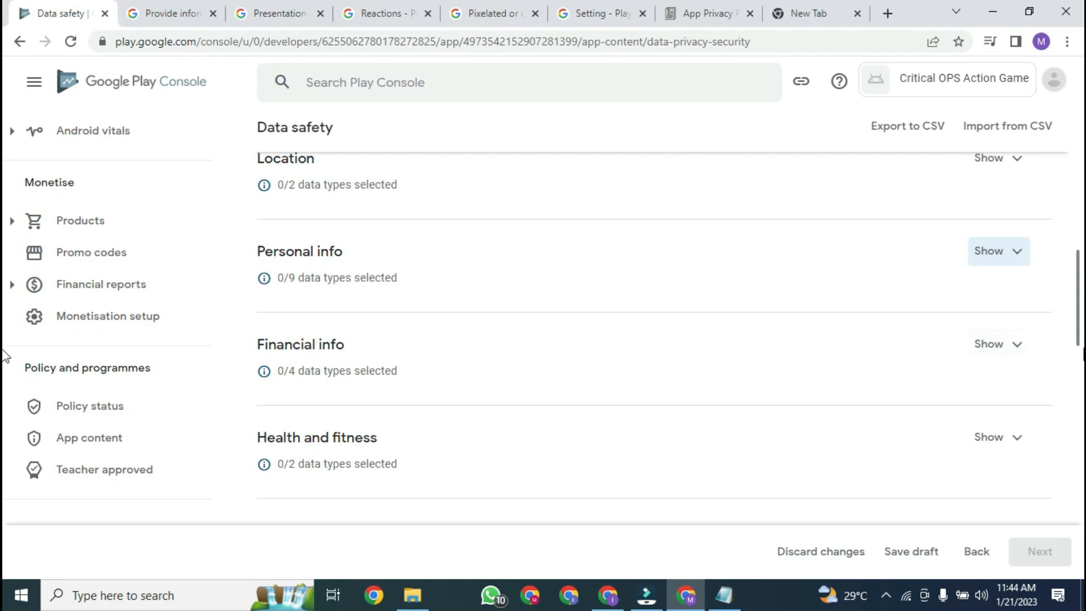
drag(1083, 310, 1082, 401)
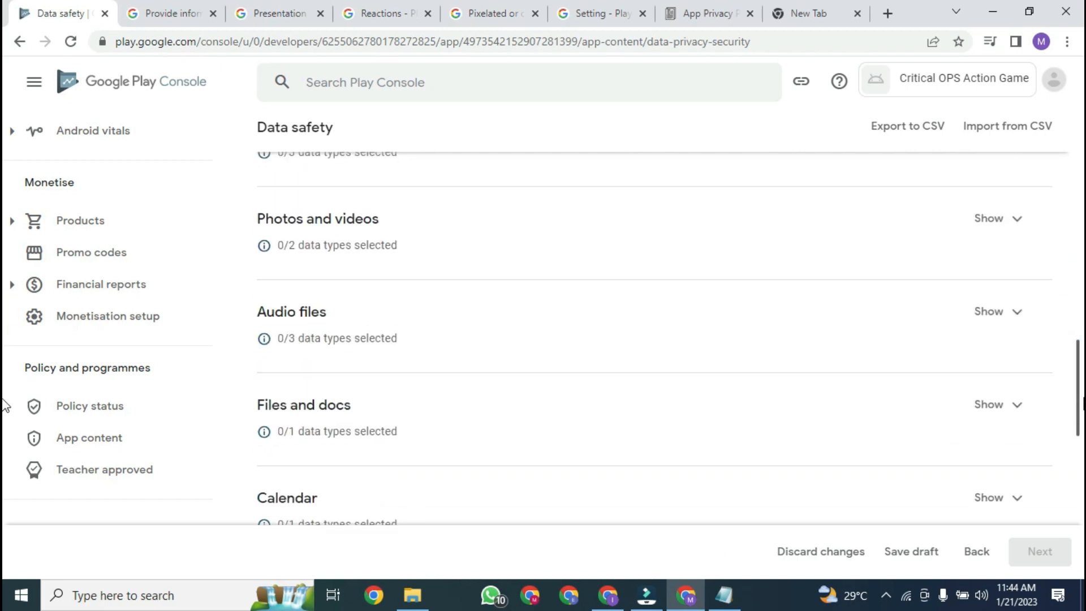
scroll(1021, 344, up, 1)
click(1004, 283)
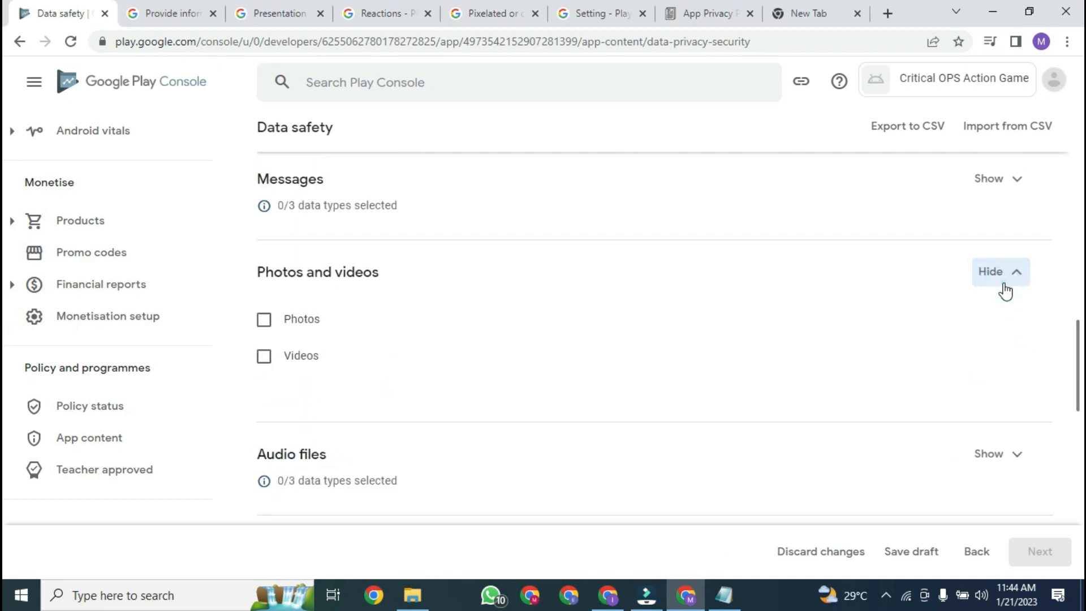
click(1002, 283)
mouse_move(1083, 348)
mouse_down()
mouse_move(1083, 370)
mouse_move(1081, 327)
mouse_move(1081, 509)
mouse_up()
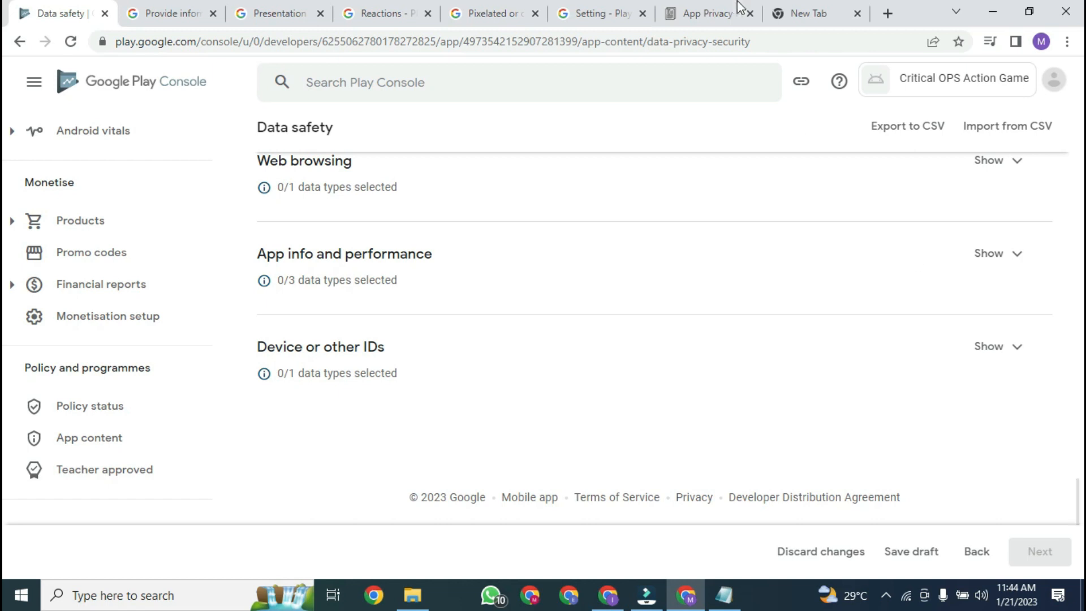
click(707, 13)
Step: Enter Phone, Email, Camera, Storage as the collected personally identifiable information, then return to Data safety
click(660, 371)
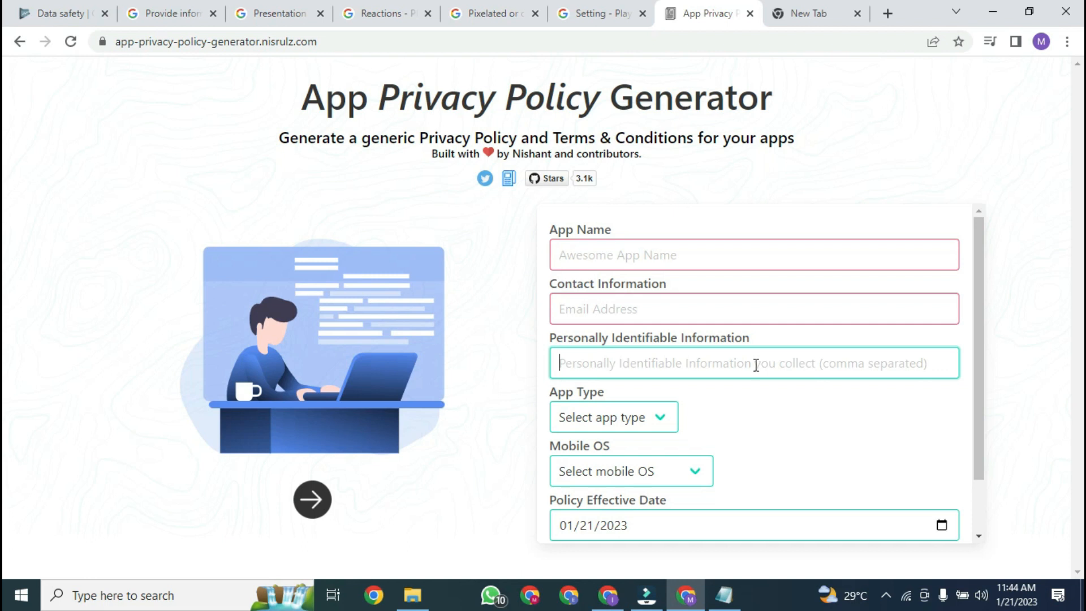
text(Phone, Email, Camera, Storage)
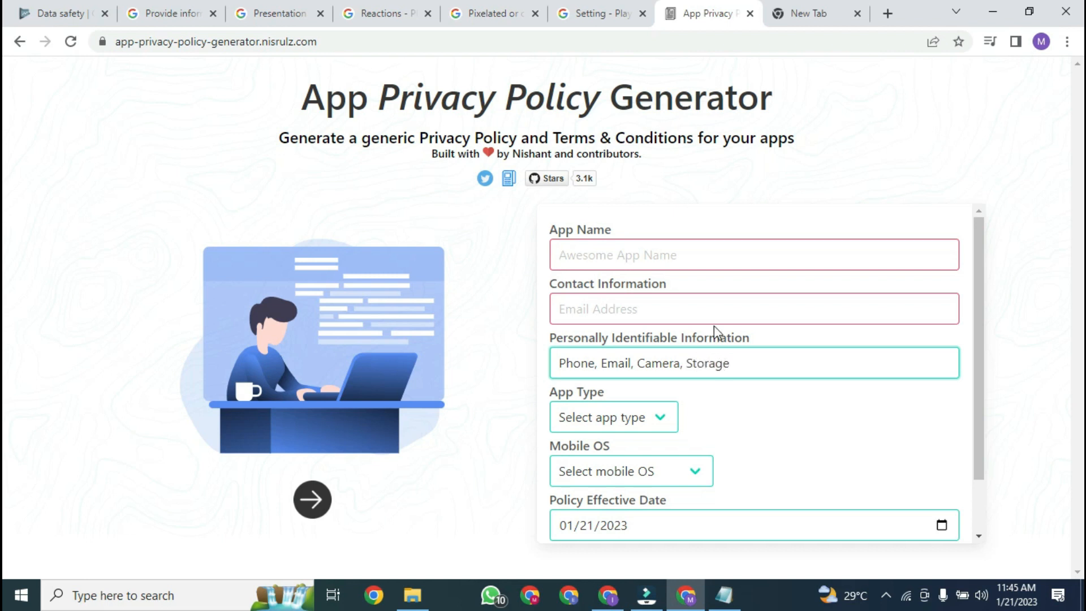
click(715, 316)
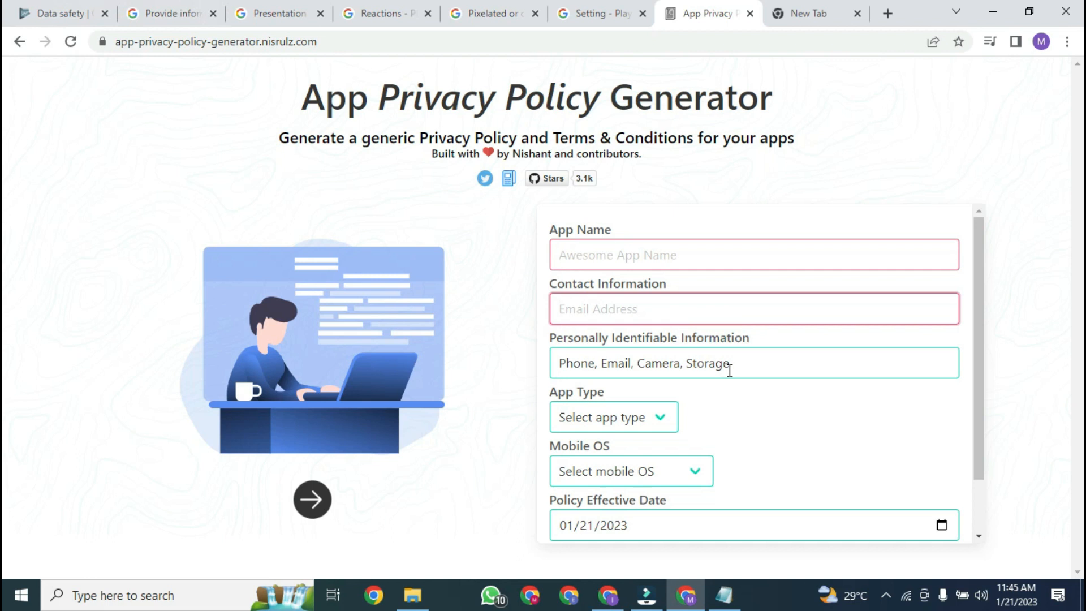
click(71, 8)
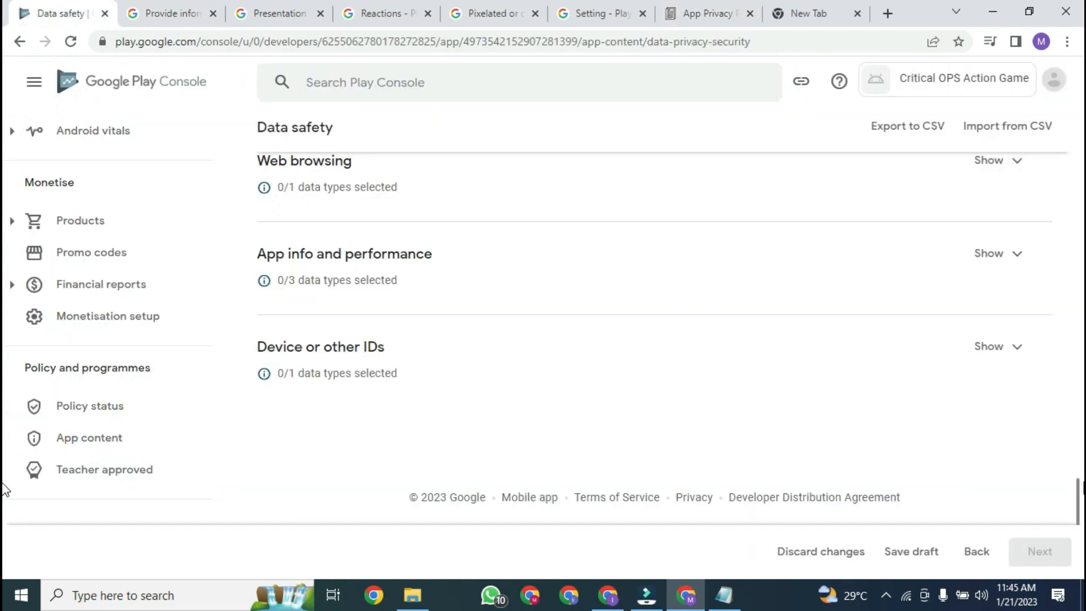
Step: Expand the Web browsing, Contacts and Personal info data type sections to review them
scroll(4, 488, up, 3)
scroll(4, 487, down, 3)
scroll(3, 486, up, 2)
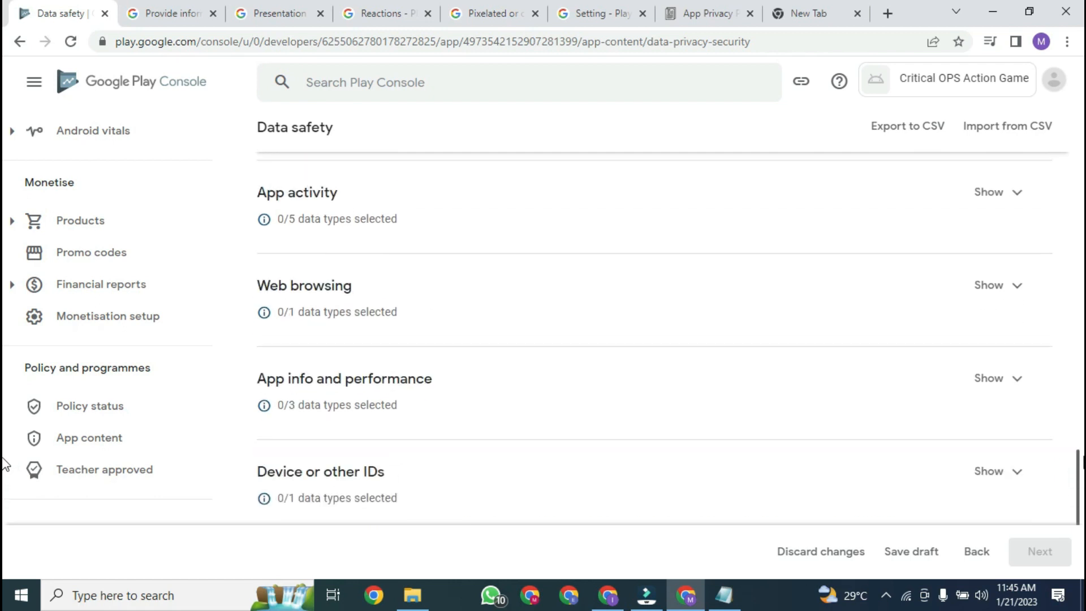
scroll(3, 484, down, 2)
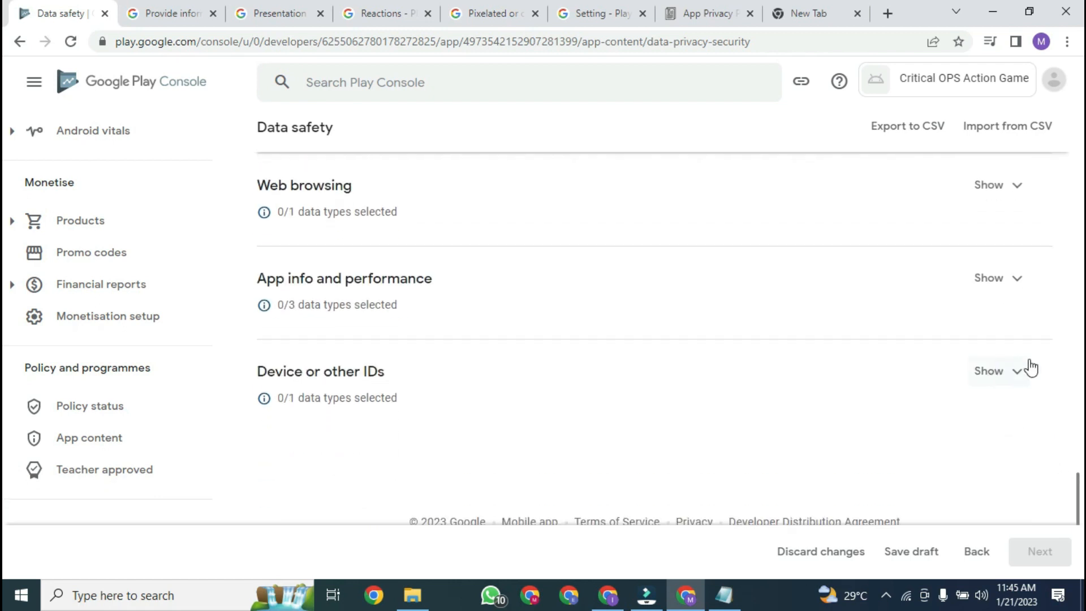
click(1019, 189)
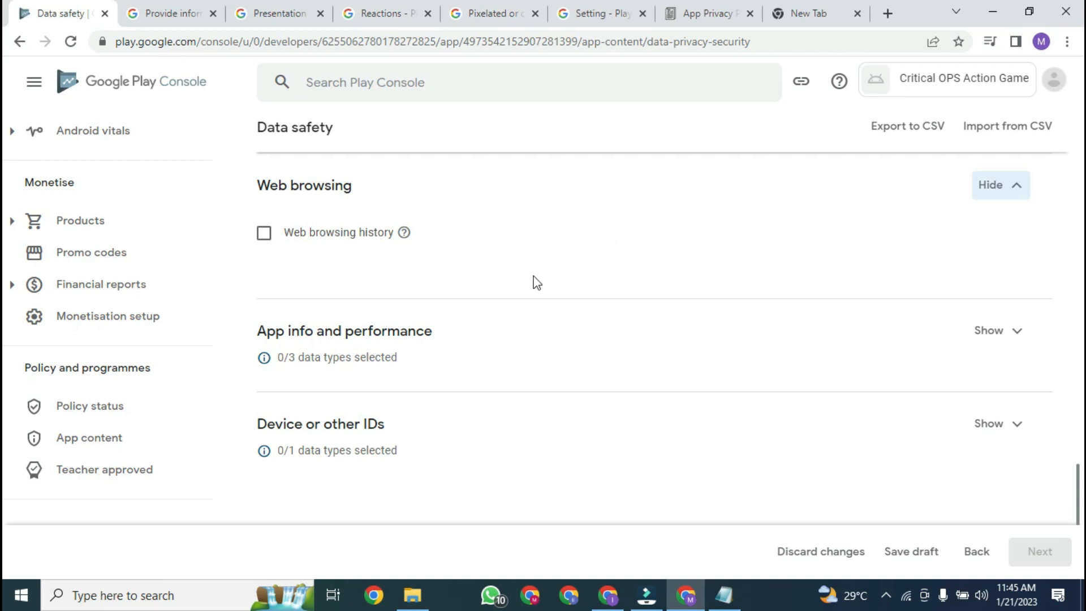
scroll(4, 473, up, 8)
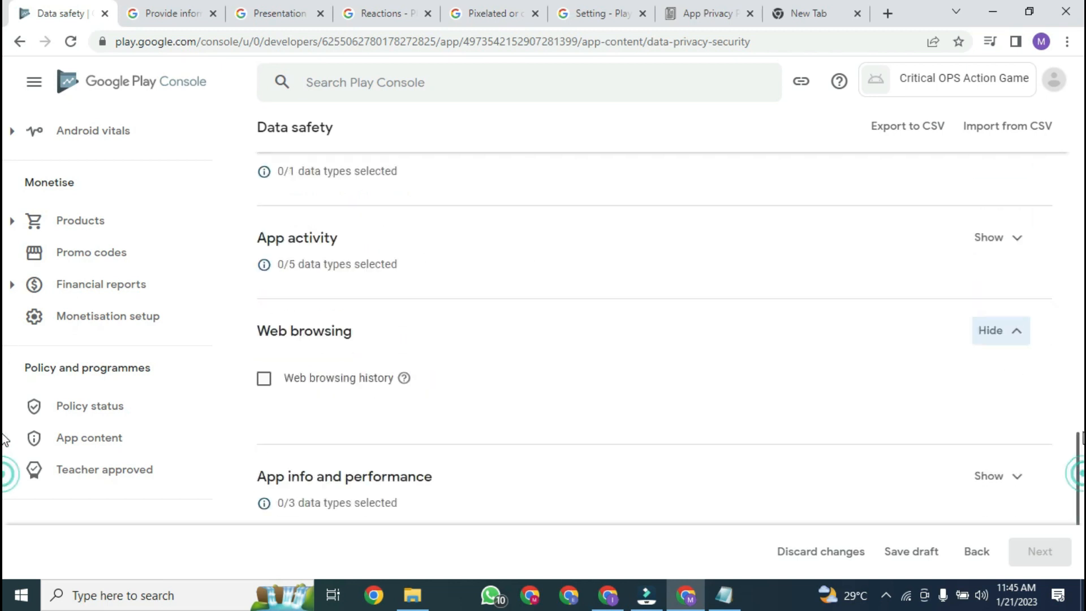
scroll(4, 399, down, 4)
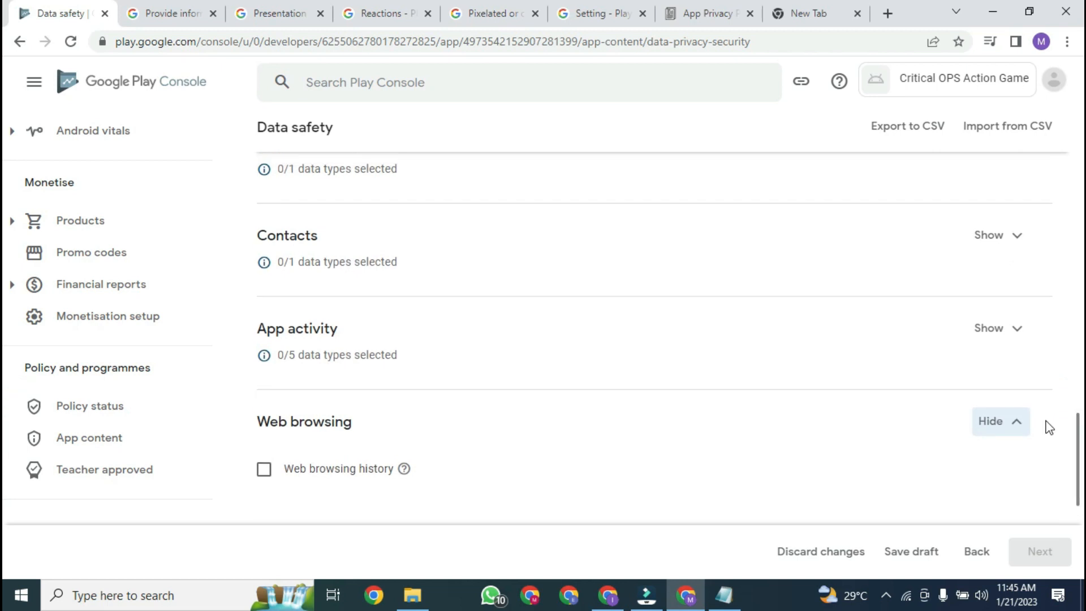
click(995, 237)
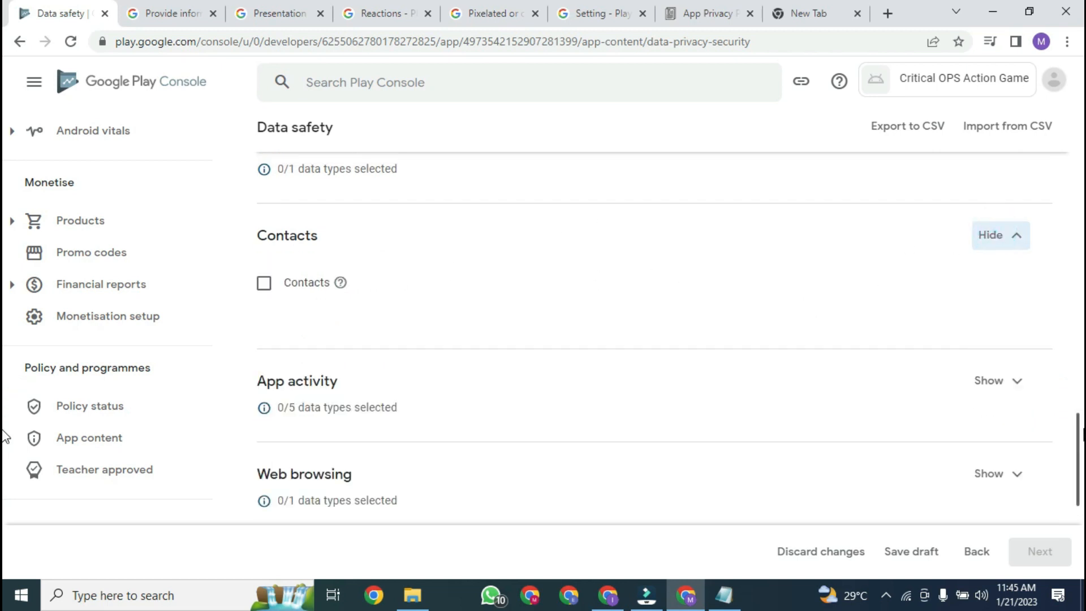
scroll(6, 438, up, 5)
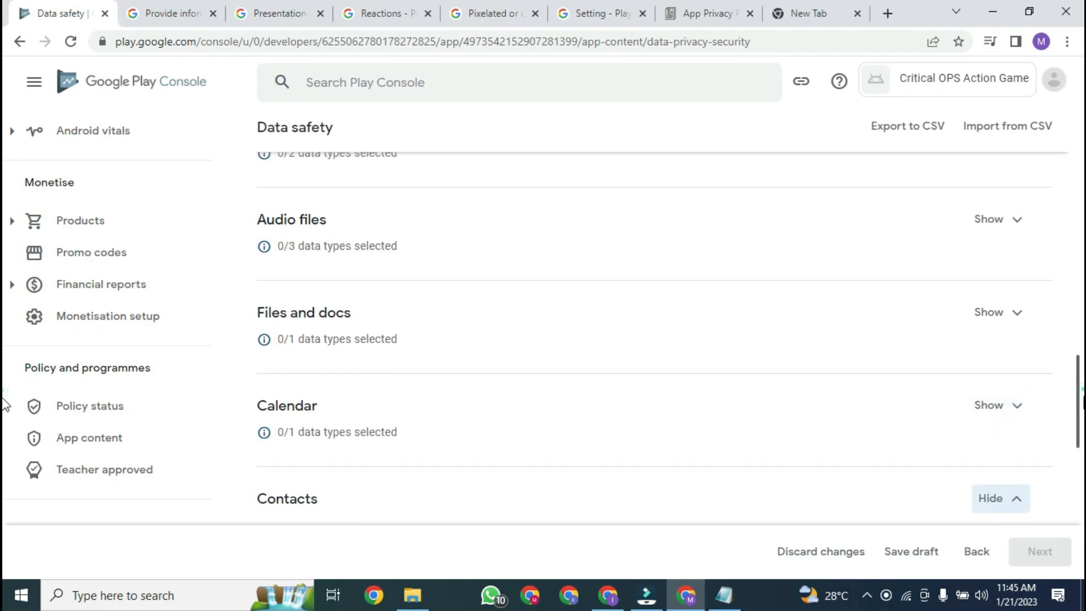
scroll(5, 495, down, 5)
scroll(4, 495, down, 1)
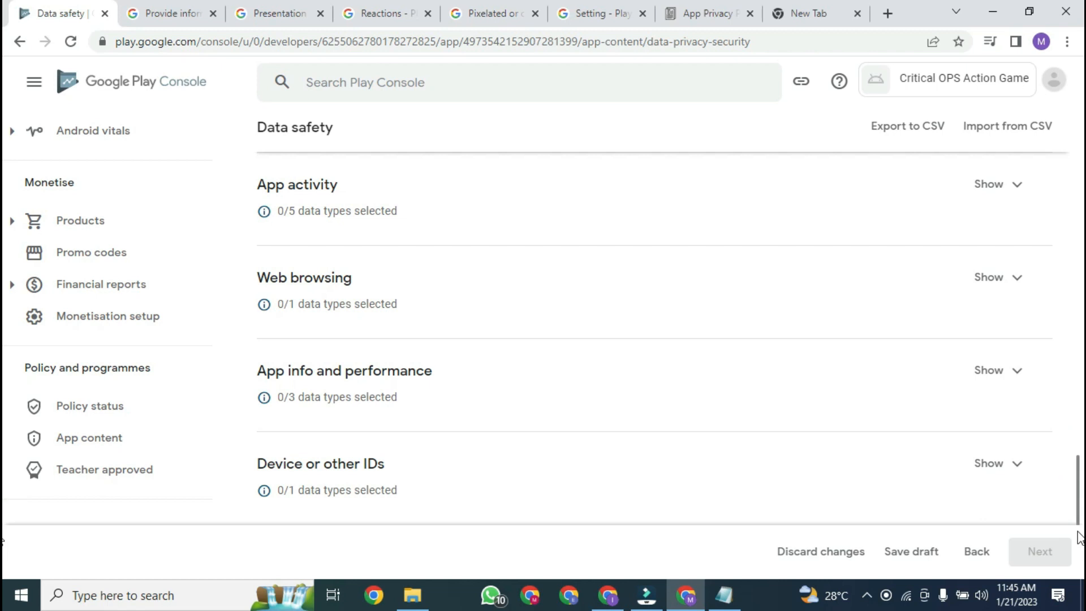
mouse_move(1079, 509)
mouse_down()
mouse_move(1080, 258)
mouse_move(1081, 357)
mouse_move(1080, 281)
mouse_move(1080, 298)
mouse_up()
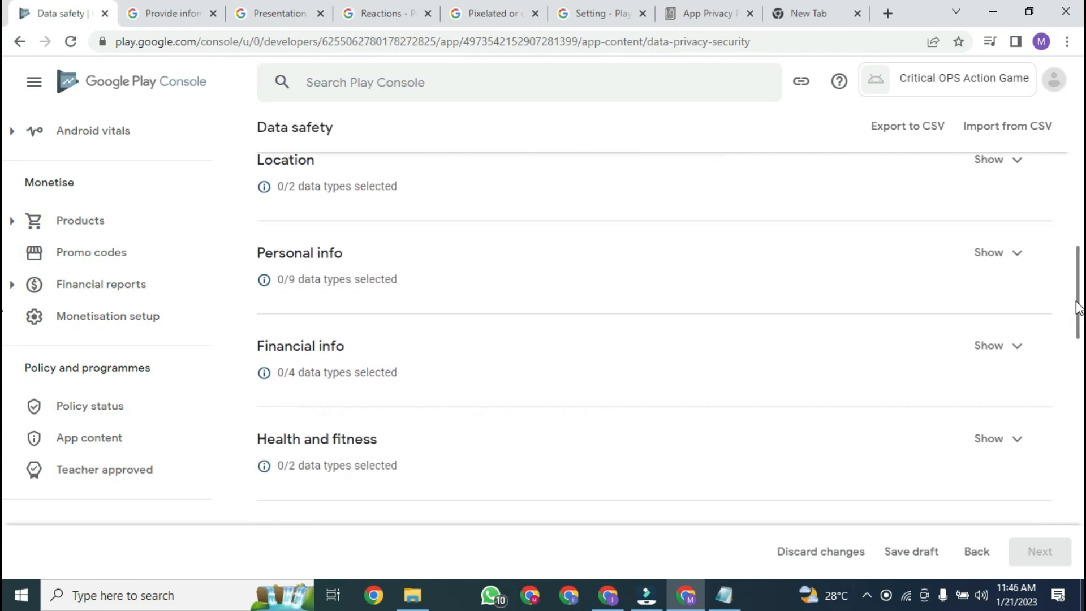
click(1011, 254)
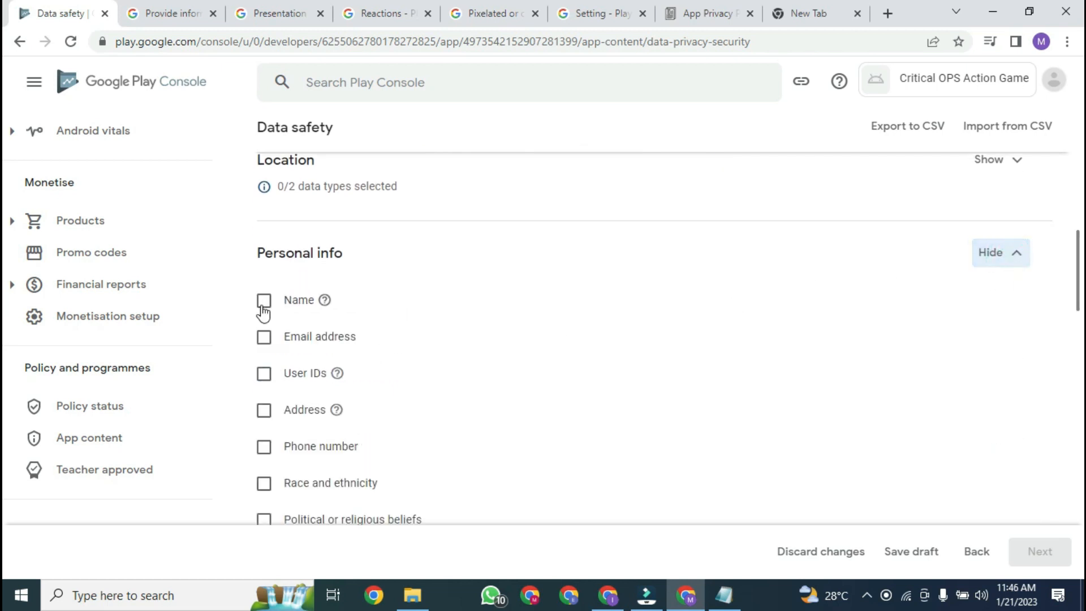
drag(1080, 286, 1082, 557)
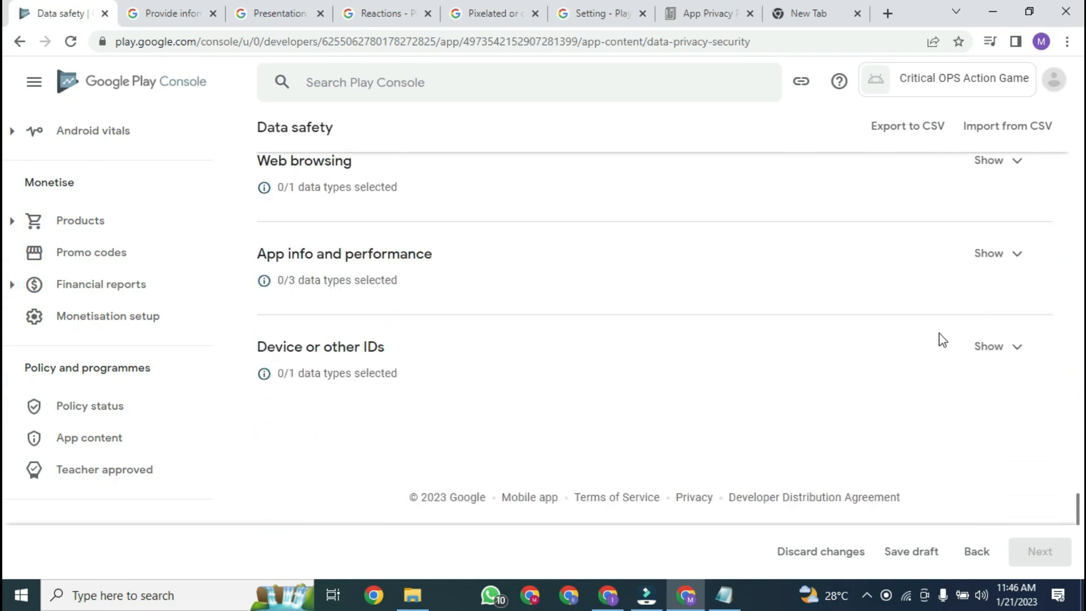
Step: Tick Device or other IDs as a collected data type and advance the form
click(1013, 346)
click(431, 389)
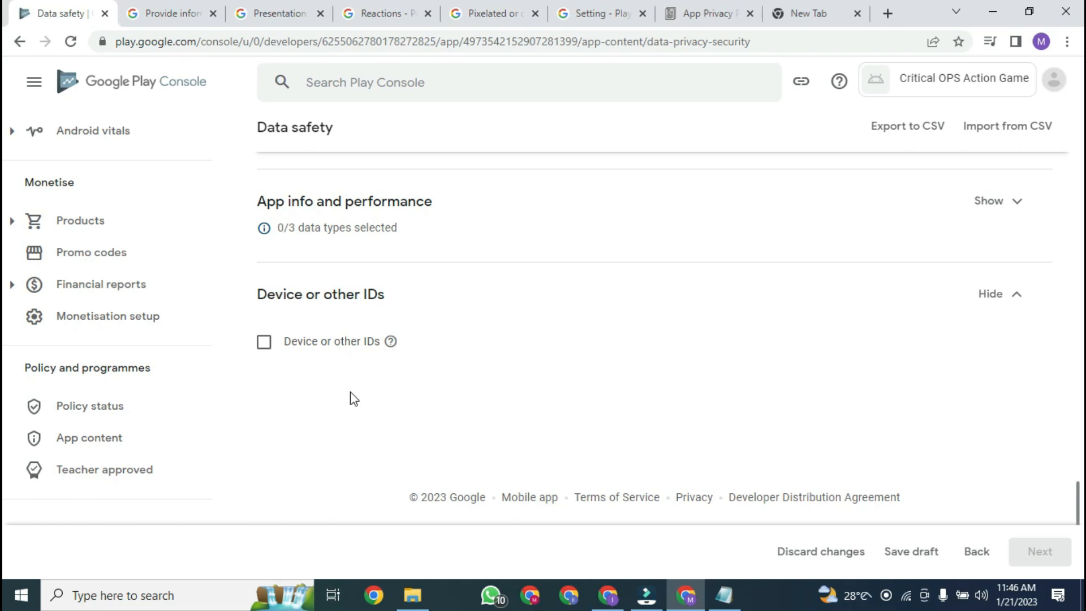
click(264, 343)
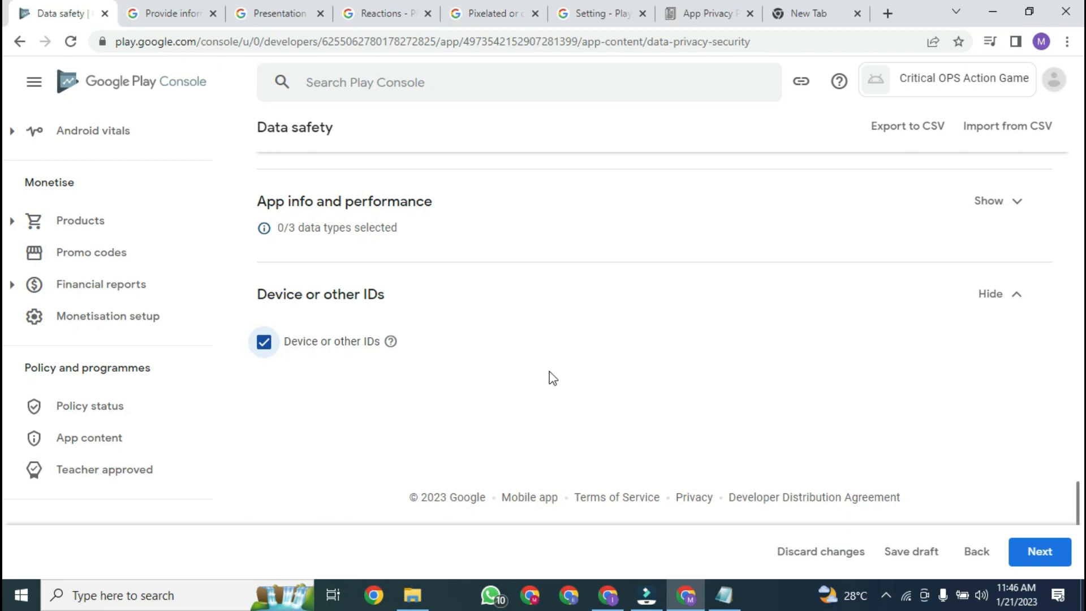
click(1033, 548)
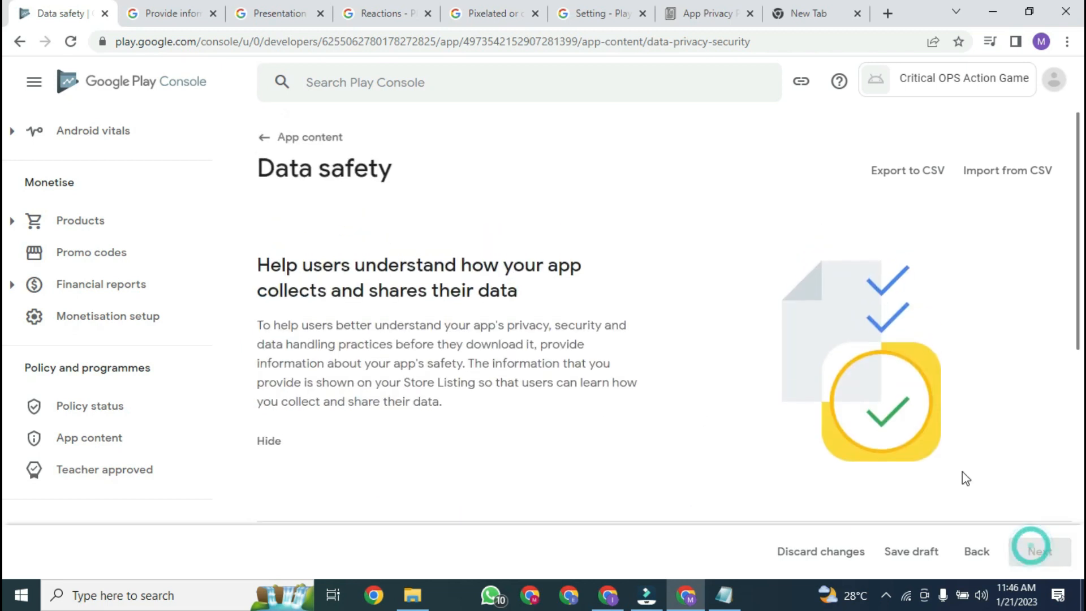
Step: Mark Device or other IDs as collected, processed ephemerally and optional for users
drag(1083, 178, 1081, 400)
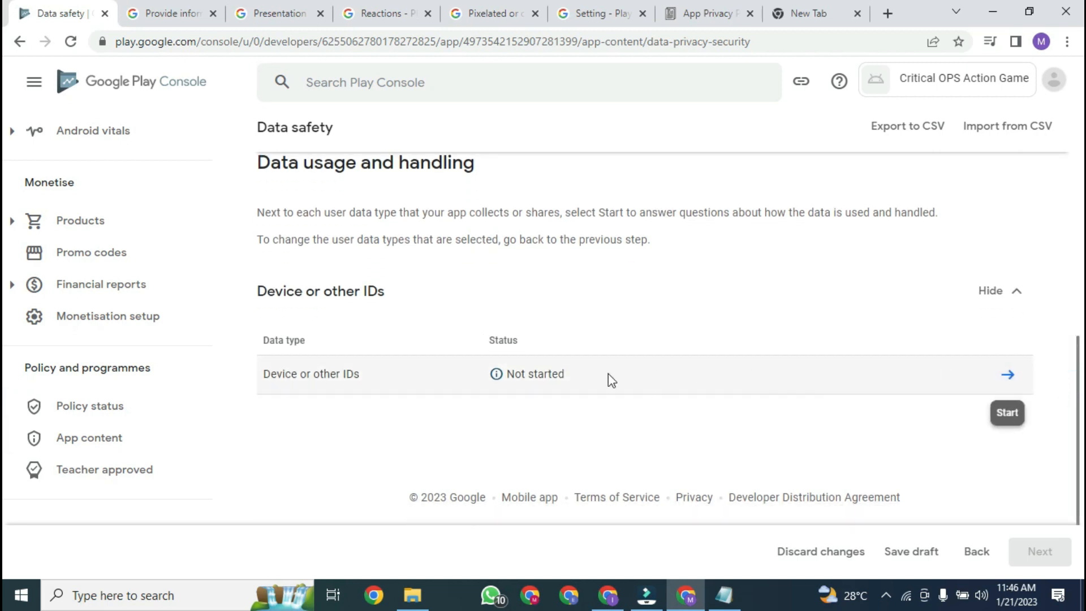
click(1007, 376)
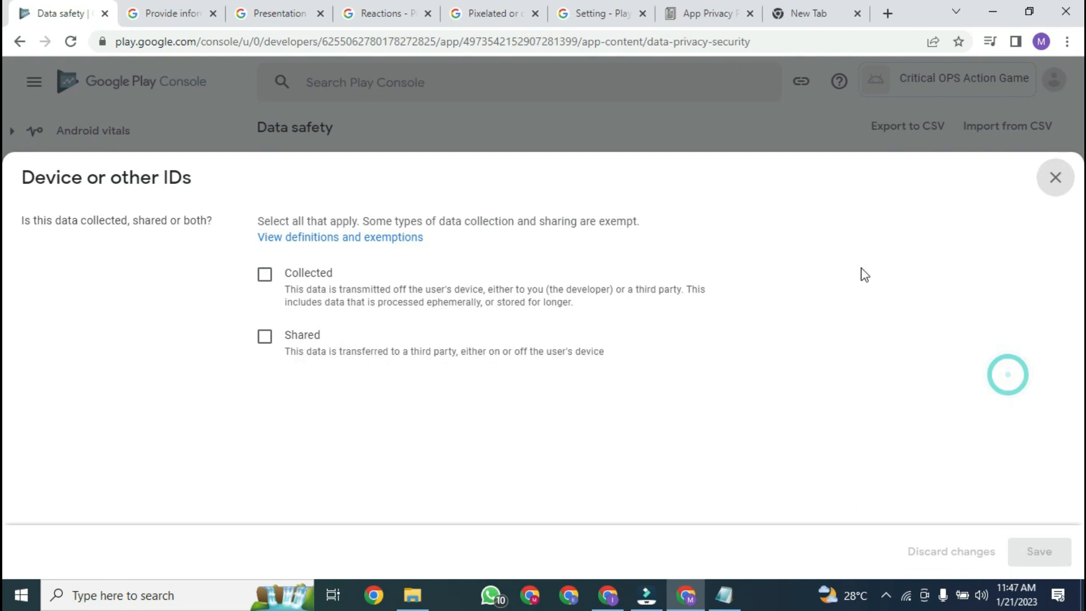
click(265, 275)
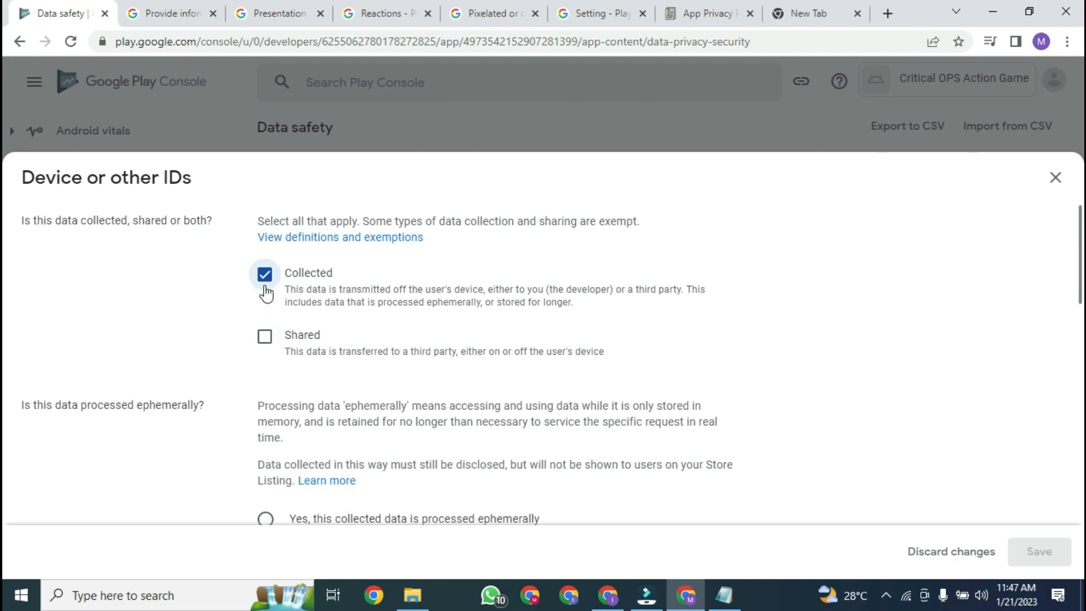
mouse_move(1082, 274)
mouse_down()
mouse_move(1083, 337)
mouse_move(1082, 255)
mouse_up()
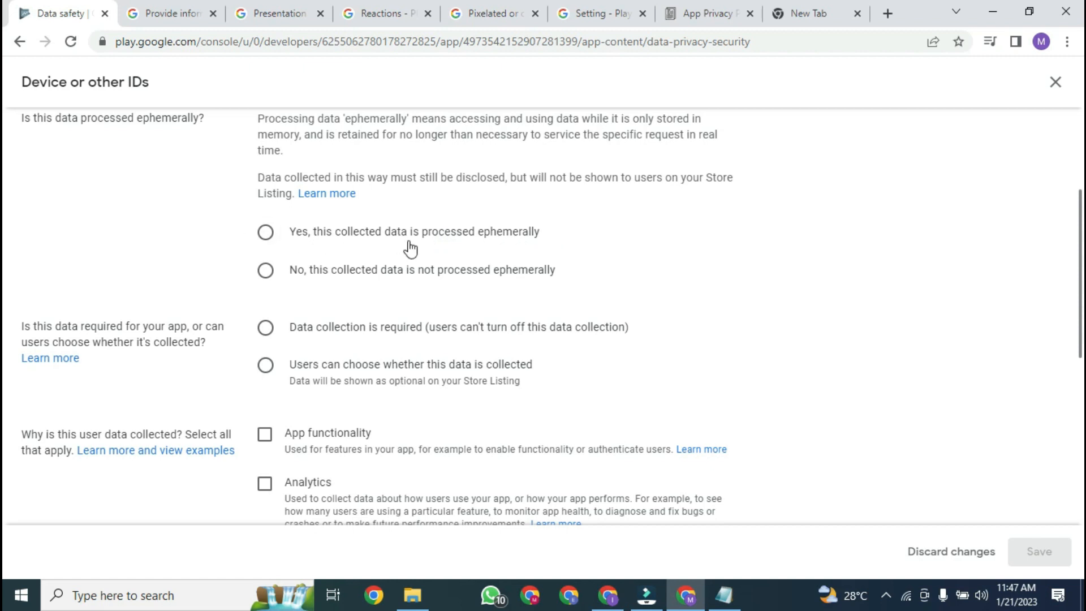
click(266, 232)
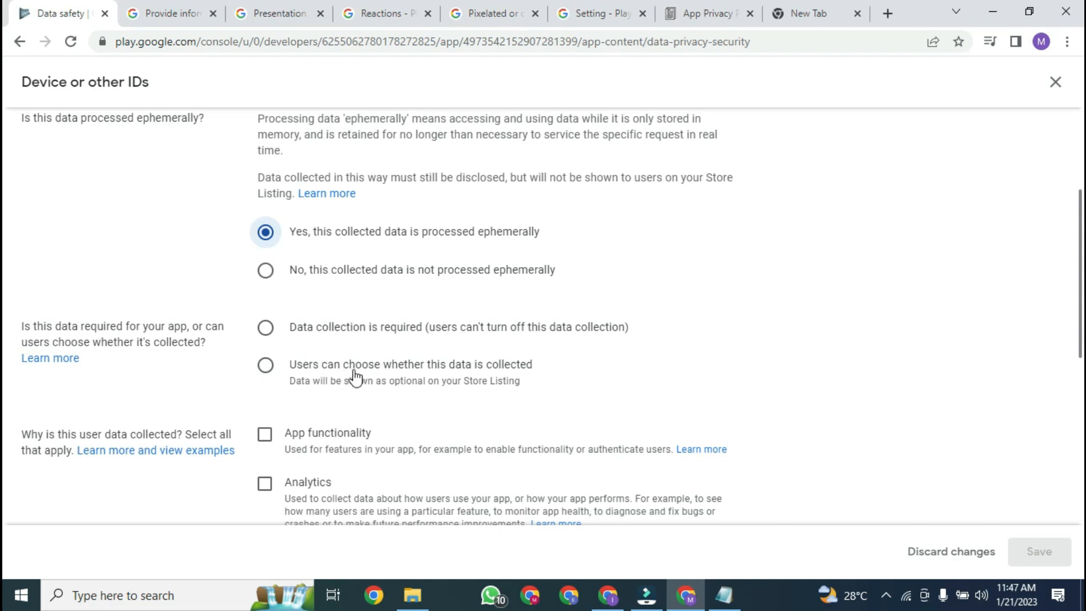
click(265, 368)
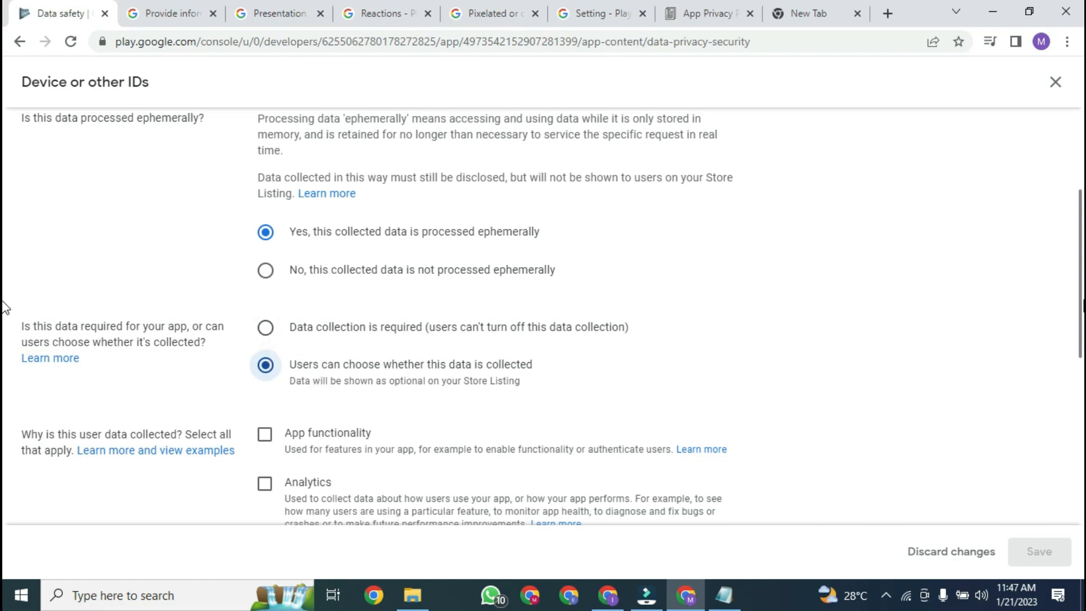
Step: Set App functionality as the purpose for Device or other IDs and save the answers
scroll(4, 308, down, 2)
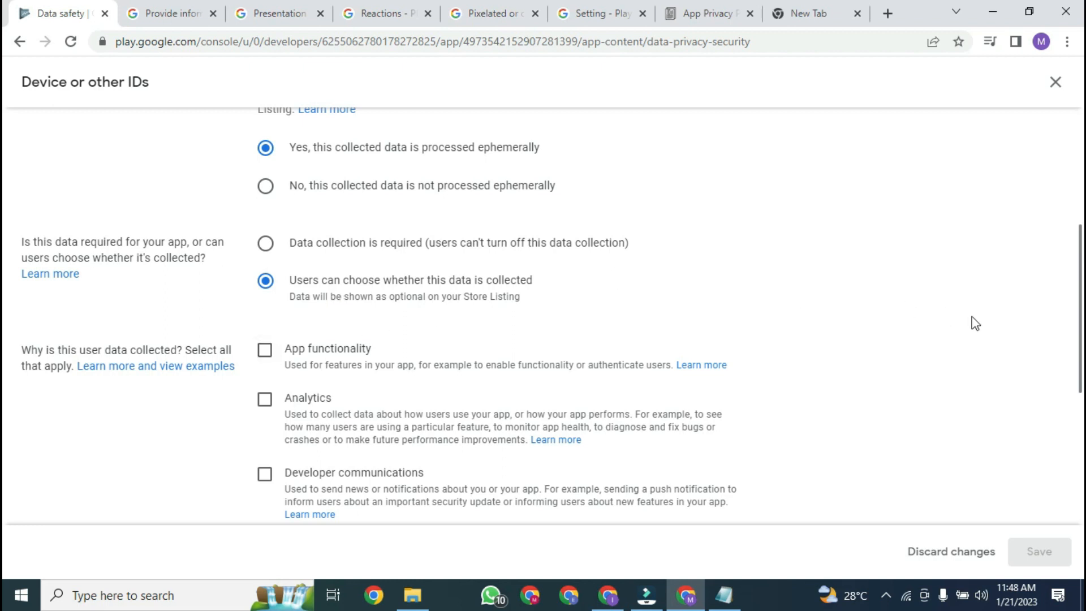
scroll(5, 331, up, 1)
scroll(2, 320, down, 2)
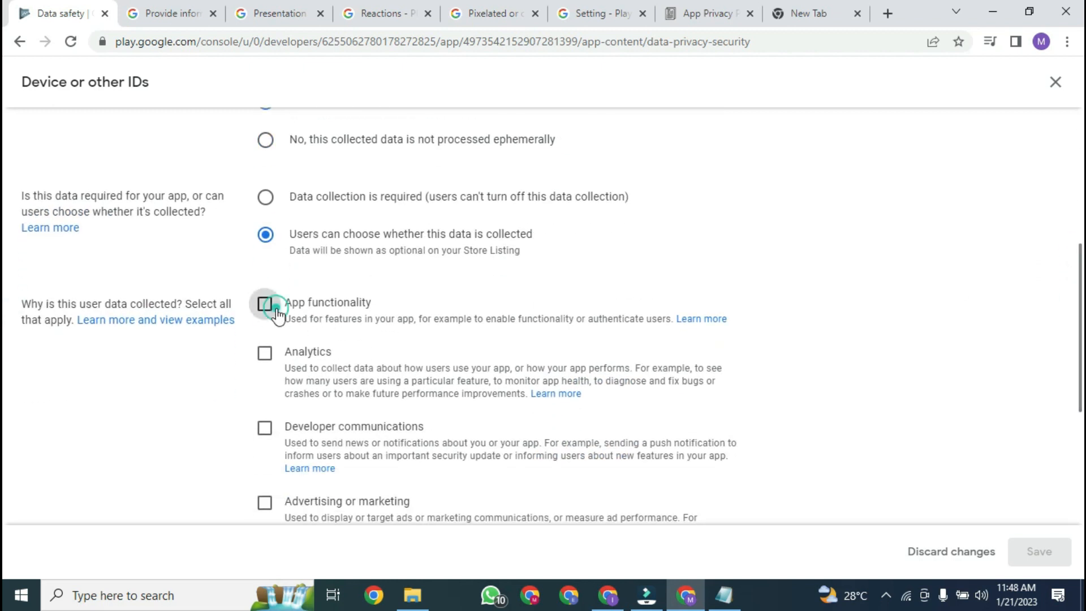
click(278, 311)
scroll(5, 339, down, 2)
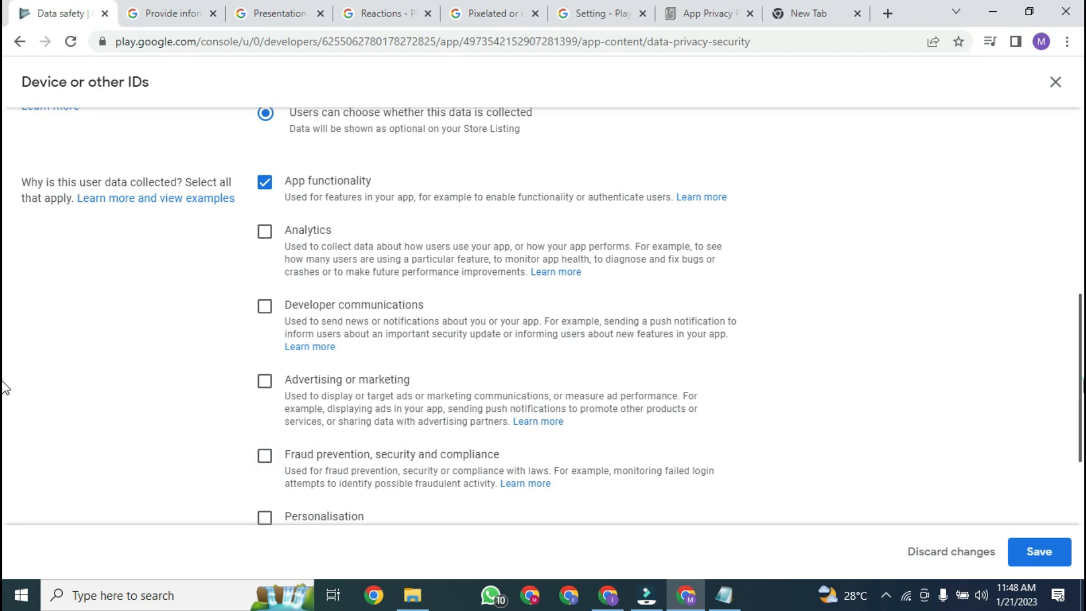
scroll(5, 388, down, 2)
scroll(1057, 356, up, 3)
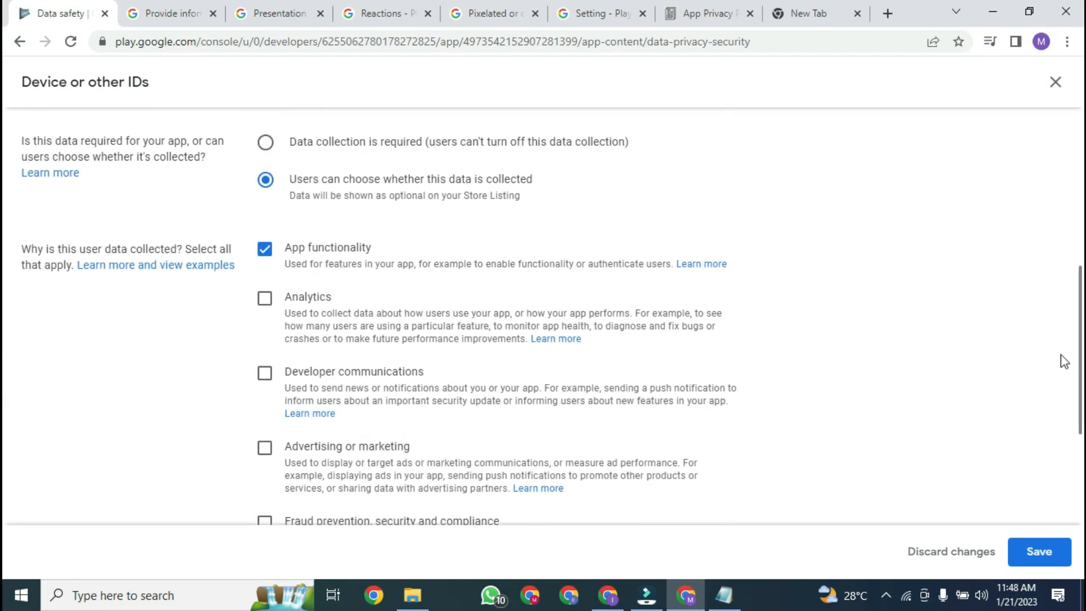
double_click(1084, 363)
click(648, 249)
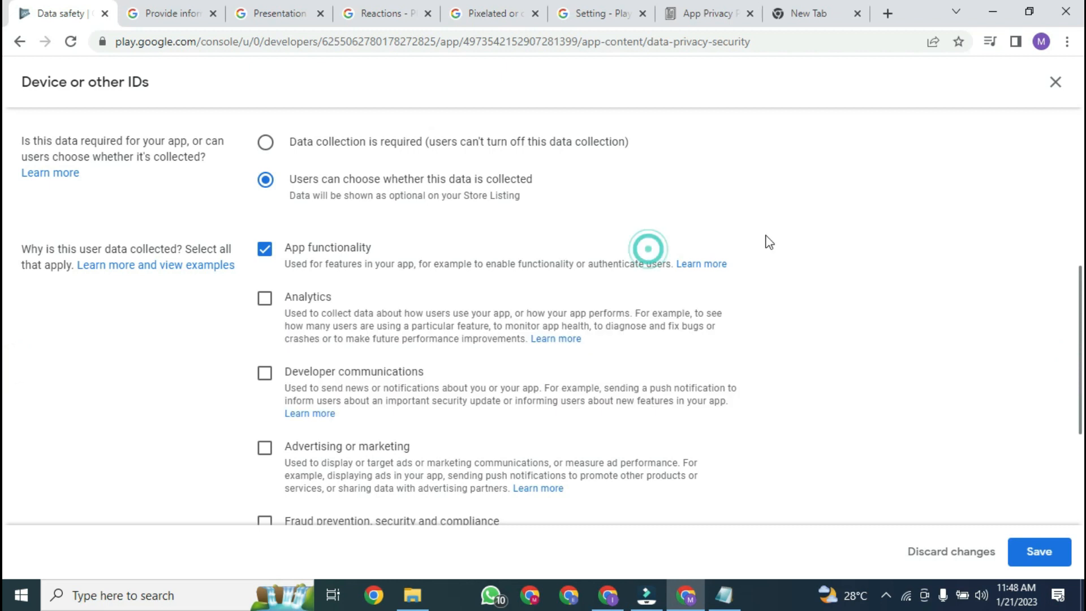
mouse_move(1081, 282)
mouse_down()
mouse_move(1075, 237)
mouse_move(1074, 274)
mouse_up()
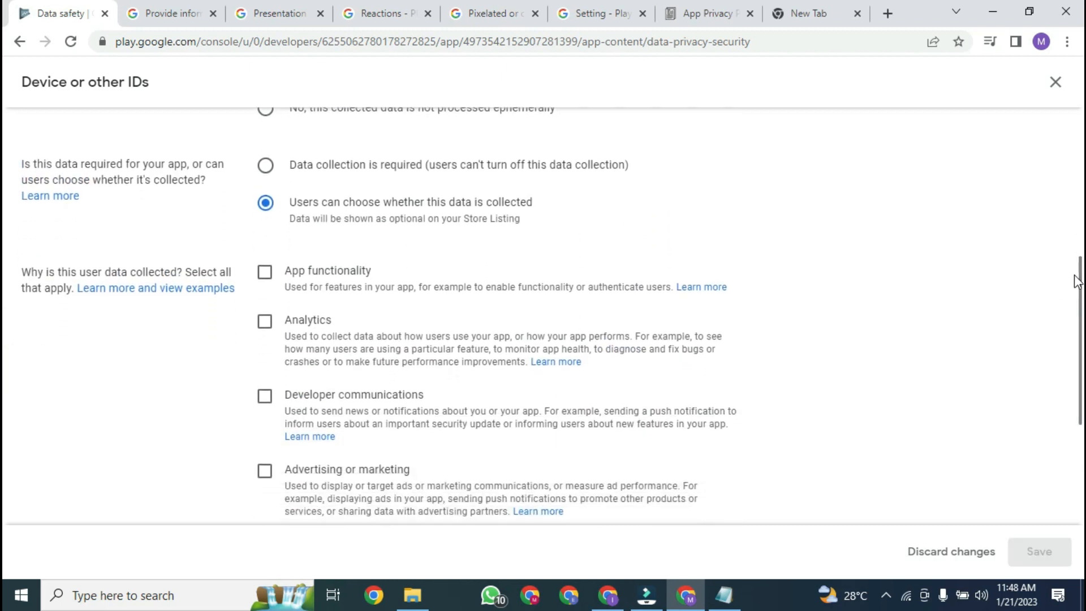
click(288, 280)
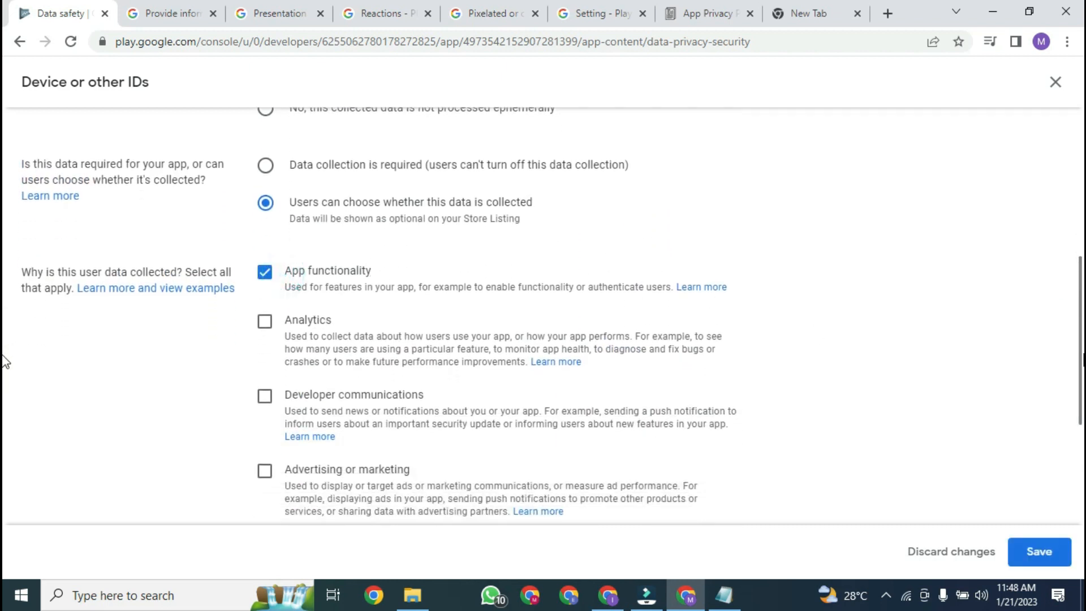
scroll(1073, 316, up, 3)
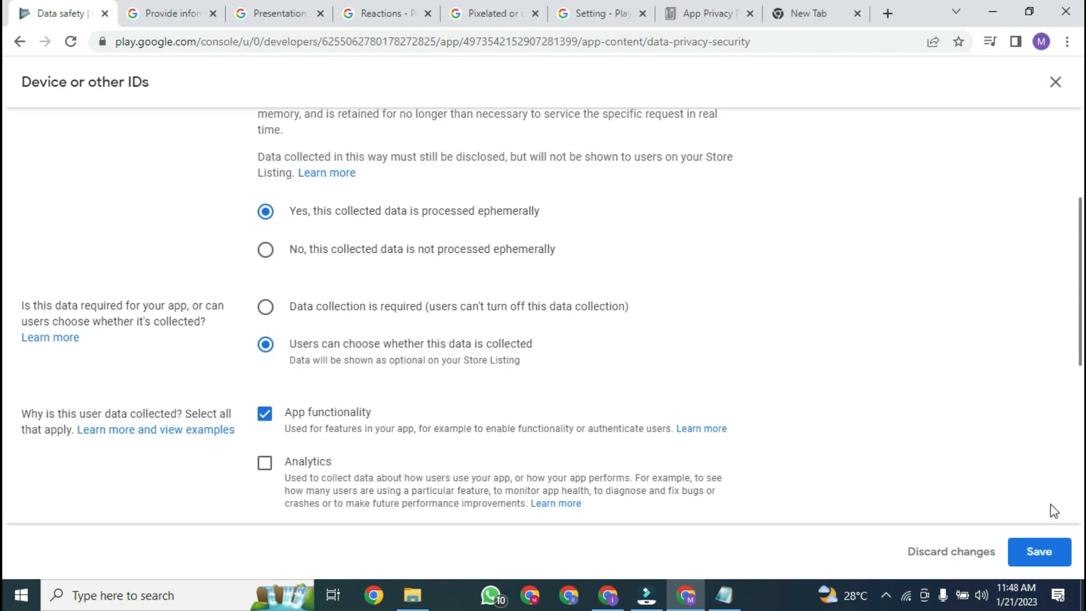
click(1042, 555)
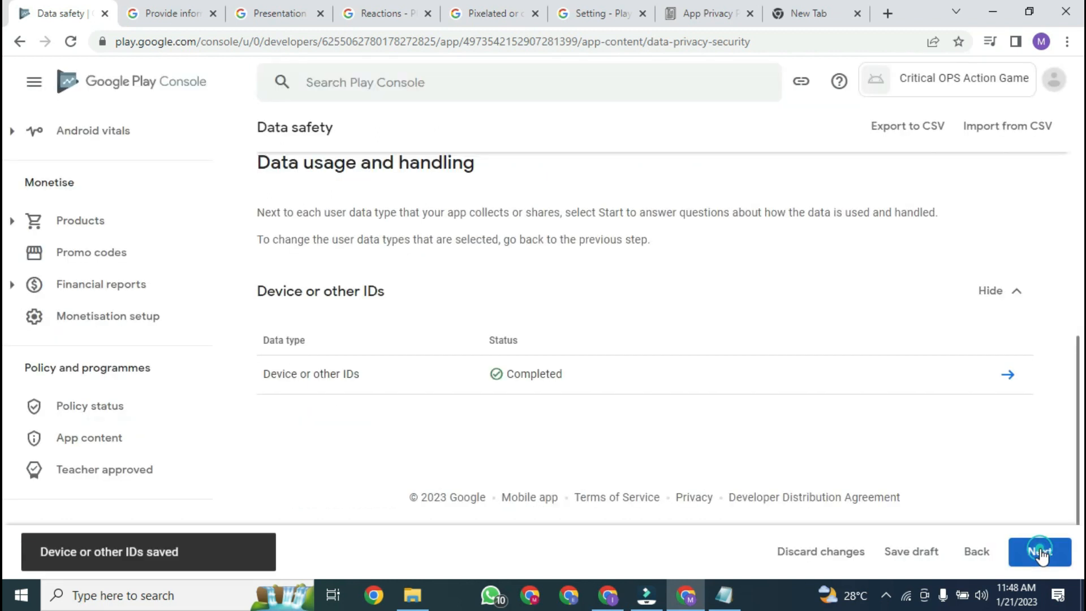
Step: Submit the Data safety declaration from the preview and return to App content
click(1040, 551)
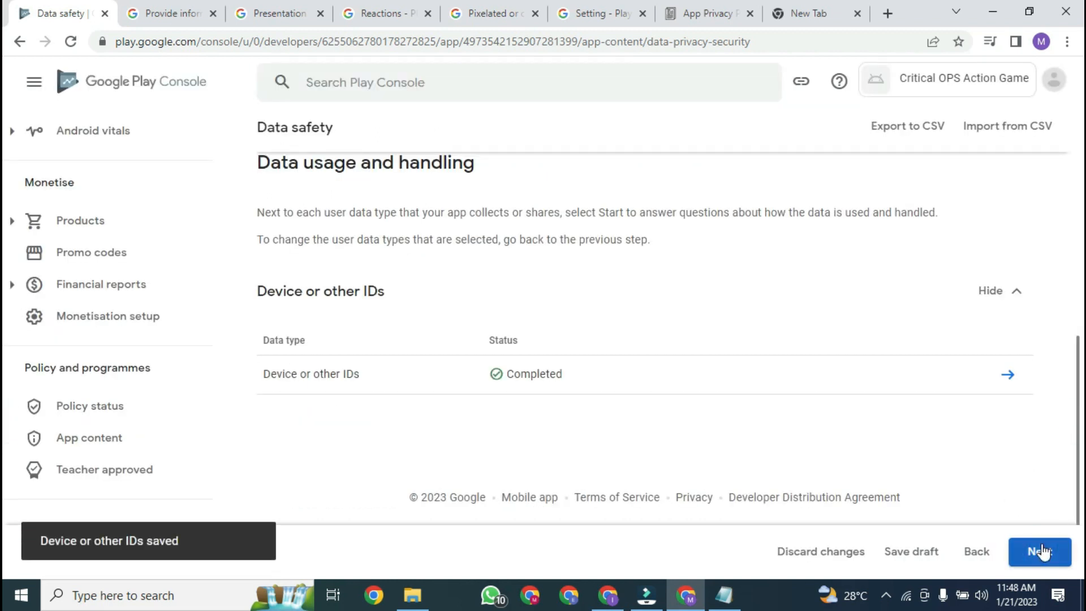
drag(1081, 282, 1081, 498)
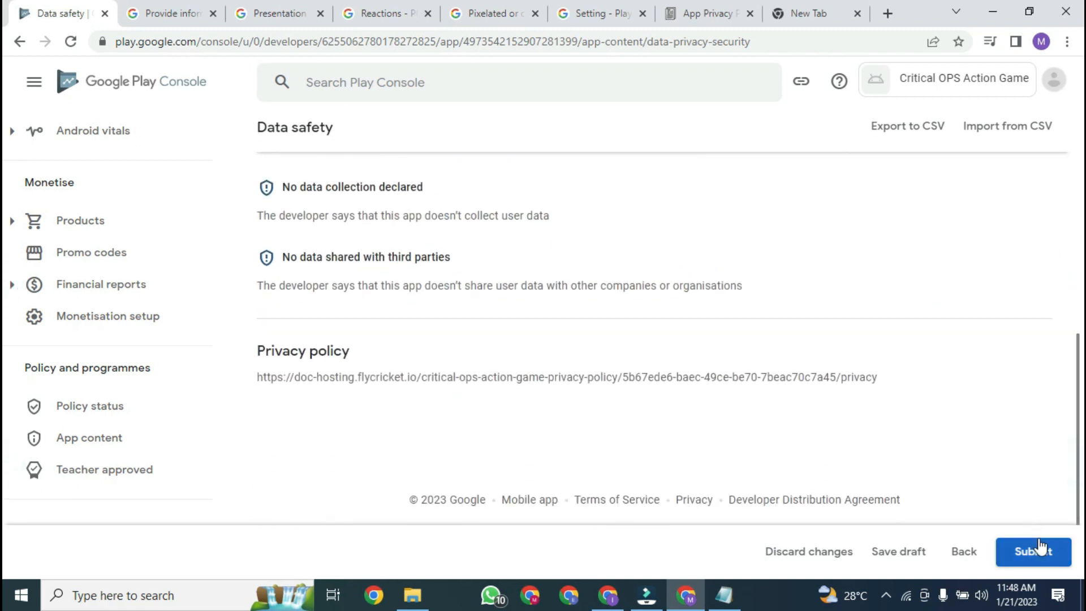
click(1032, 560)
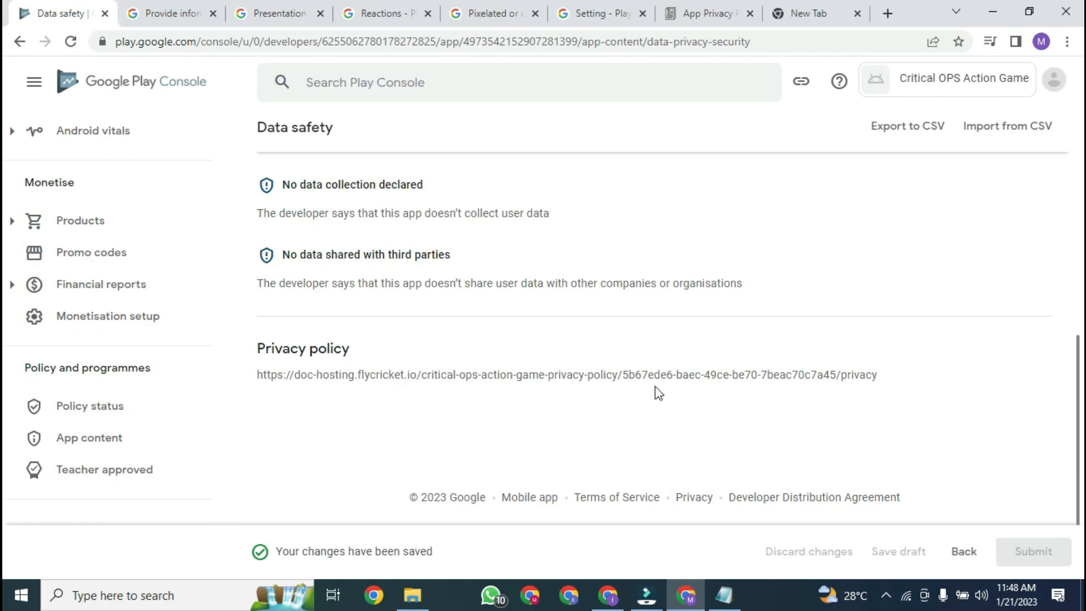
drag(1078, 390, 507, 169)
click(311, 139)
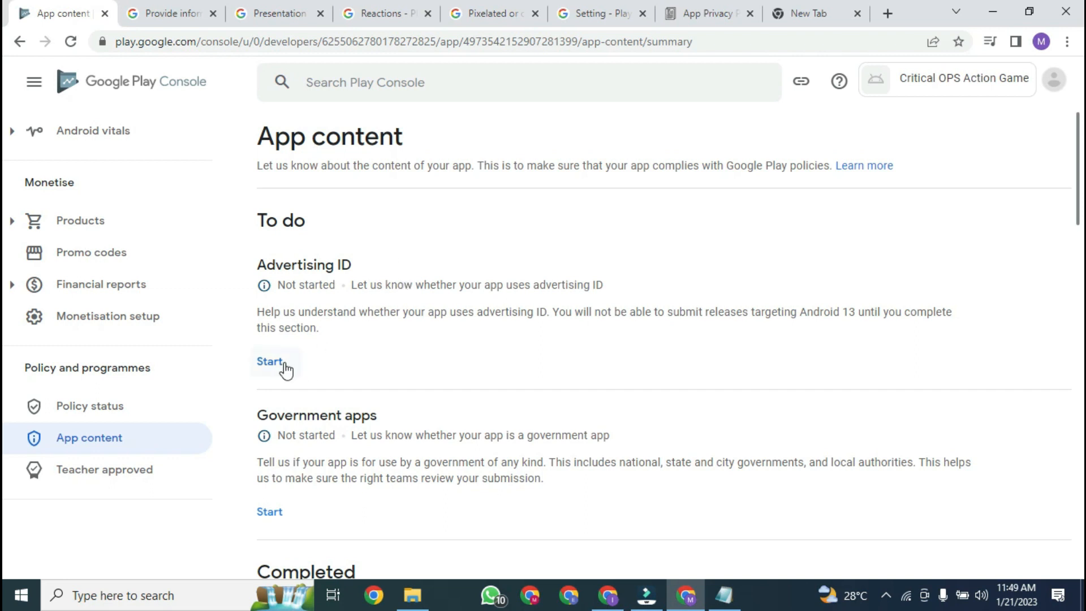
Step: Answer No in the Advertising ID declaration: the app does not use an advertising ID
click(264, 365)
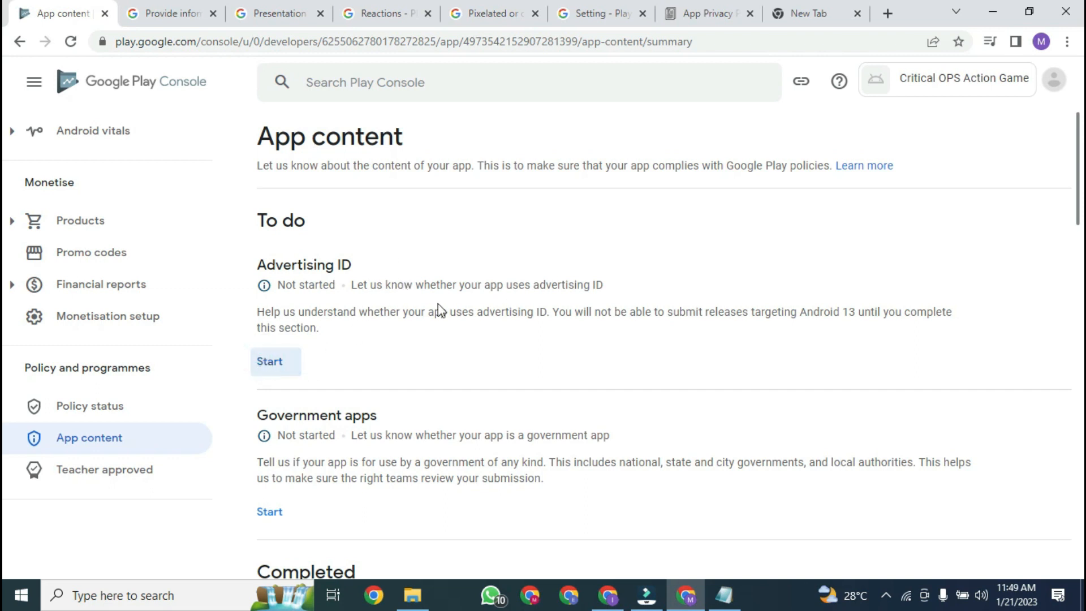
drag(1081, 235, 1082, 371)
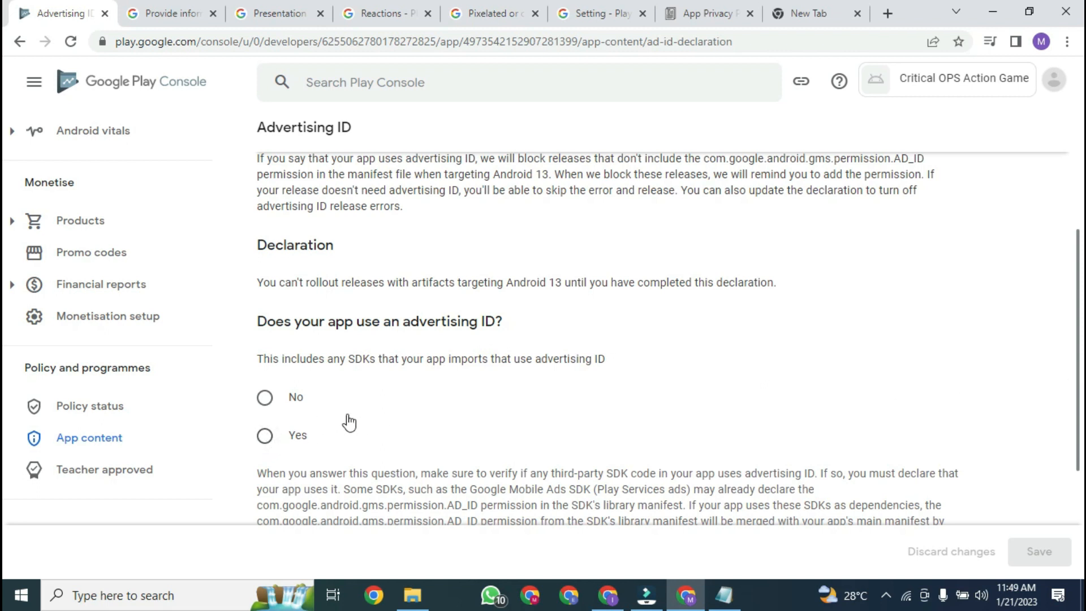
scroll(1081, 330, down, 1)
scroll(1081, 331, up, 1)
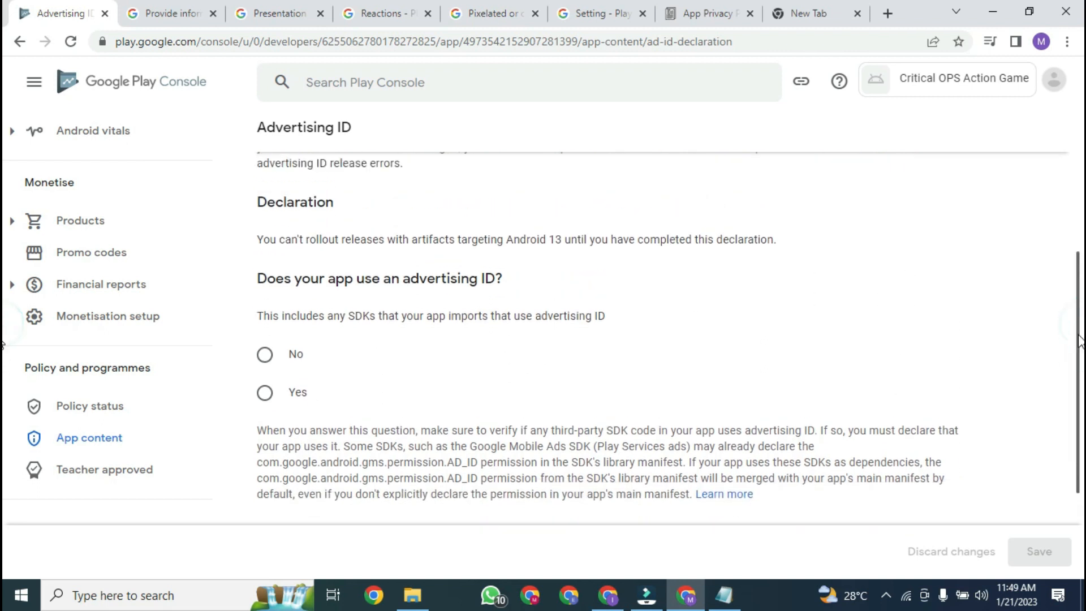
scroll(1081, 331, up, 1)
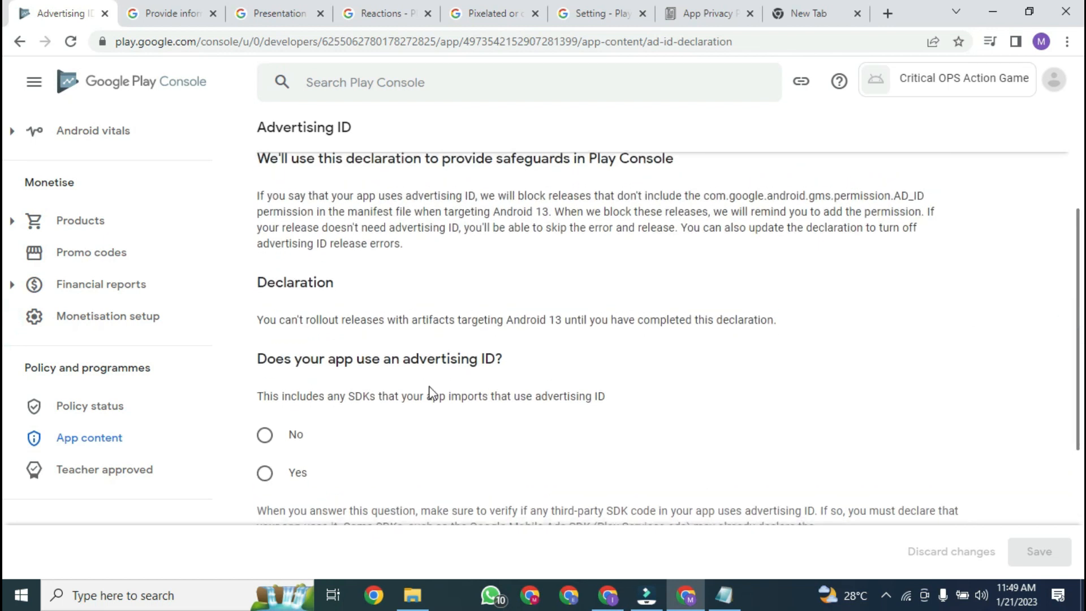
click(270, 444)
scroll(373, 384, down, 2)
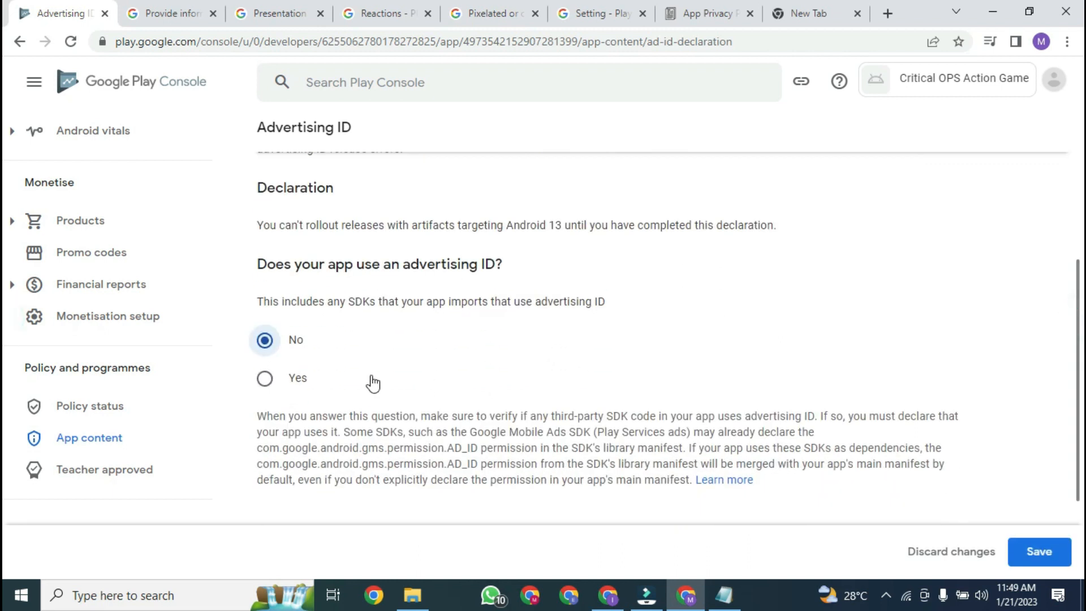
click(266, 378)
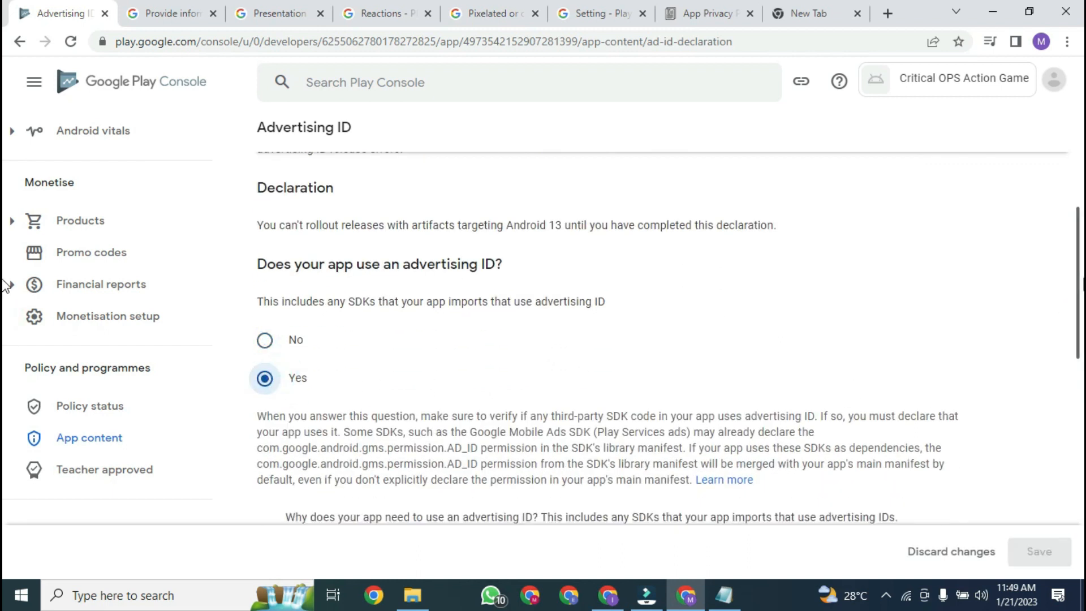
scroll(566, 340, down, 4)
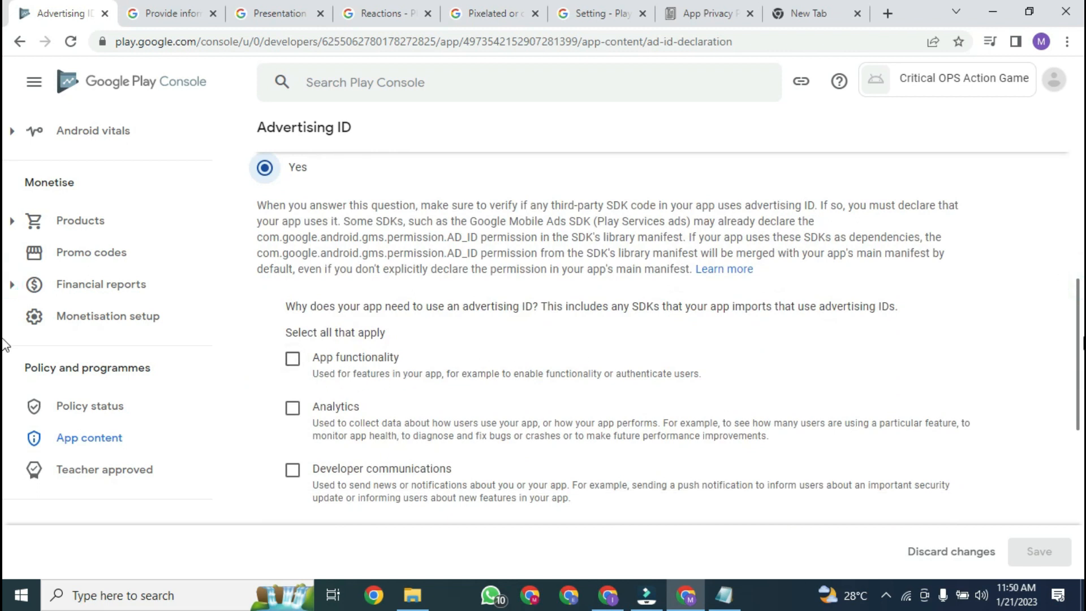
scroll(5, 351, down, 3)
scroll(1059, 286, up, 7)
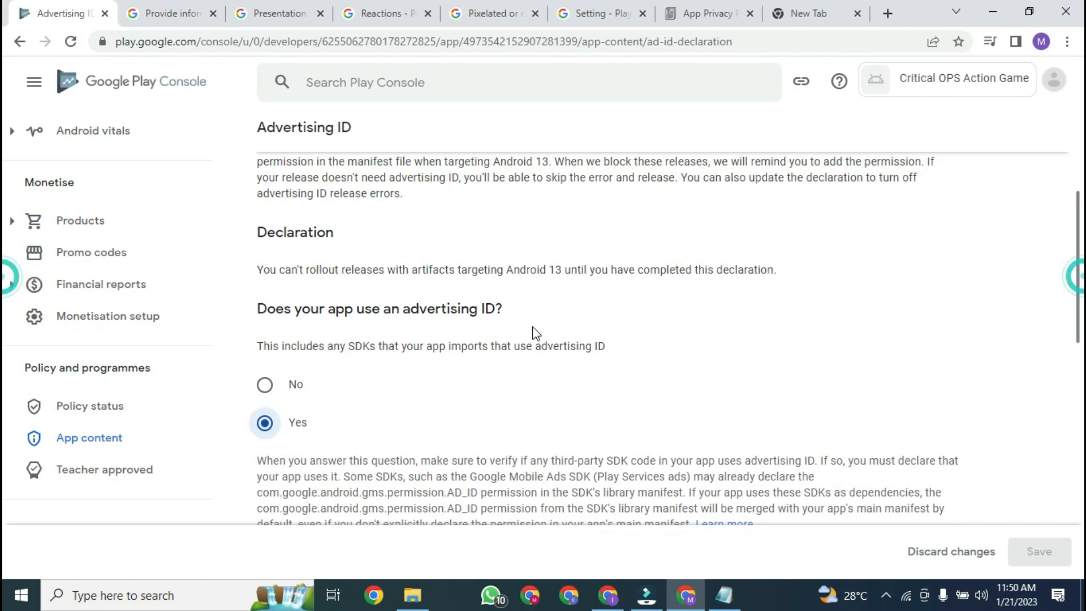
click(274, 388)
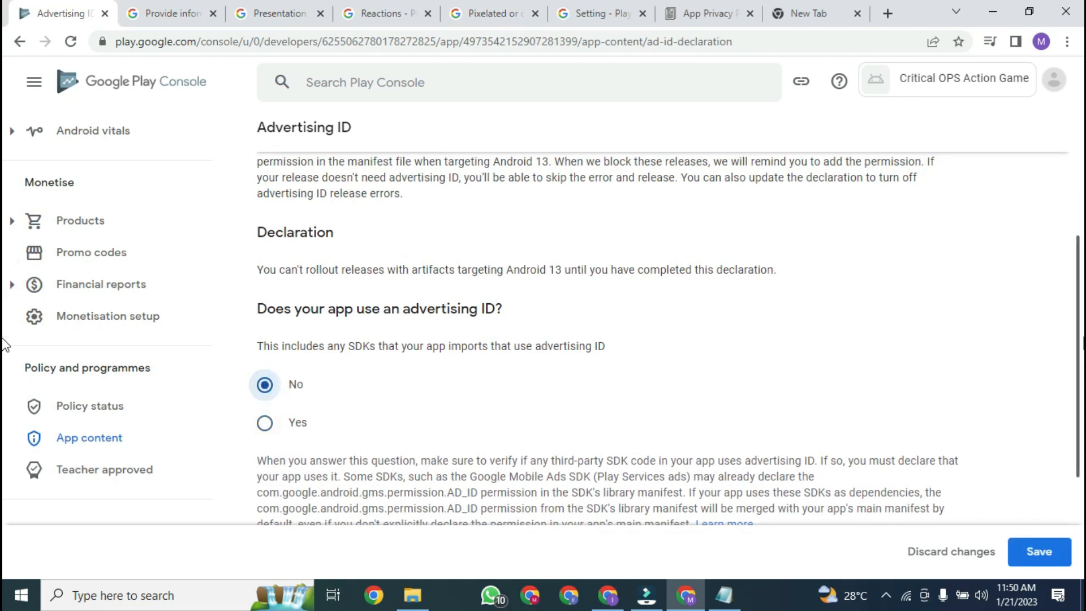
Step: Save the Advertising ID answer and go back to the App content overview
scroll(4, 340, down, 2)
scroll(4, 331, up, 3)
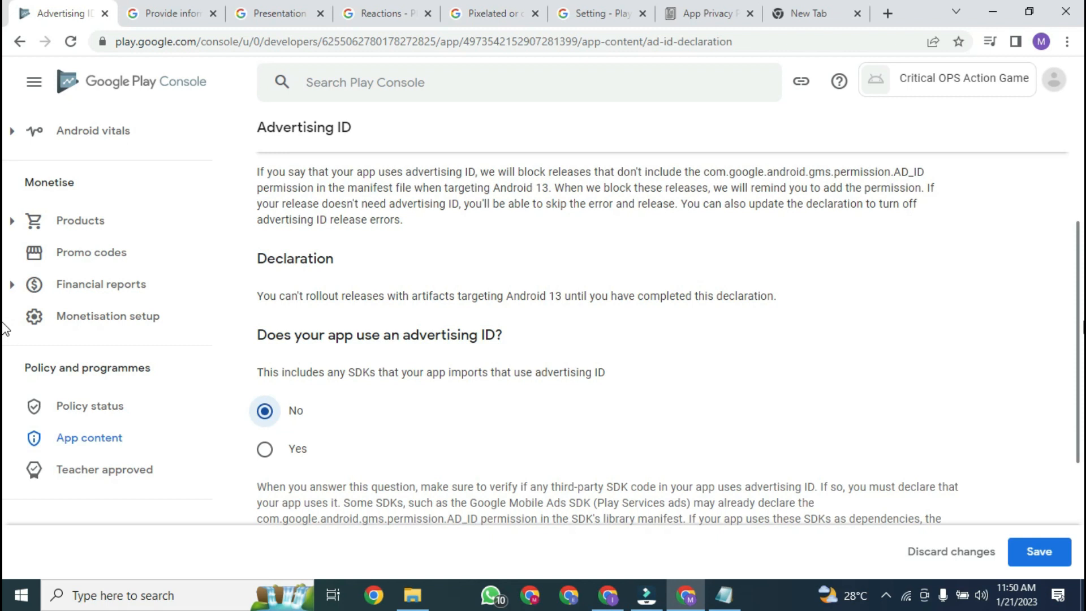
scroll(4, 328, up, 1)
mouse_move(1077, 316)
mouse_down()
mouse_move(1079, 333)
mouse_move(1069, 305)
mouse_up()
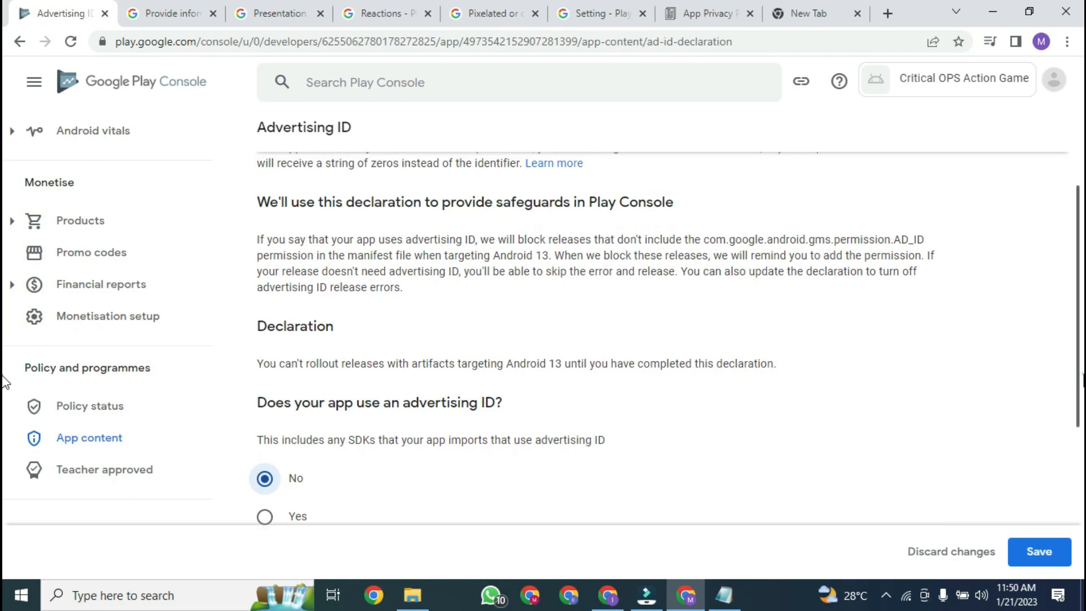
scroll(1079, 325, up, 2)
scroll(1080, 323, down, 2)
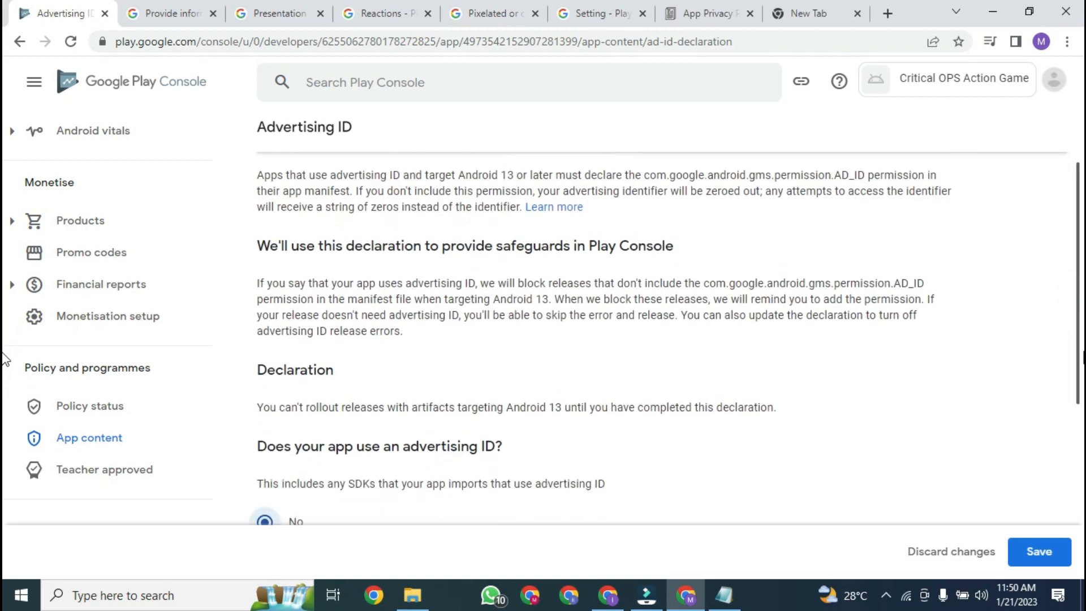
click(1041, 548)
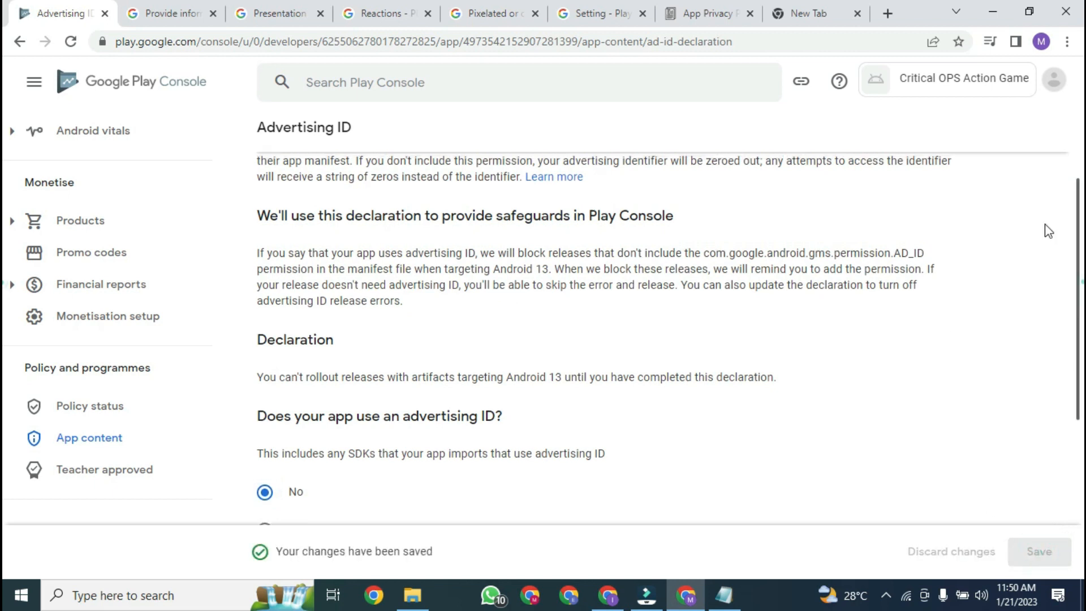
scroll(1048, 231, up, 4)
click(283, 142)
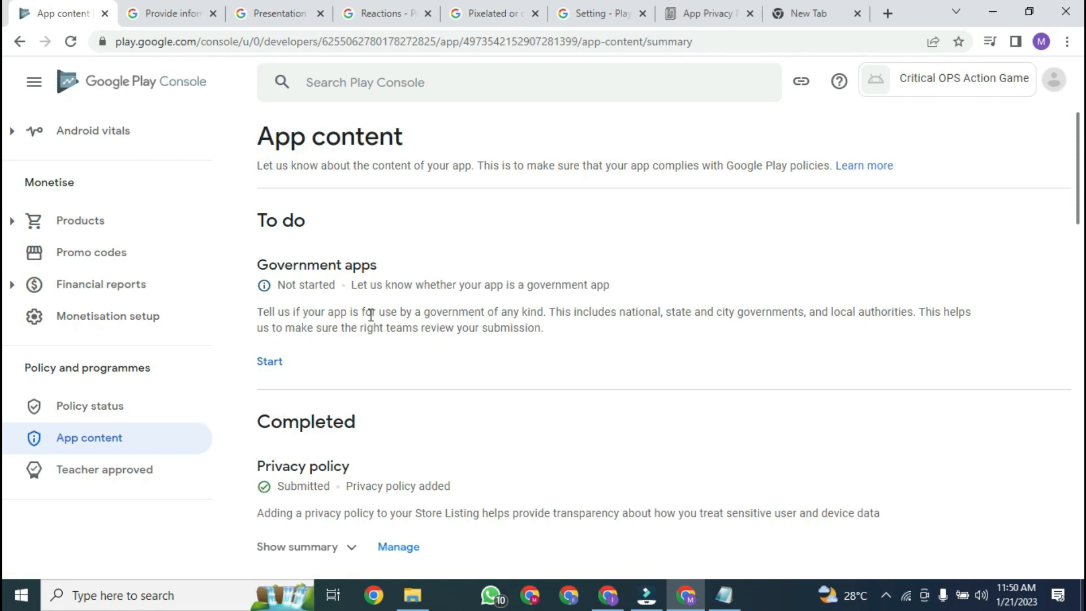
Step: Save No for Government apps and confirm every App content section shows Completed
click(267, 373)
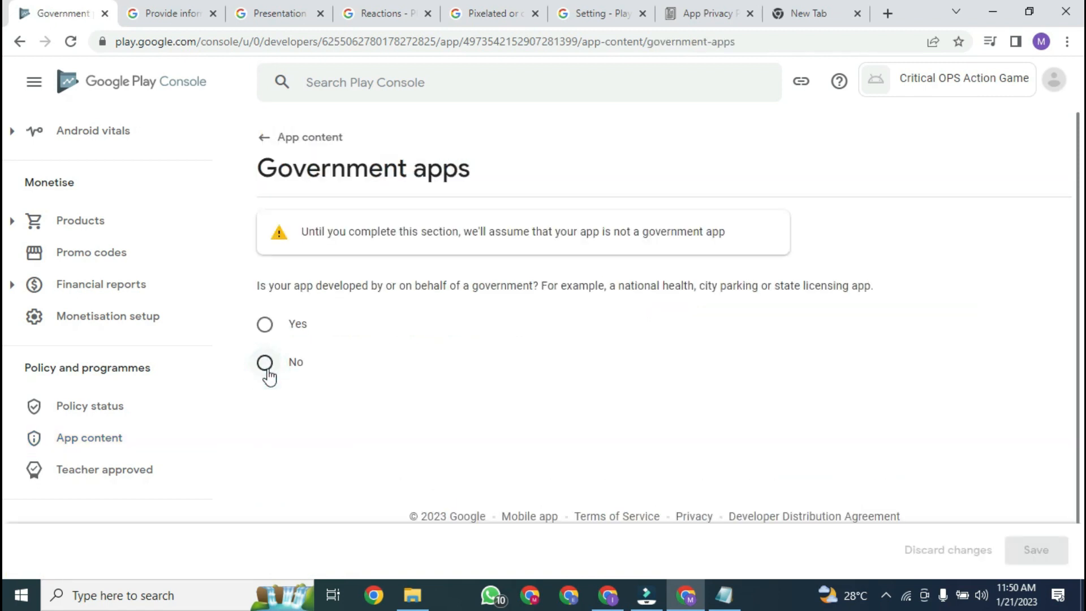
click(265, 365)
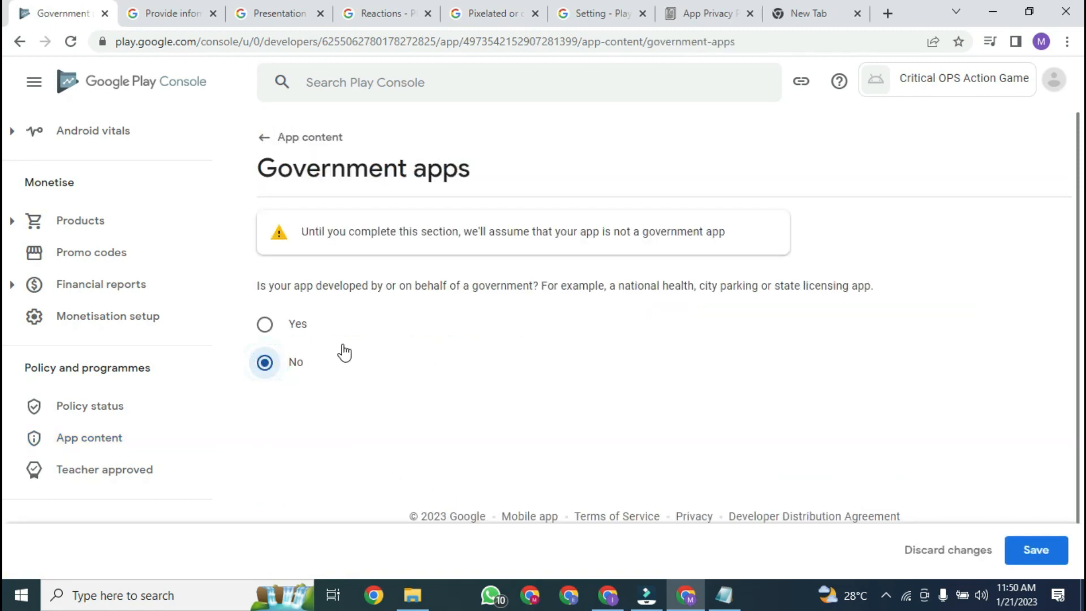
scroll(1078, 299, down, 1)
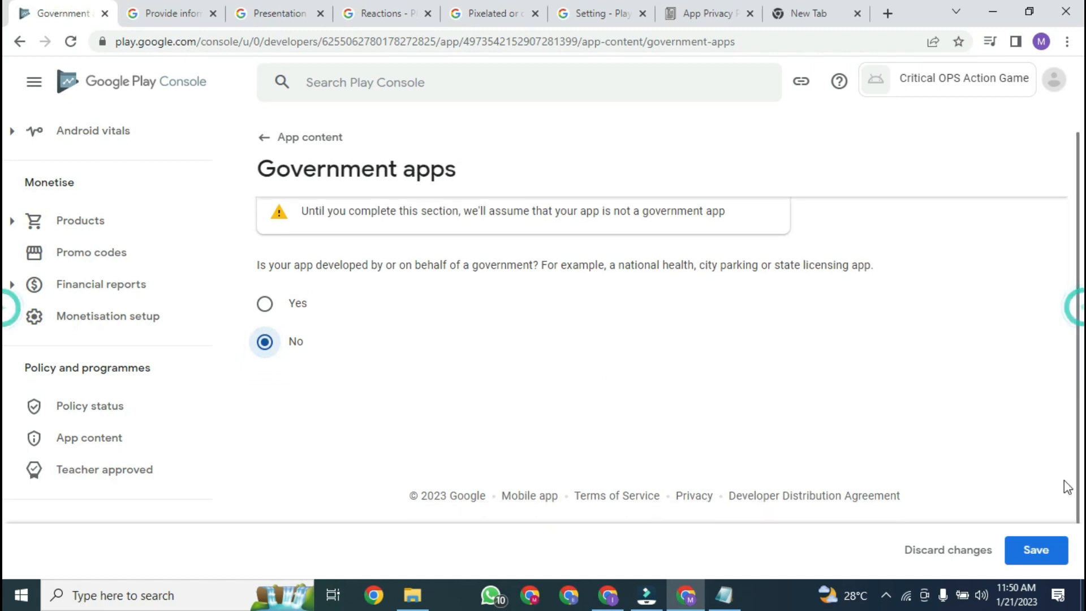
click(1038, 550)
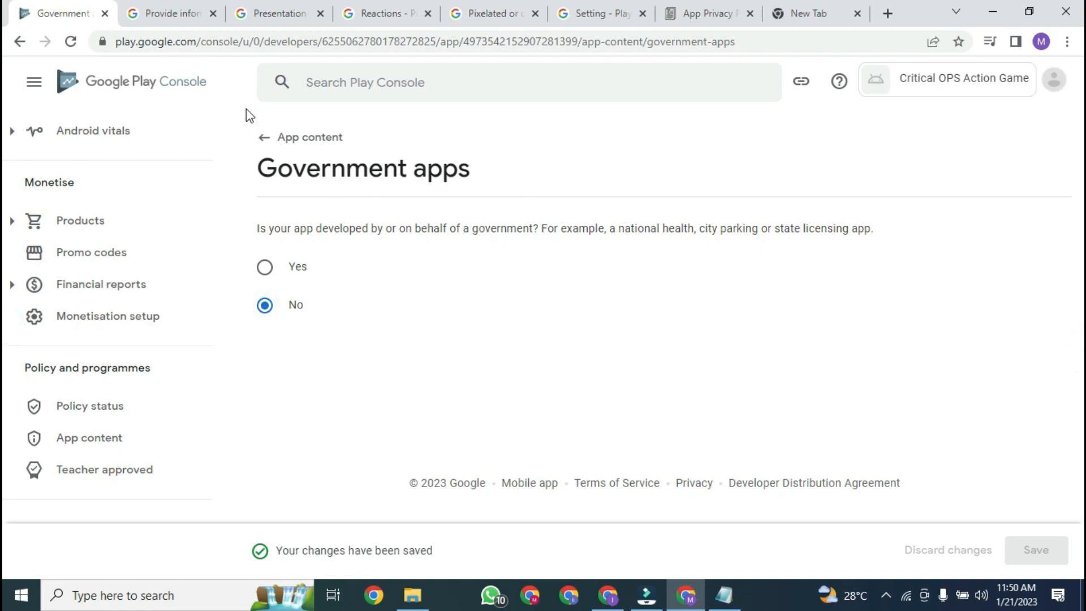
click(311, 145)
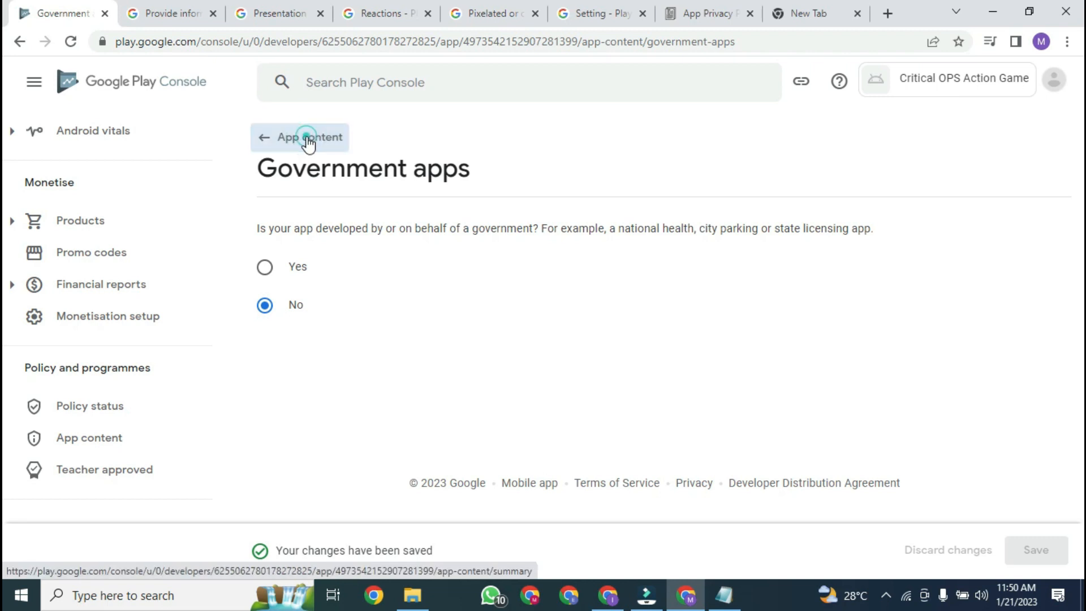
drag(1083, 179, 1041, 154)
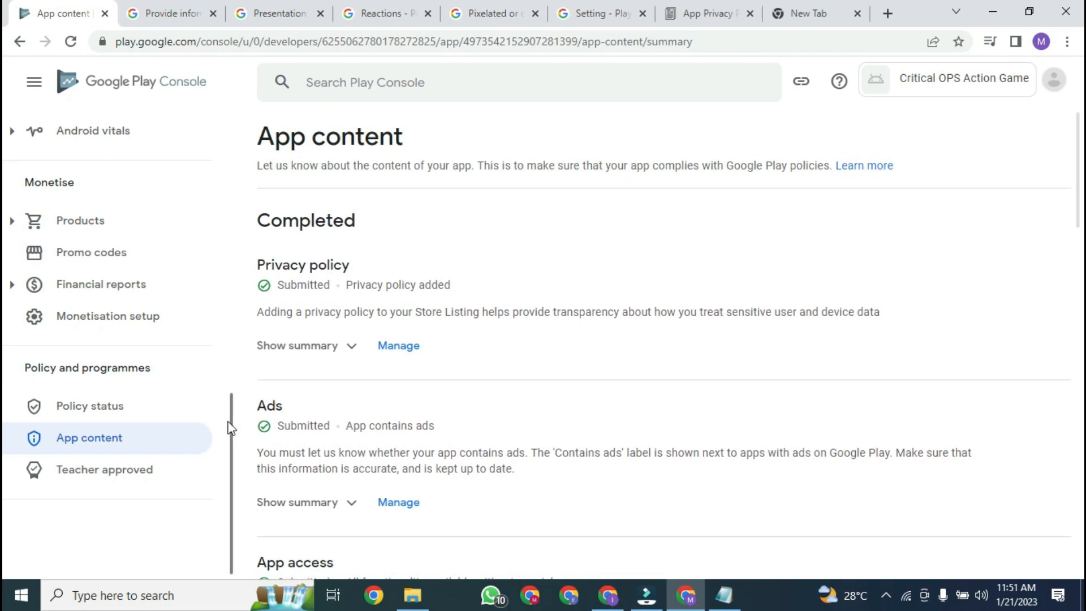
drag(231, 432, 201, 230)
drag(230, 284, 213, 197)
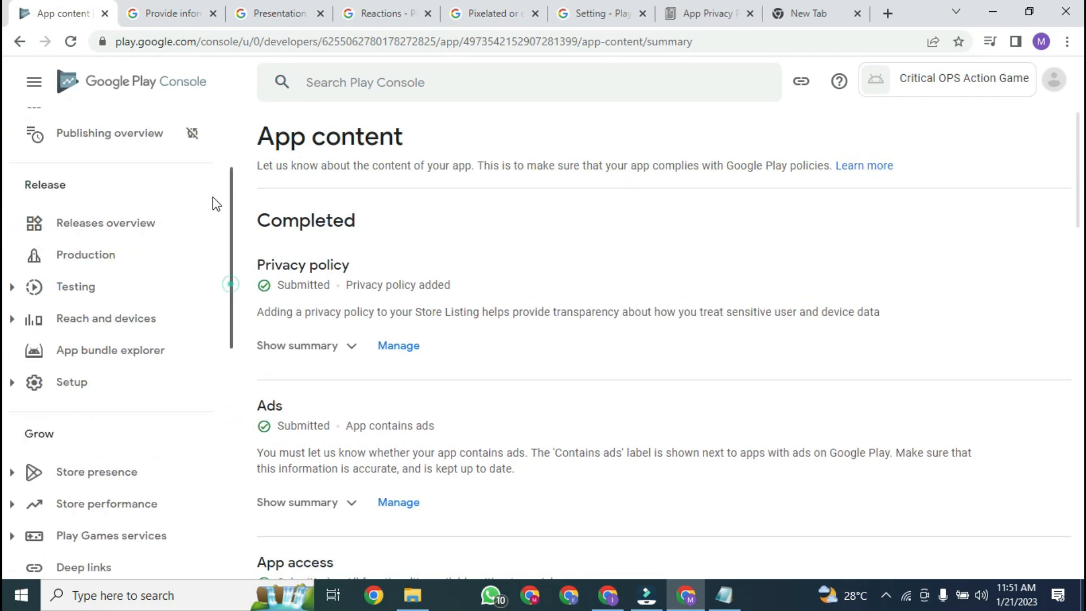
scroll(213, 197, up, 3)
Step: From the Dashboard, open the 'Select an app category and provide contact details' task
click(111, 173)
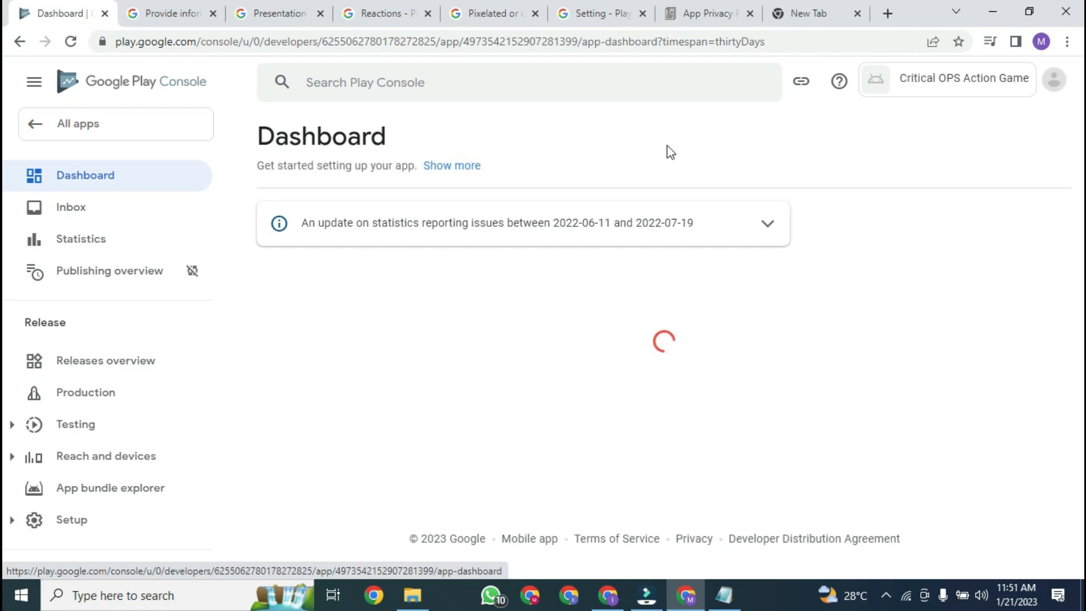
drag(1079, 161, 1079, 297)
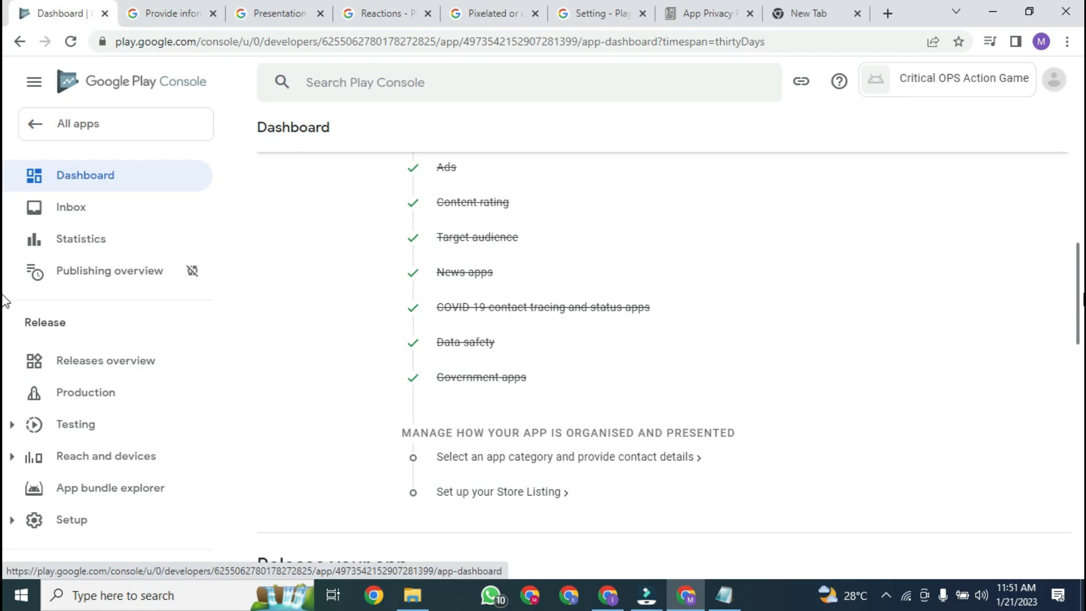
drag(1080, 317, 1081, 350)
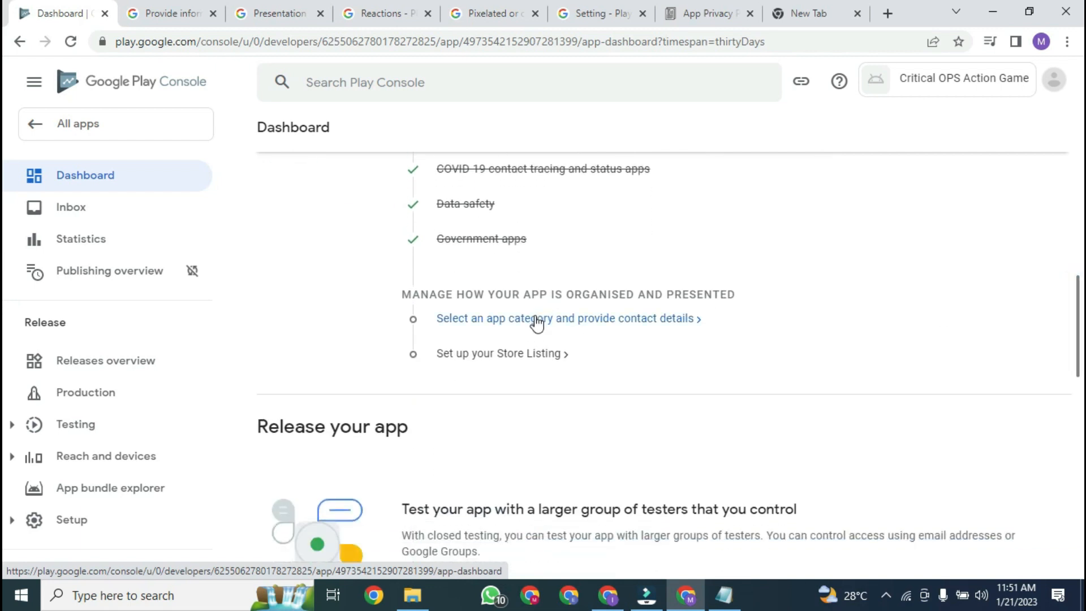
click(596, 320)
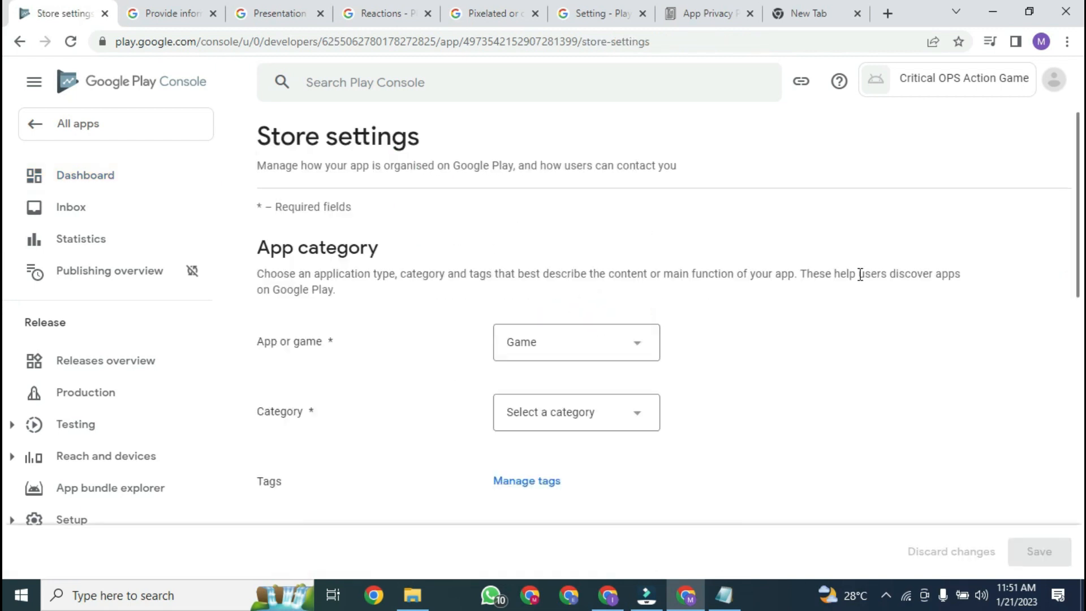
Step: Choose Action as the game category and bring up the Manage tags dialog
drag(1081, 237, 1081, 297)
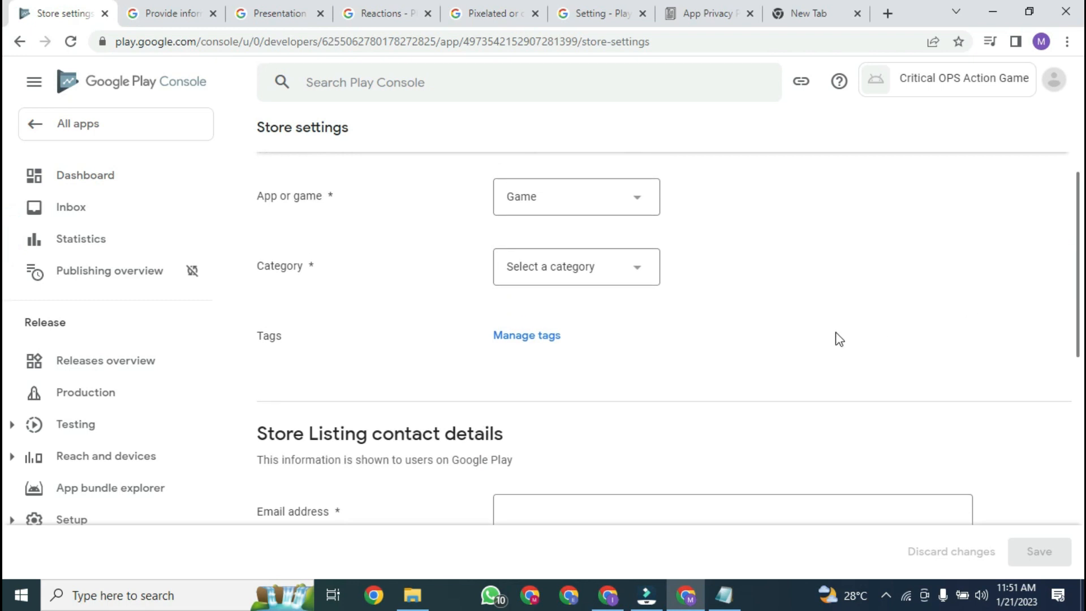
click(585, 271)
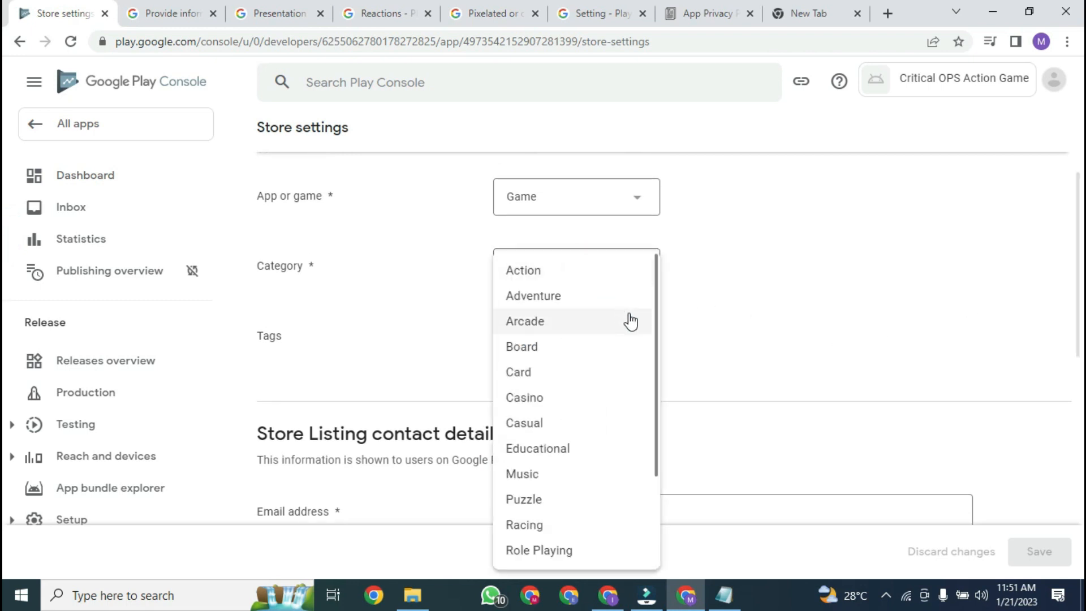
click(565, 272)
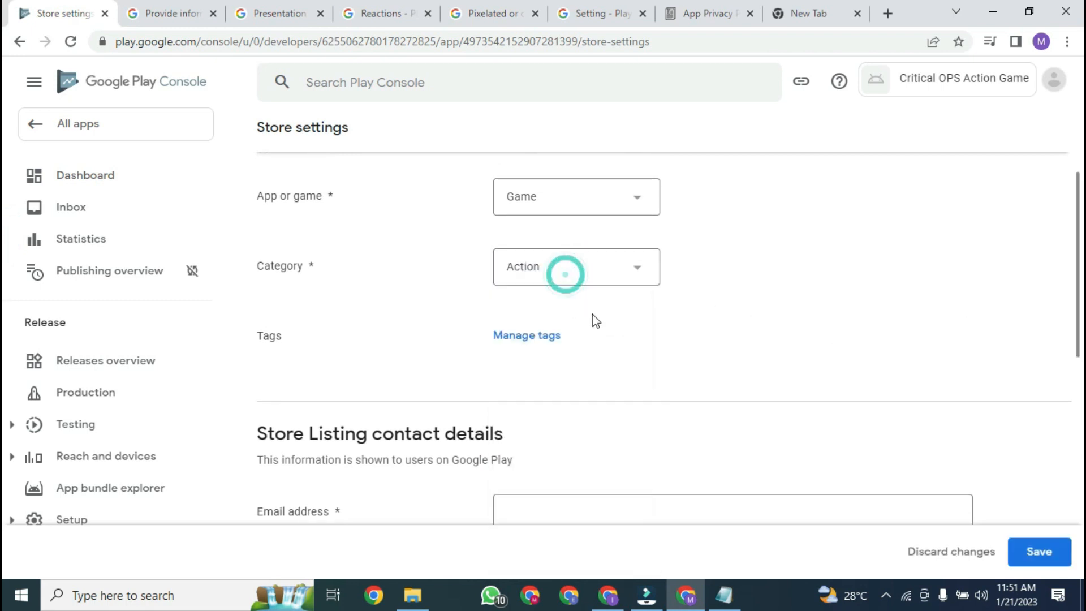
click(533, 338)
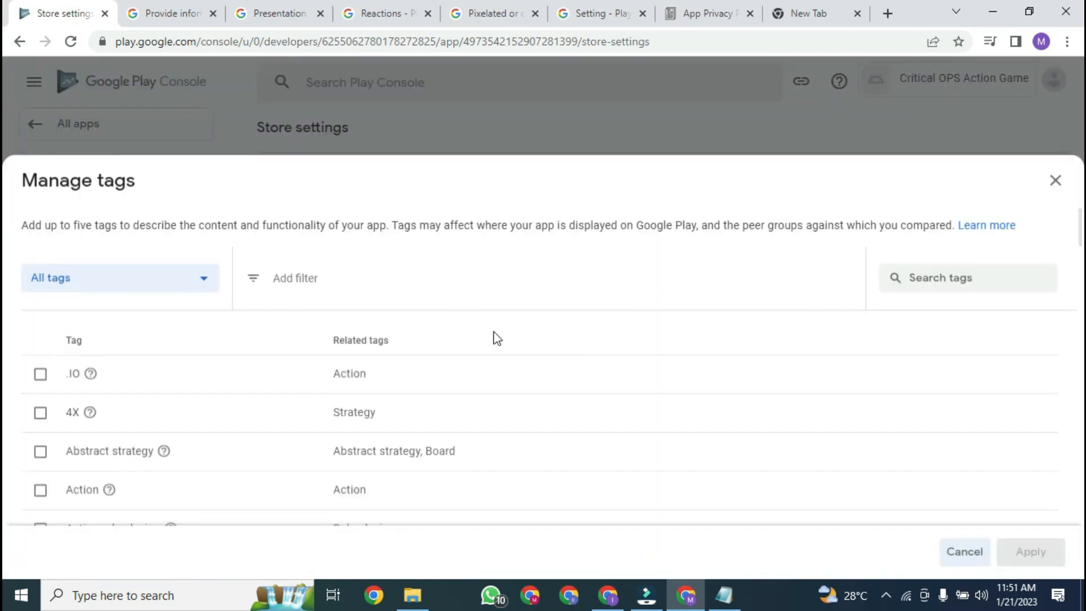
Step: Tick the Action, Action role playing and Action-adventure tags
click(923, 276)
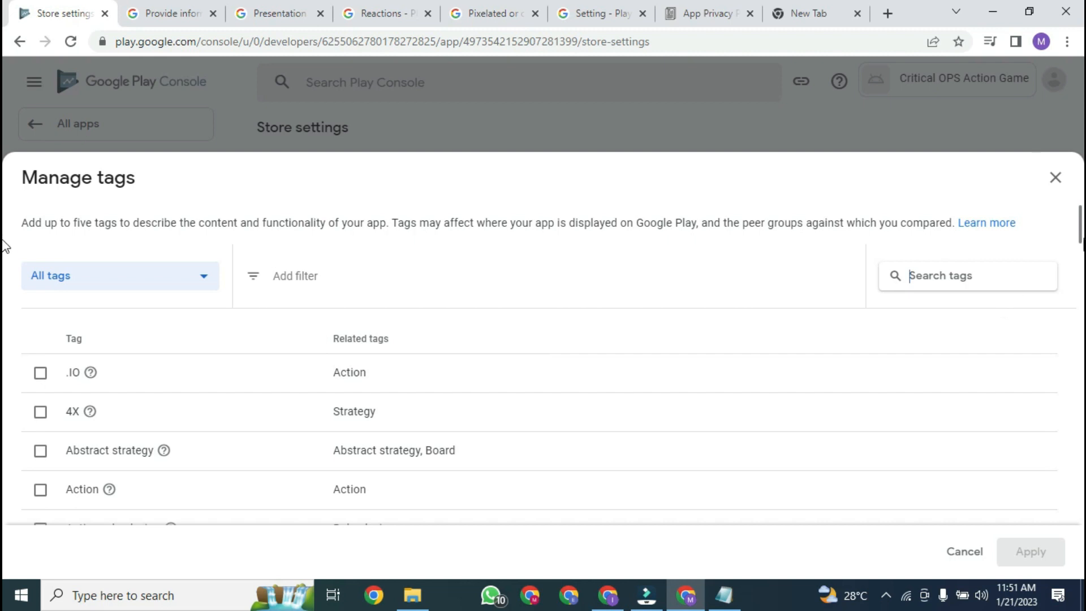
scroll(5, 255, down, 20)
scroll(5, 249, up, 4)
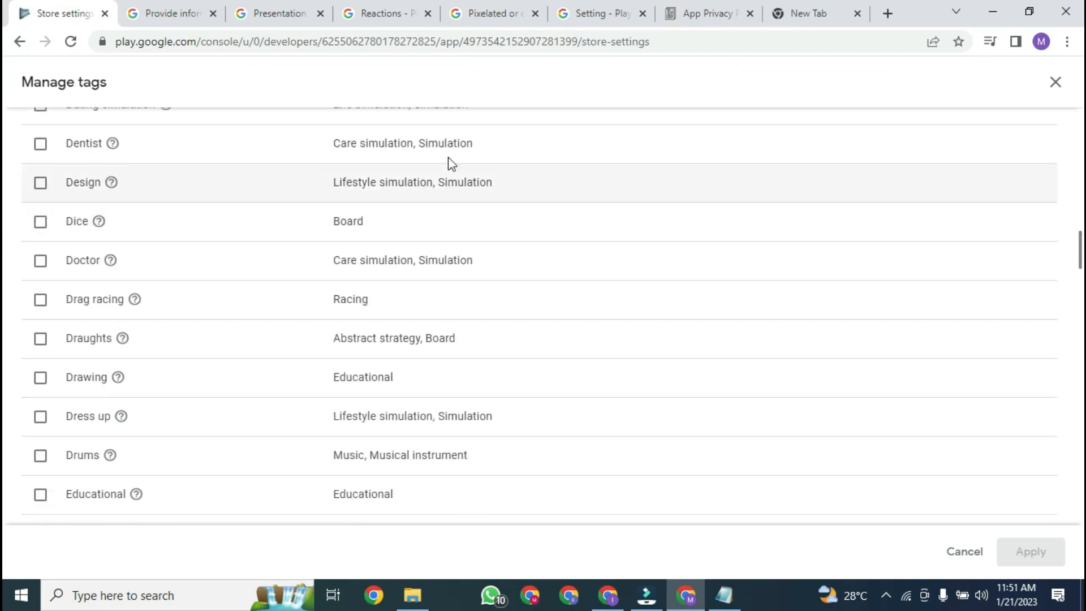
scroll(4, 257, up, 12)
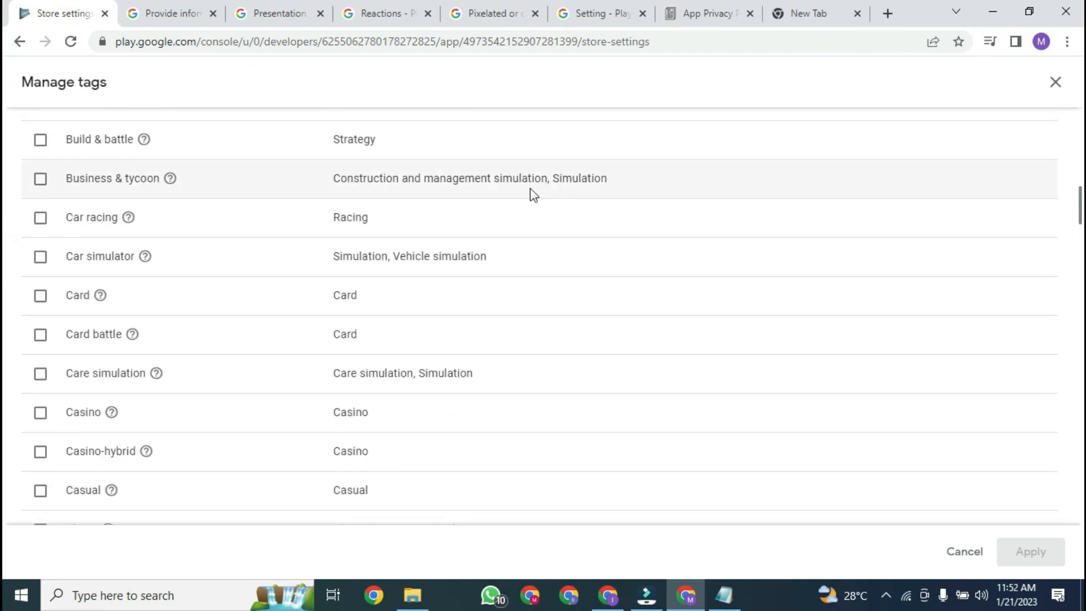
scroll(2, 203, up, 6)
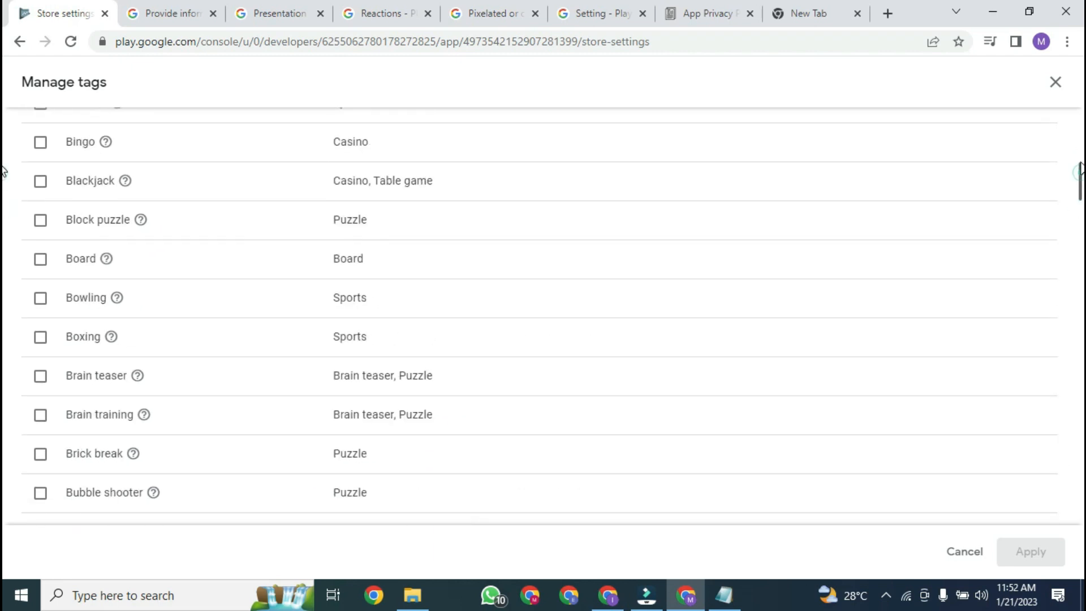
scroll(2, 170, up, 6)
scroll(5, 168, up, 5)
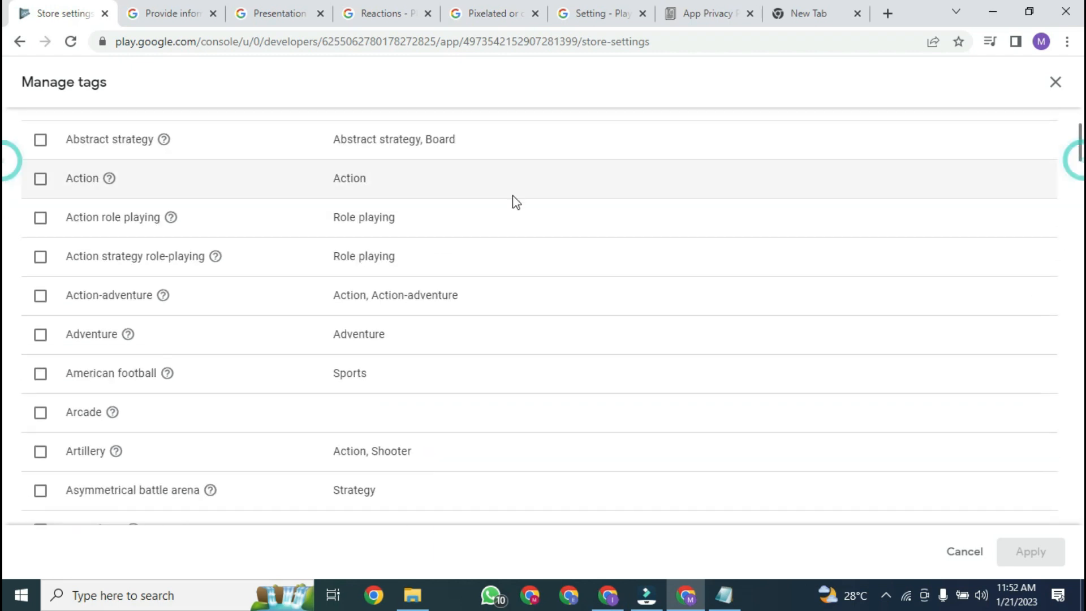
click(40, 179)
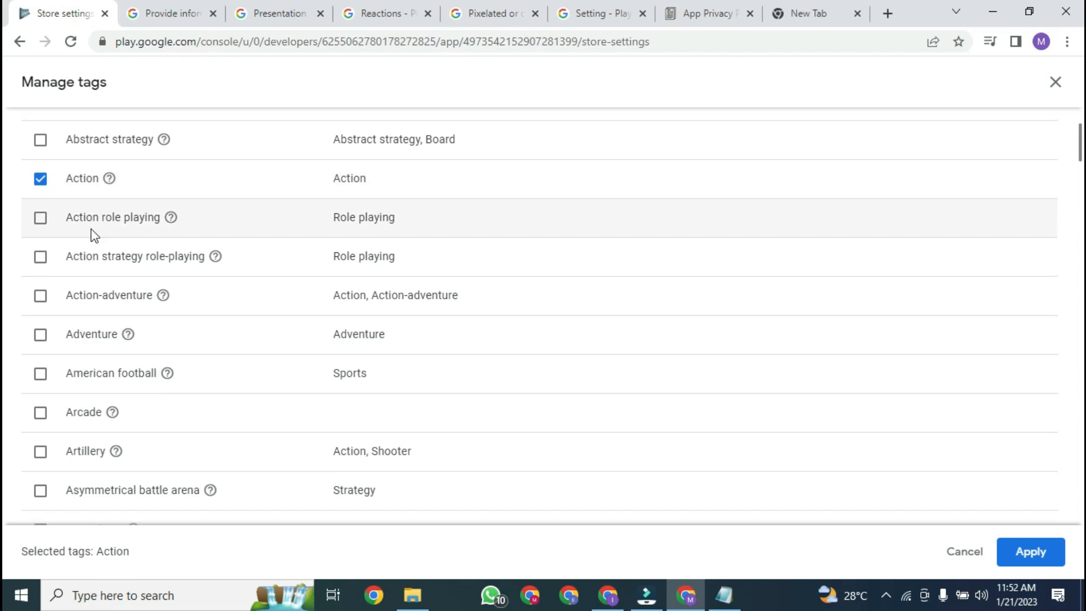
click(41, 220)
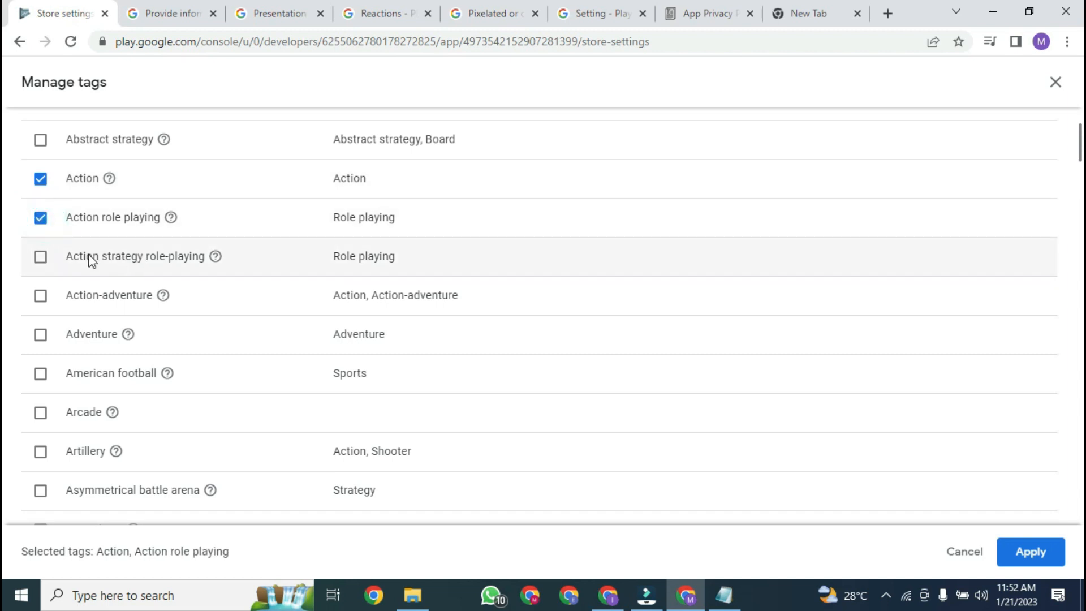
click(41, 296)
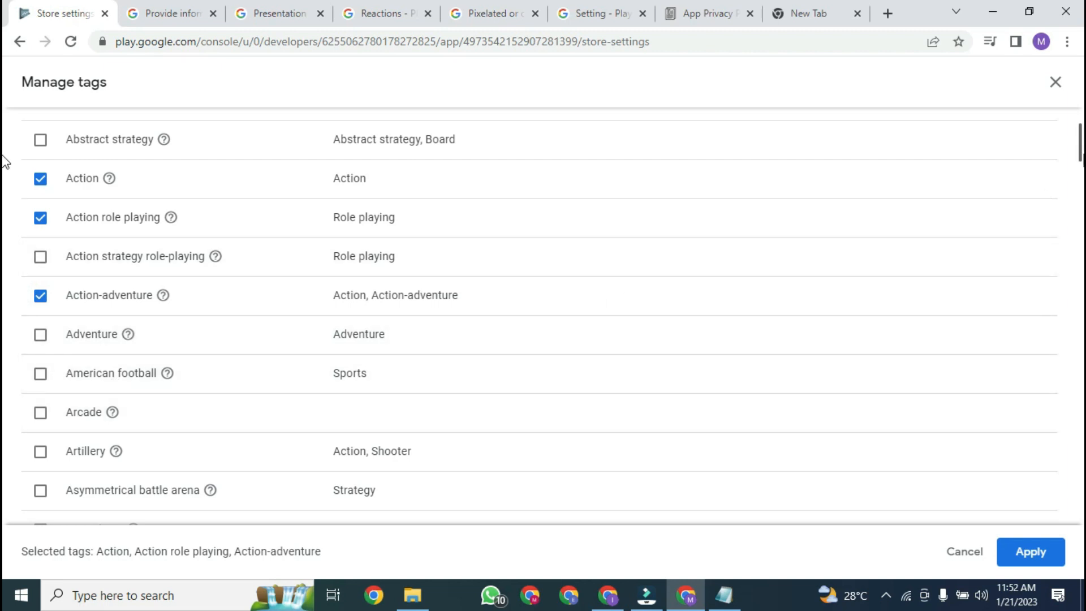
Step: Search 'sho' and 'adv' to add the Shooter and Adventure tags, then apply
scroll(5, 170, down, 7)
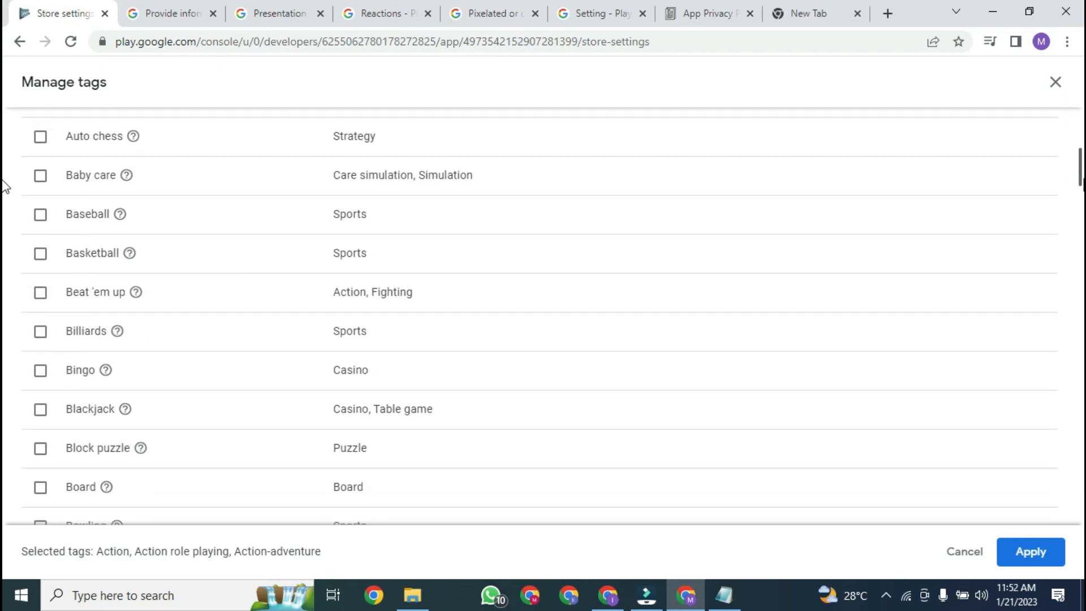
scroll(4, 184, up, 10)
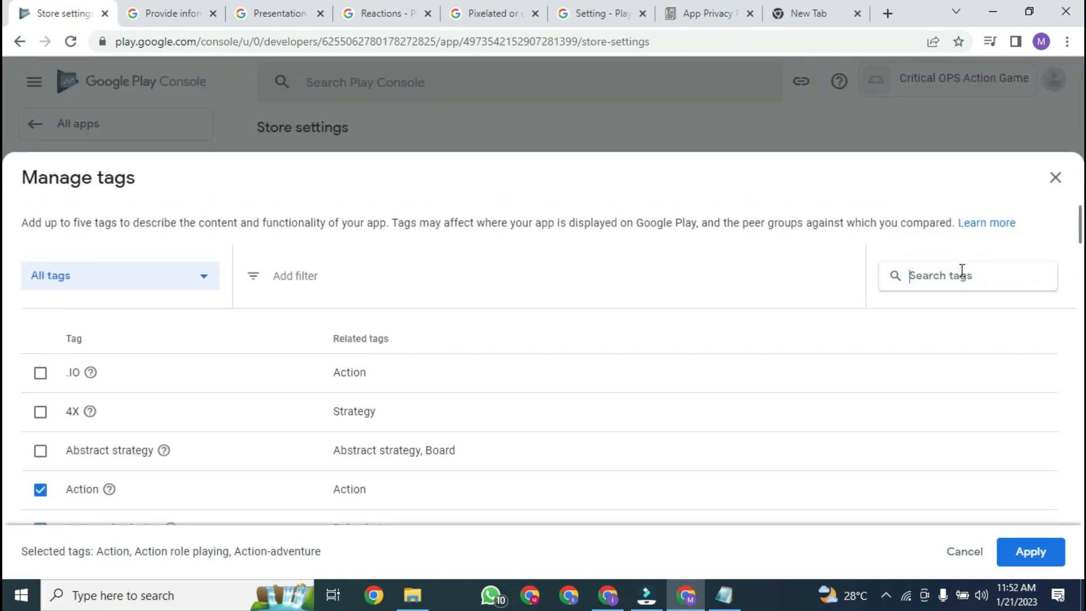
click(962, 270)
text(sho)
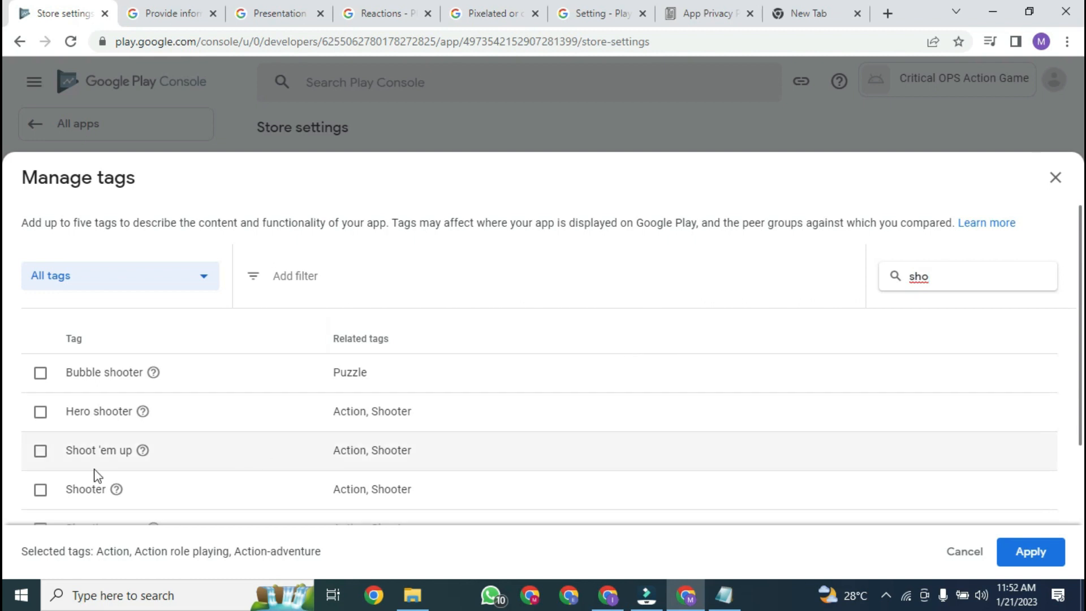
click(41, 490)
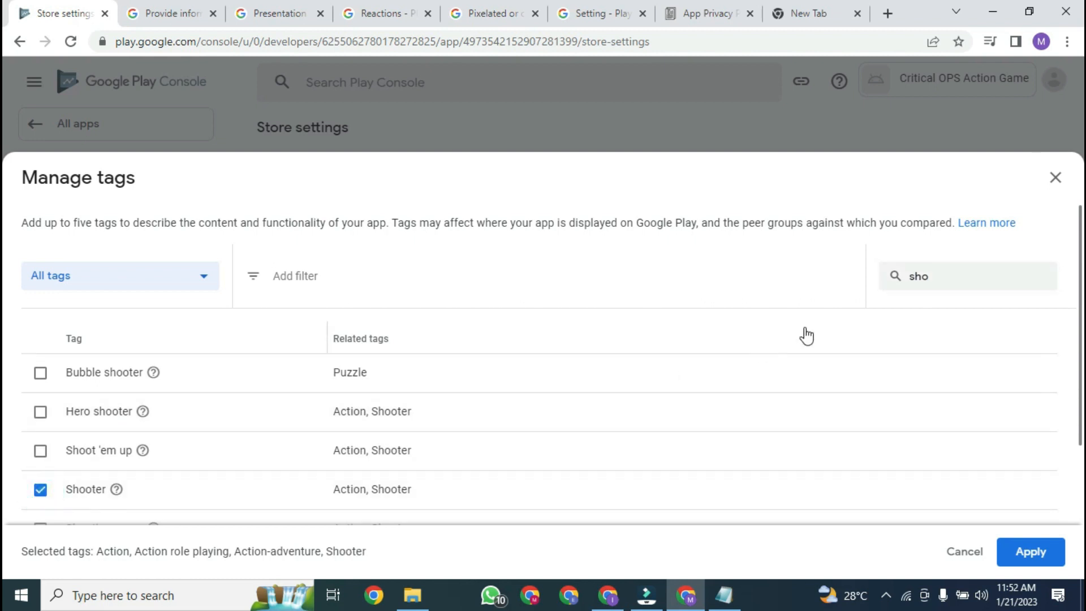
scroll(388, 412, down, 3)
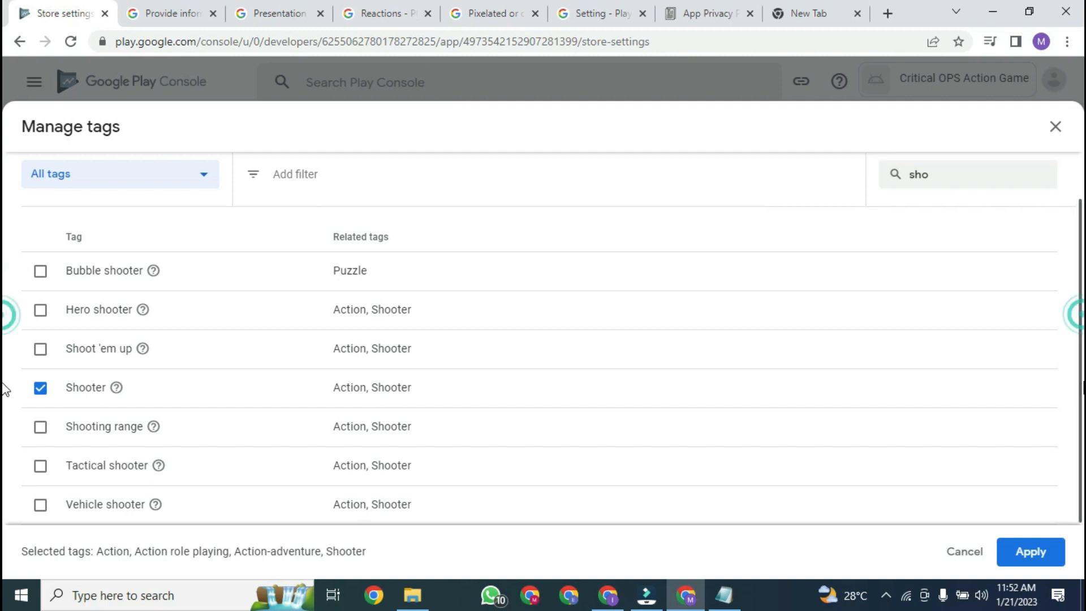
drag(1082, 383, 1081, 314)
click(959, 282)
key(BackSpace)
key(BackSpace)
key(BackSpace)
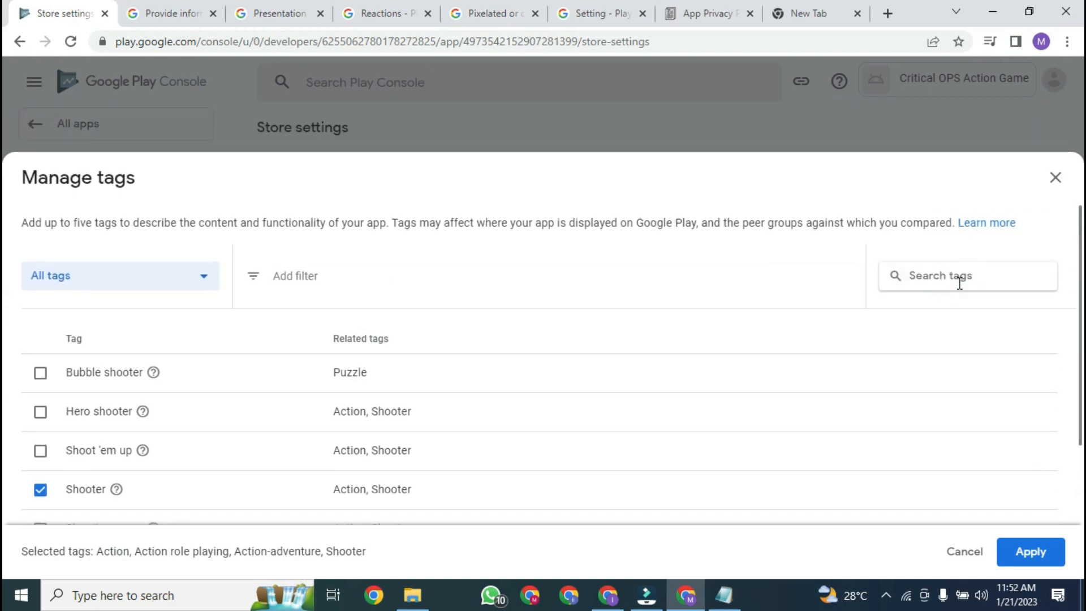
text(adv)
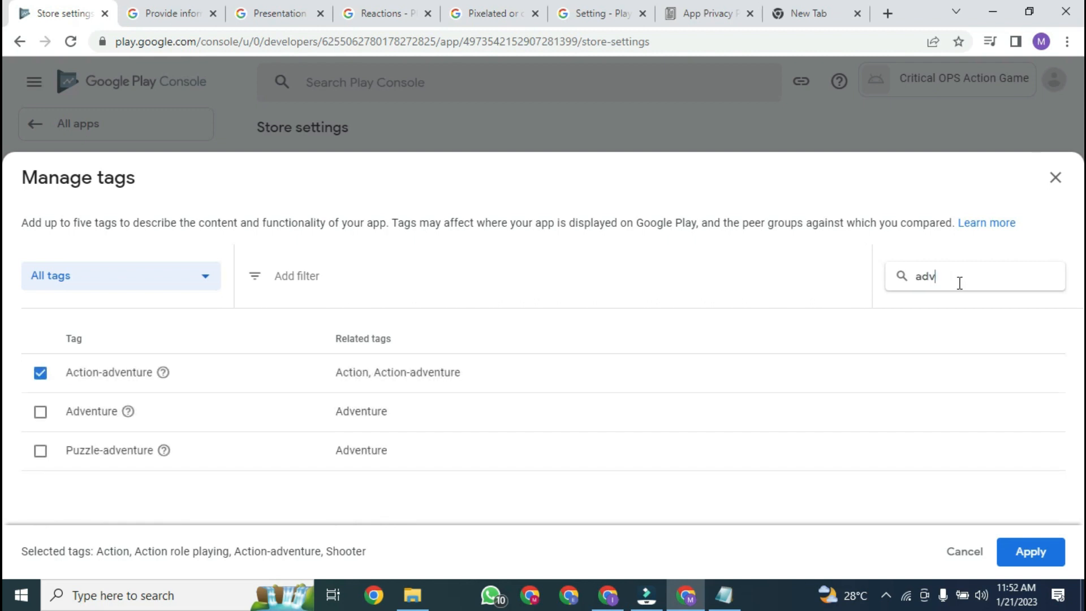
click(46, 414)
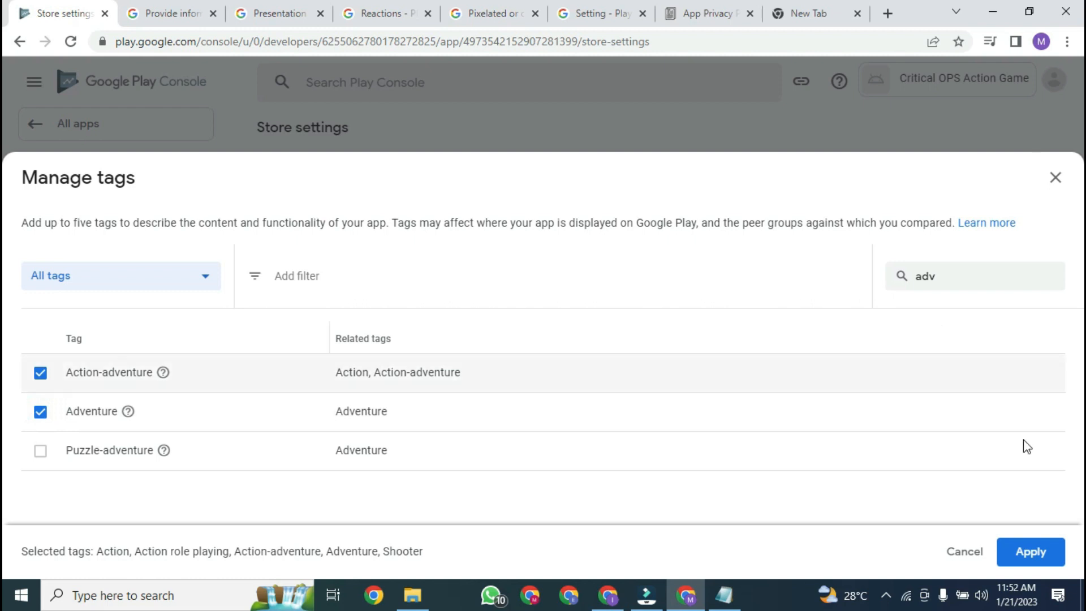
click(1016, 551)
Step: Paste the contact e-mail address into Store Listing contact details and save the store settings
scroll(1075, 296, down, 3)
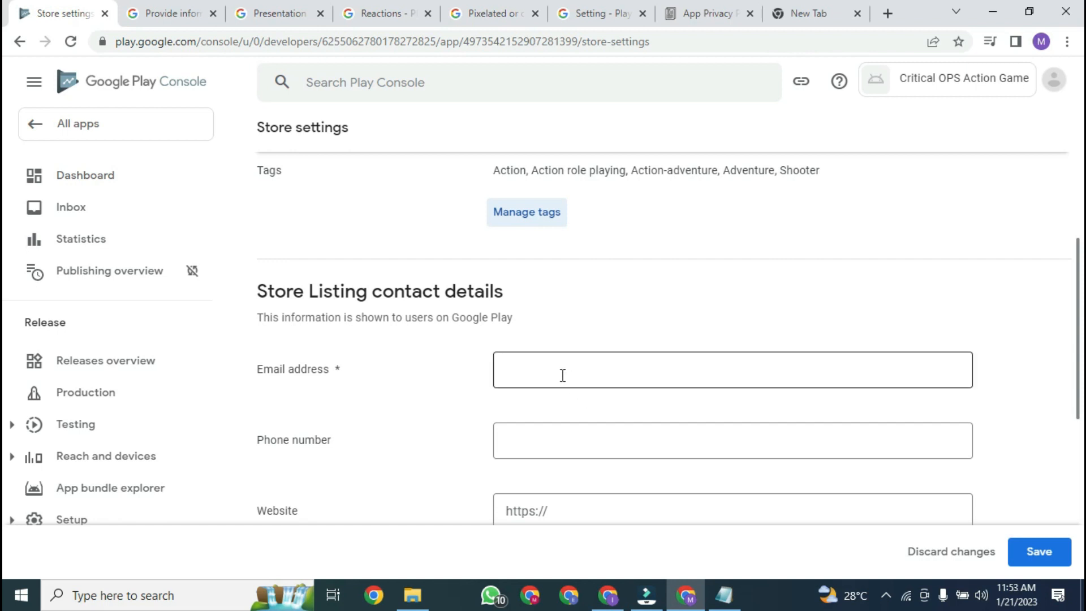
click(534, 380)
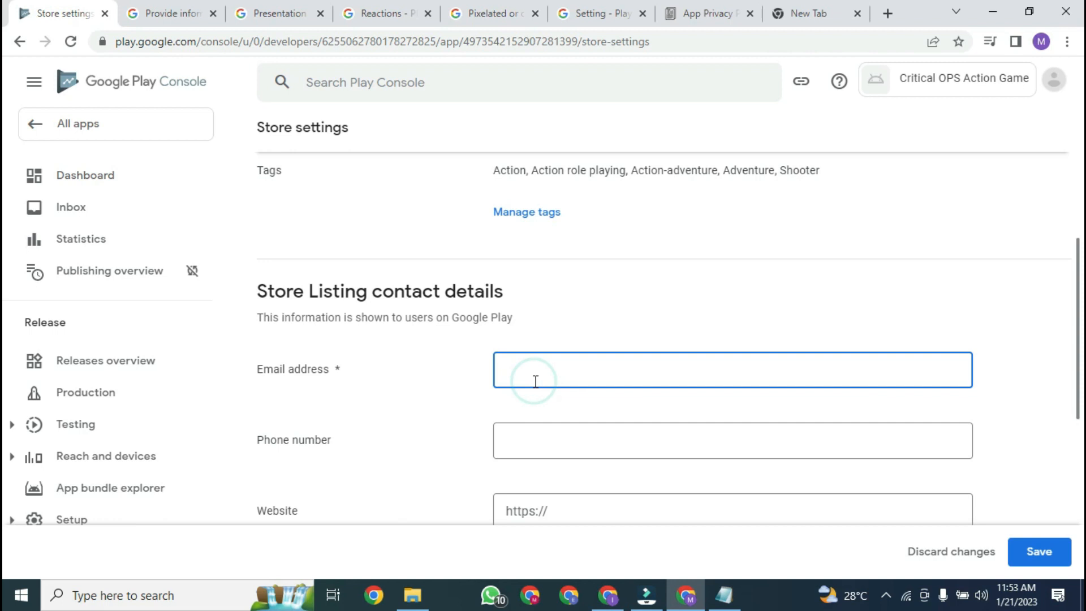
key(ctrl+v)
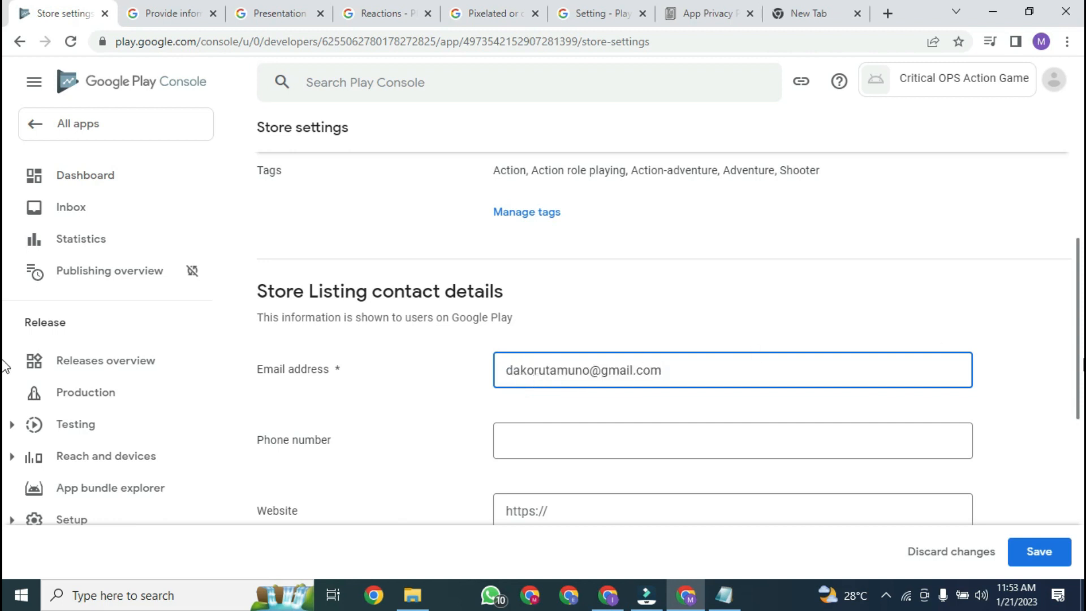
scroll(4, 365, down, 2)
click(538, 370)
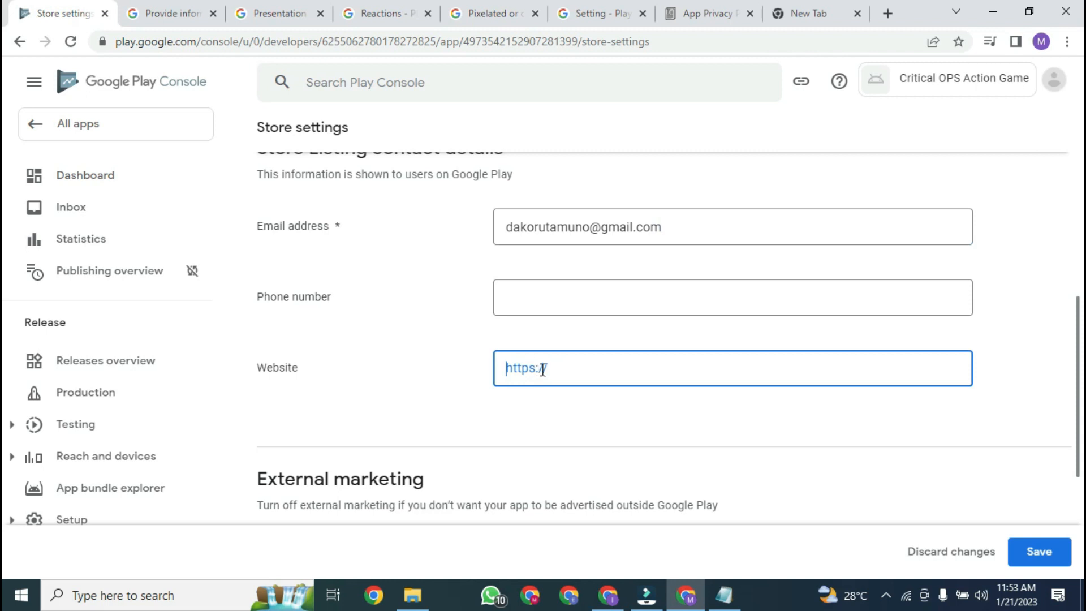
mouse_move(1079, 411)
mouse_down()
mouse_move(1078, 321)
mouse_move(1079, 413)
mouse_up()
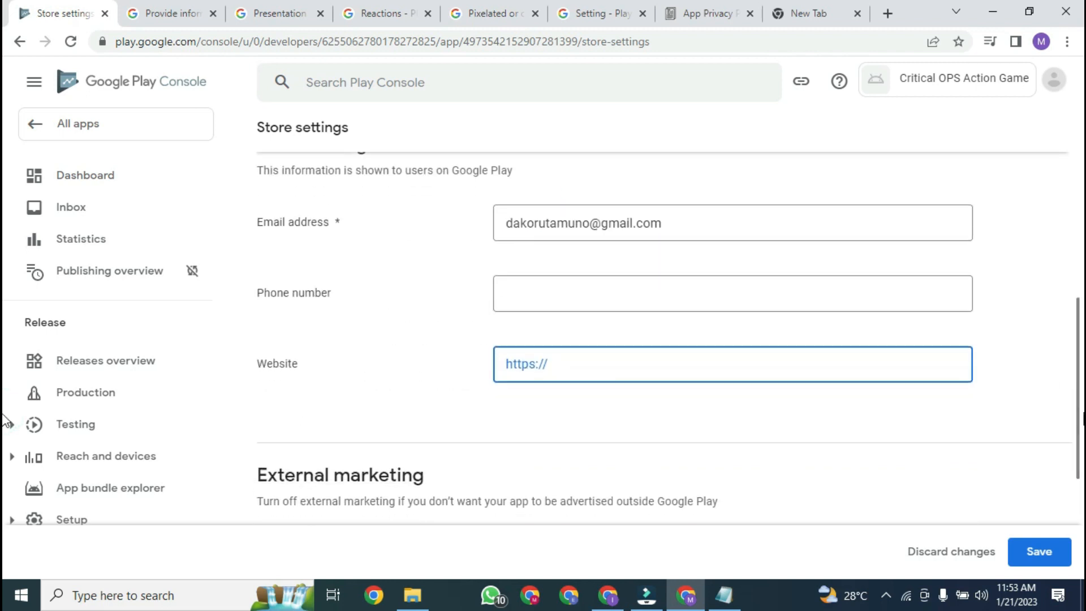
click(1040, 553)
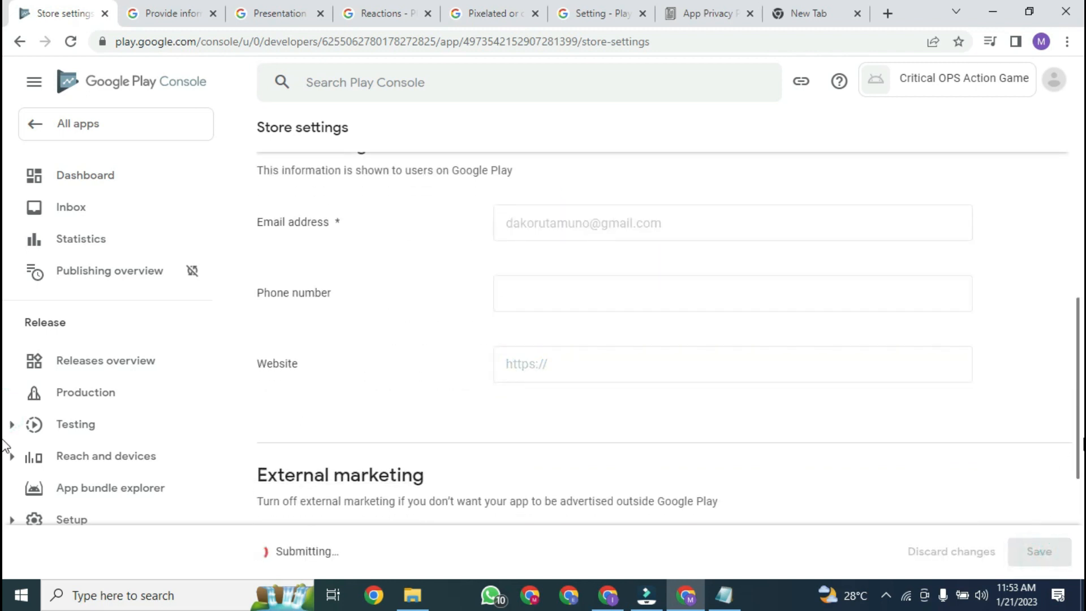
scroll(1052, 283, up, 4)
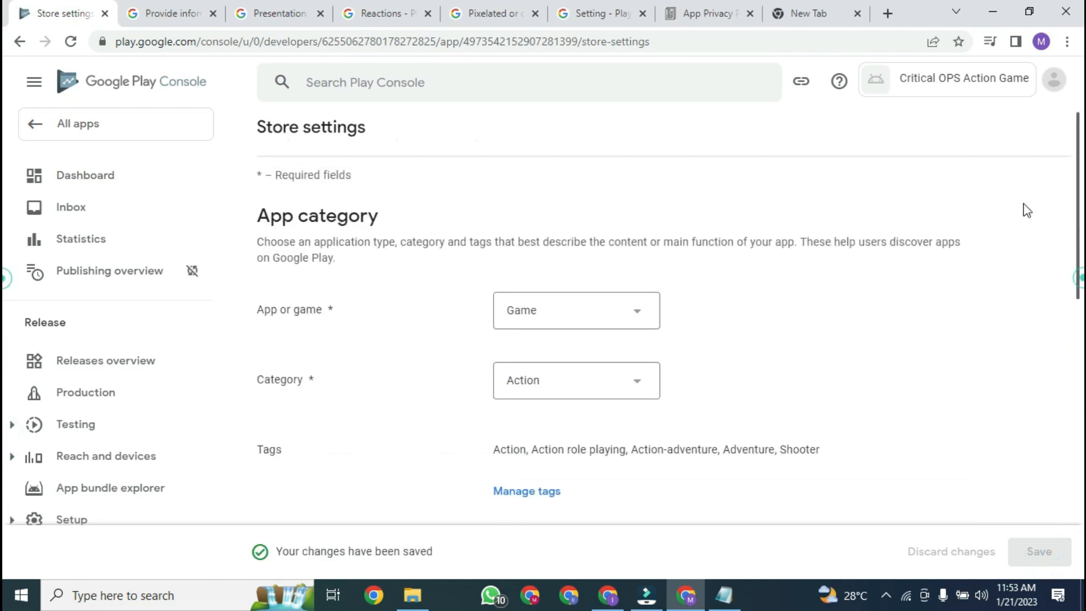
Step: Open the store listing setup and paste the short description 'Best shooter tactics in FPS game.'
click(127, 182)
drag(1077, 212, 1080, 370)
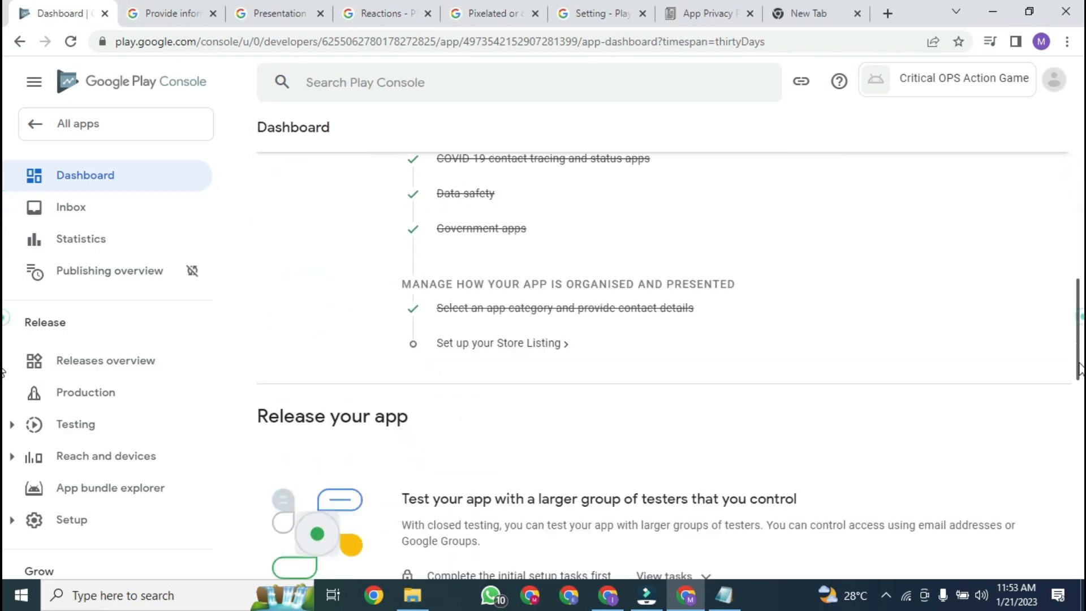
scroll(625, 319, down, 1)
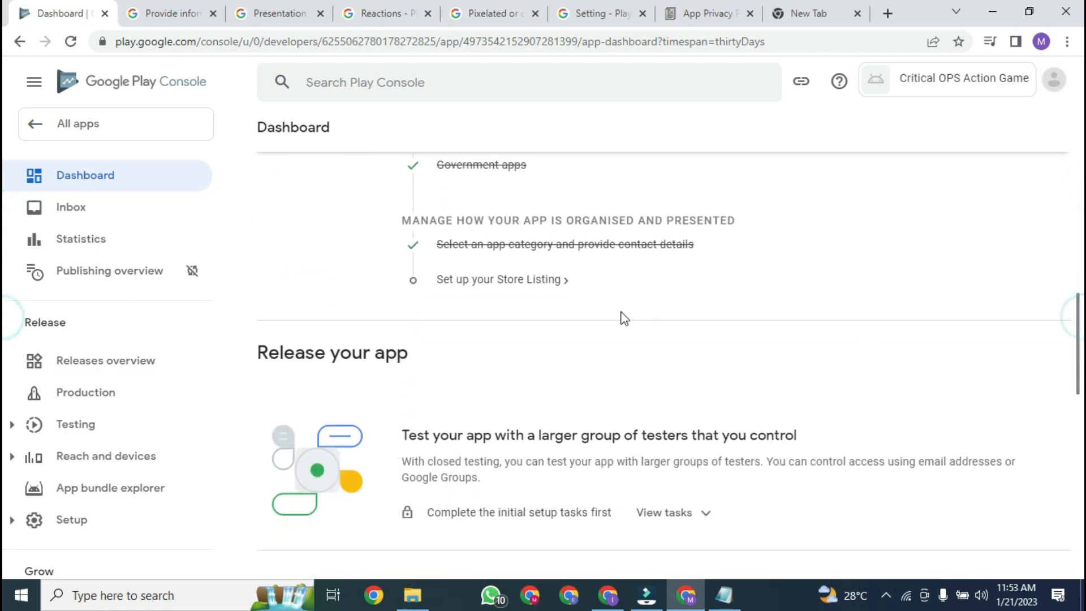
click(495, 280)
drag(1080, 166, 1079, 236)
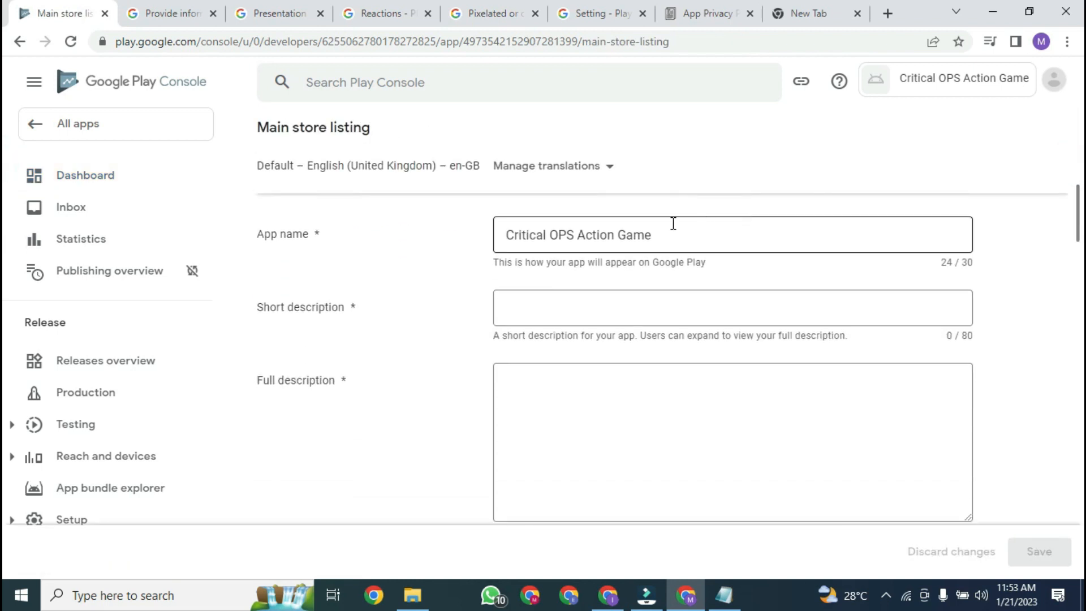
click(724, 595)
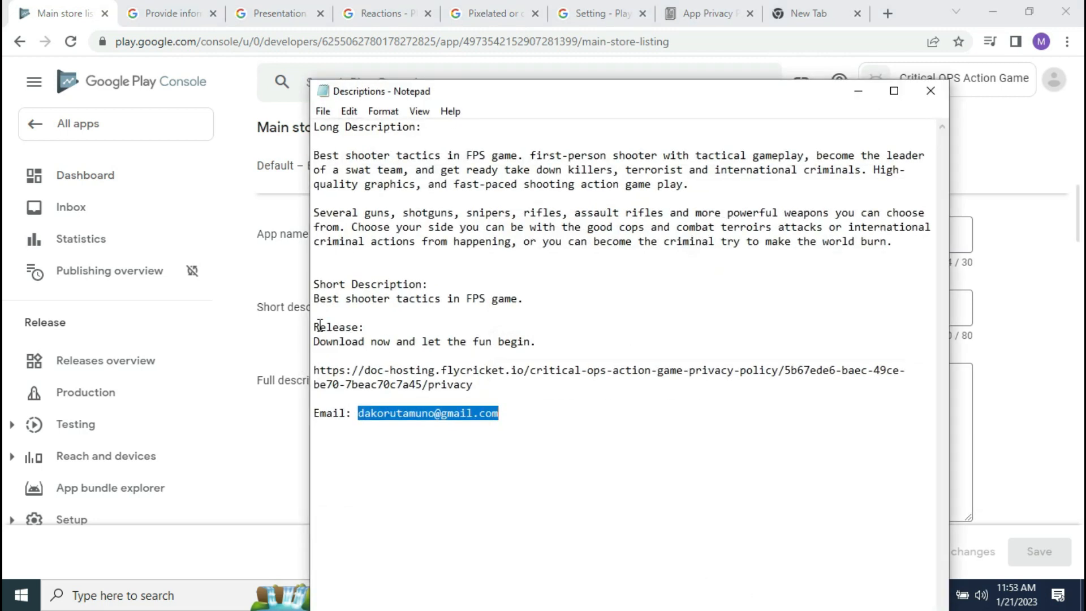
drag(316, 305, 544, 294)
key(ctrl+c)
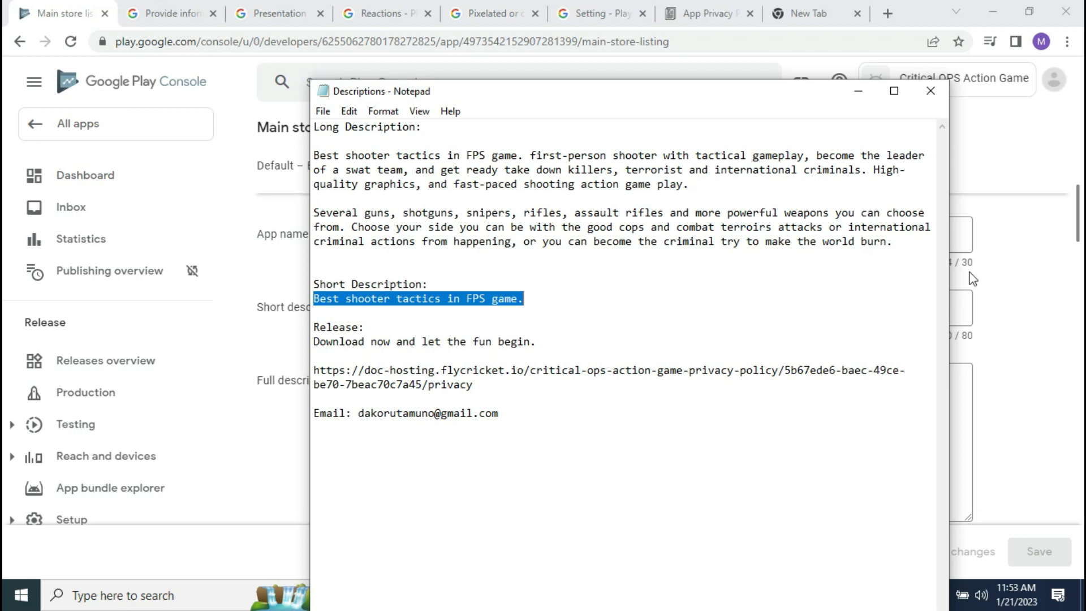
click(1031, 279)
click(794, 320)
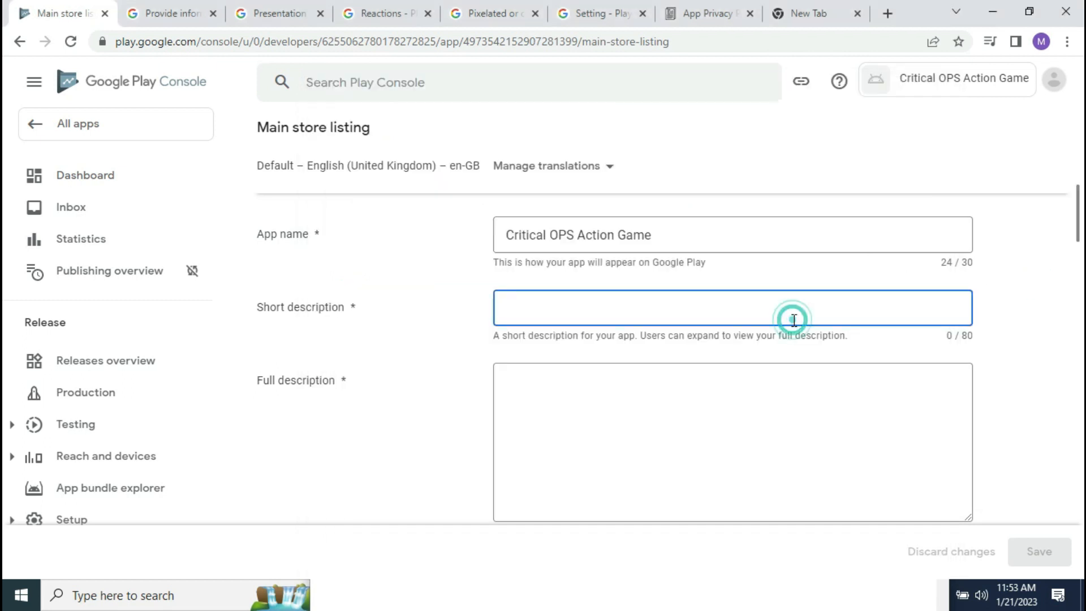
key(ctrl+v)
Step: Paste the two long-description paragraphs from the notes into the Full description box
drag(1083, 213, 1083, 225)
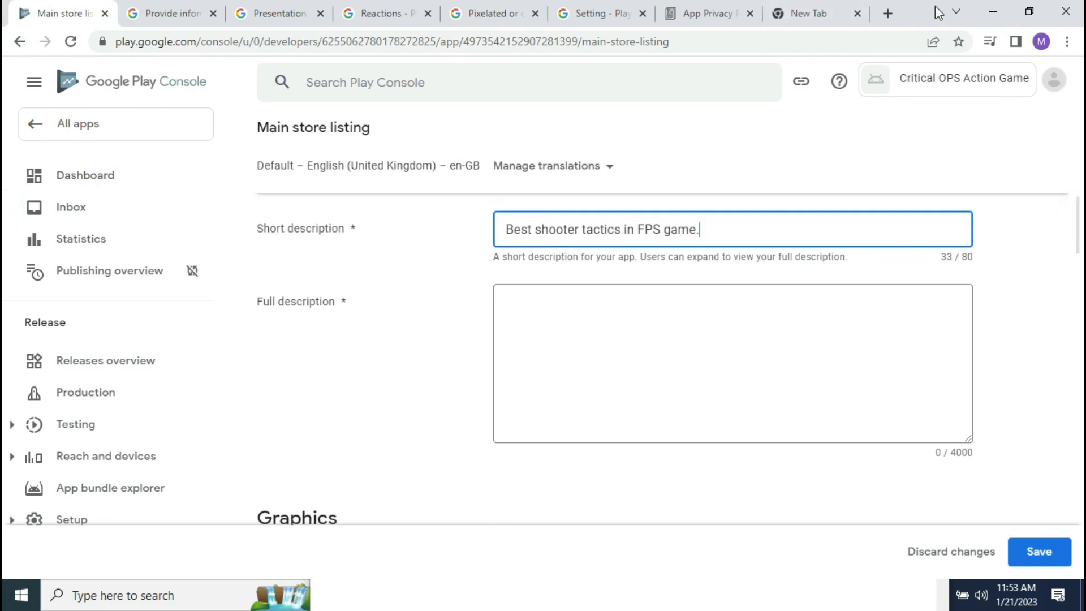
click(990, 7)
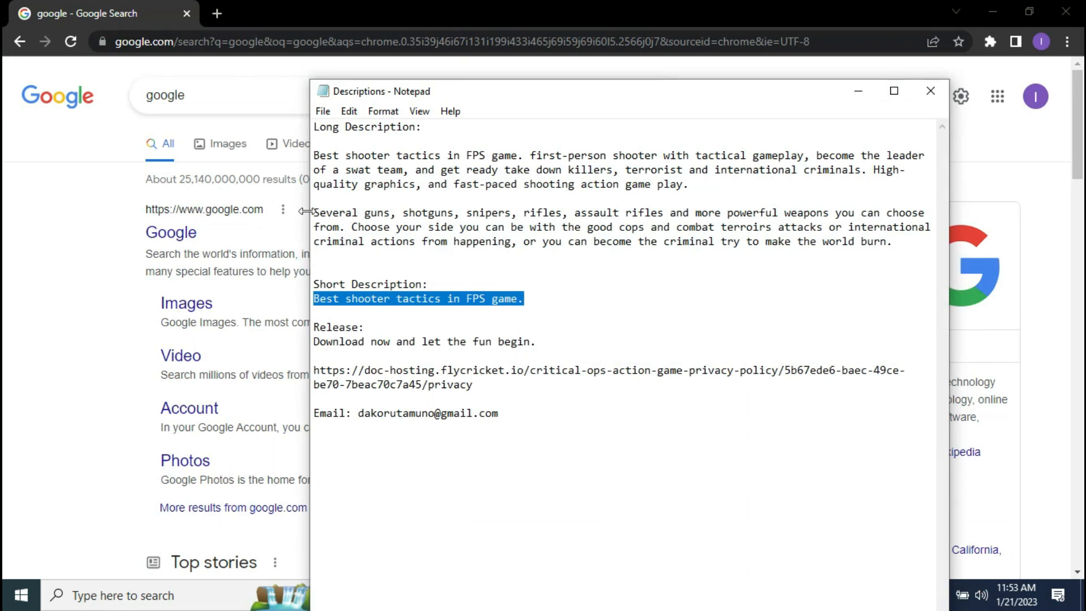
drag(314, 160, 462, 253)
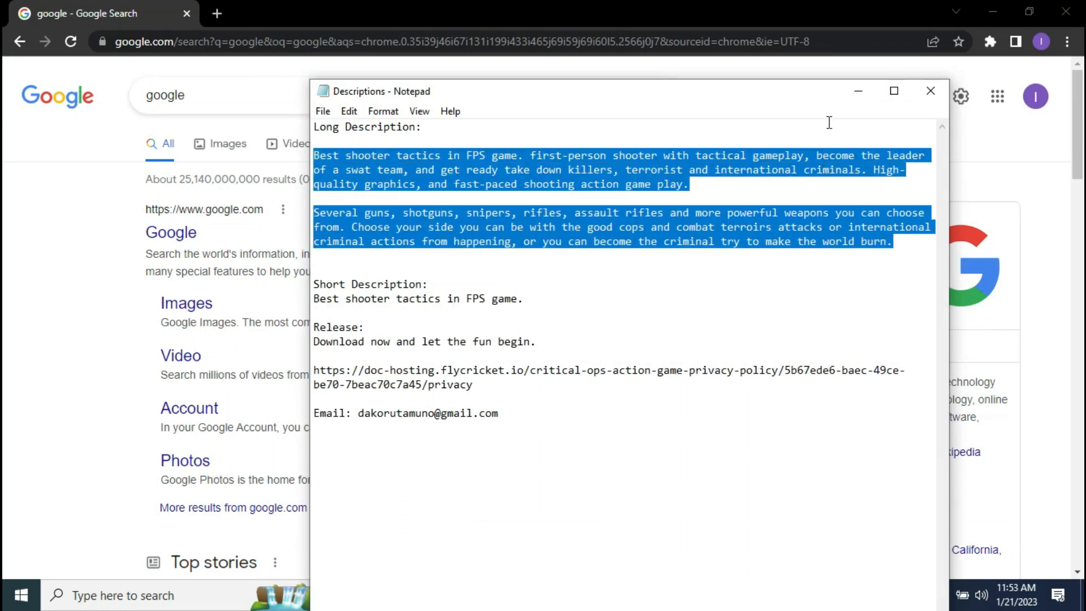
click(857, 91)
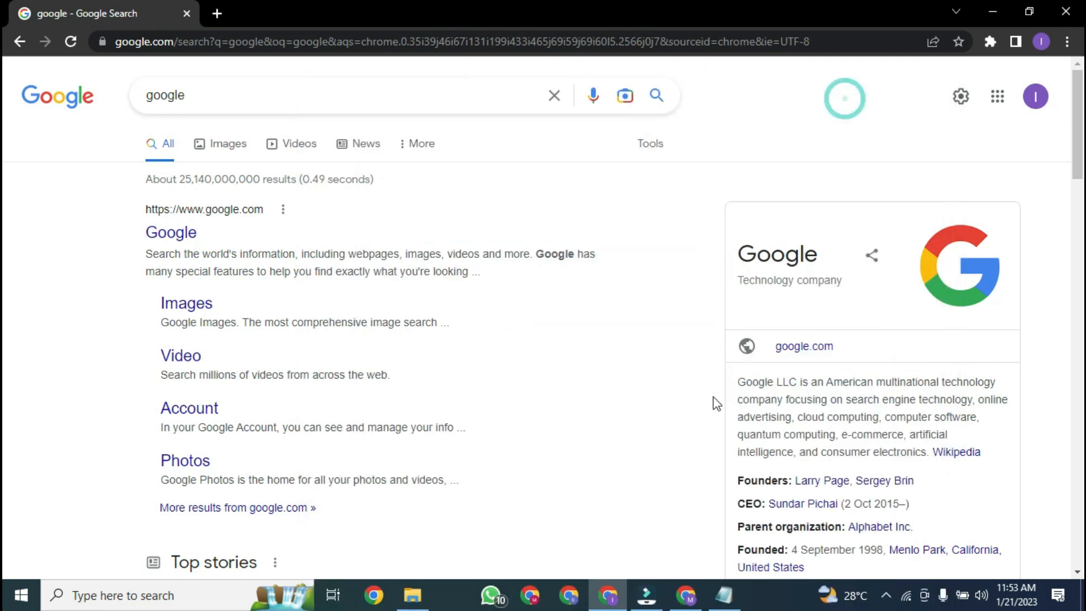
click(689, 598)
click(574, 356)
key(ctrl+v)
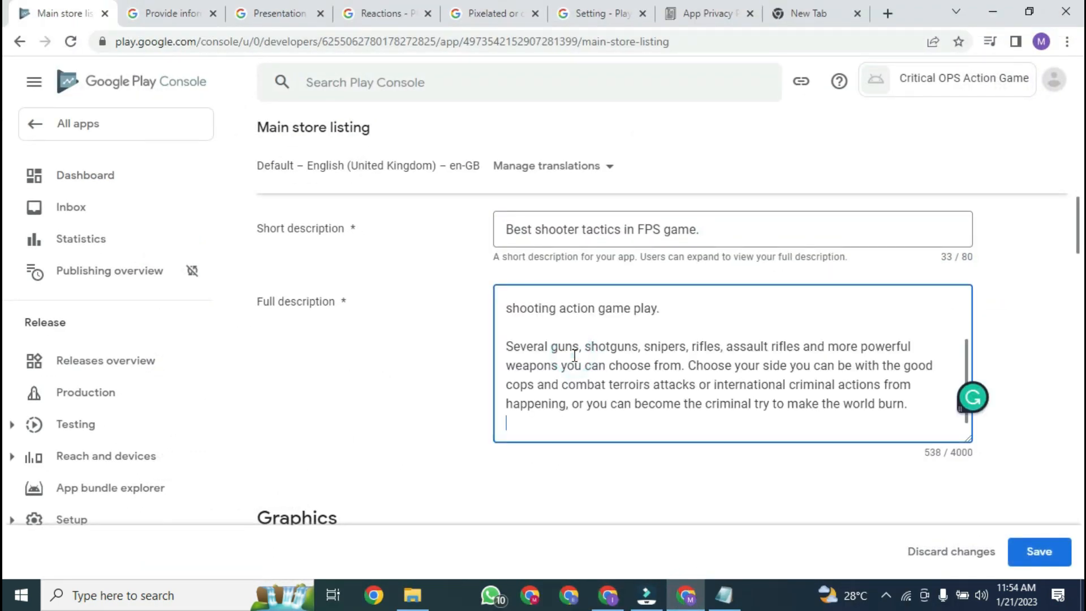
Step: Upload the app icon from the Documents\newPlaystore folder
scroll(934, 295, down, 5)
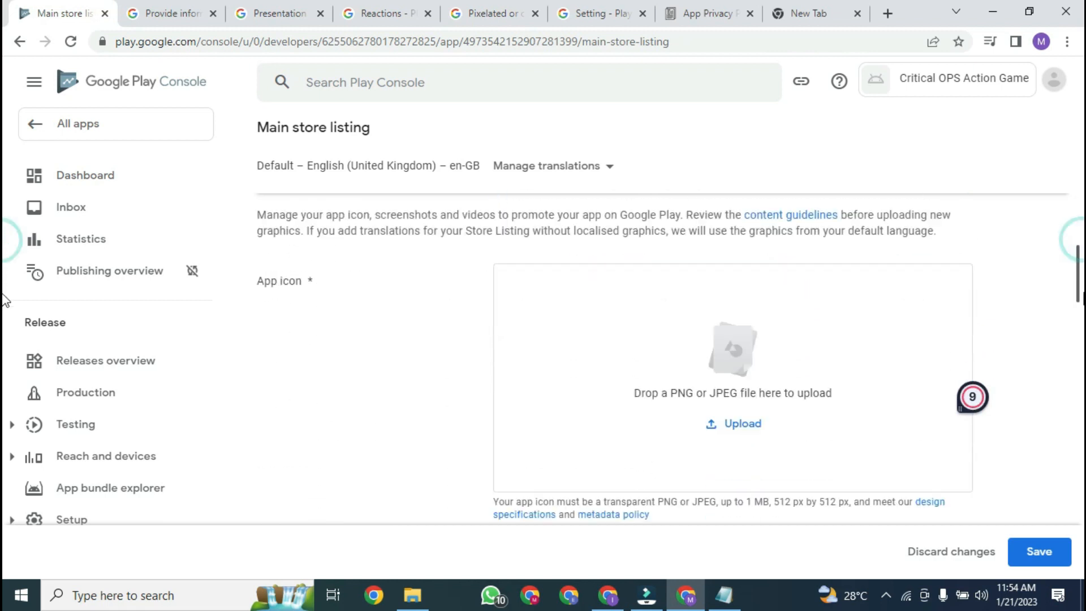
click(737, 379)
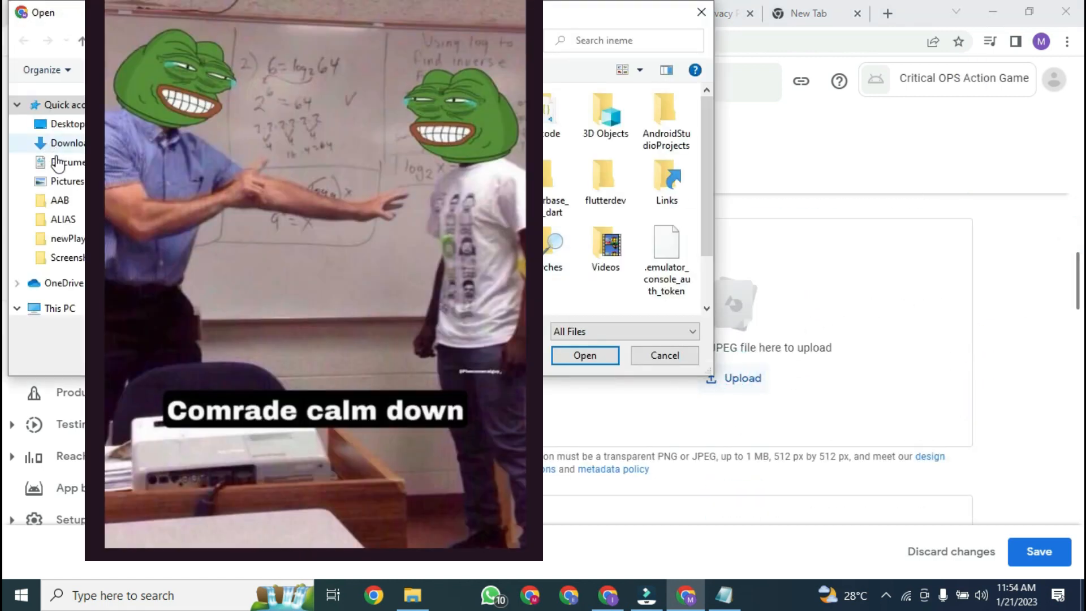
click(57, 162)
click(72, 240)
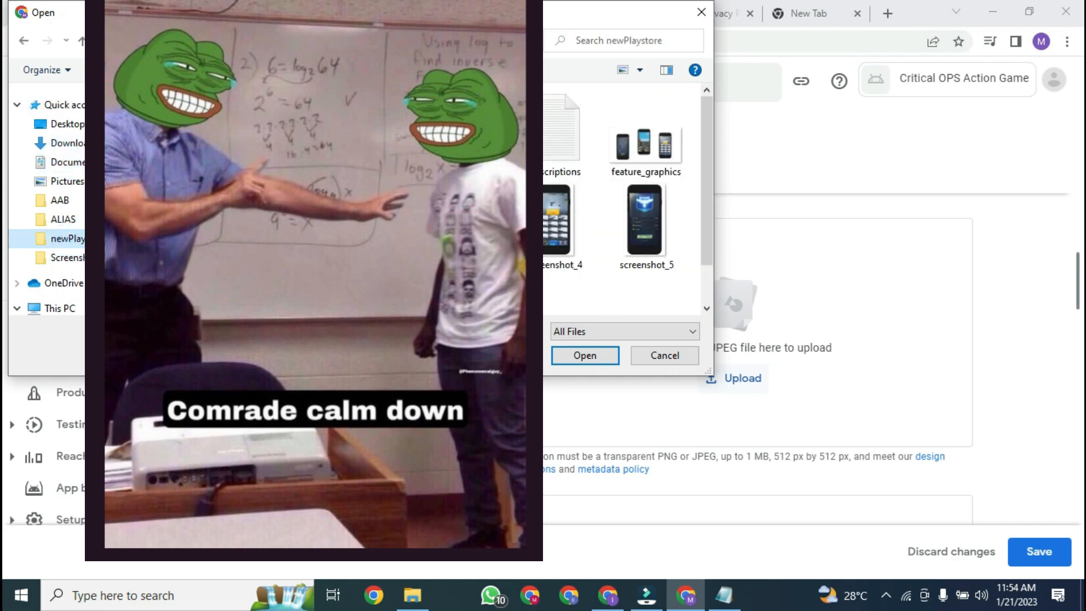
click(583, 355)
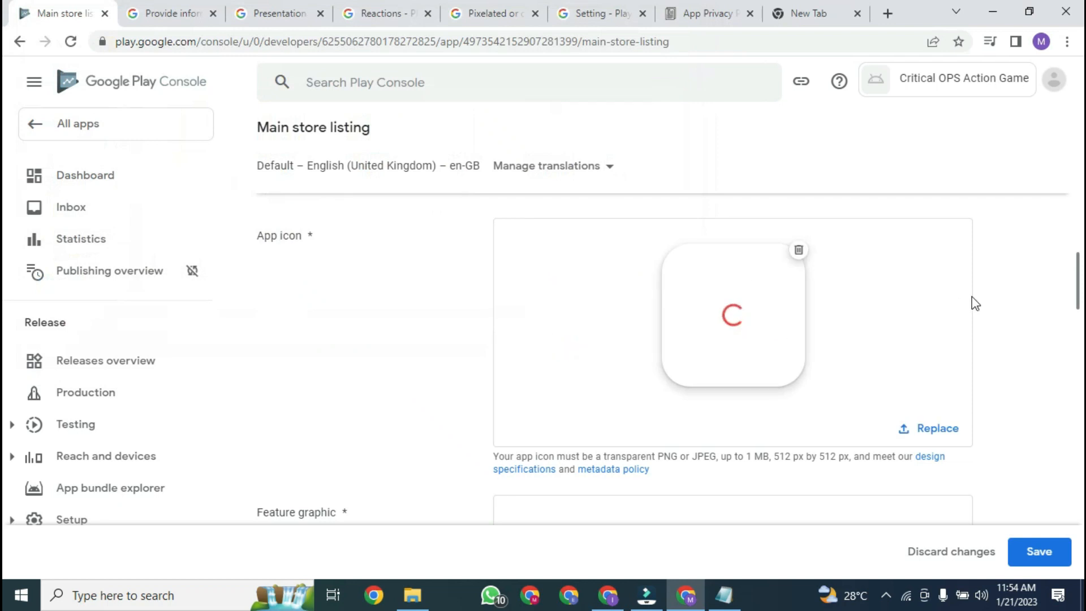
Step: Upload the feature_graphics image as the feature graphic
scroll(849, 359, down, 5)
click(724, 376)
click(620, 158)
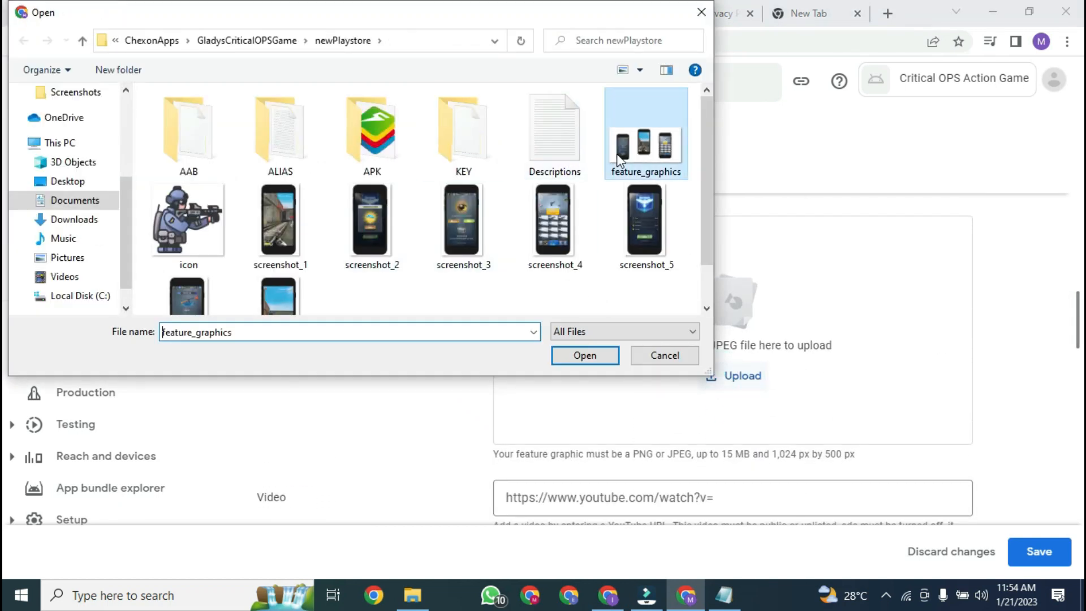
click(584, 356)
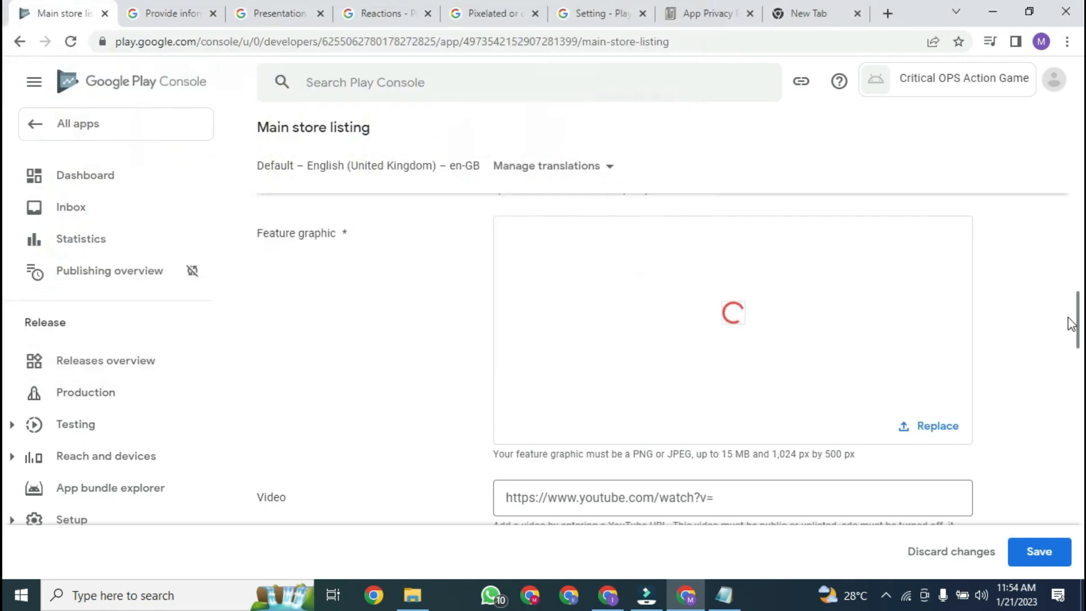
Step: Upload screenshots 1 through 7 to the phone and 7-inch tablet screenshot sections
scroll(733, 382, down, 8)
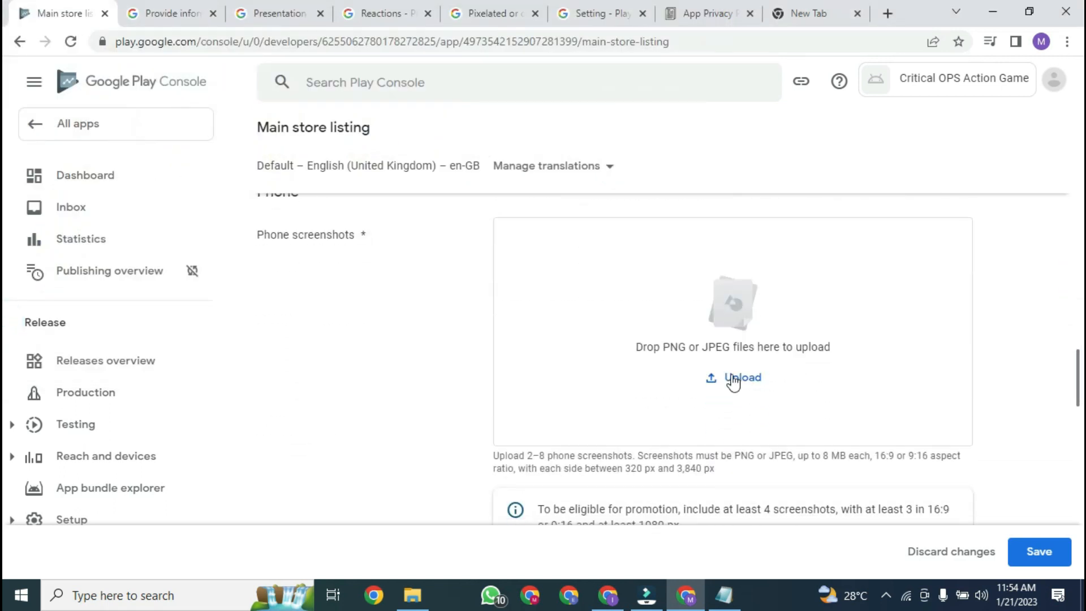
click(718, 382)
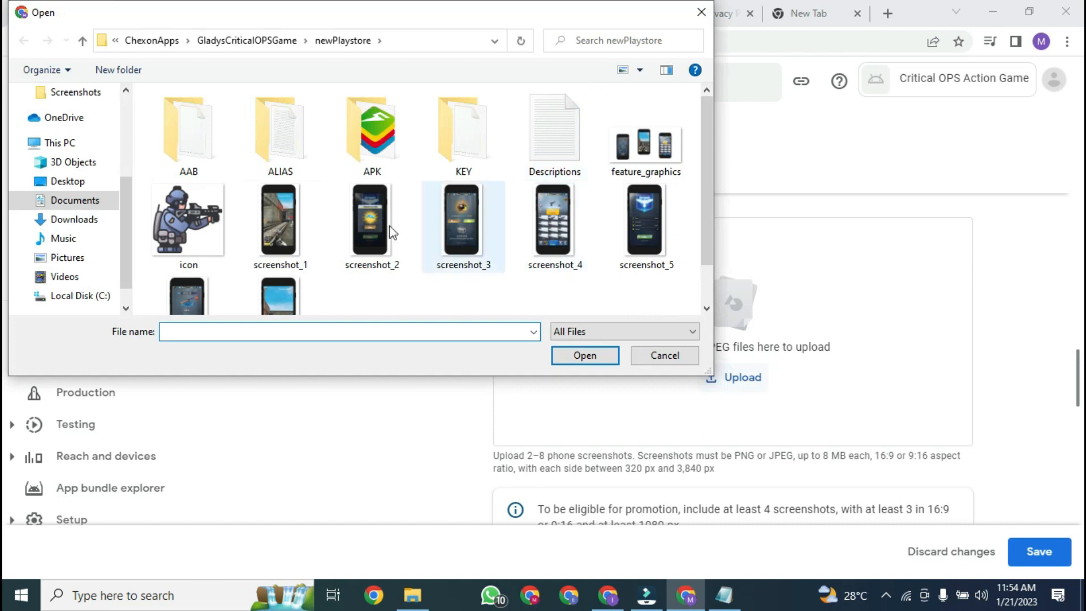
click(268, 226)
shift+click(273, 283)
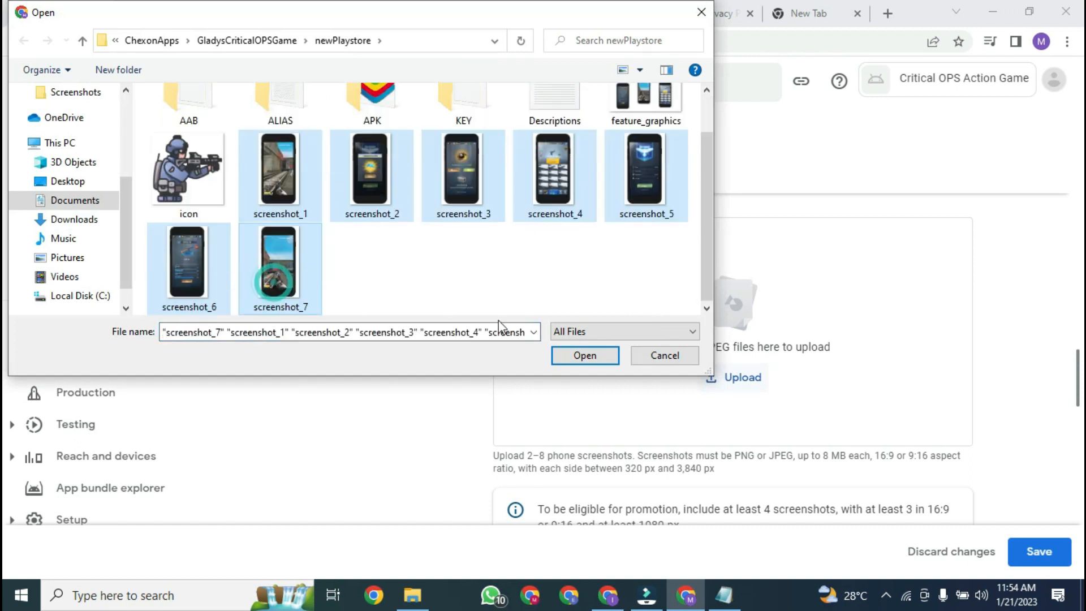
click(571, 358)
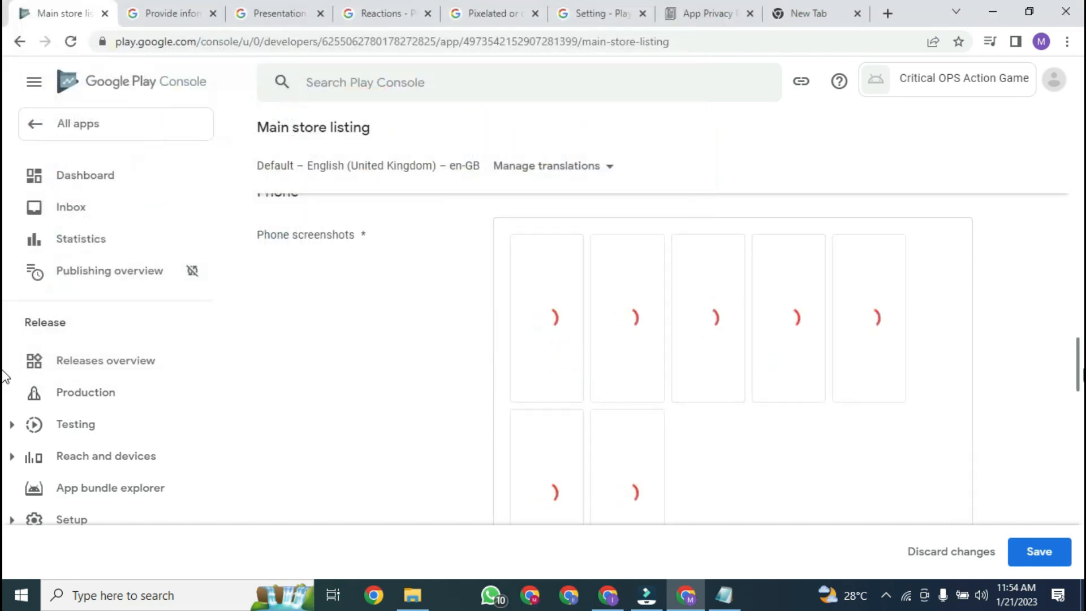
scroll(1080, 421, down, 1)
scroll(886, 437, down, 5)
click(741, 455)
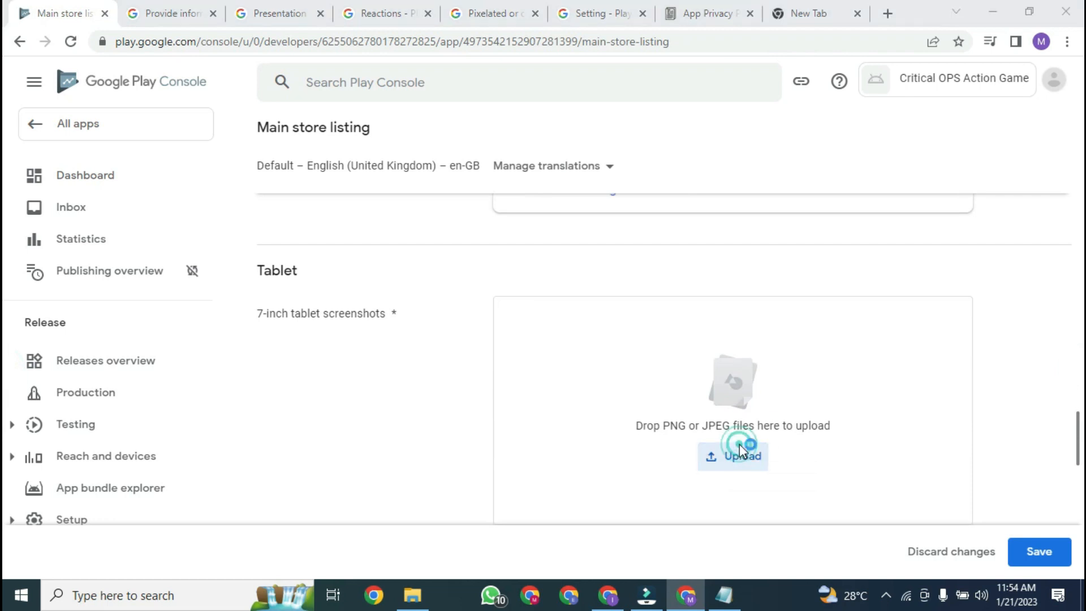
click(291, 222)
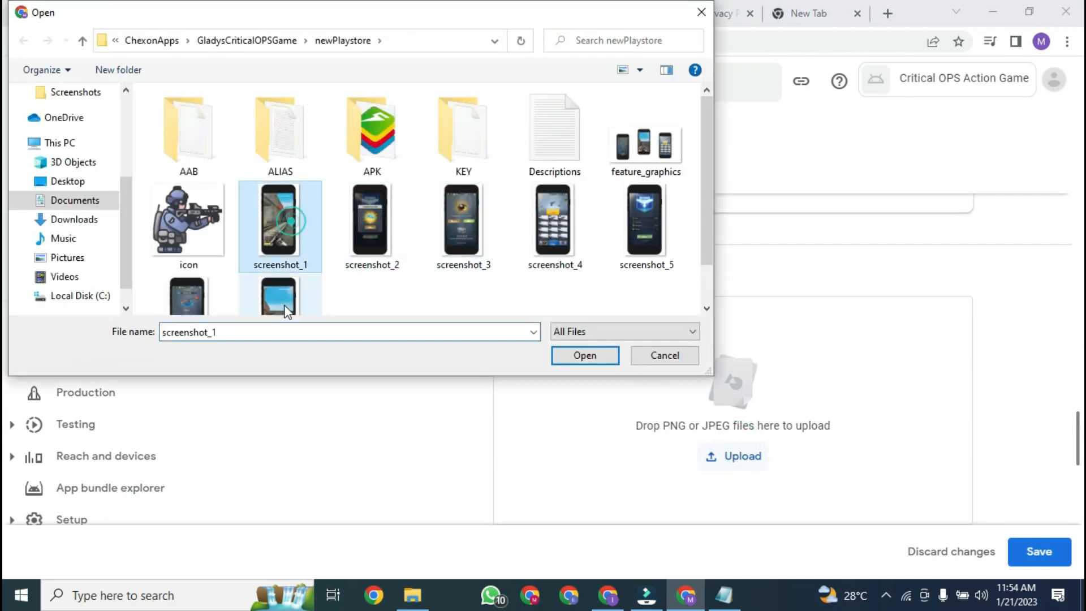
shift+click(276, 290)
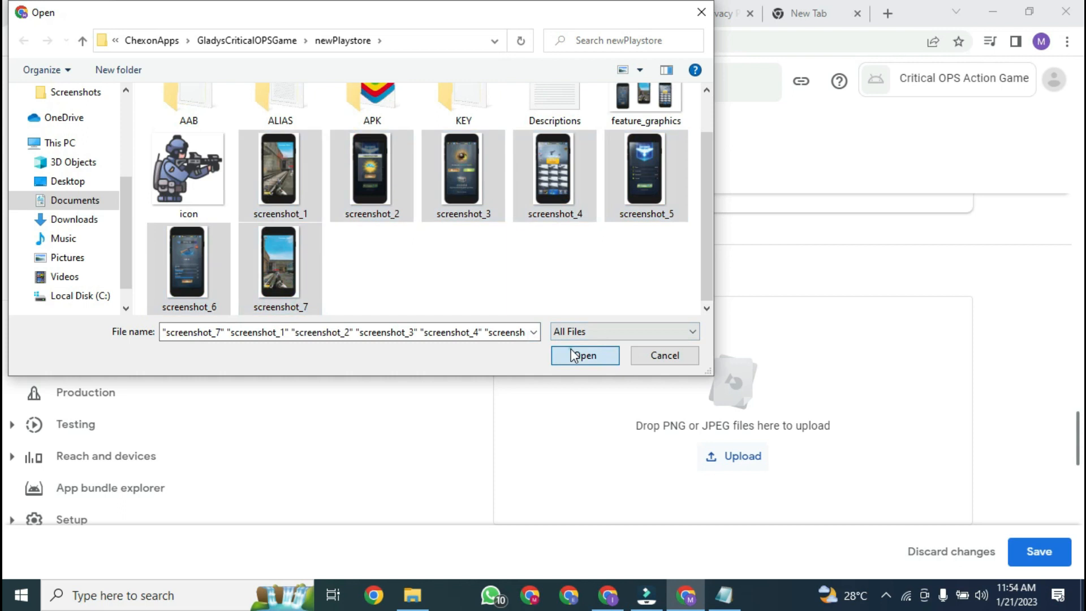
click(571, 349)
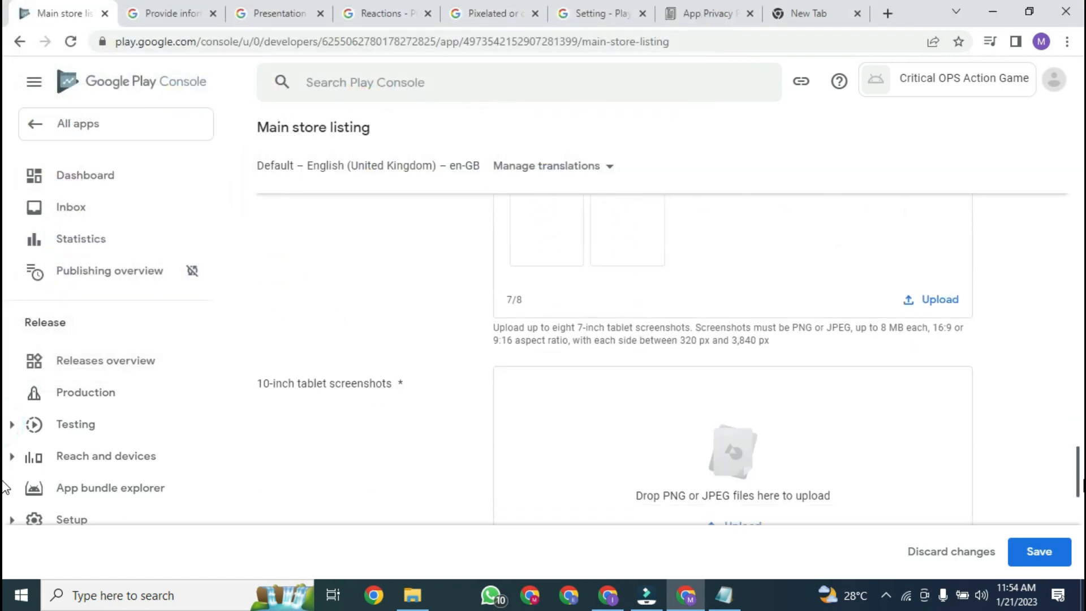
Step: Upload screenshots 1 through 7 to the 10-inch tablet and Chromebook screenshot sections
scroll(777, 461, down, 2)
click(716, 434)
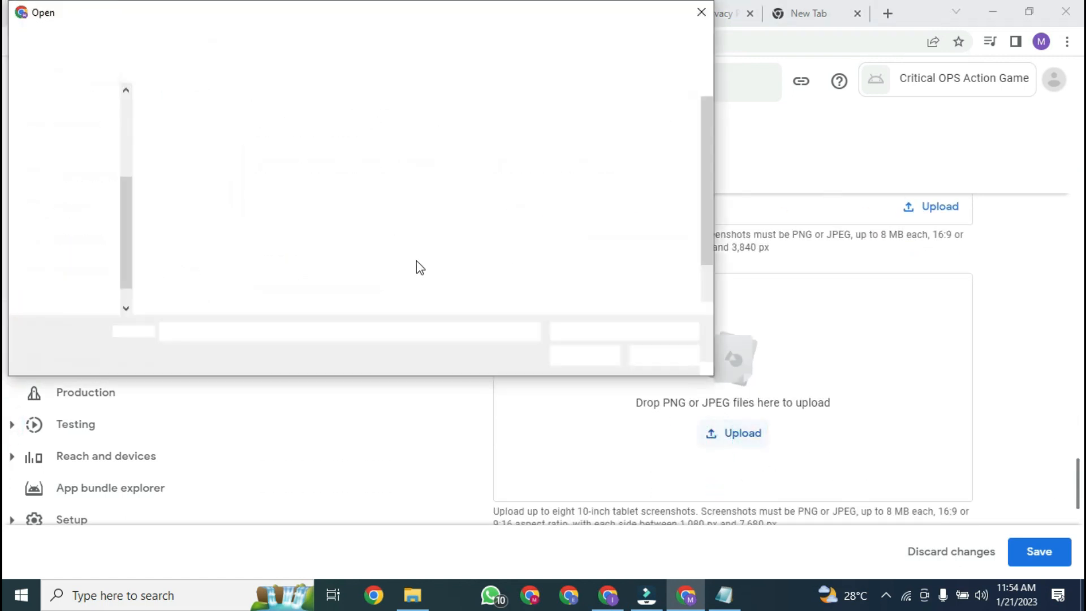
click(280, 215)
shift+click(276, 285)
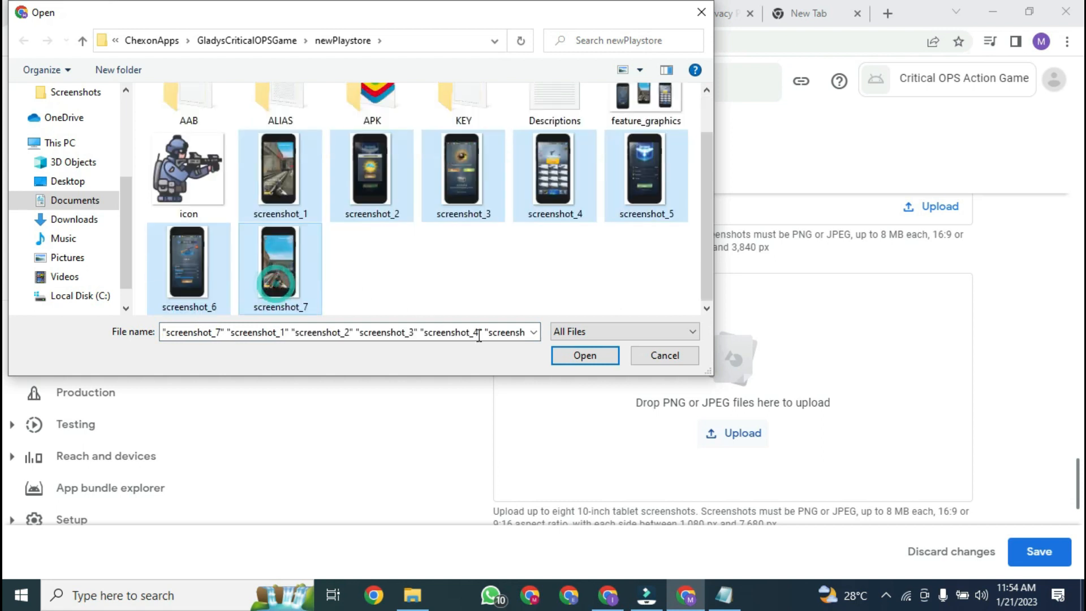
click(566, 358)
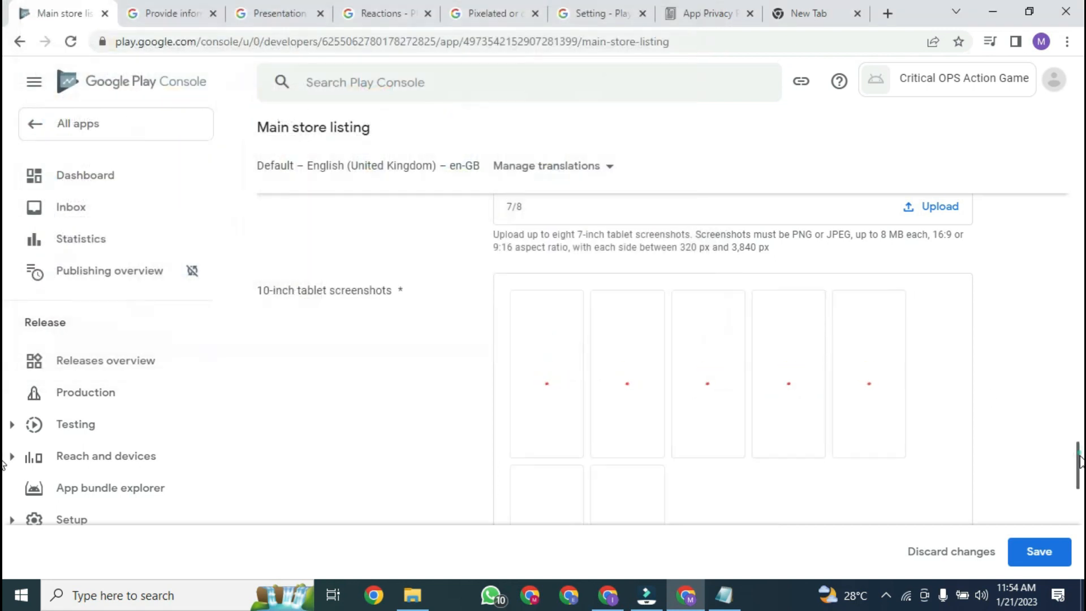
scroll(778, 447, down, 6)
click(739, 396)
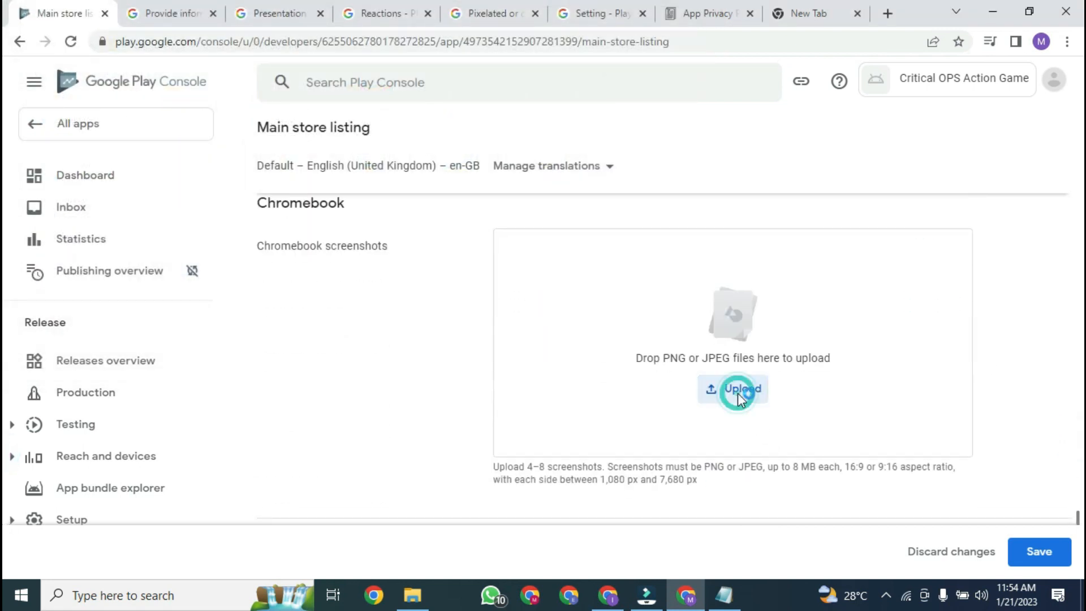
click(274, 214)
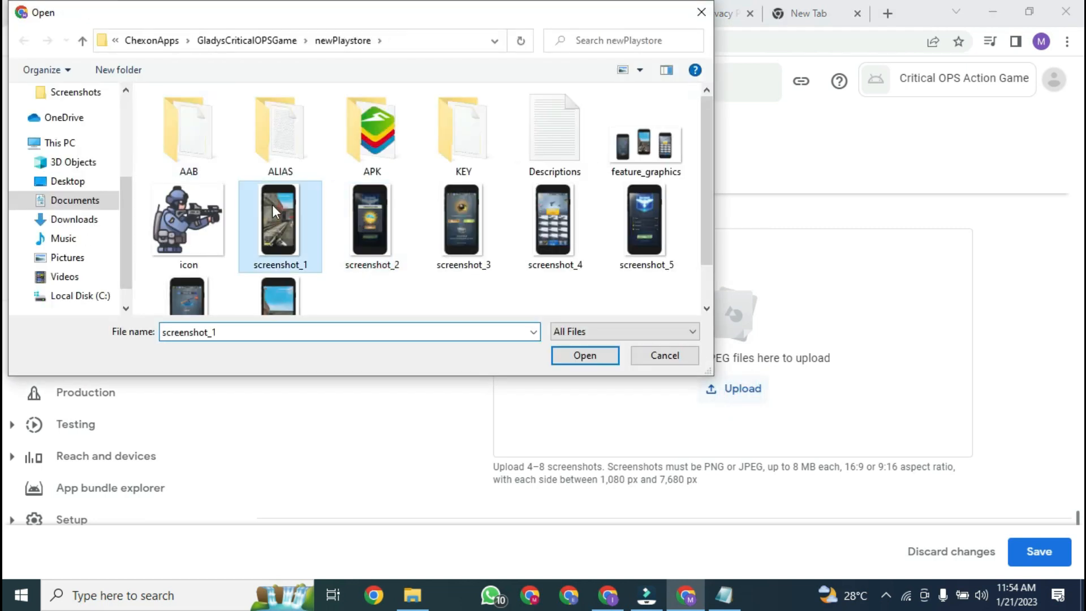
shift+click(283, 289)
click(569, 356)
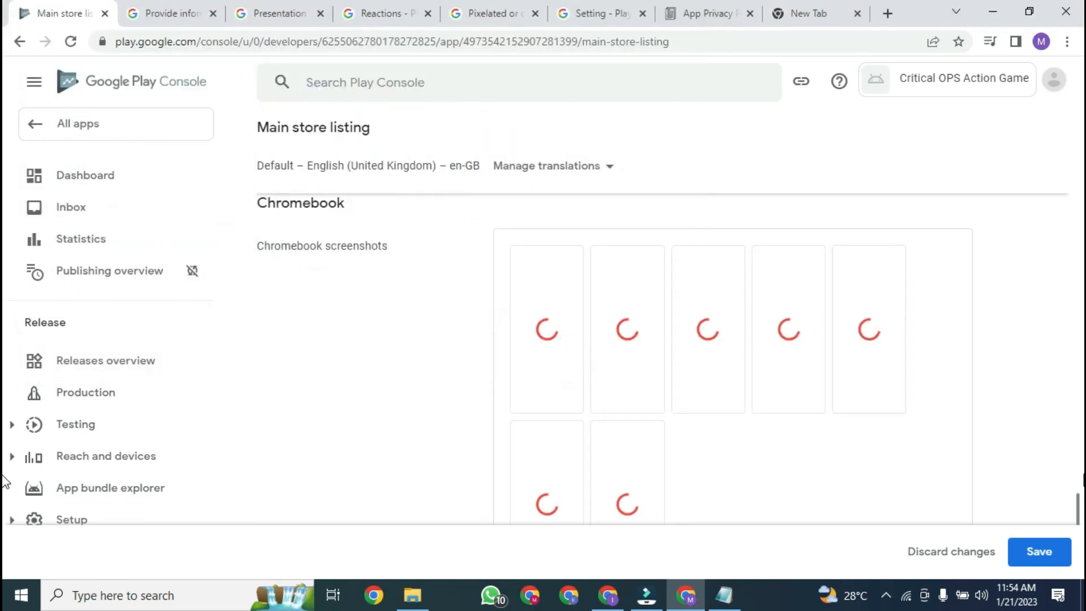
click(1081, 347)
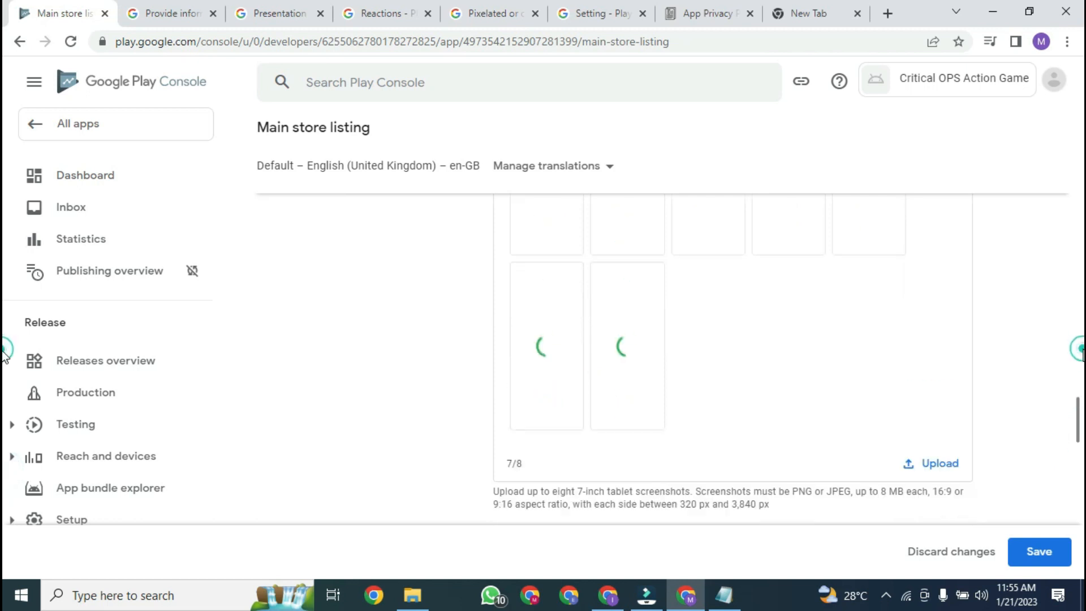
drag(1081, 405, 1080, 334)
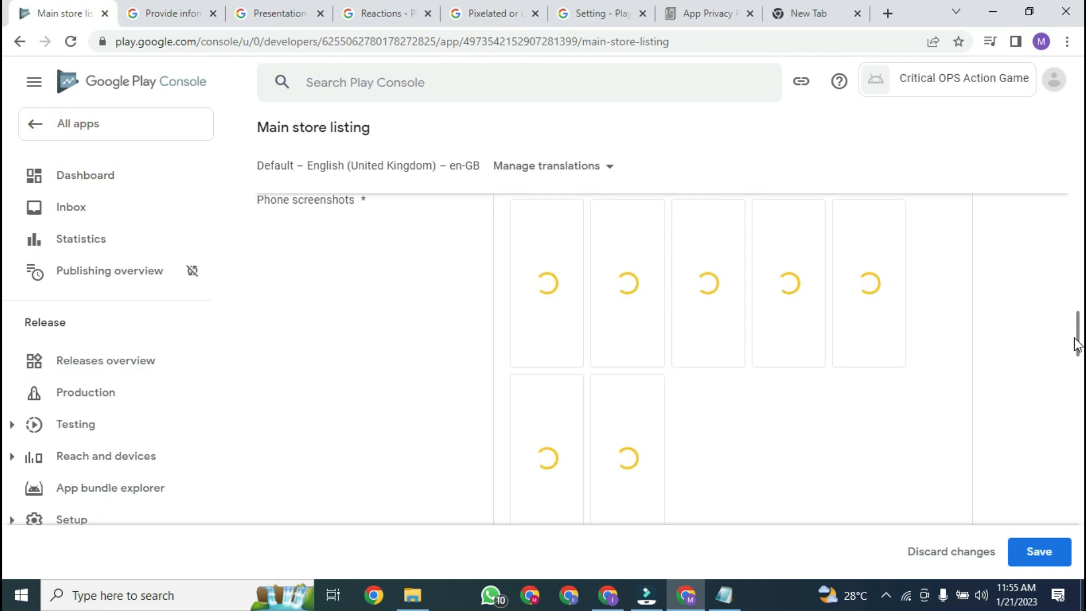
drag(1076, 336, 1079, 374)
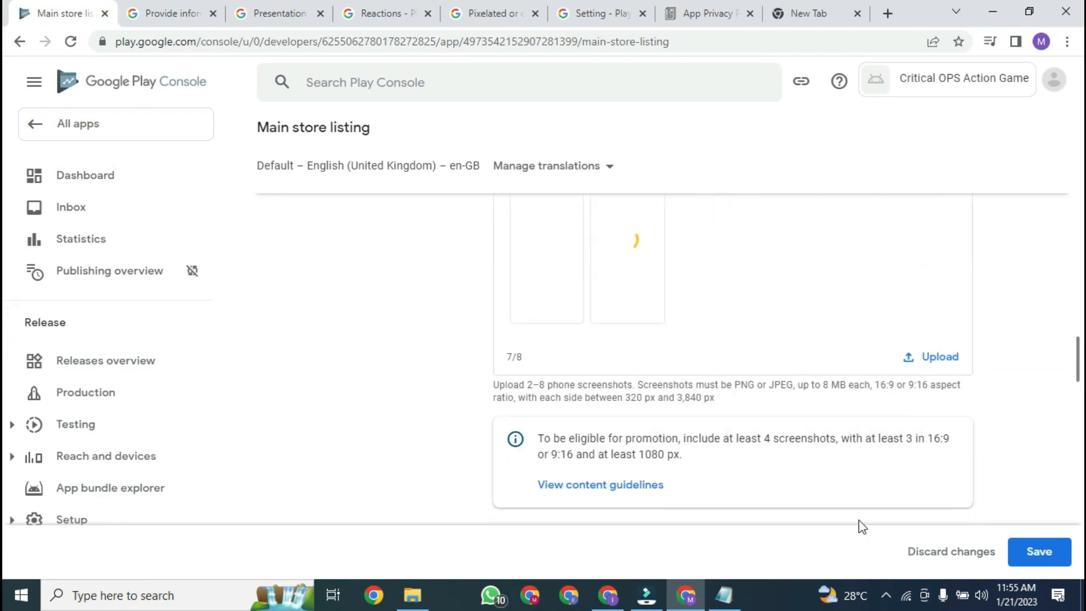
Step: Wait for the uploads, then check seven screenshots fill the 10-inch tablet and Chromebook sections
click(888, 597)
right_click(892, 562)
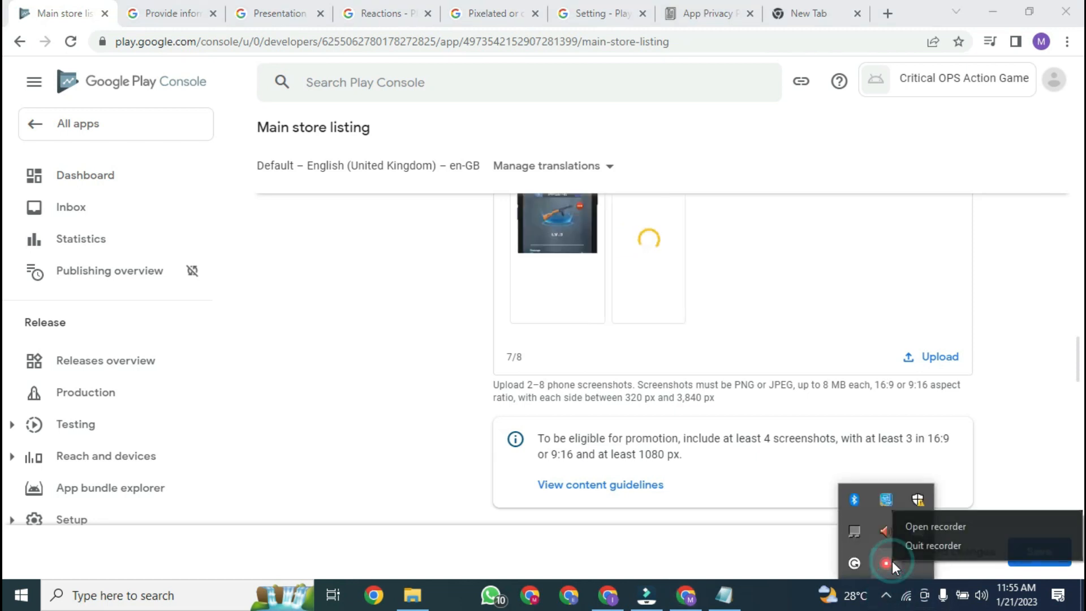
click(942, 528)
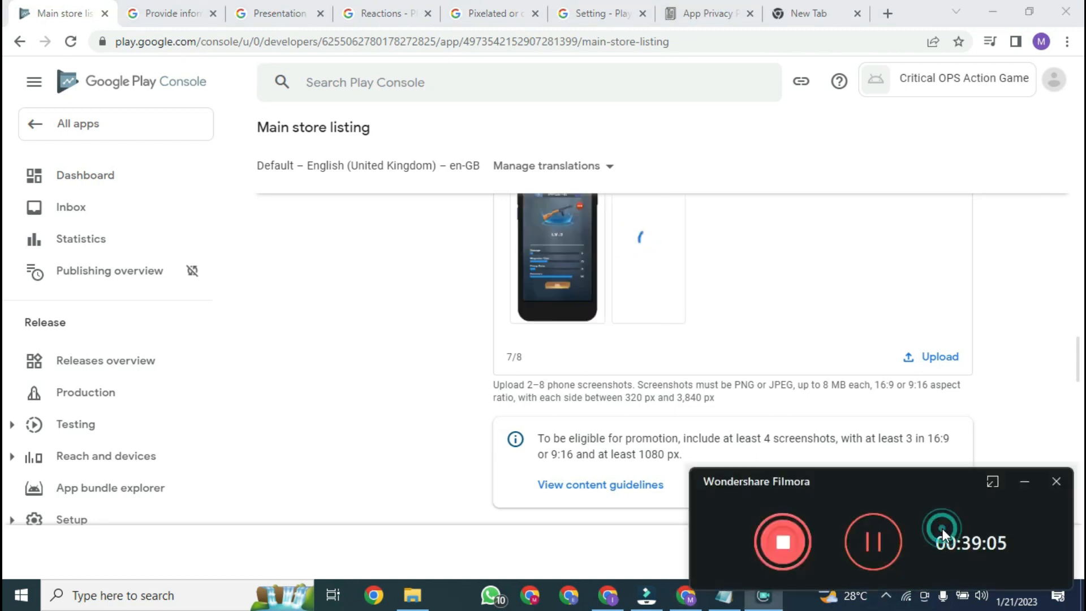
click(1024, 485)
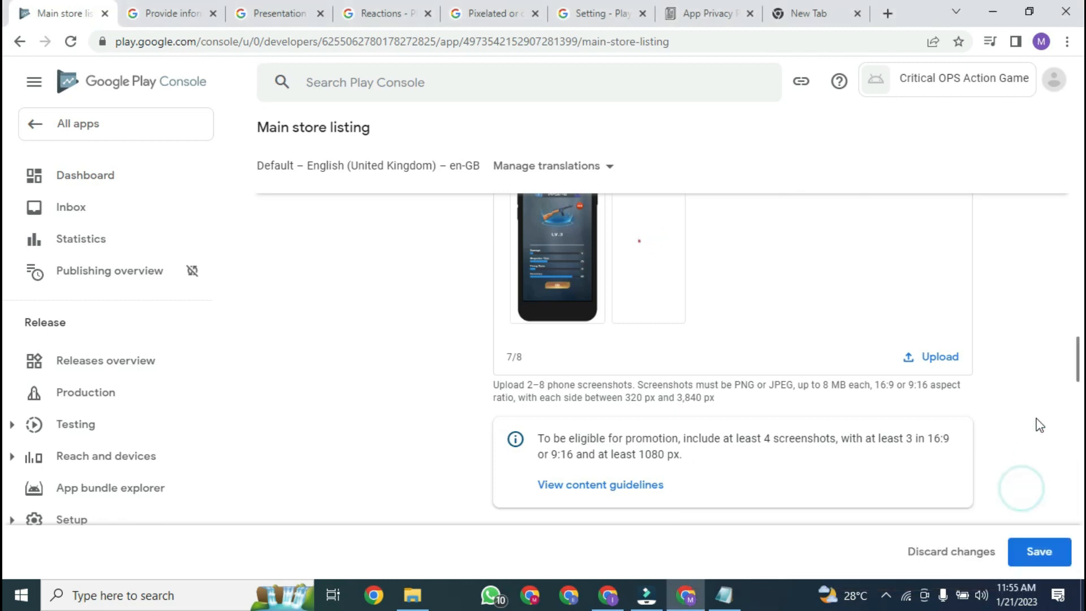
mouse_move(1078, 356)
mouse_down()
mouse_move(1080, 327)
mouse_move(1082, 442)
mouse_move(1079, 347)
mouse_up()
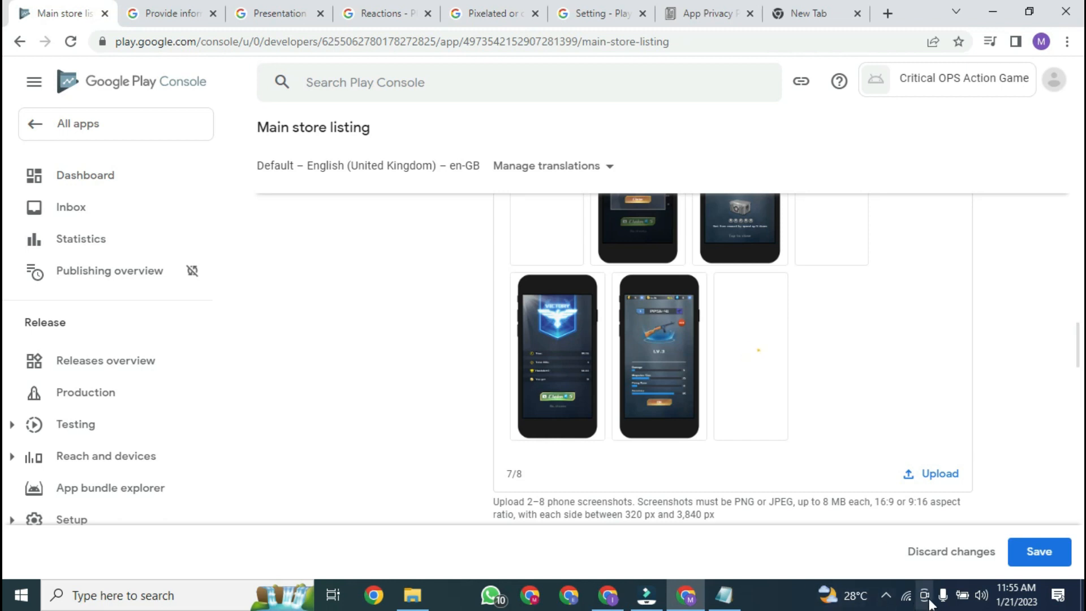
click(889, 597)
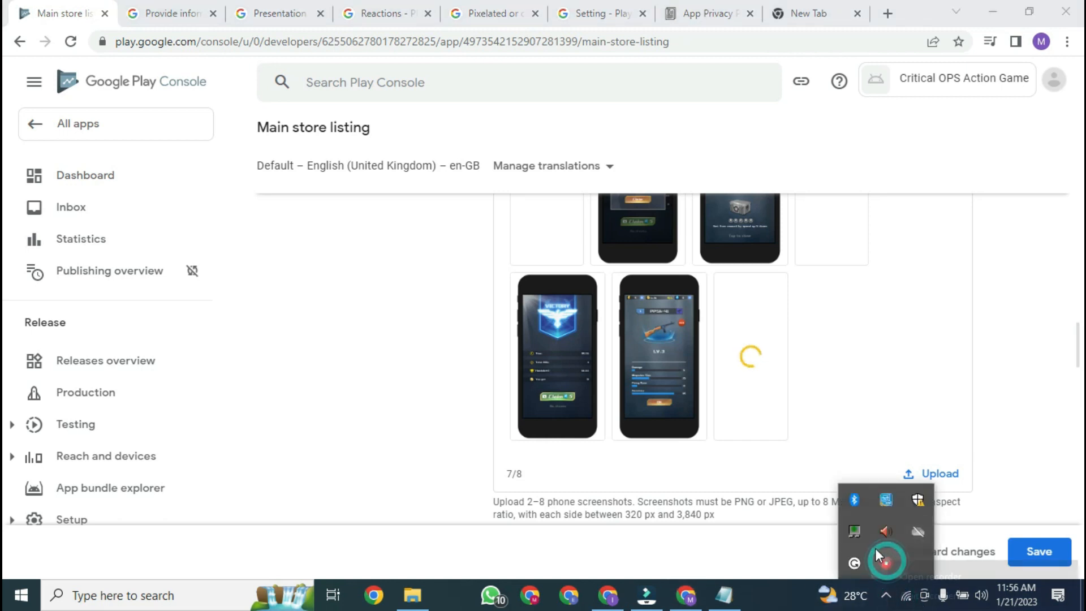
right_click(887, 561)
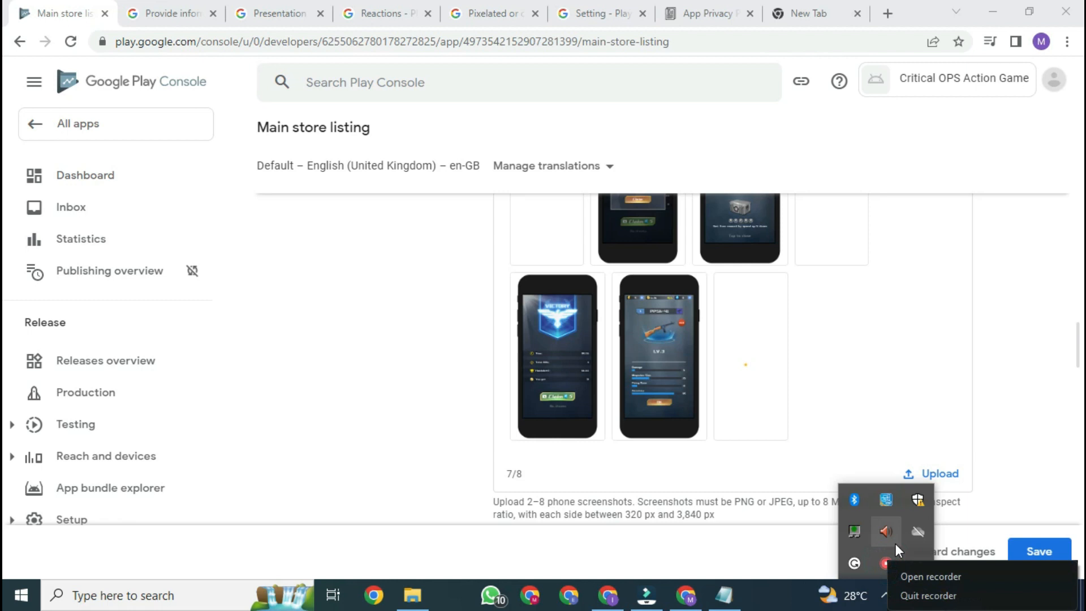
click(926, 575)
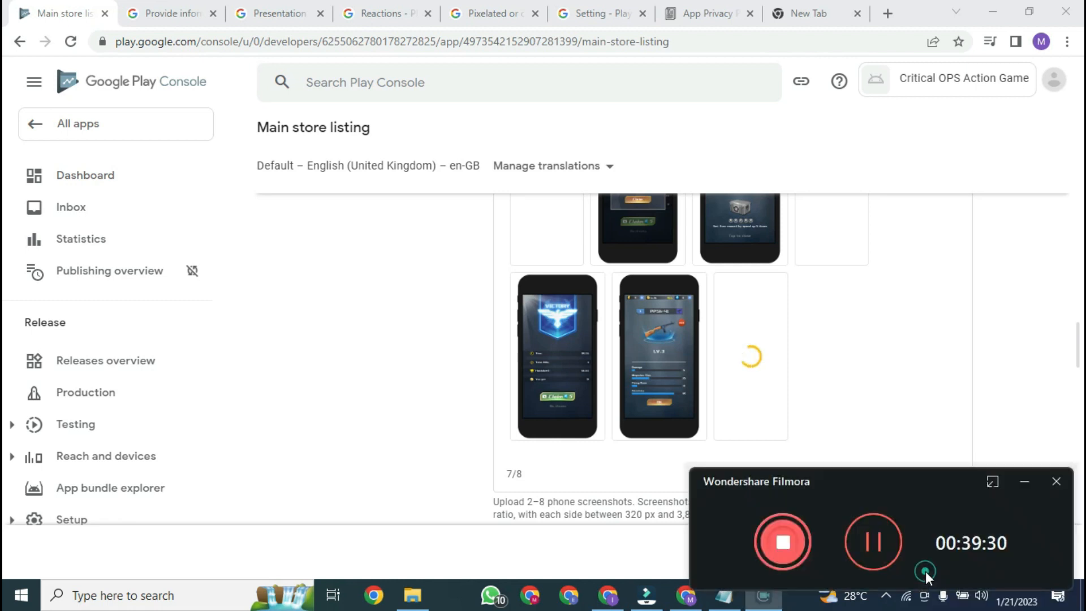
click(783, 543)
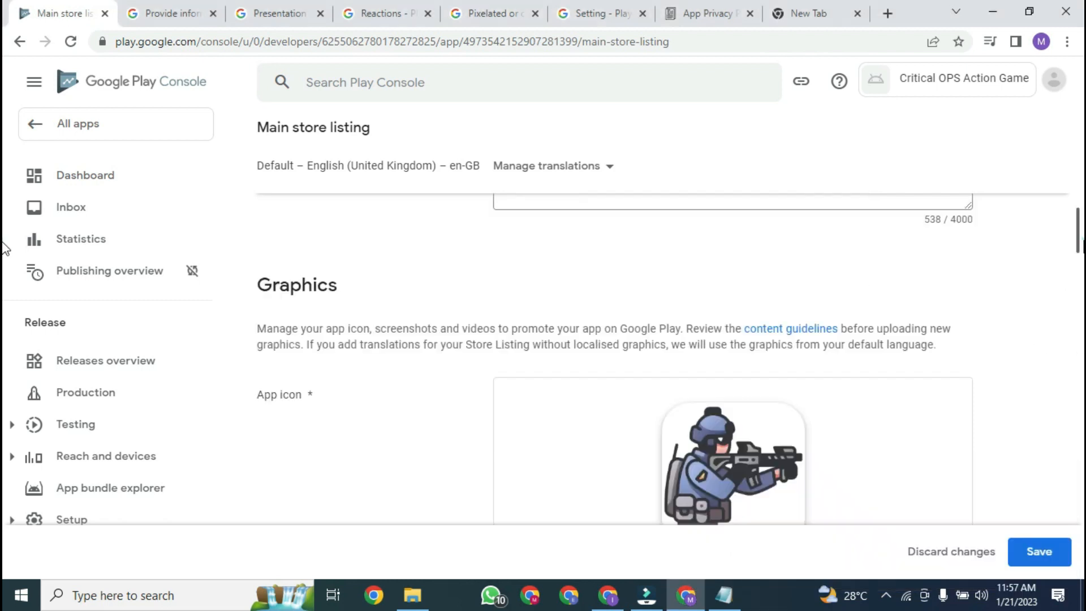
scroll(5, 247, down, 15)
scroll(4, 387, down, 15)
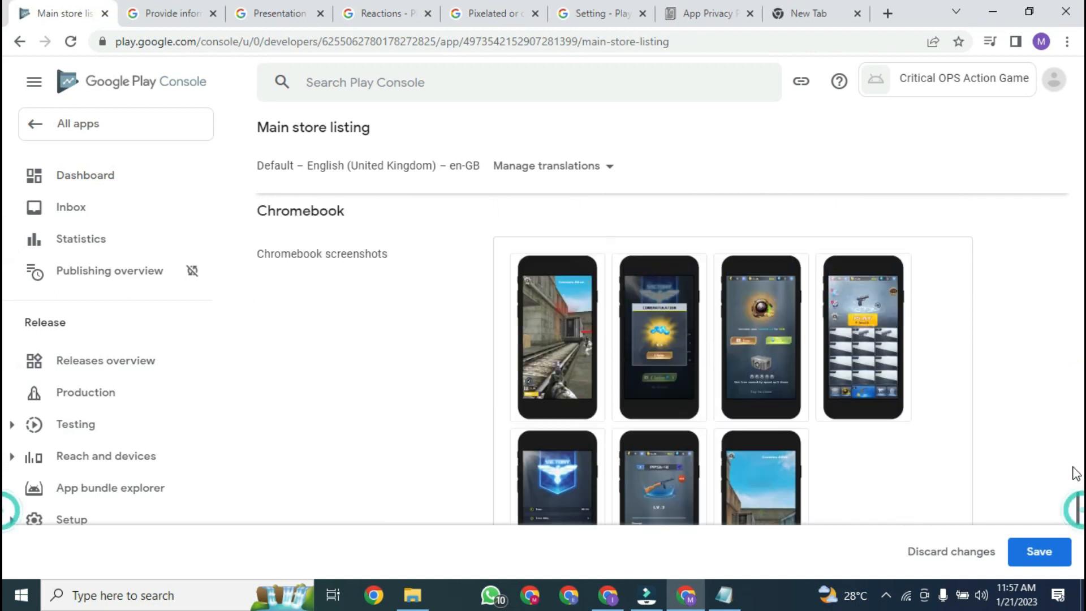
scroll(1075, 461, up, 5)
Step: Save the main store listing's descriptions and graphics, then go to the app Dashboard
click(1040, 564)
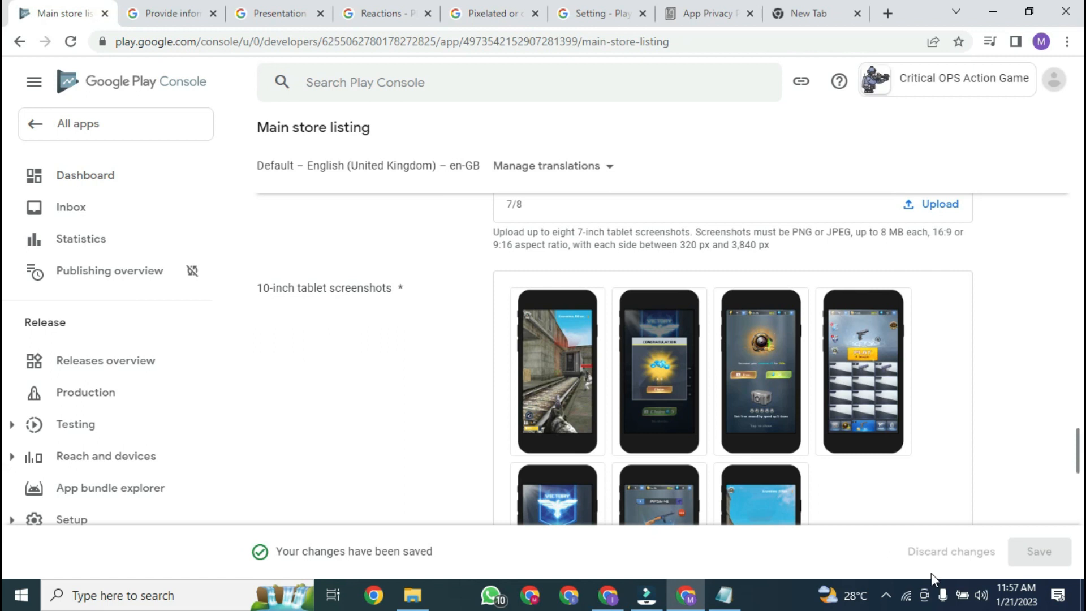
click(886, 595)
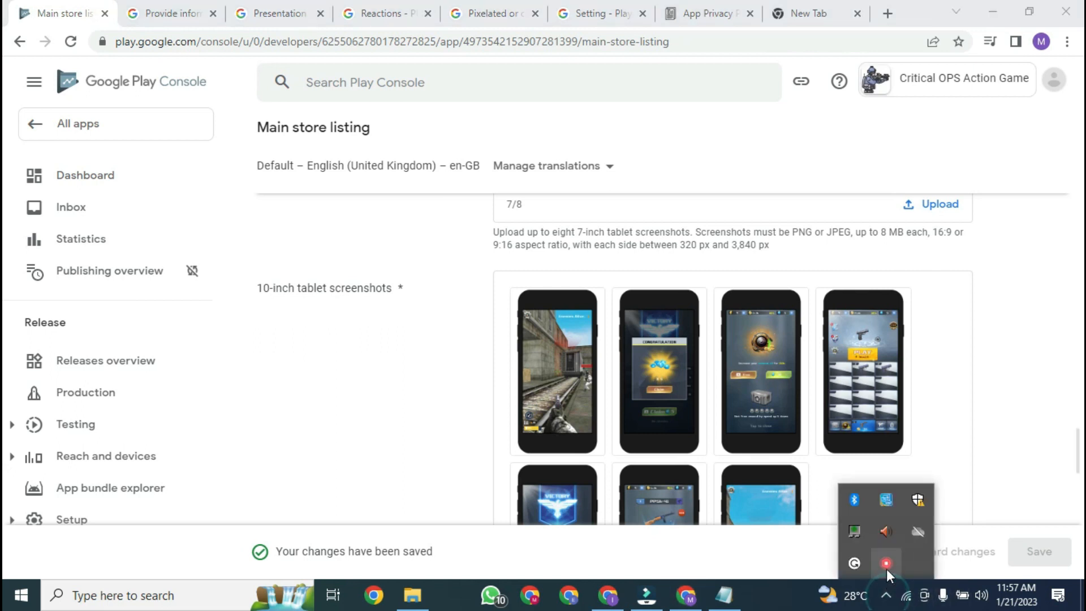
right_click(887, 569)
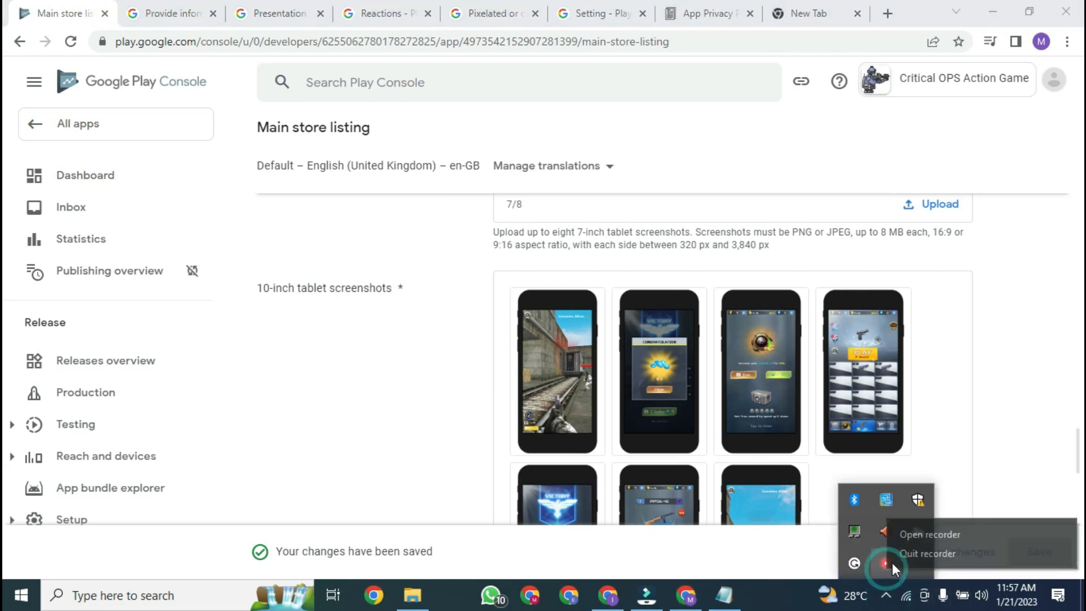
click(971, 534)
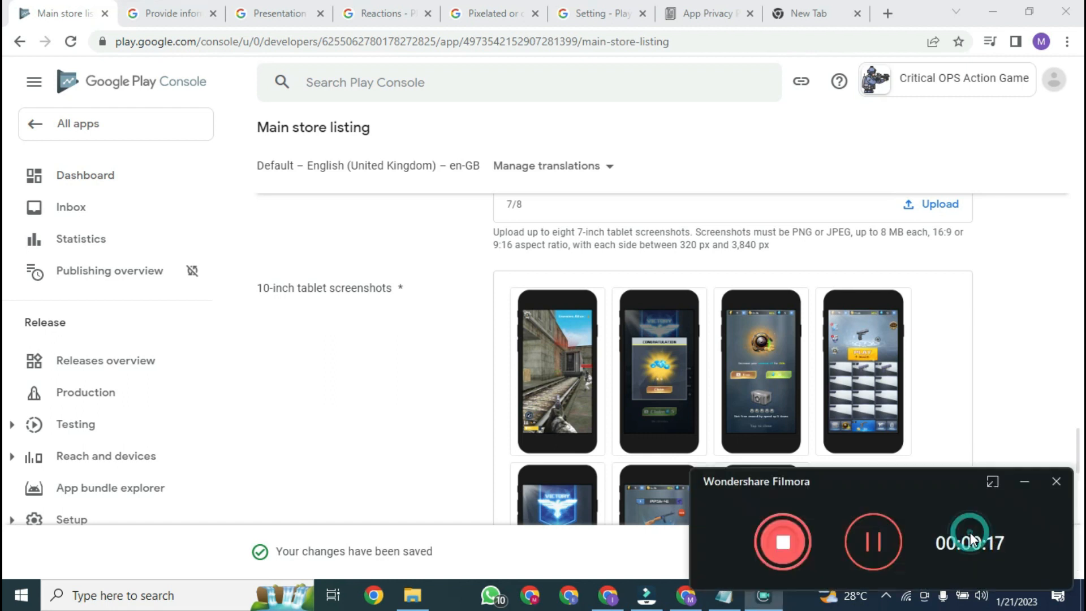
click(1026, 484)
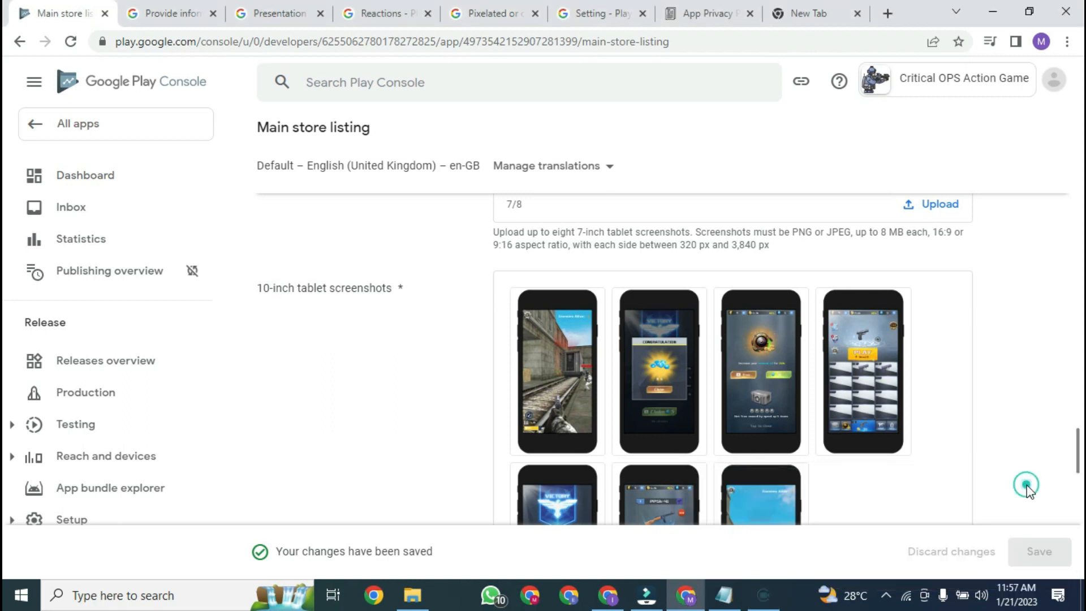
scroll(1035, 300, up, 10)
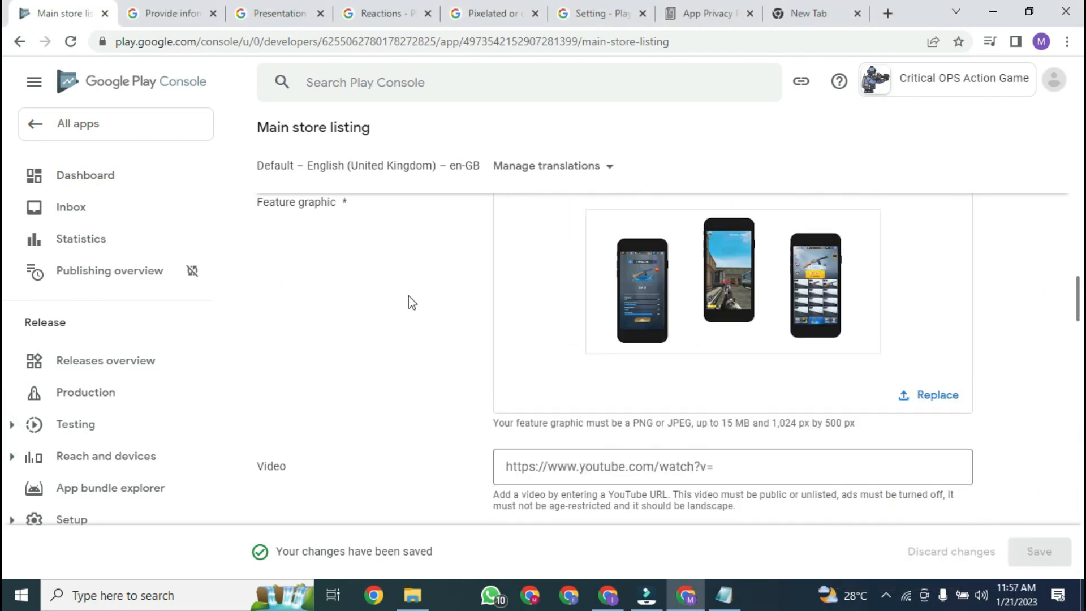
click(94, 176)
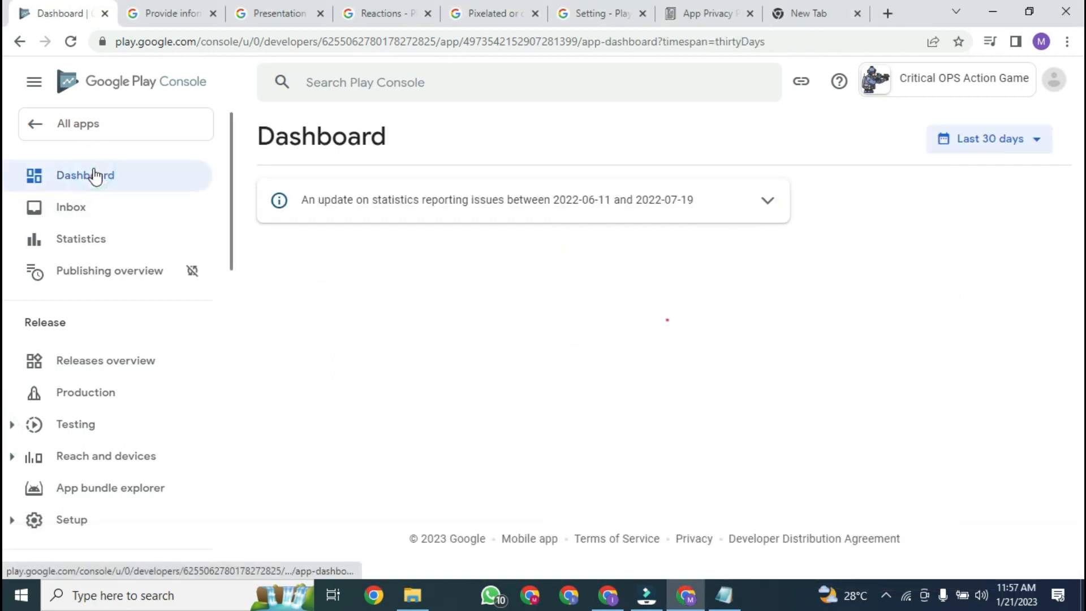
Step: Expand the 'Create and publish a release' tasks and go to Select countries and regions
drag(1078, 235, 1078, 485)
scroll(1077, 529, down, 1)
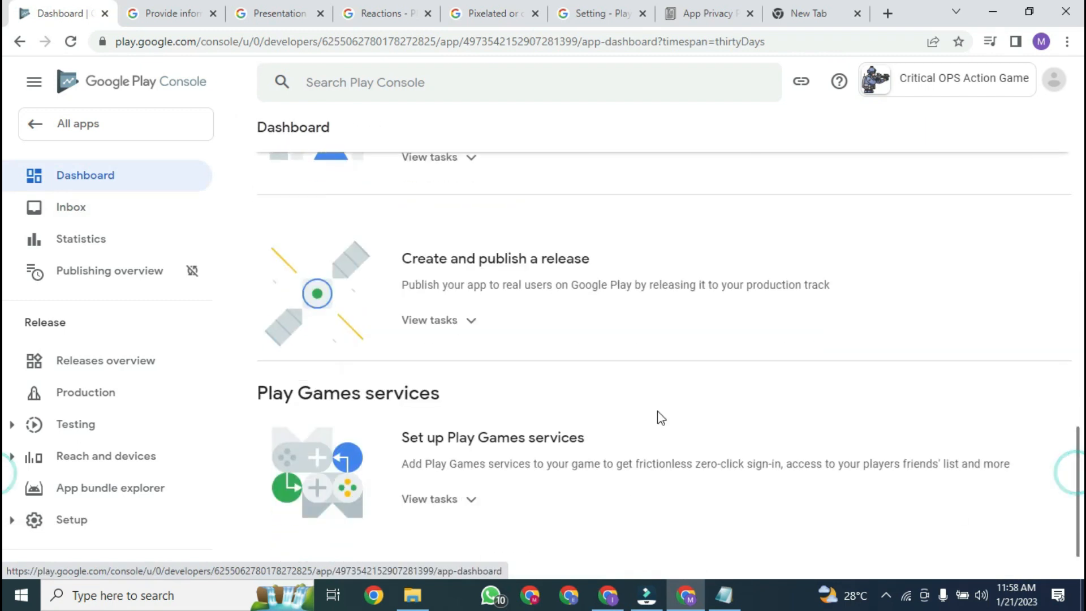
mouse_move(1081, 463)
mouse_down()
mouse_move(1065, 357)
mouse_move(1082, 395)
mouse_move(1082, 472)
mouse_up()
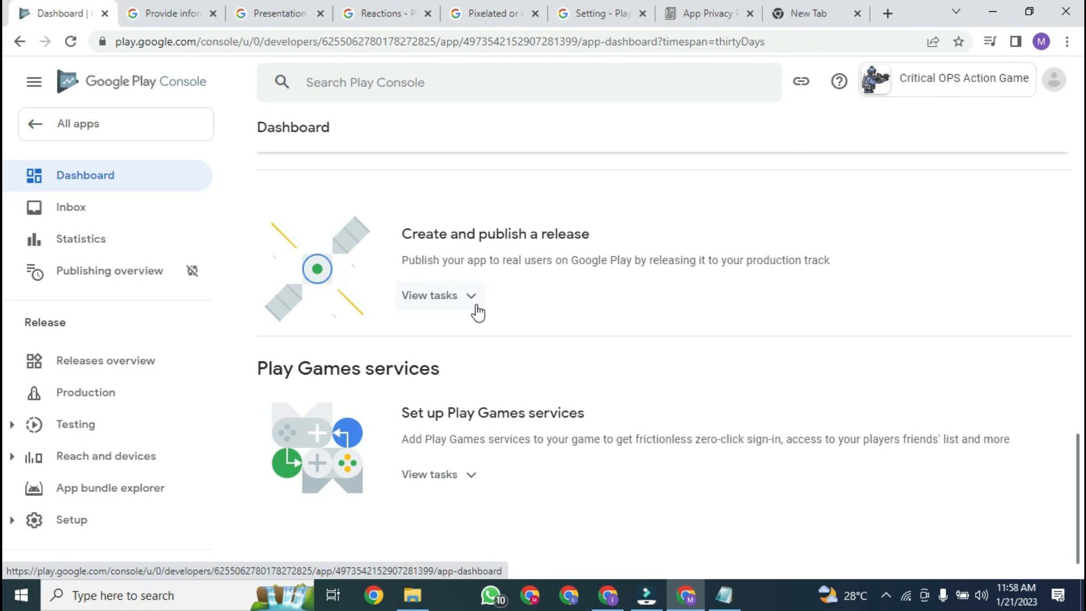
drag(1080, 453, 1080, 342)
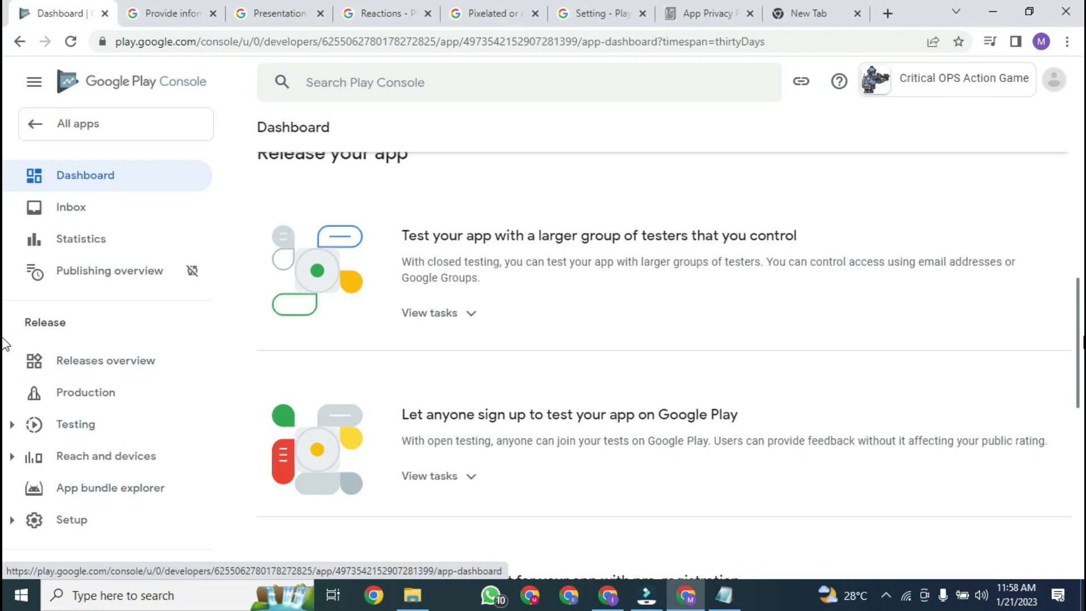
drag(1081, 354, 1080, 464)
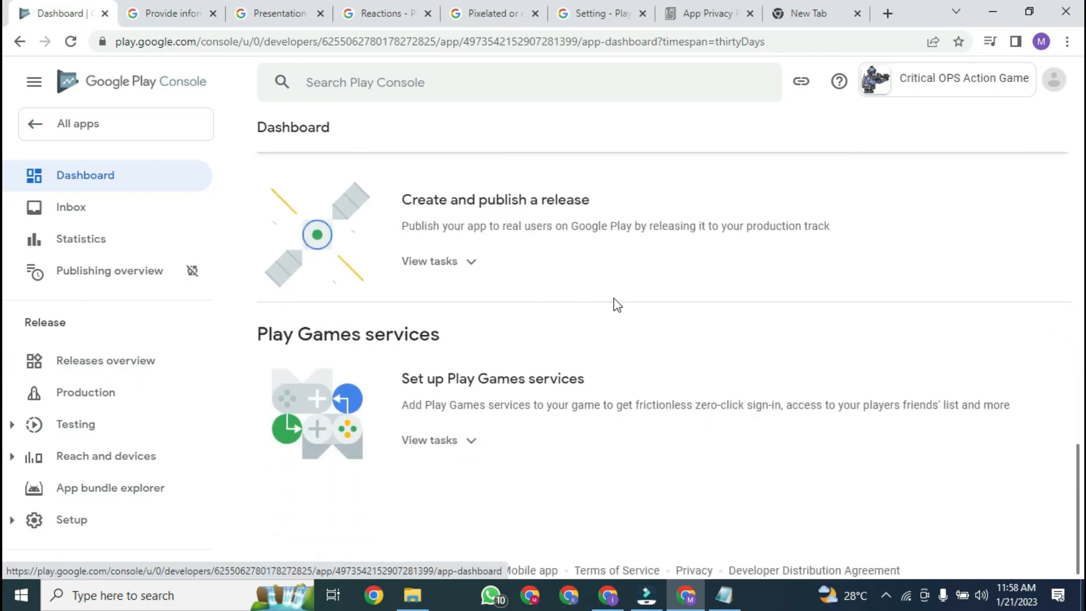
click(463, 265)
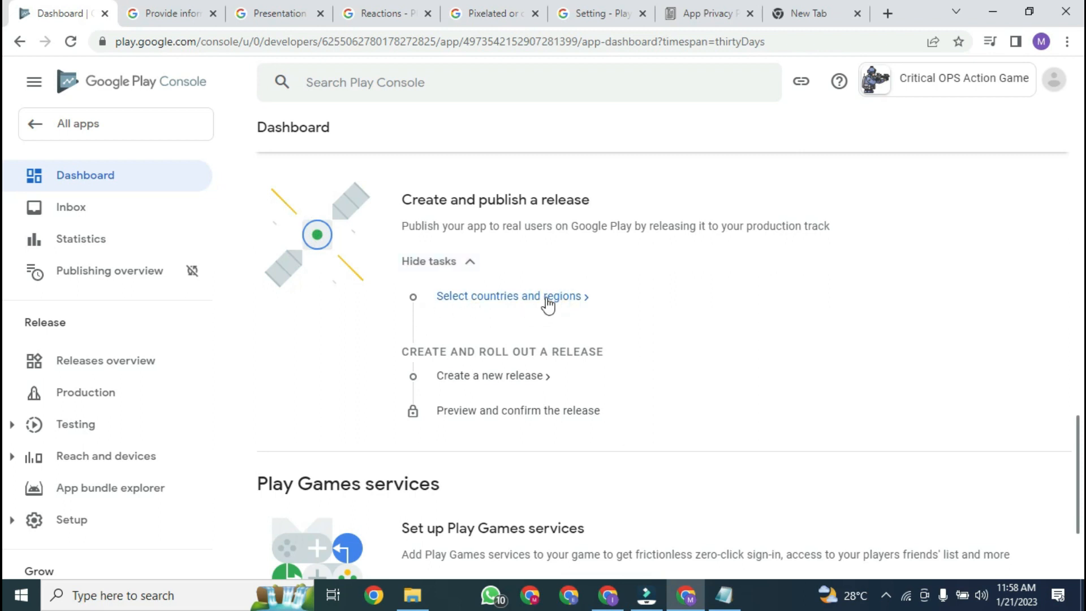
click(556, 297)
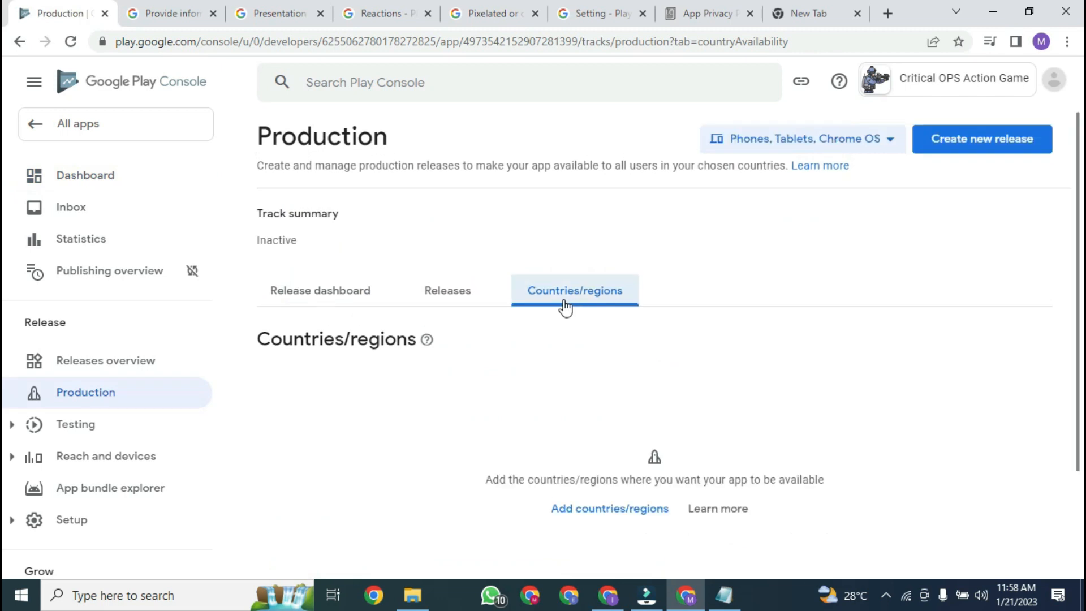
Step: Add all 176 countries/regions plus Rest of World to Production, then return to the Dashboard
click(592, 516)
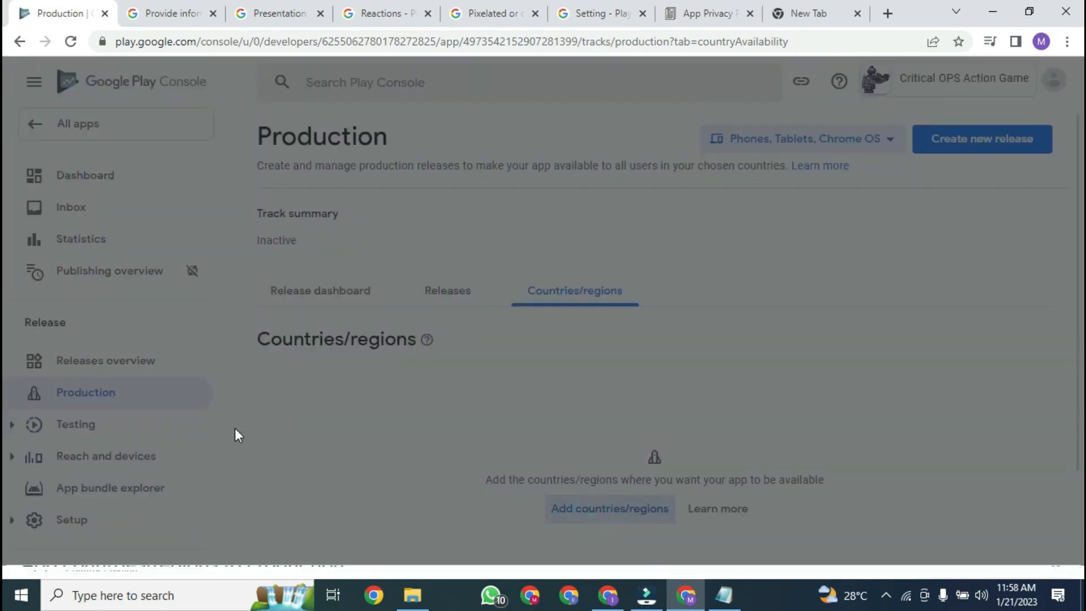
click(40, 326)
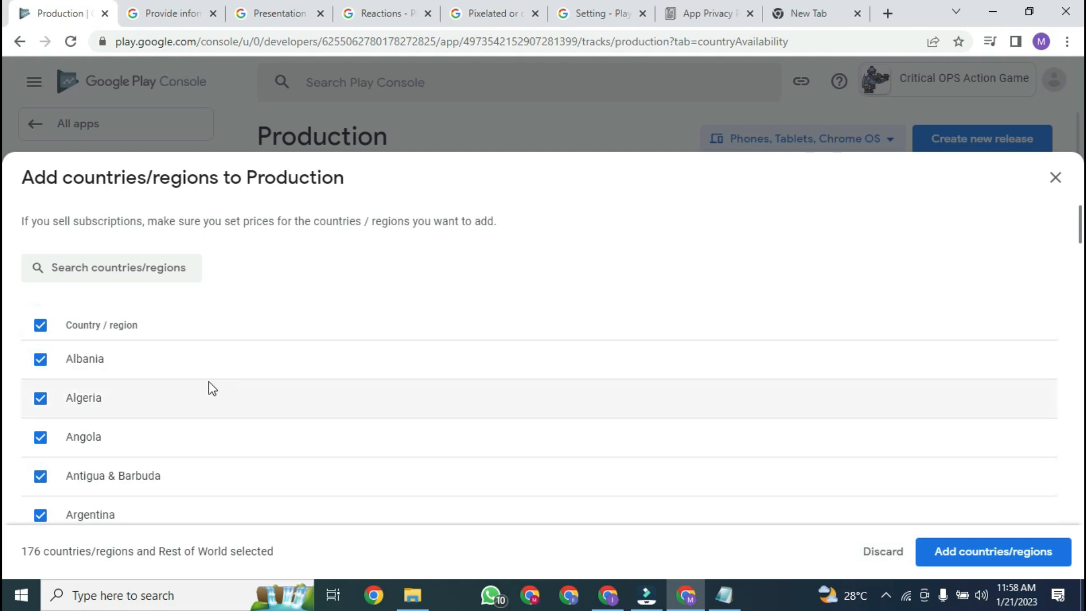
click(943, 558)
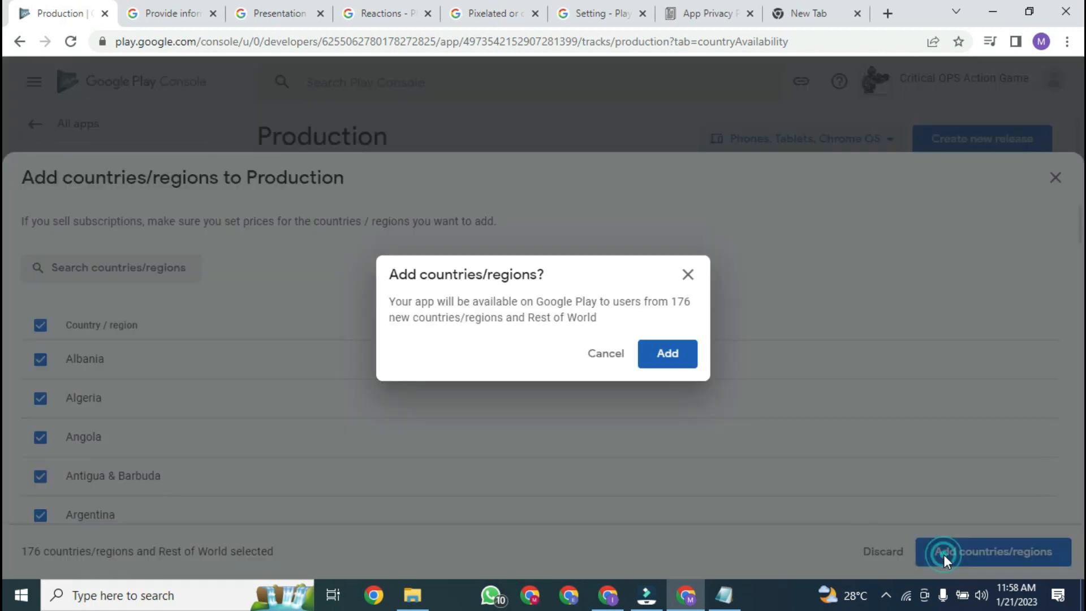
click(679, 357)
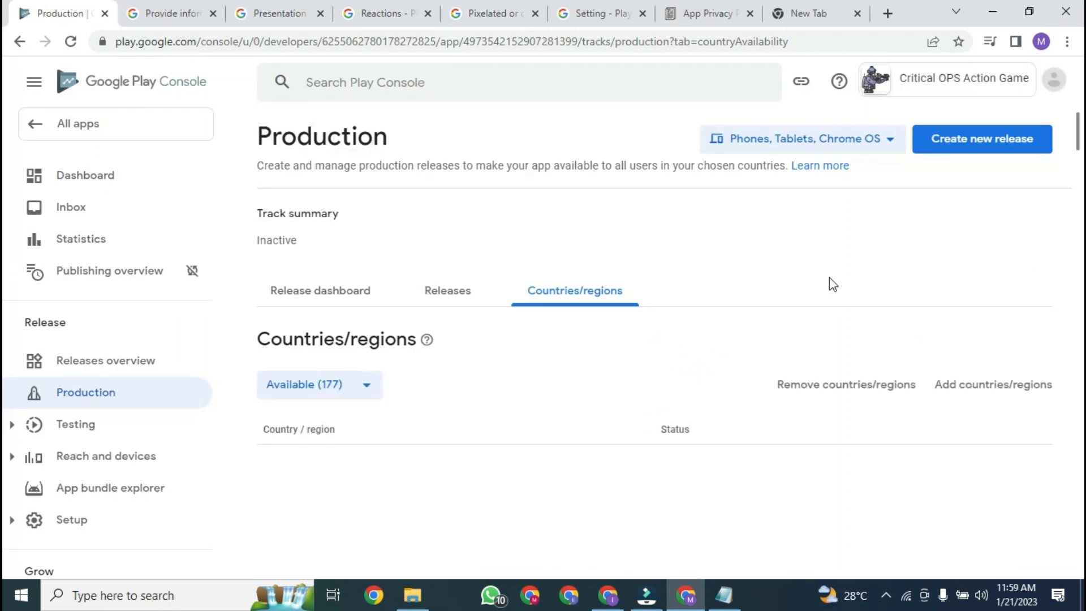
click(90, 176)
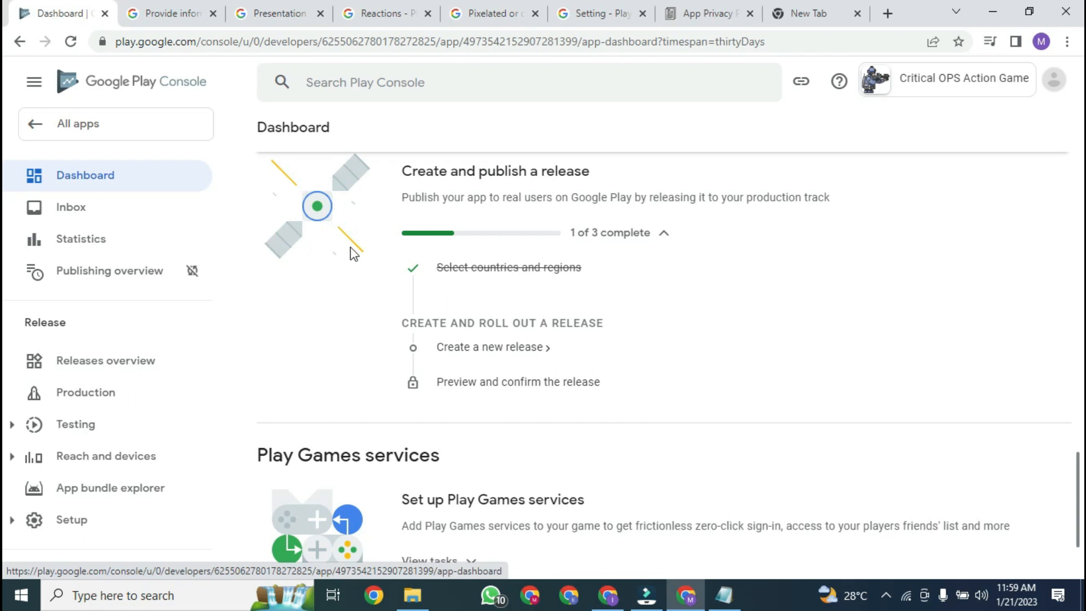
Step: Start a new production release from the Dashboard
click(511, 347)
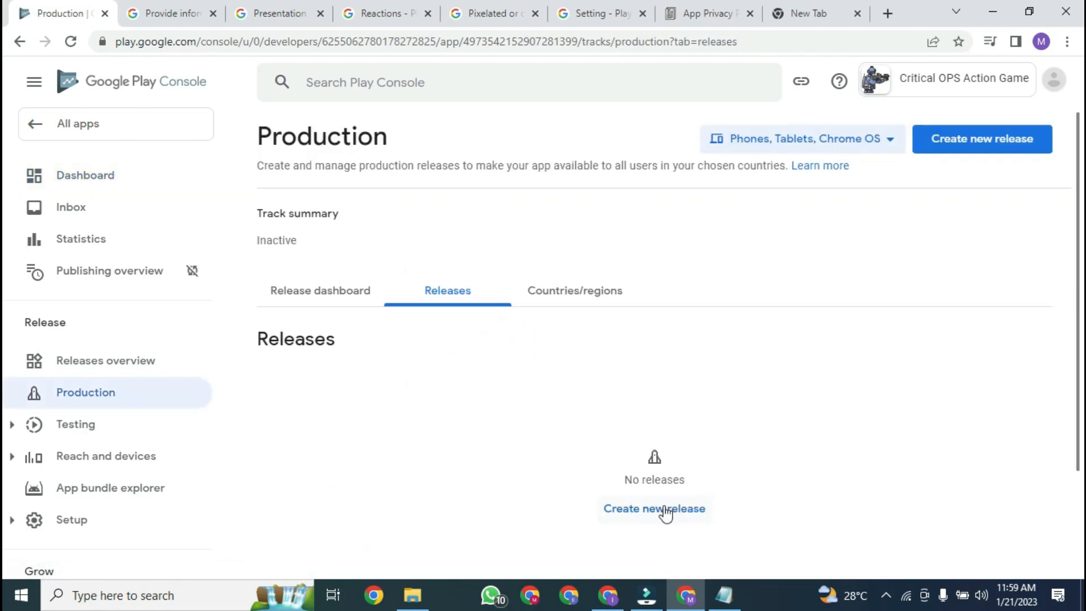
click(657, 515)
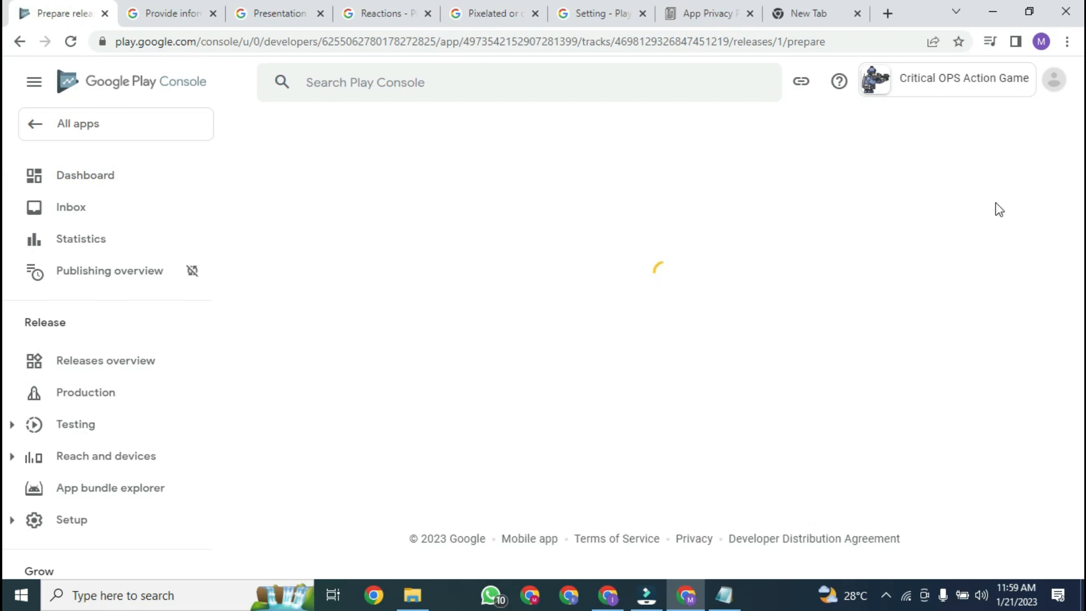
scroll(656, 339, down, 5)
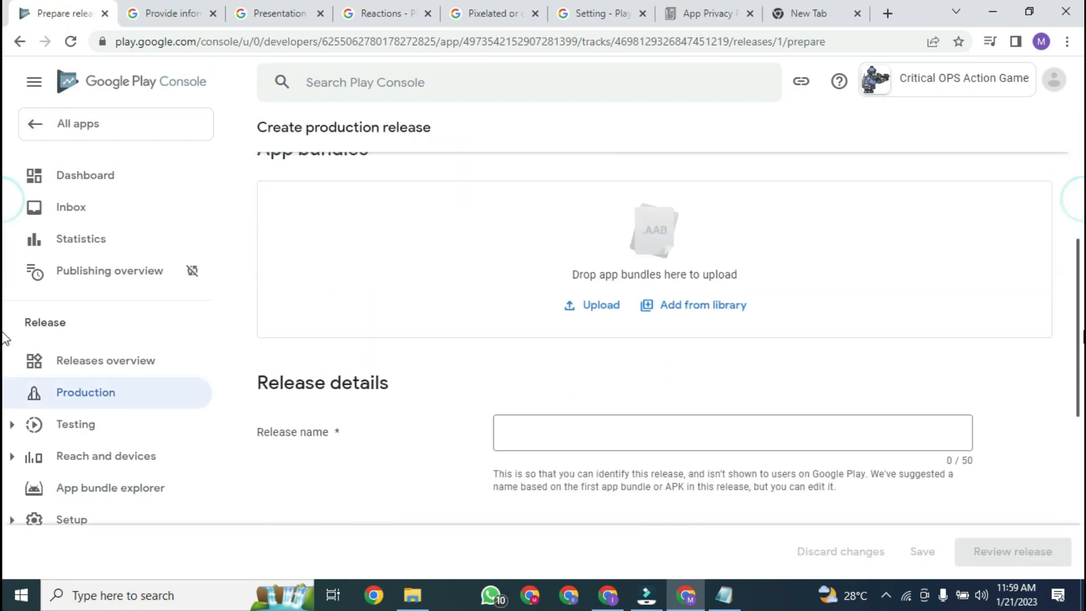
Step: Upload criticalops.aab from the AAB folder as the release's app bundle
click(596, 299)
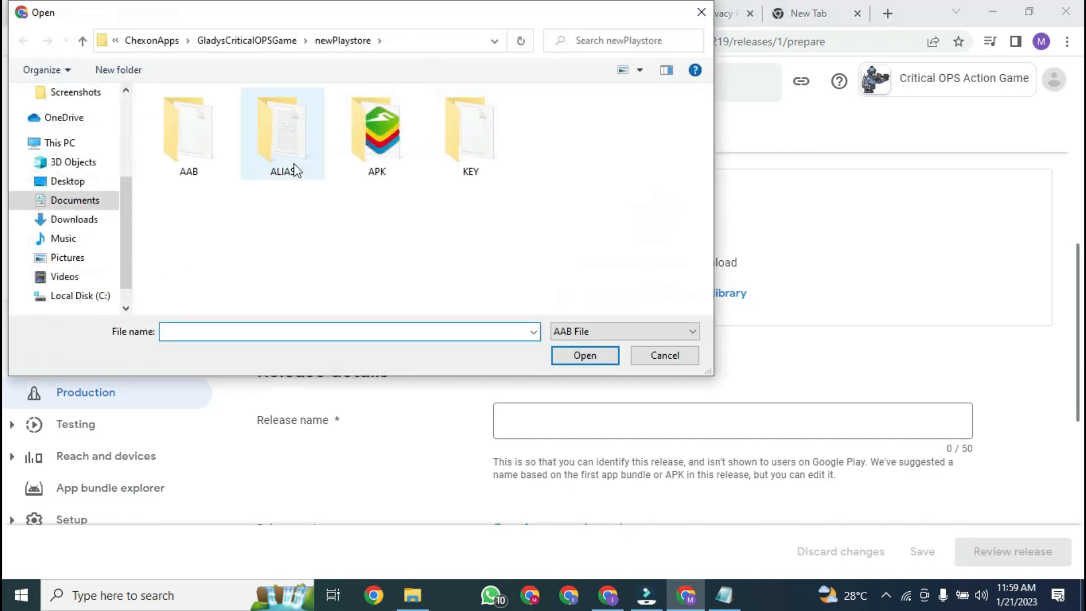
double_click(185, 144)
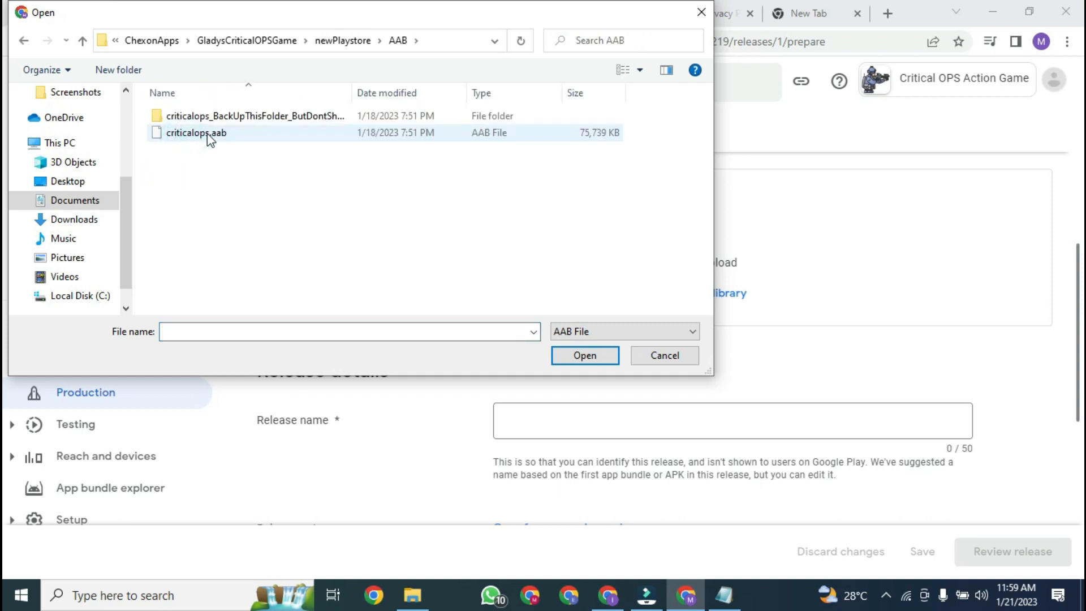
click(210, 139)
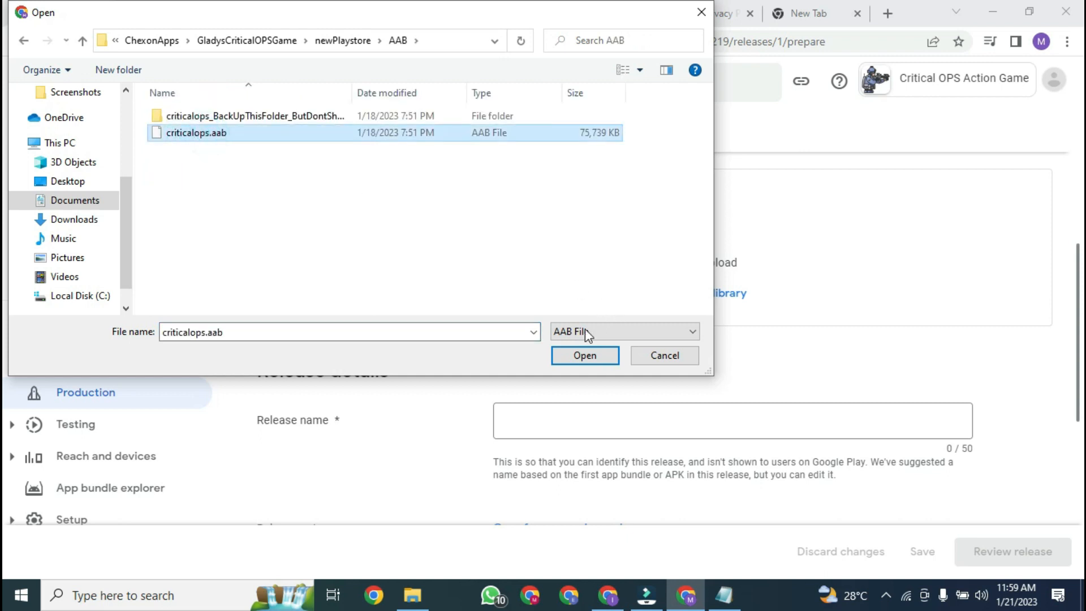
click(572, 358)
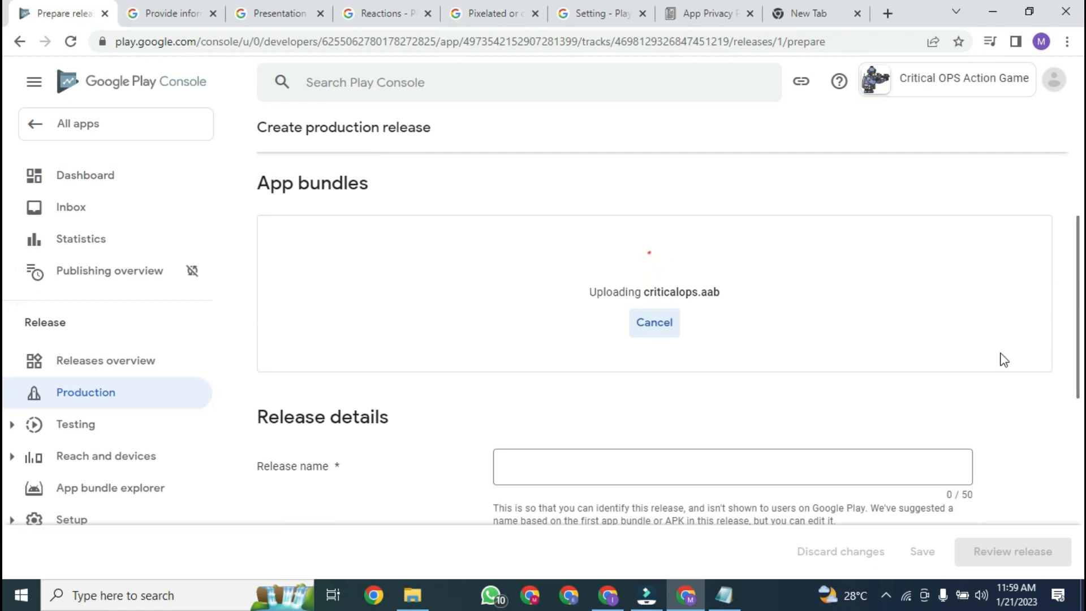
click(886, 597)
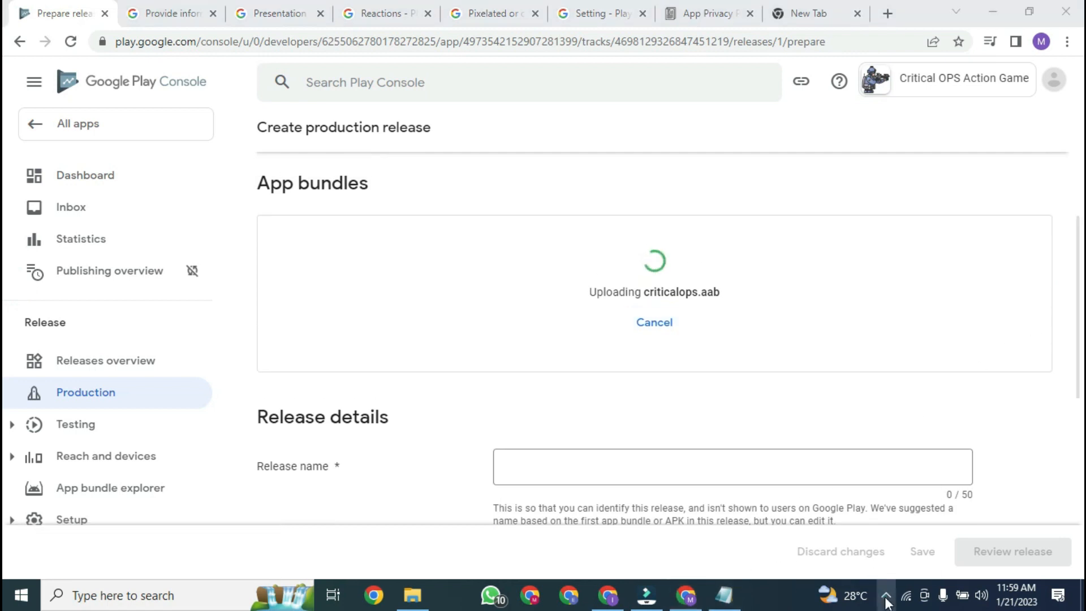
right_click(884, 571)
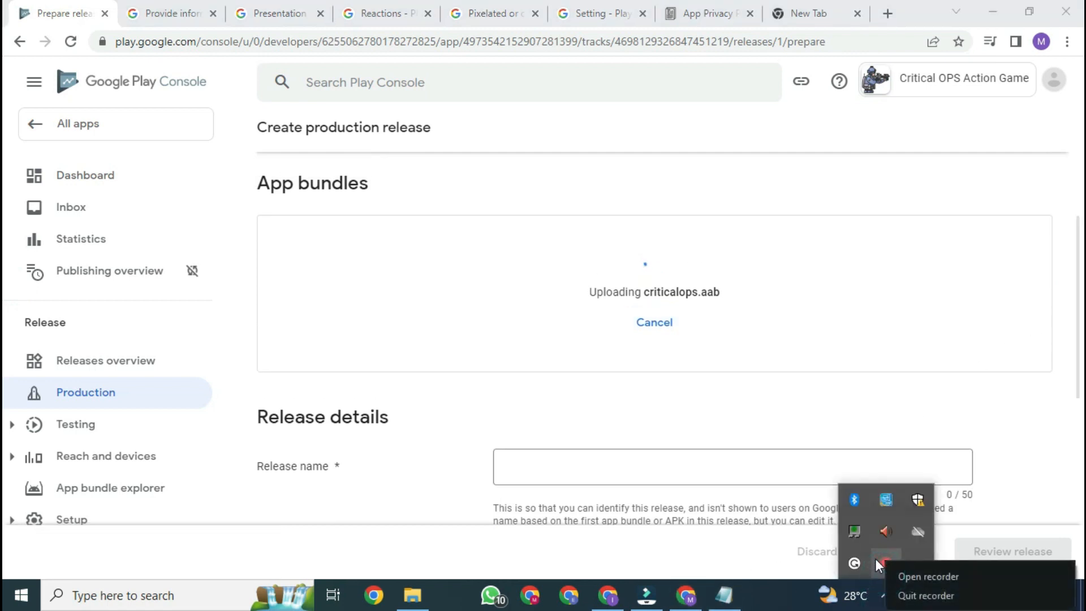
click(909, 577)
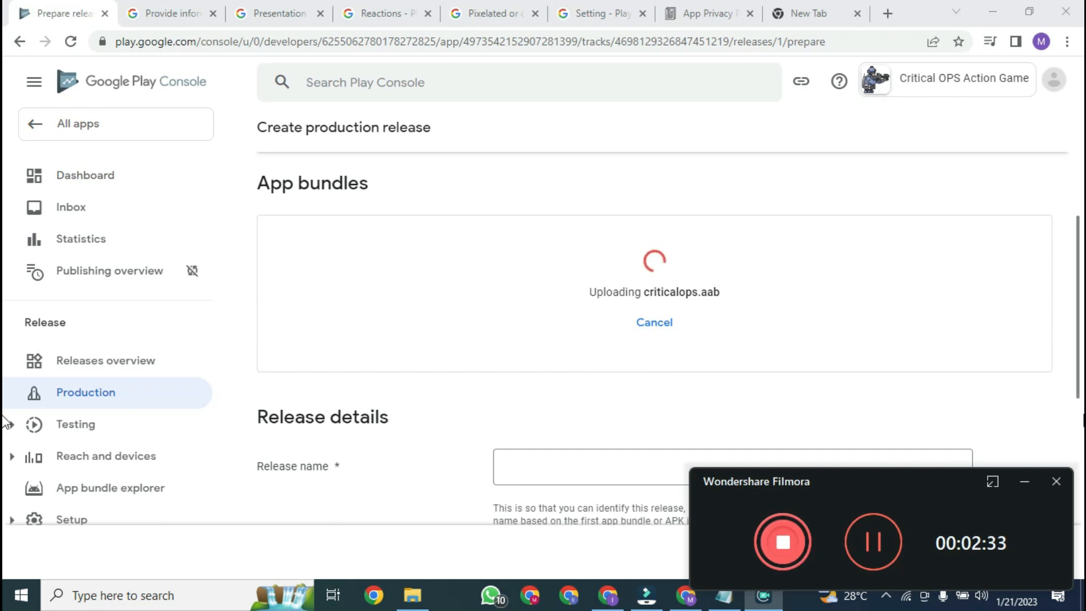
click(1072, 410)
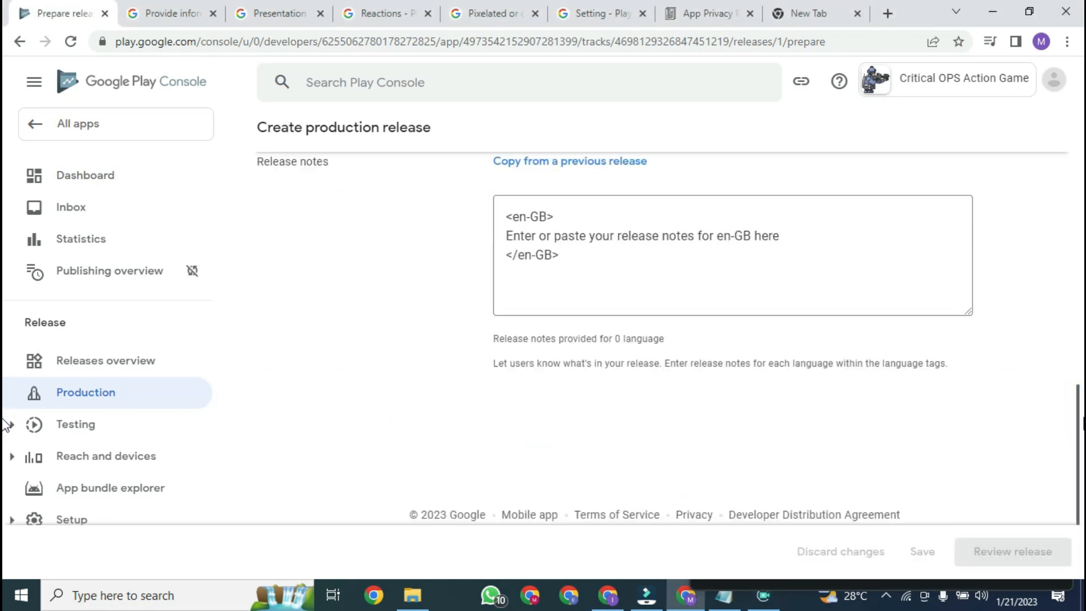
scroll(1072, 410, up, 3)
drag(1078, 365, 1079, 322)
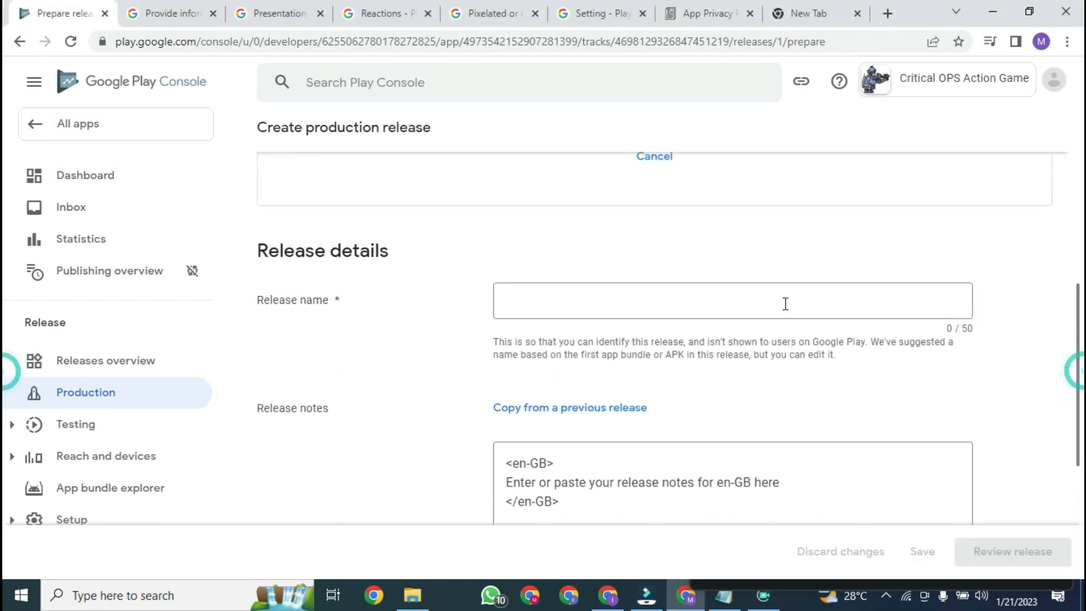
Step: Name the production release 'Initial Release' and bring up the Descriptions notes in Notepad
click(628, 298)
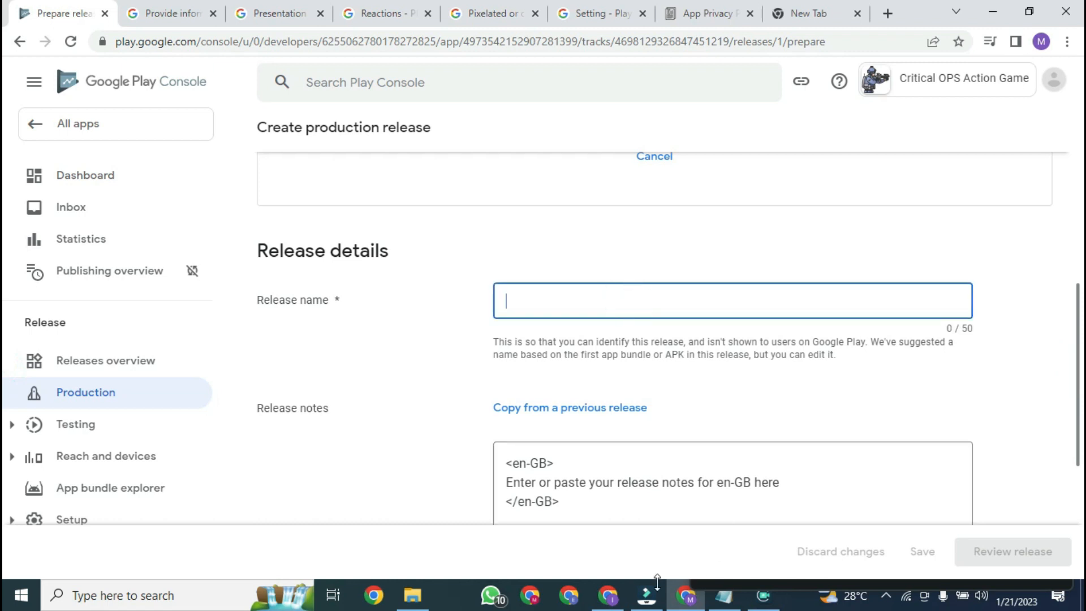
text(Initial Release)
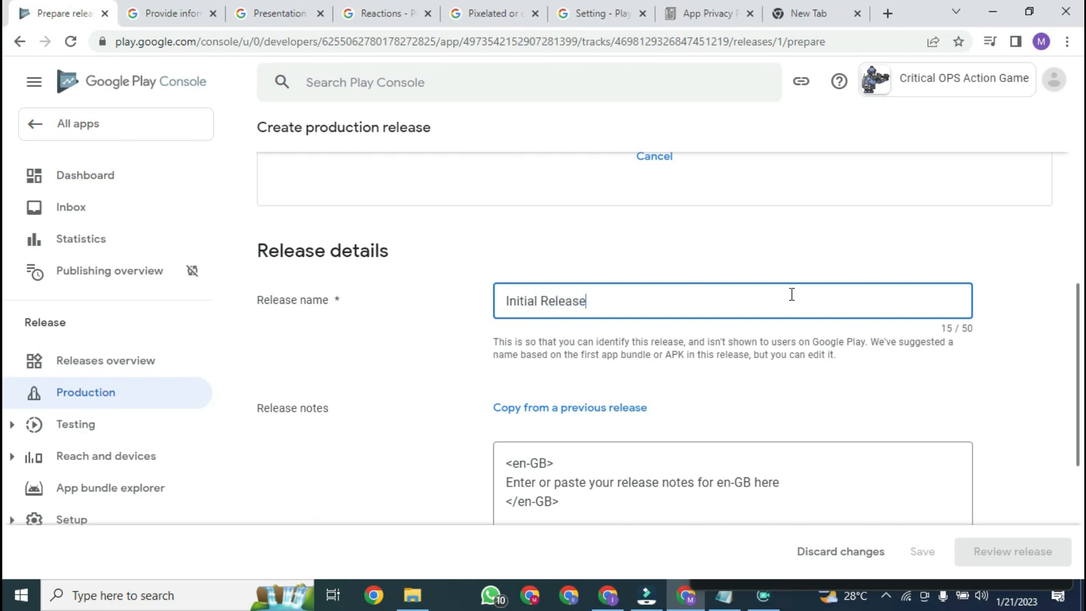
scroll(753, 349, down, 3)
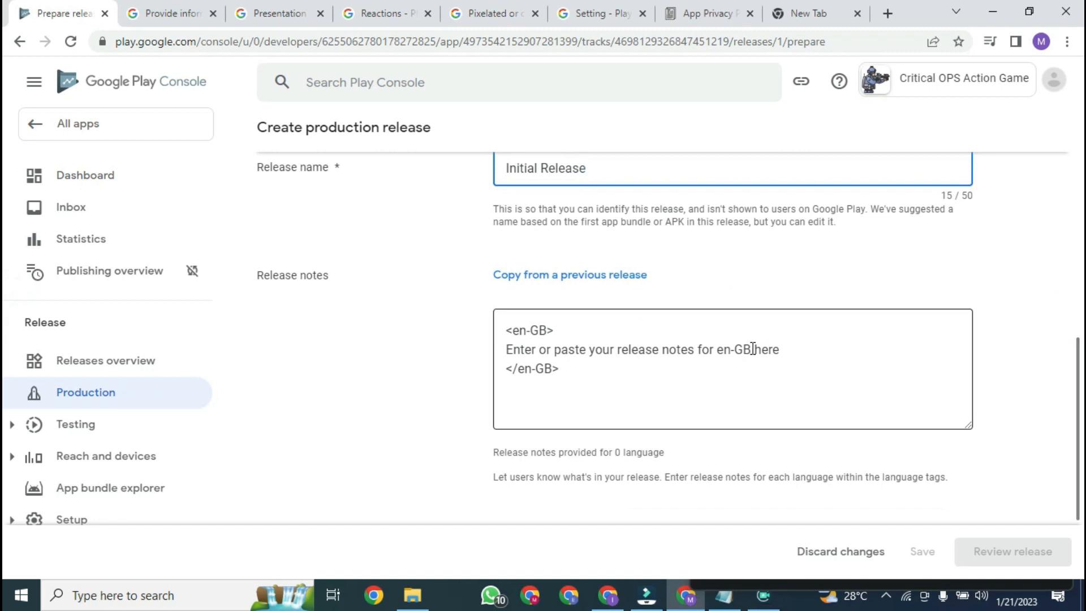
click(722, 604)
Step: Take the release-note line from the notes and select the en-GB placeholder in Release notes
click(446, 368)
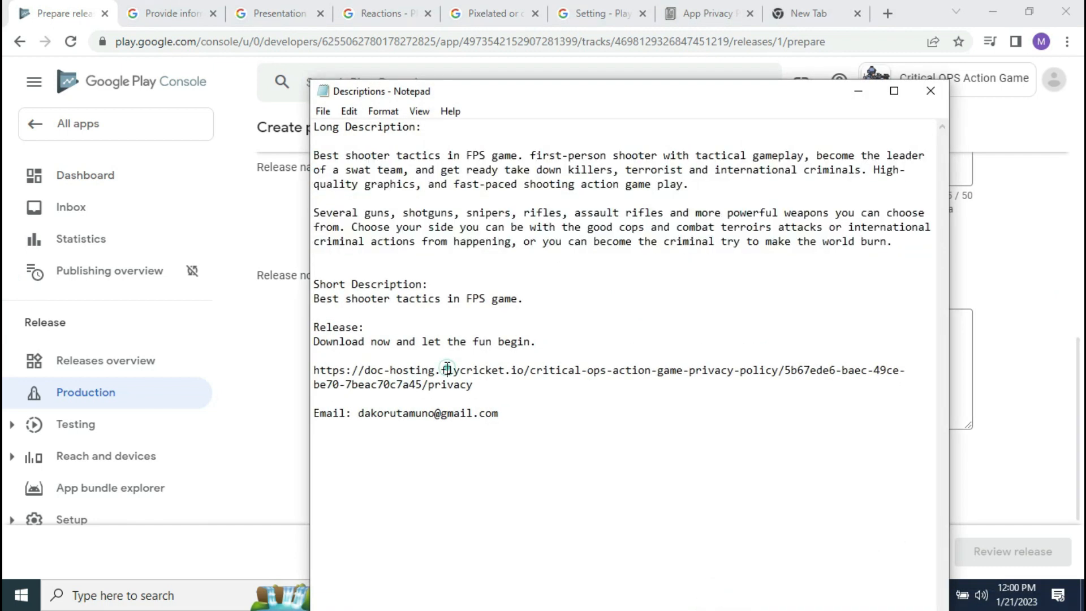
click(314, 341)
shift+click(559, 339)
key(ctrl+c)
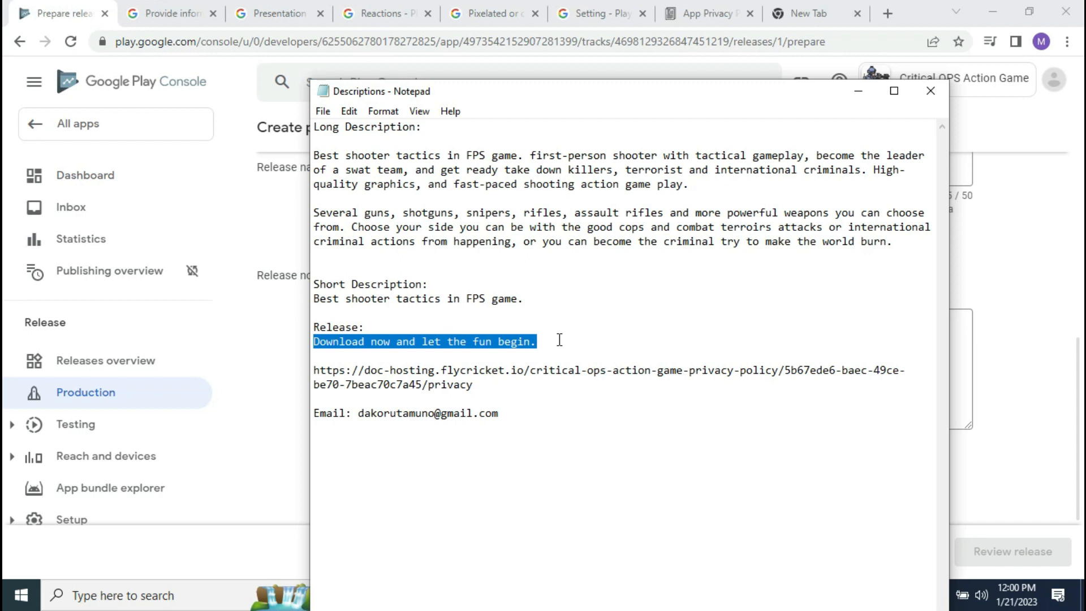
click(661, 324)
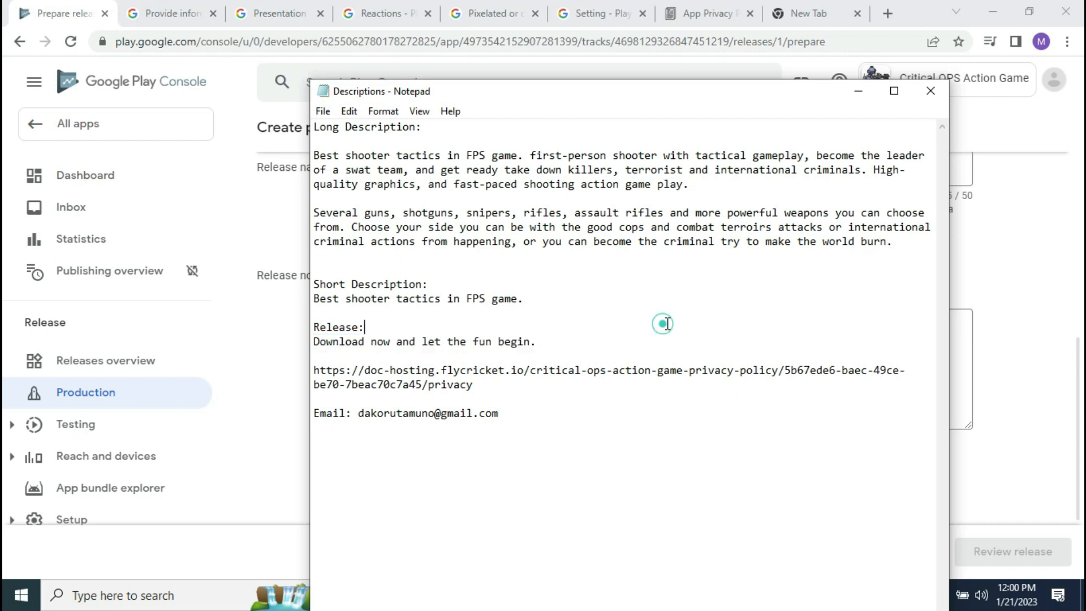
click(1040, 326)
drag(506, 349, 796, 354)
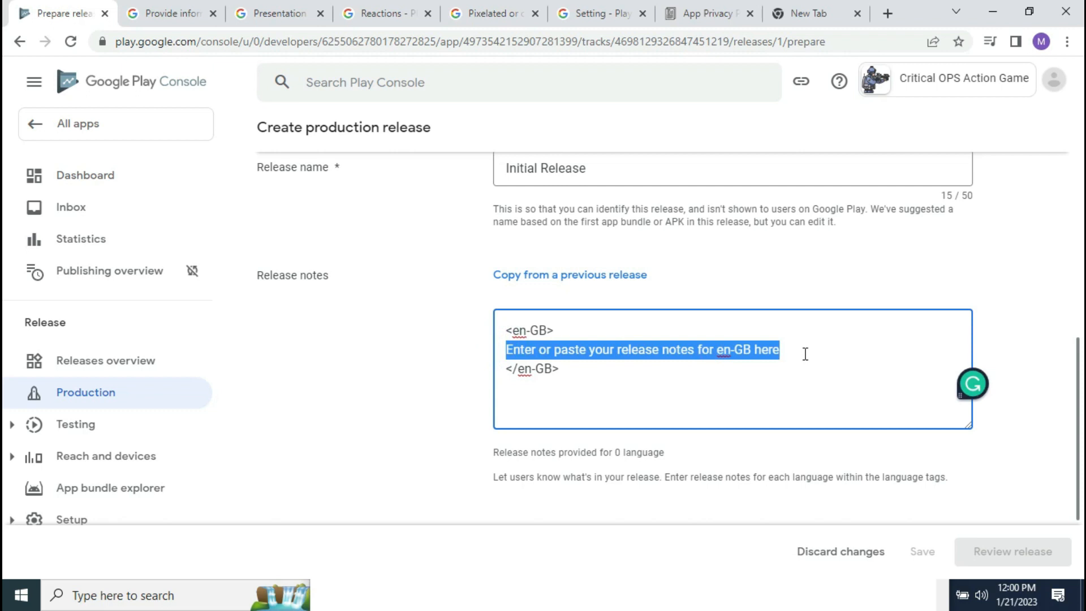
Step: Replace the en-GB placeholder with 'Download now and let the fun begin.'
key(BackSpace)
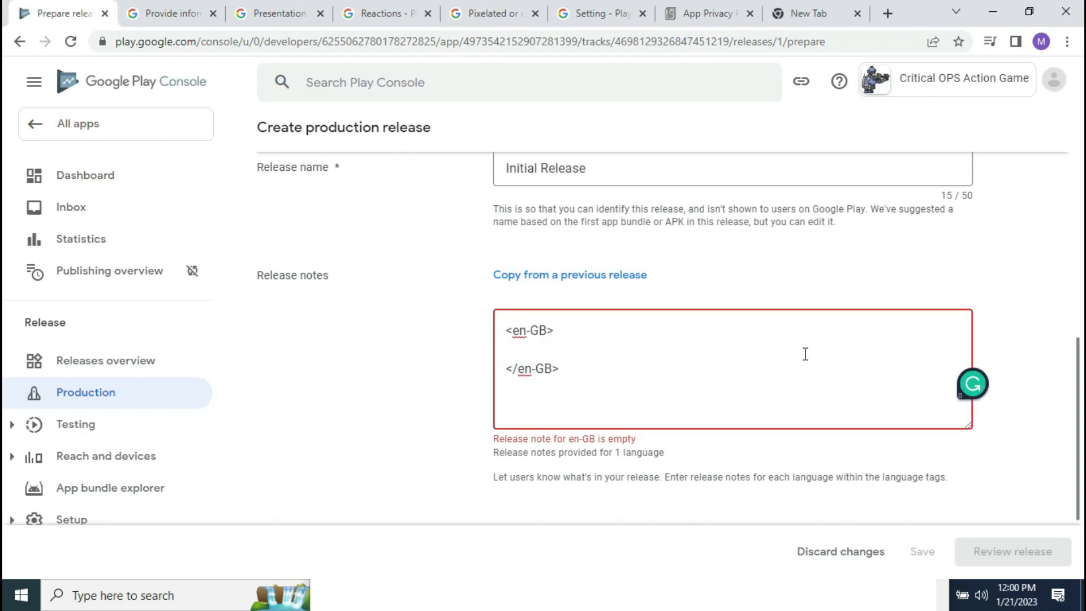
key(ctrl+v)
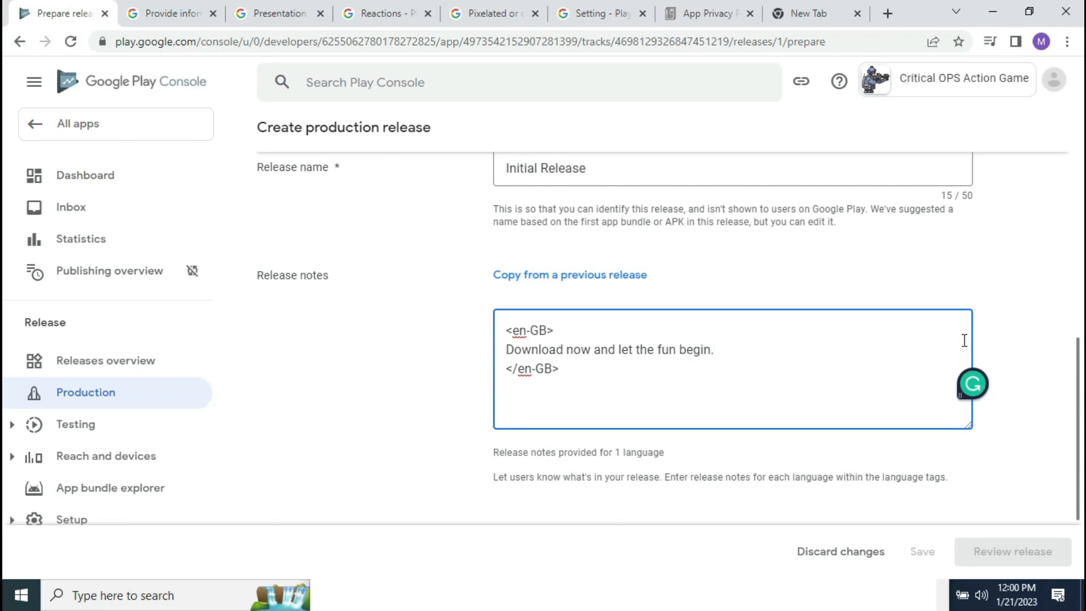
scroll(1072, 351, up, 2)
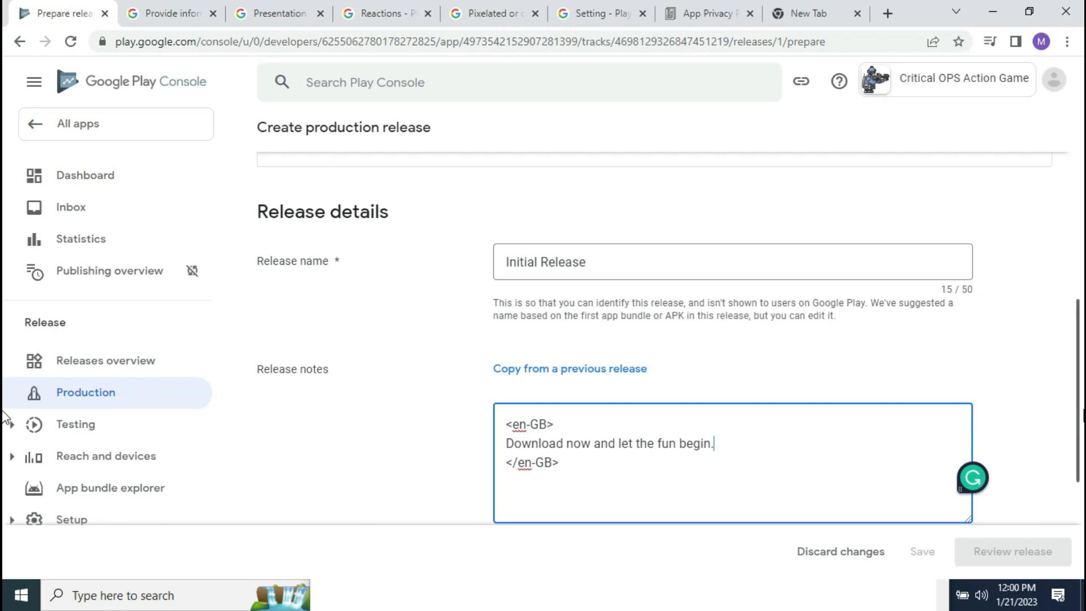
scroll(1040, 416, up, 1)
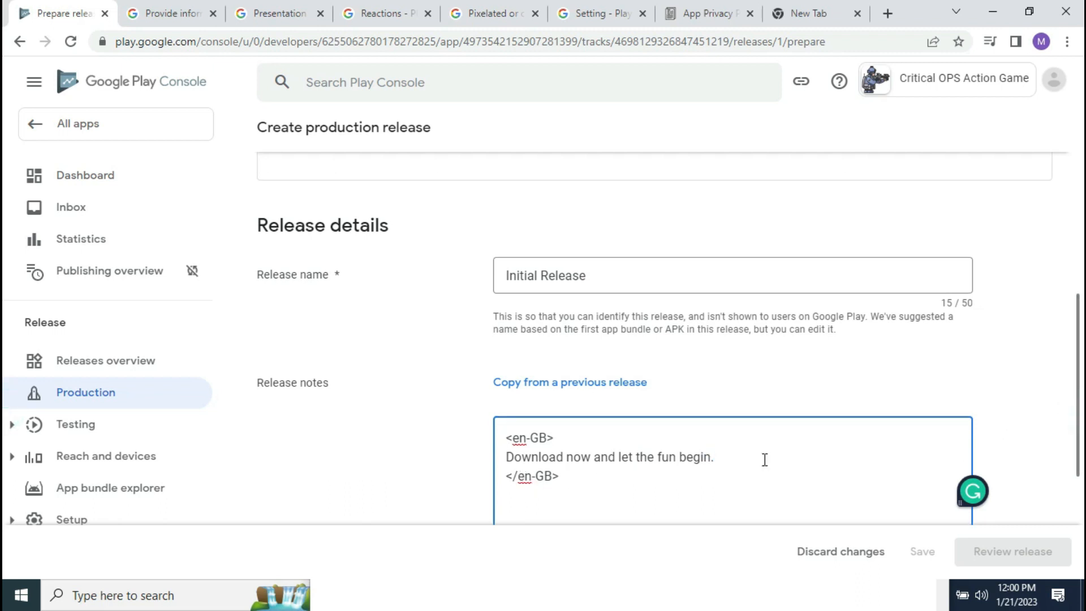
click(633, 394)
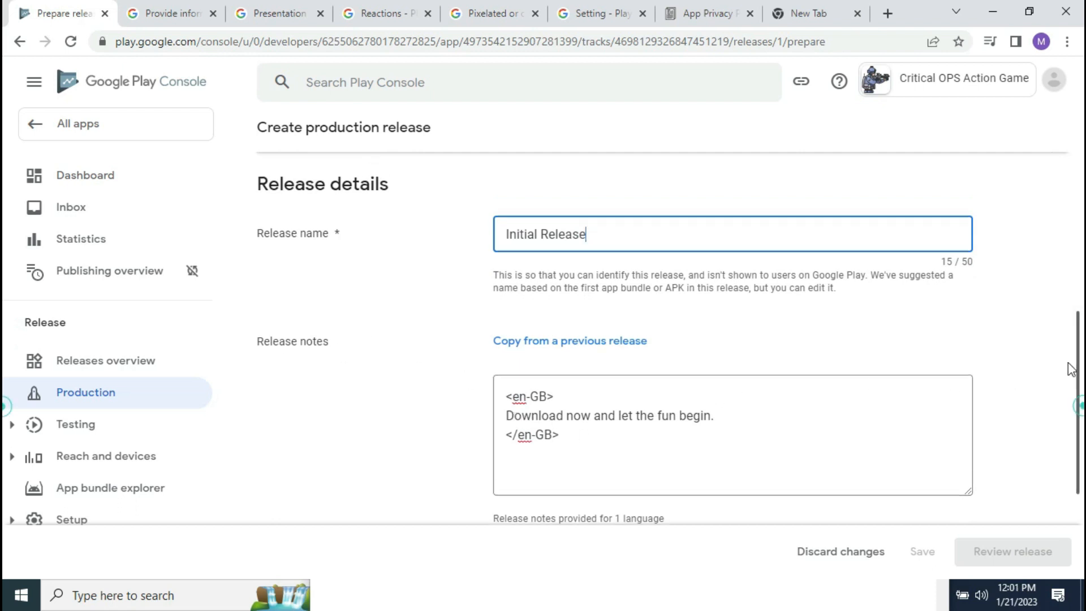
Step: Wait for the criticalops.aab upload to finish as version 4 (4.1.1), target SDK 31
scroll(1069, 324, up, 4)
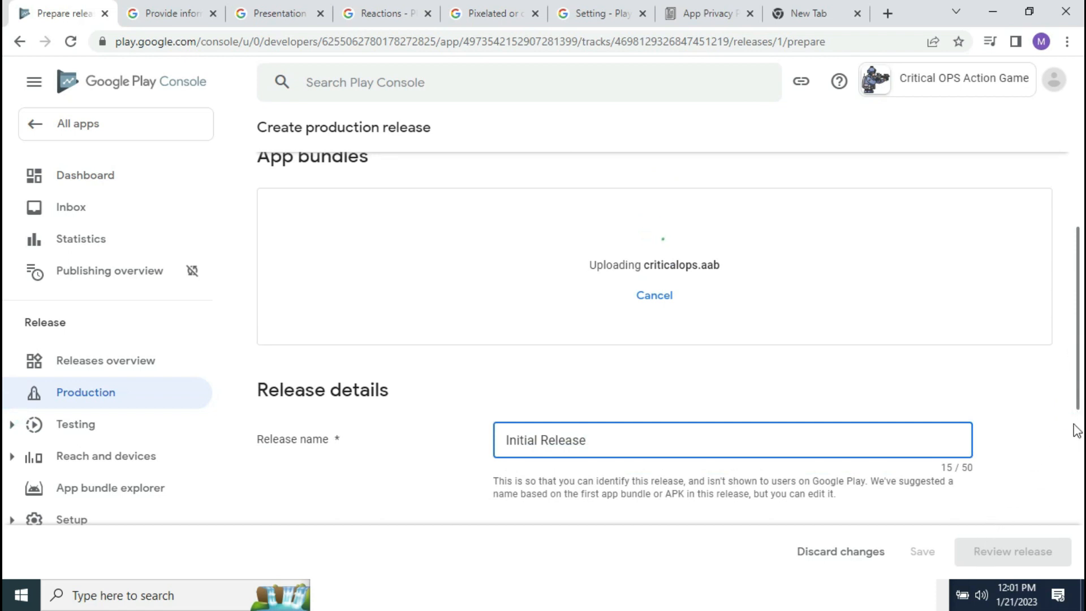
drag(1083, 378, 1069, 402)
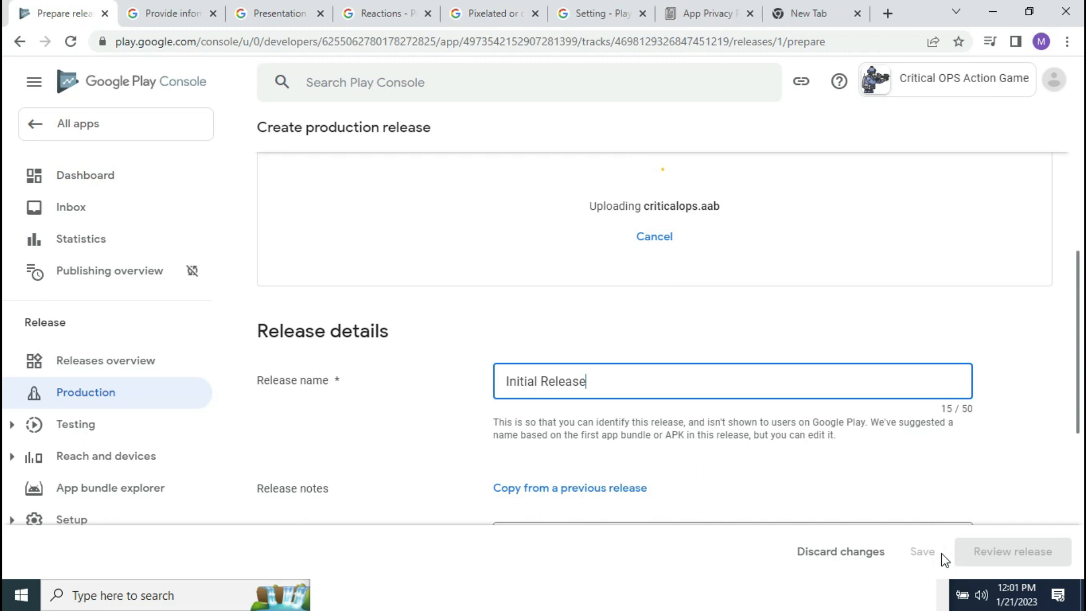
click(993, 12)
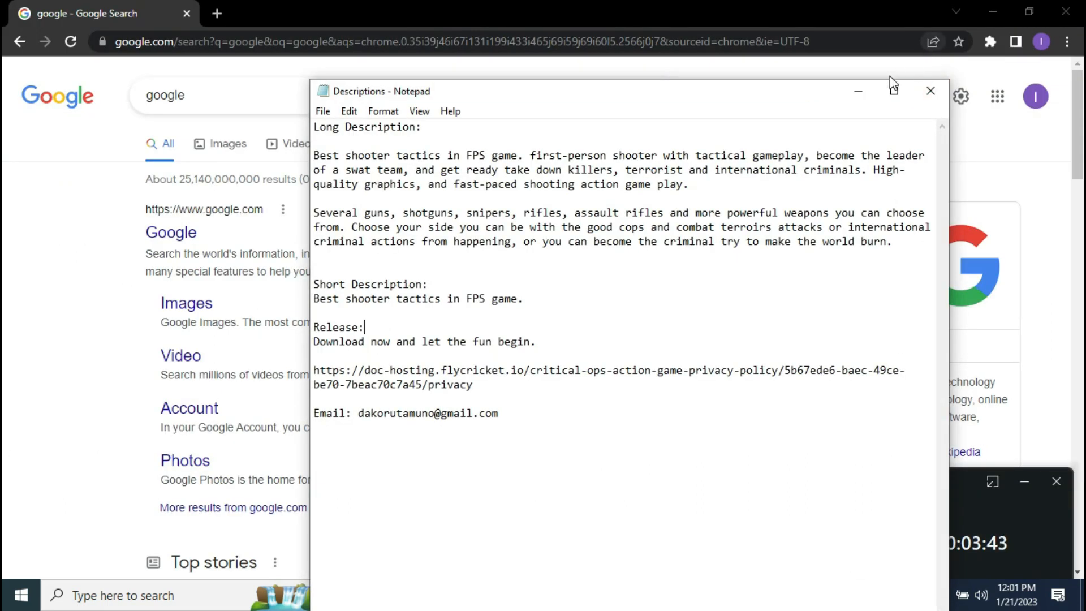
click(858, 91)
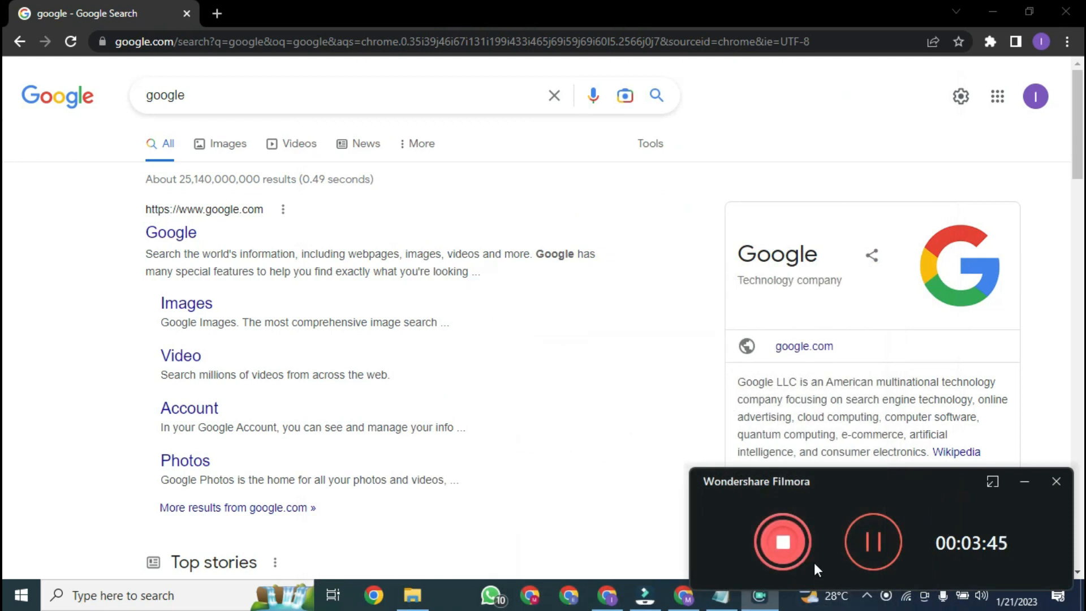
click(783, 542)
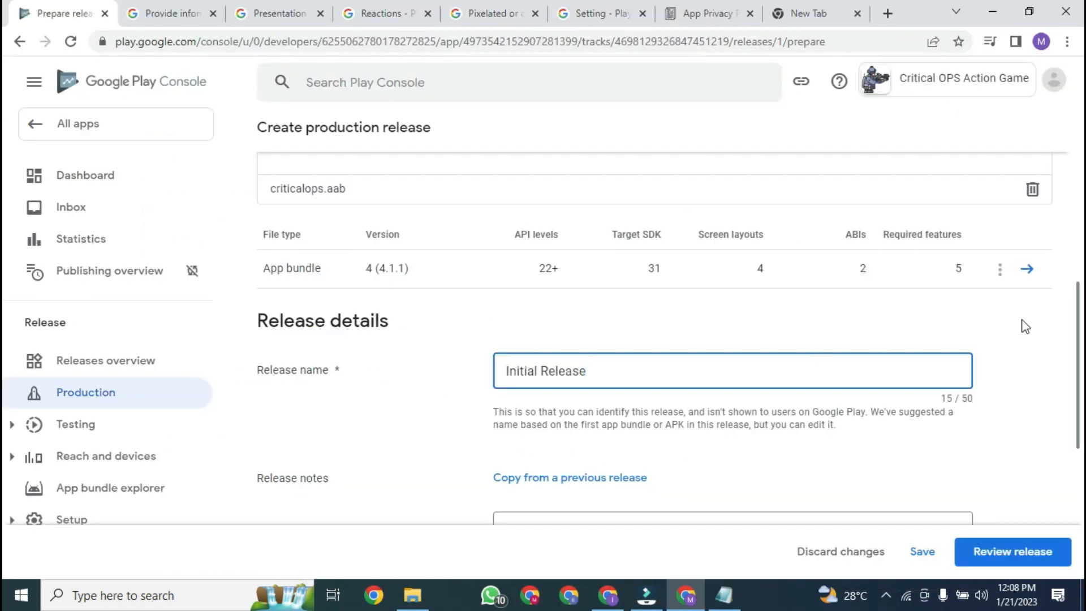
Step: Check the release notes, save the Initial Release draft, and proceed to review it
scroll(4, 303, up, 5)
scroll(4, 304, down, 4)
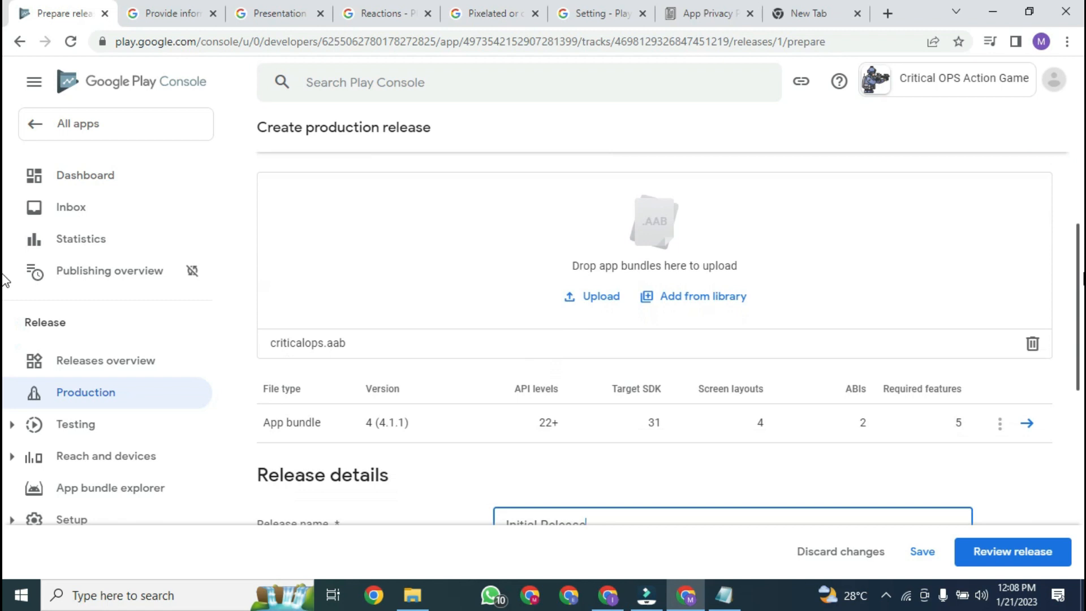
scroll(4, 311, down, 1)
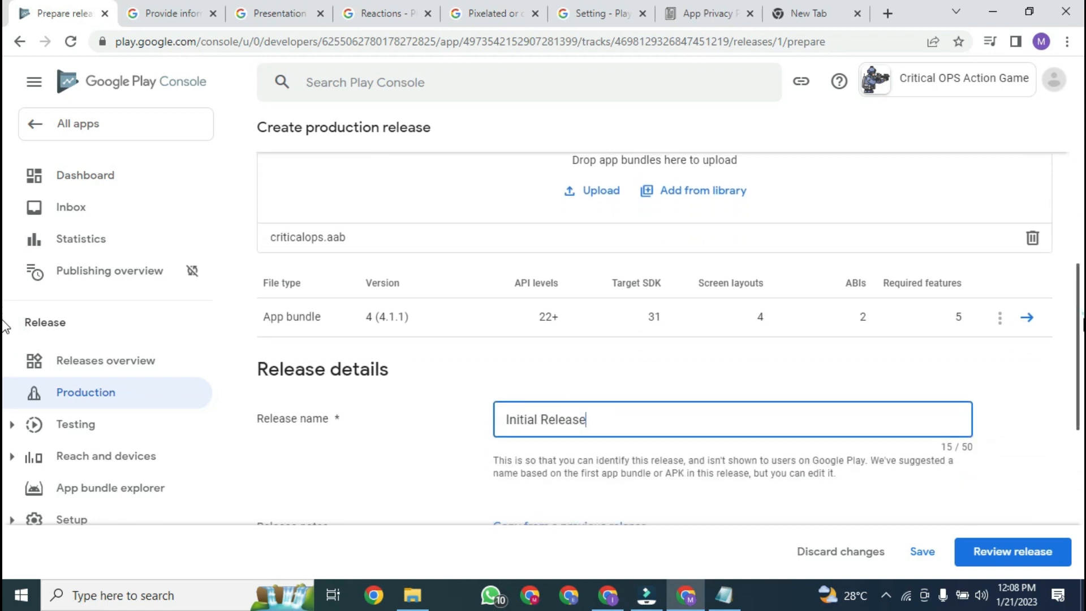
scroll(1074, 308, down, 4)
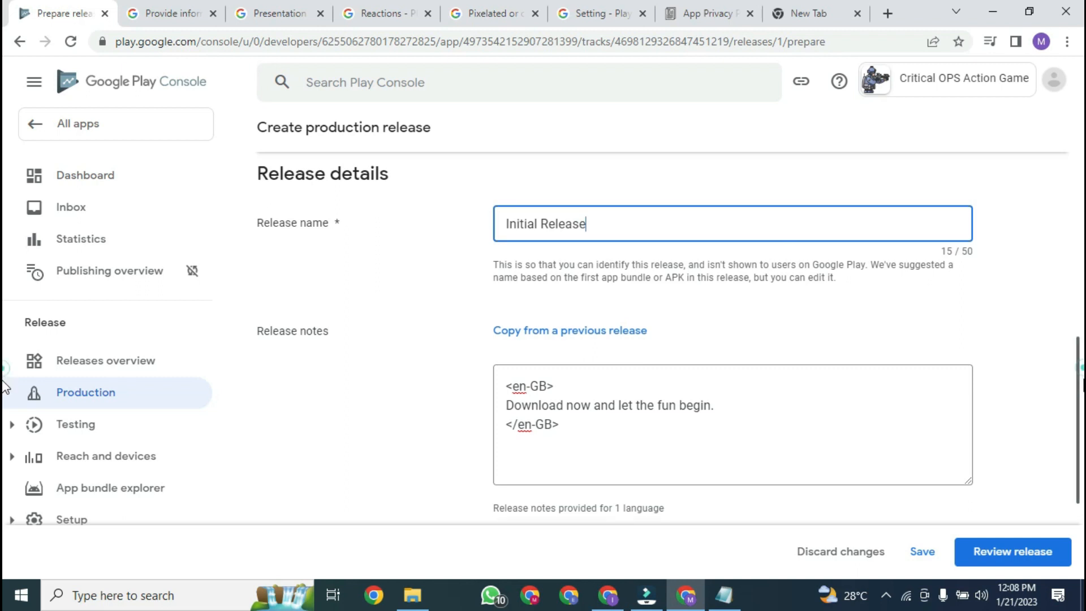
scroll(5, 391, down, 1)
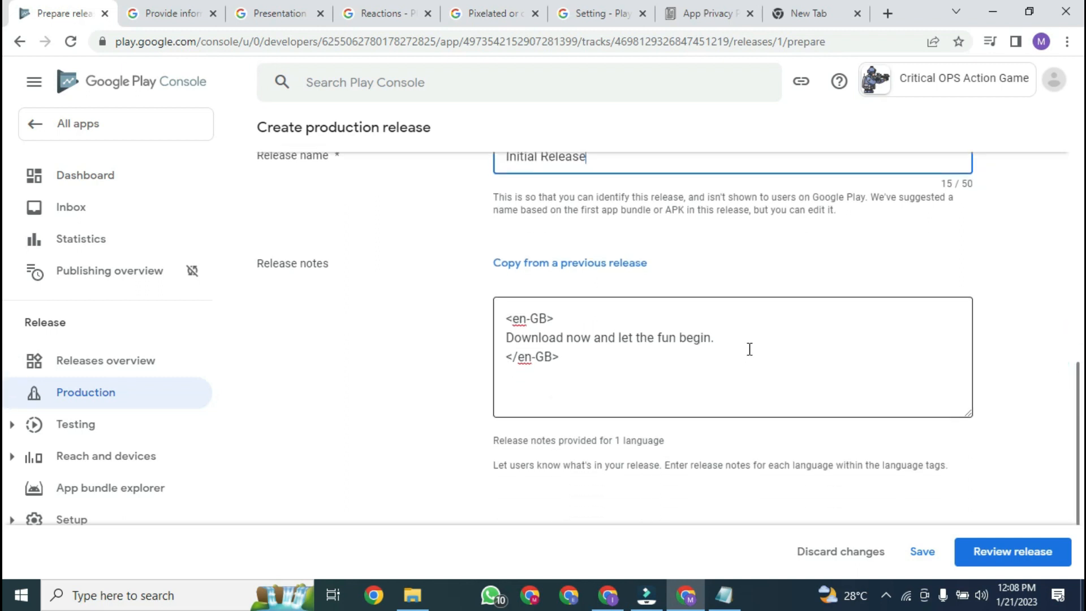
click(934, 553)
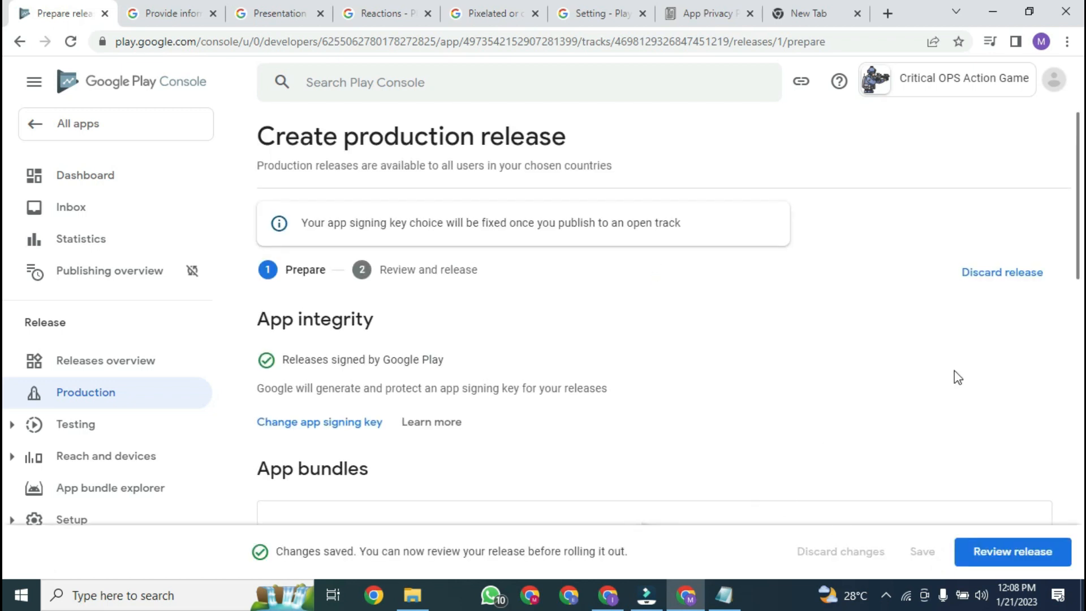
scroll(955, 371, down, 7)
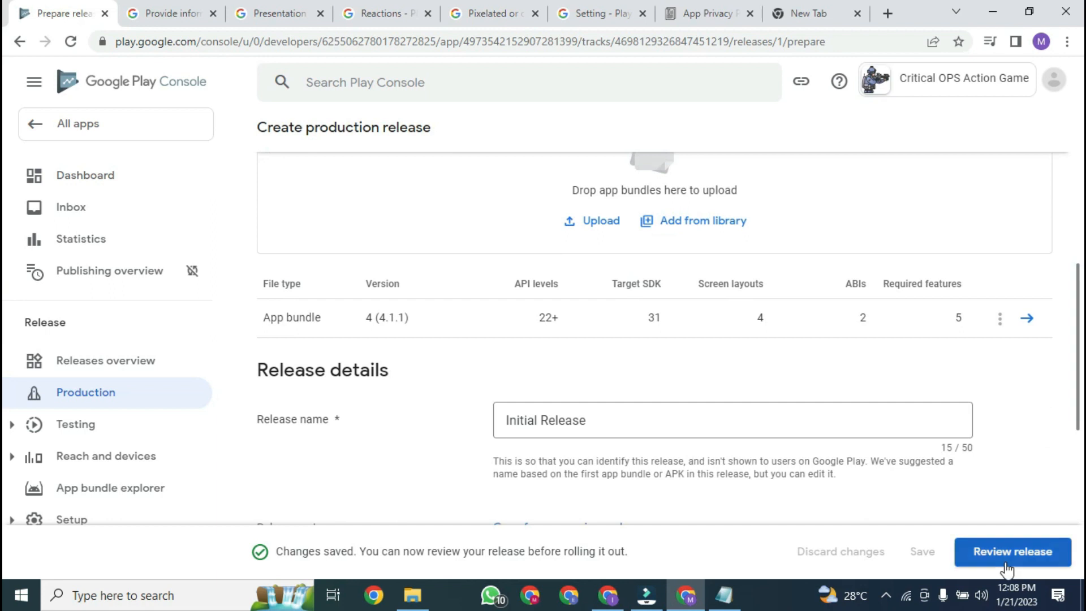
click(1006, 568)
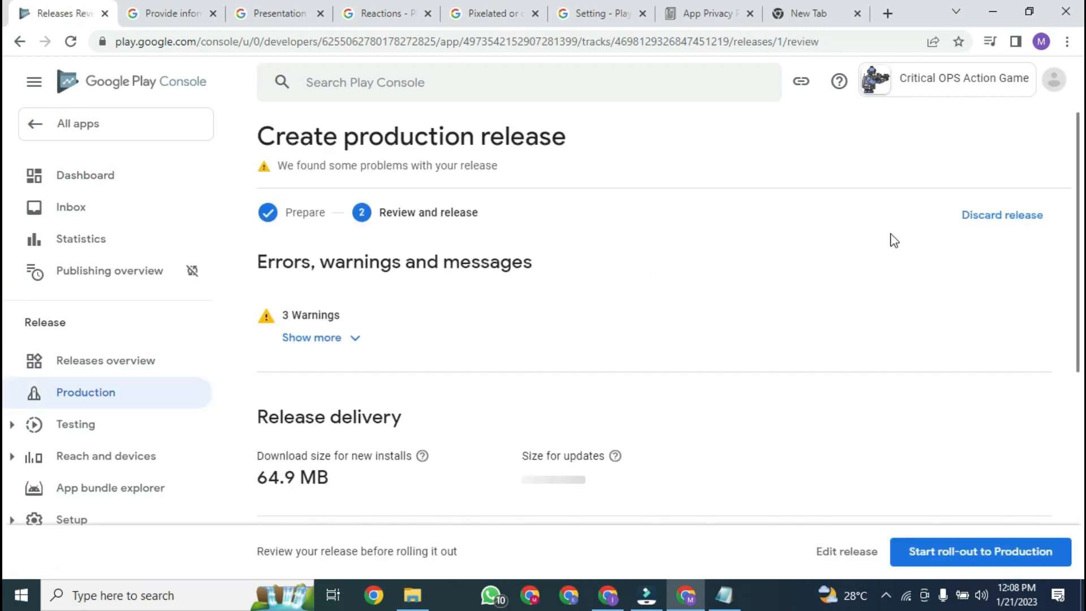
Step: Expand the 3 release warnings and read them, including the unfinished dashboard steps blocking publishing
click(362, 338)
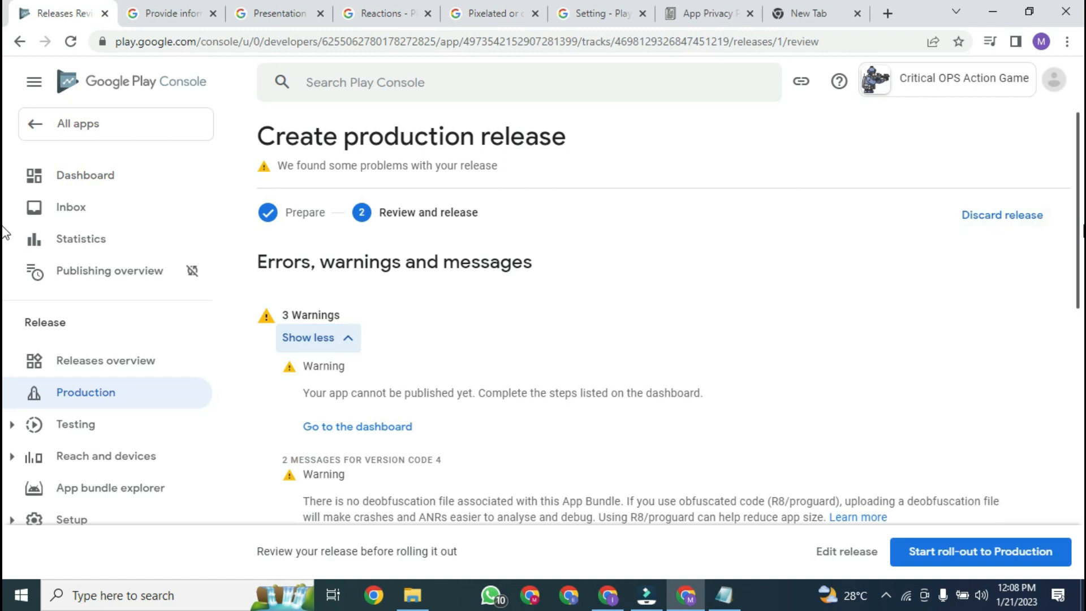
scroll(1075, 231, down, 3)
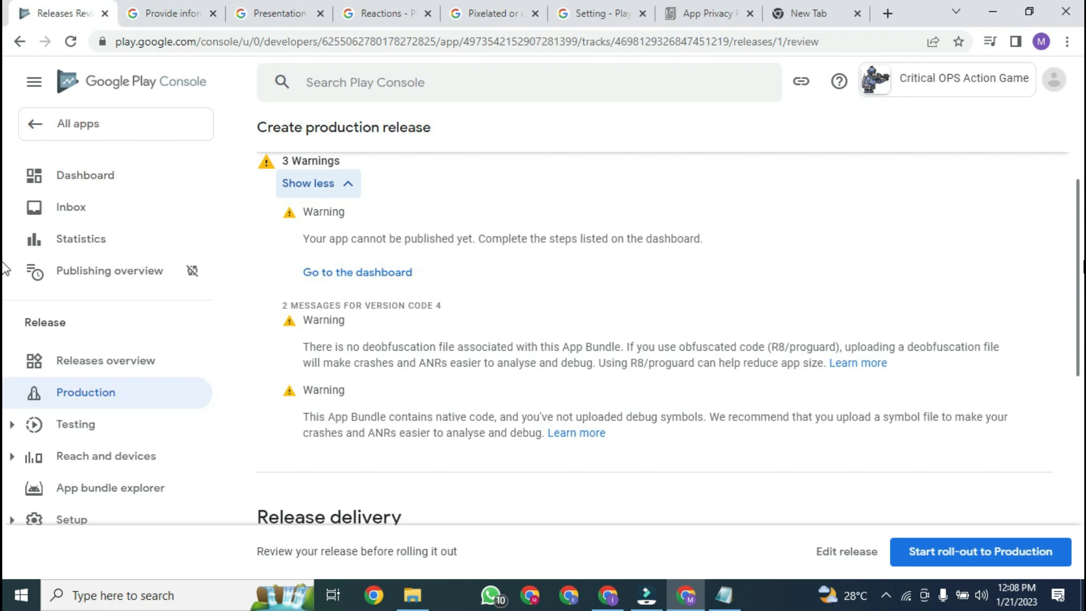
scroll(3, 266, down, 2)
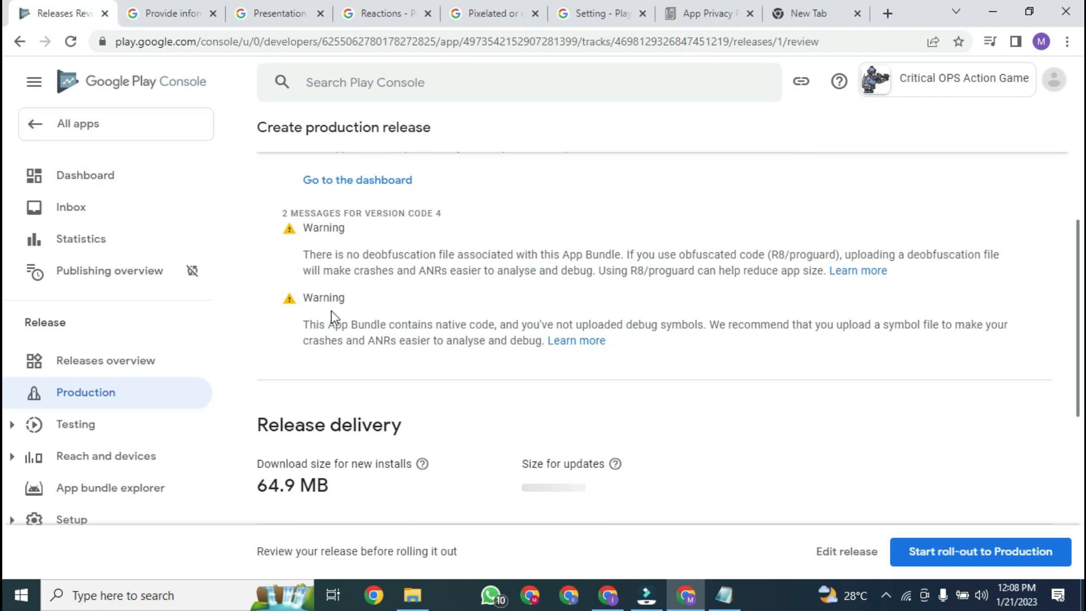
drag(1084, 326, 1038, 263)
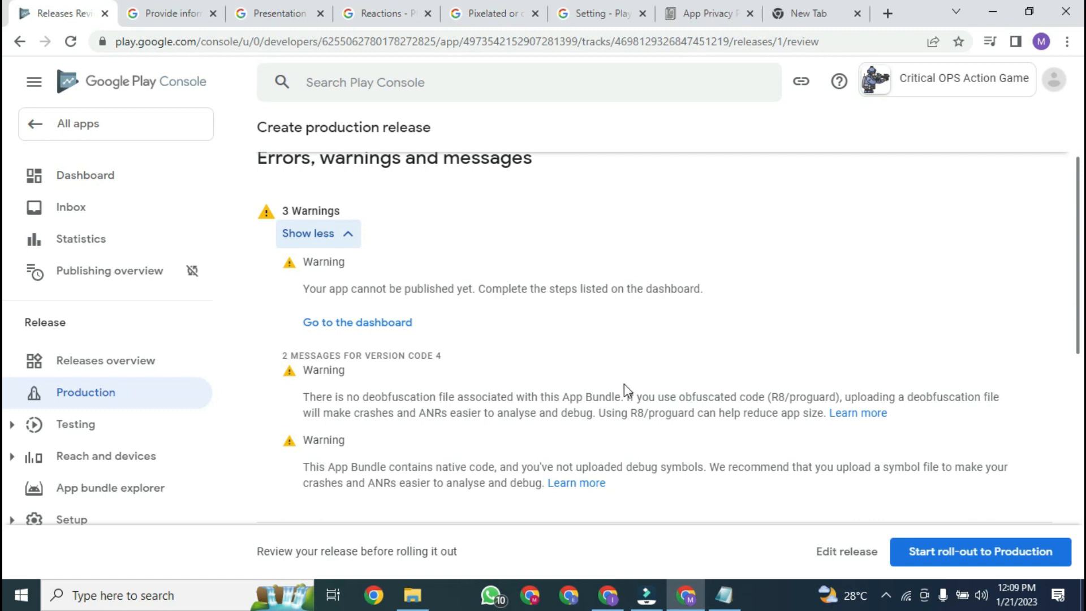
Step: Roll Initial Release out to production, confirm All apps shows it In review, then open the screen recorder
click(958, 552)
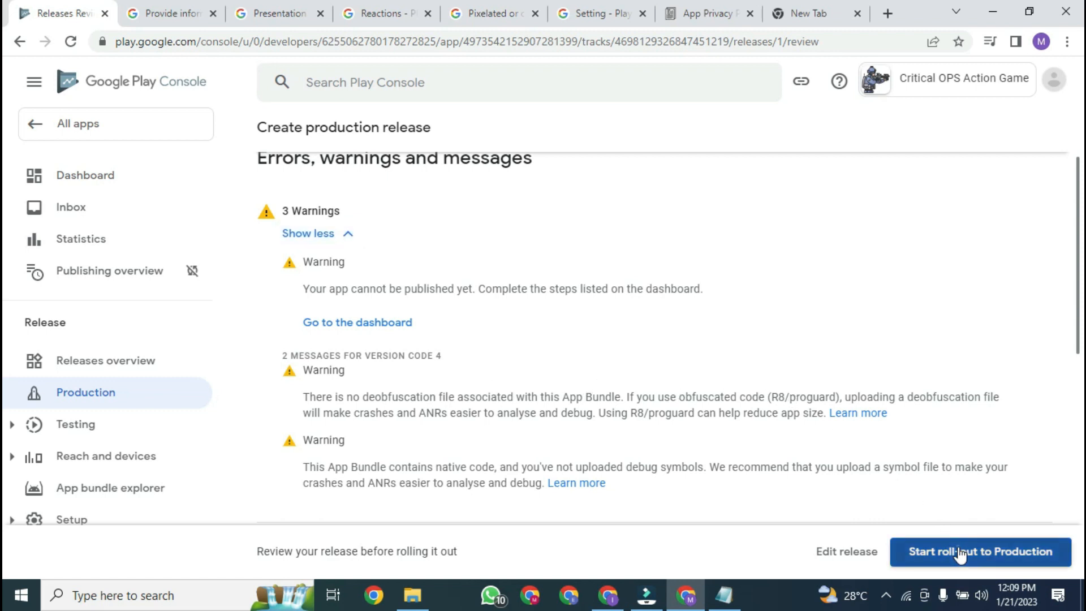
click(670, 363)
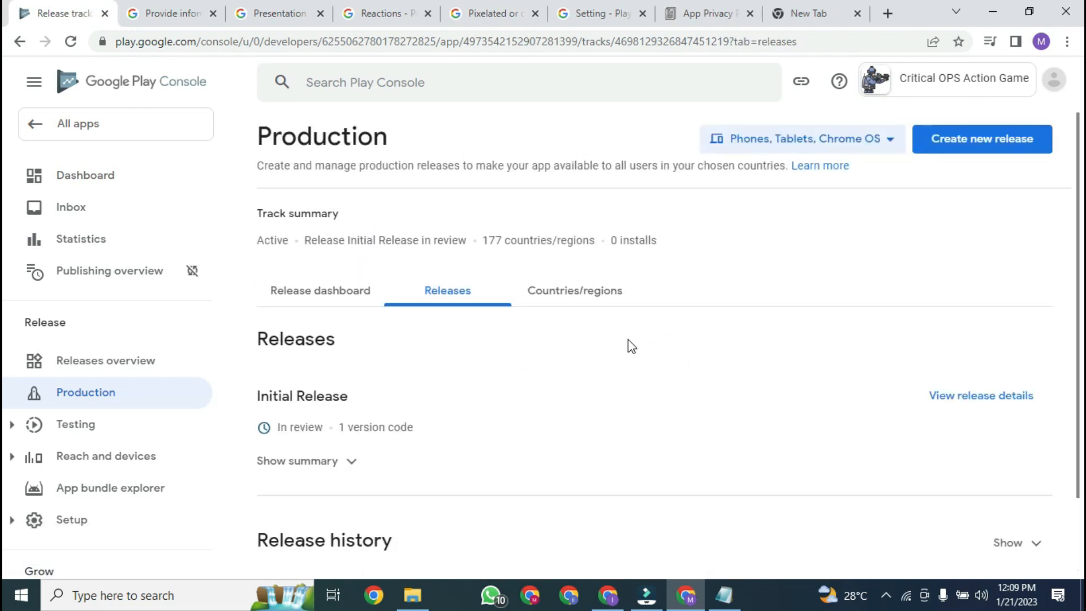
click(111, 127)
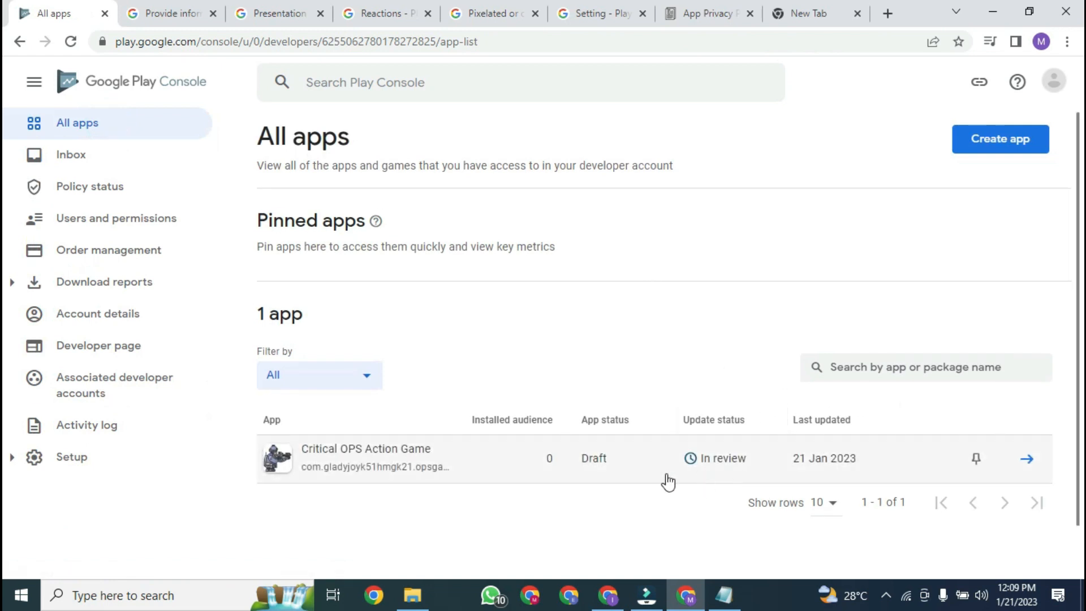
scroll(673, 459, down, 1)
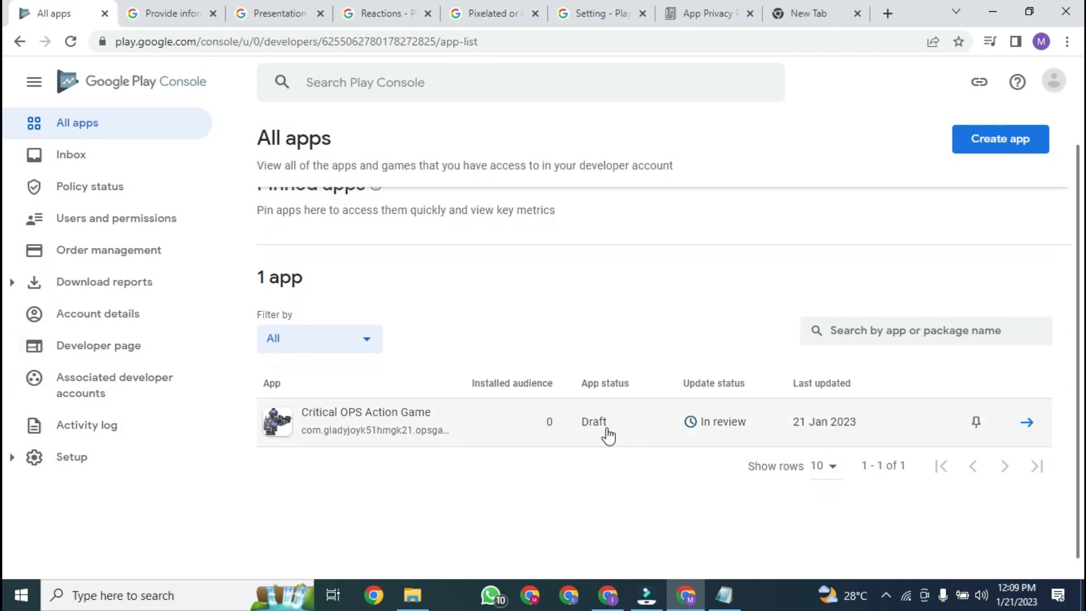
scroll(5, 280, up, 1)
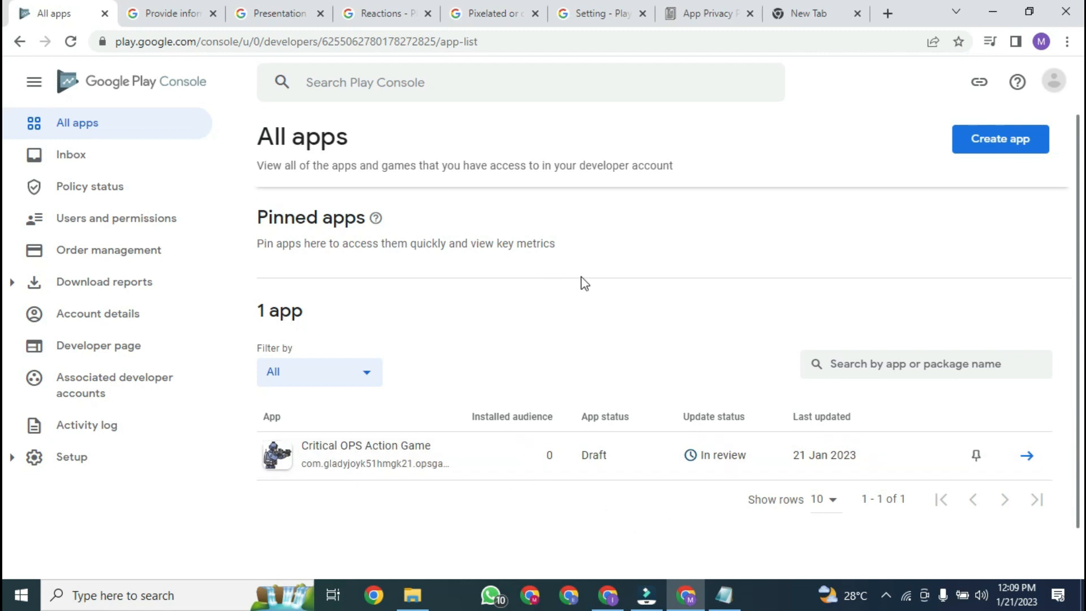
scroll(5, 305, down, 2)
scroll(1071, 252, up, 2)
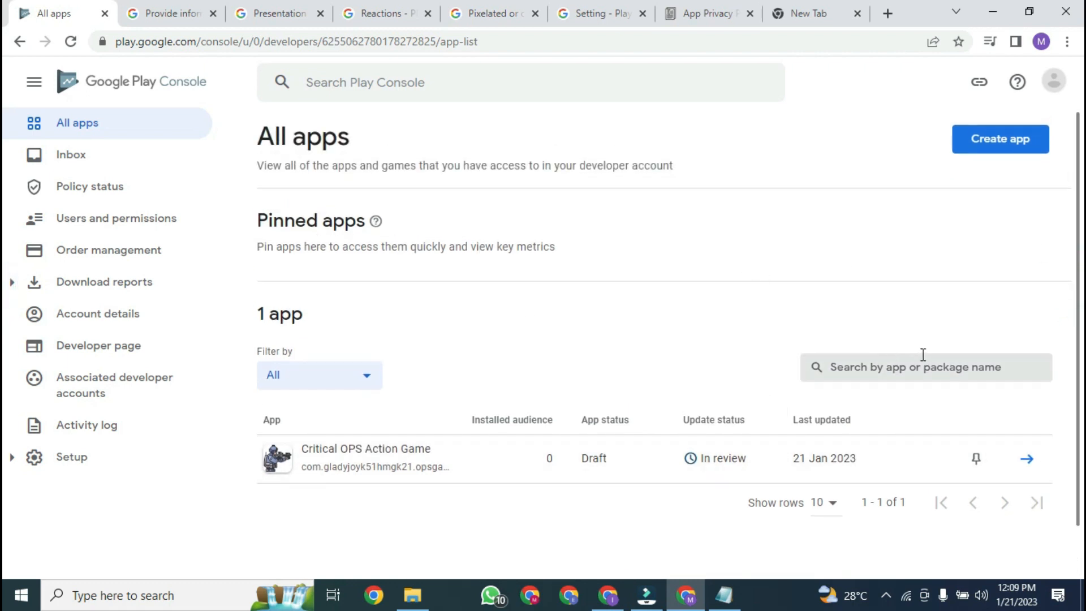
click(886, 599)
right_click(886, 562)
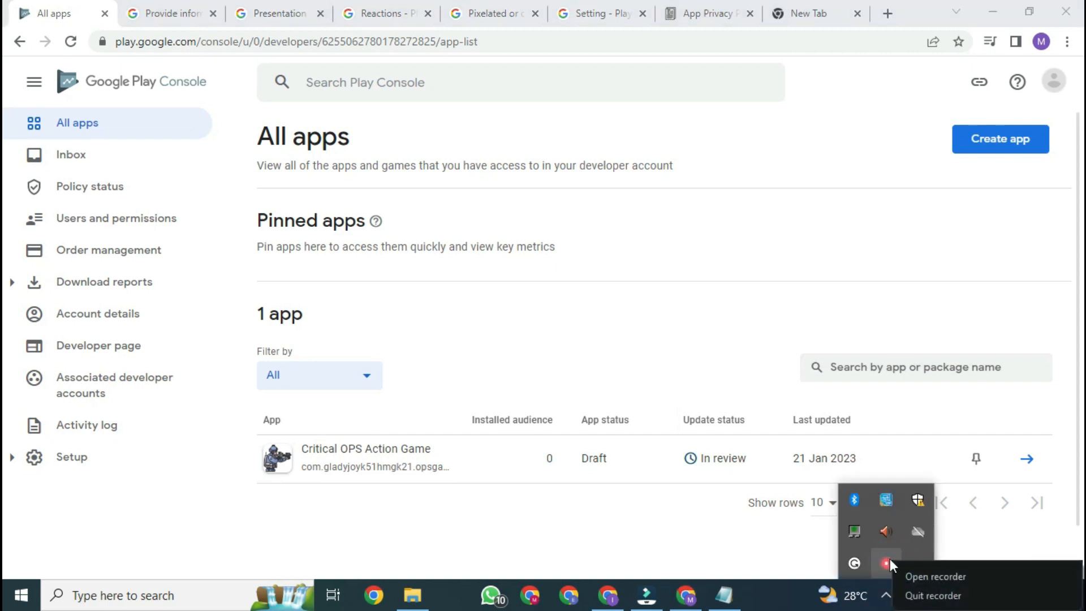